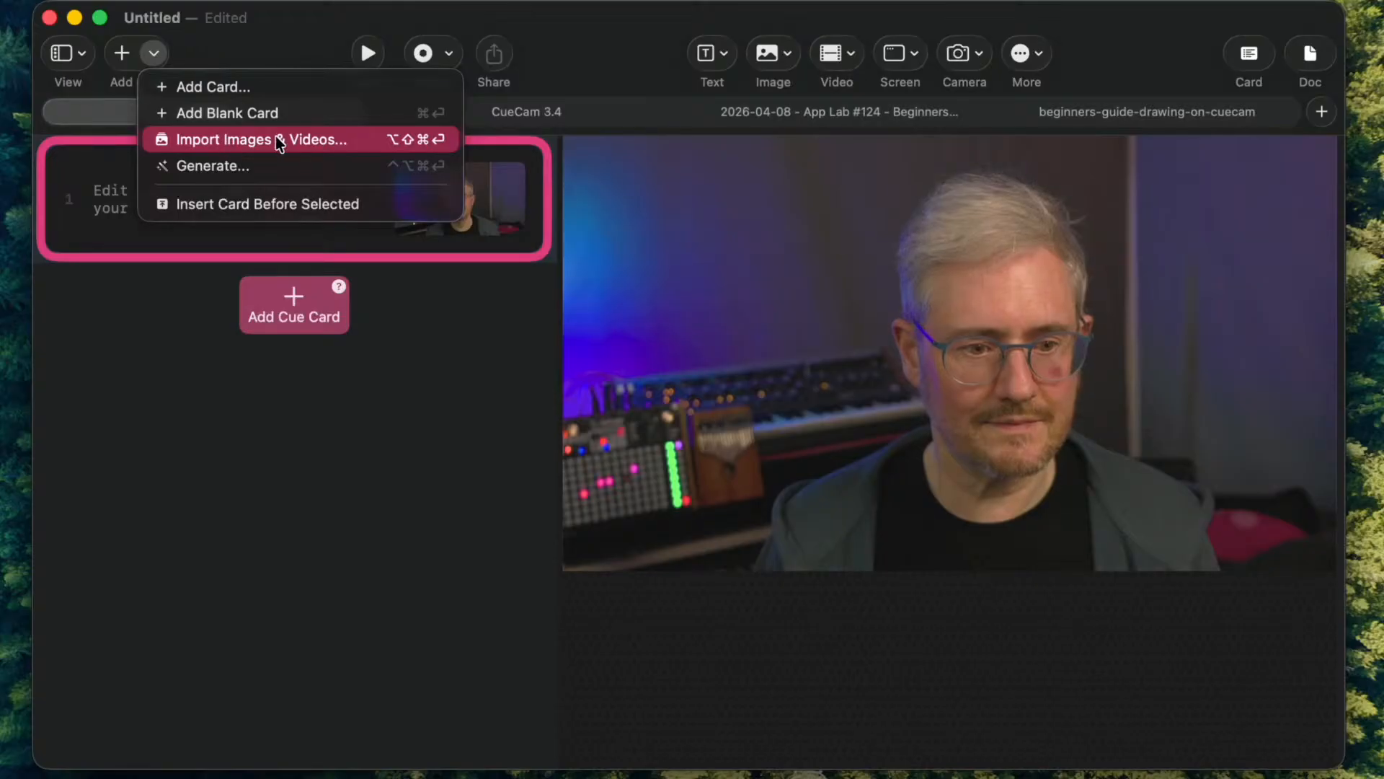
- Import the two bread character pages and the "Embrace feedback." page from 811_presenting_design_work.pdf as new cue cards
{"action": "left_click", "coordinate": [360, 144]}
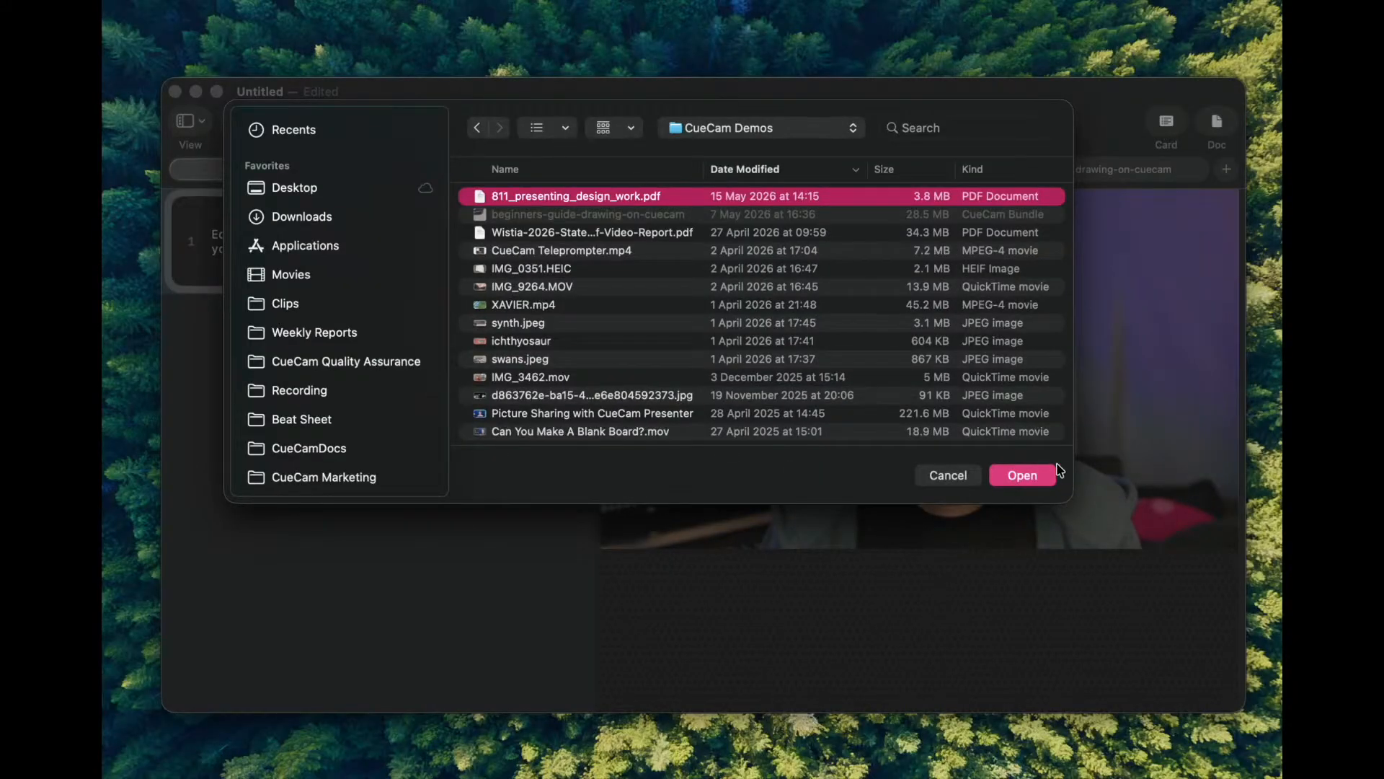
{"action": "left_click", "coordinate": [1027, 476]}
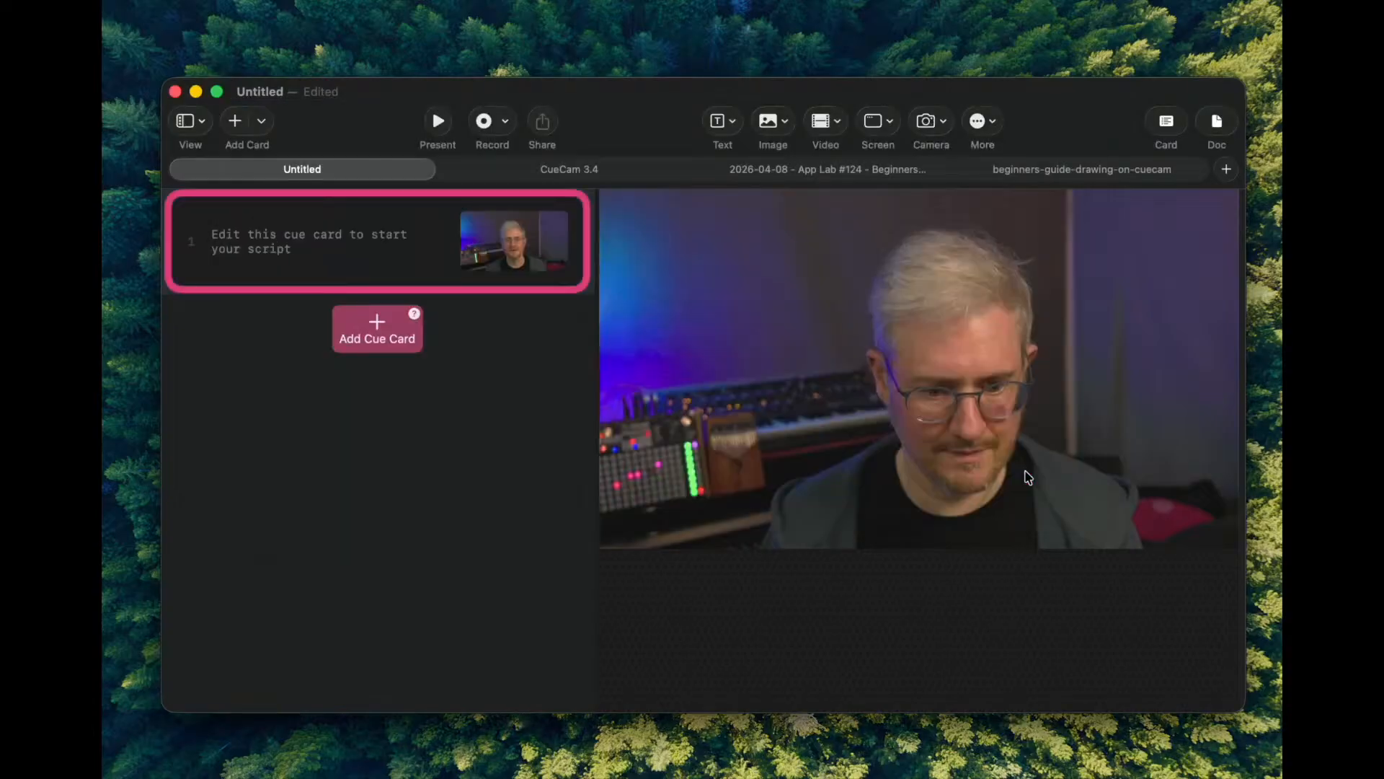
{"action": "scroll", "coordinate": [624, 464], "scroll_direction": "down", "scroll_amount": 5}
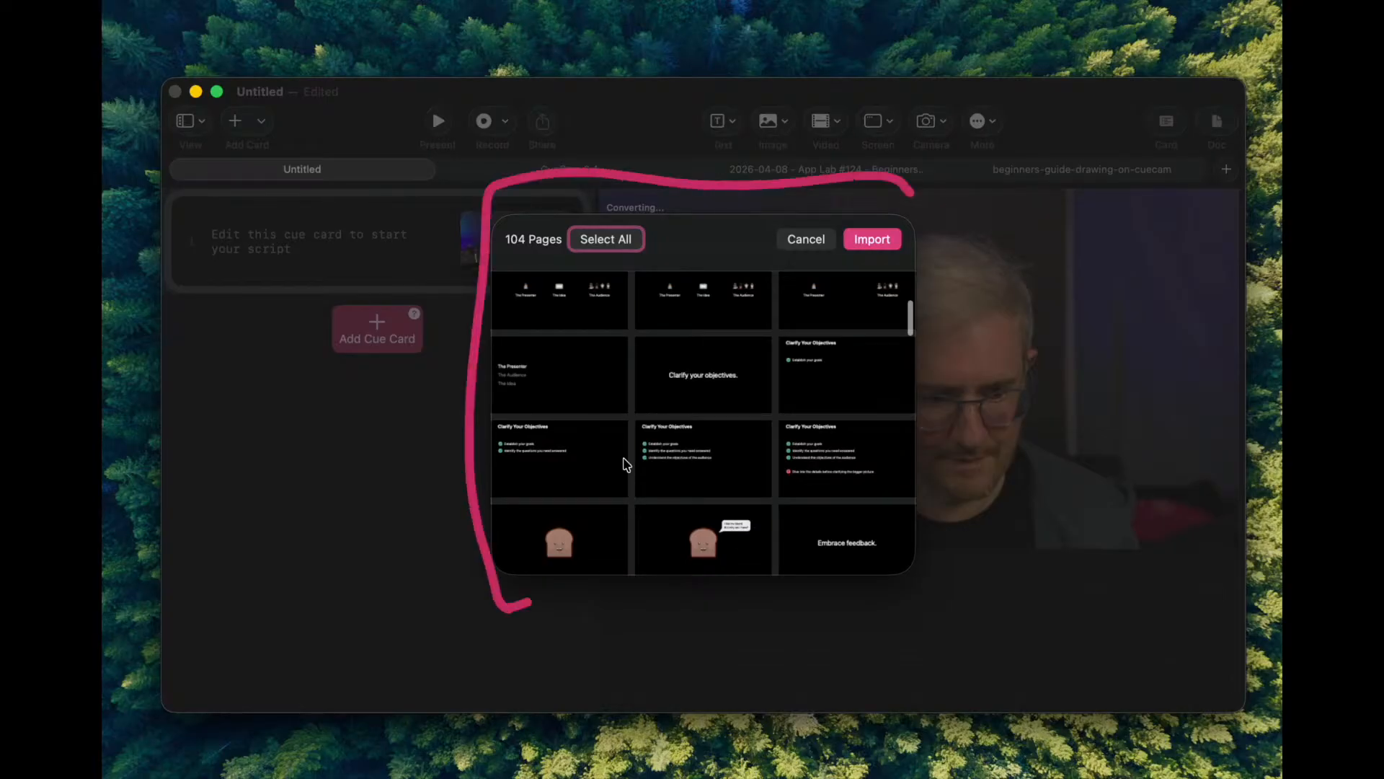
{"action": "scroll", "coordinate": [626, 464], "scroll_direction": "down", "scroll_amount": 4}
{"action": "scroll", "coordinate": [625, 463], "scroll_direction": "up", "scroll_amount": 3}
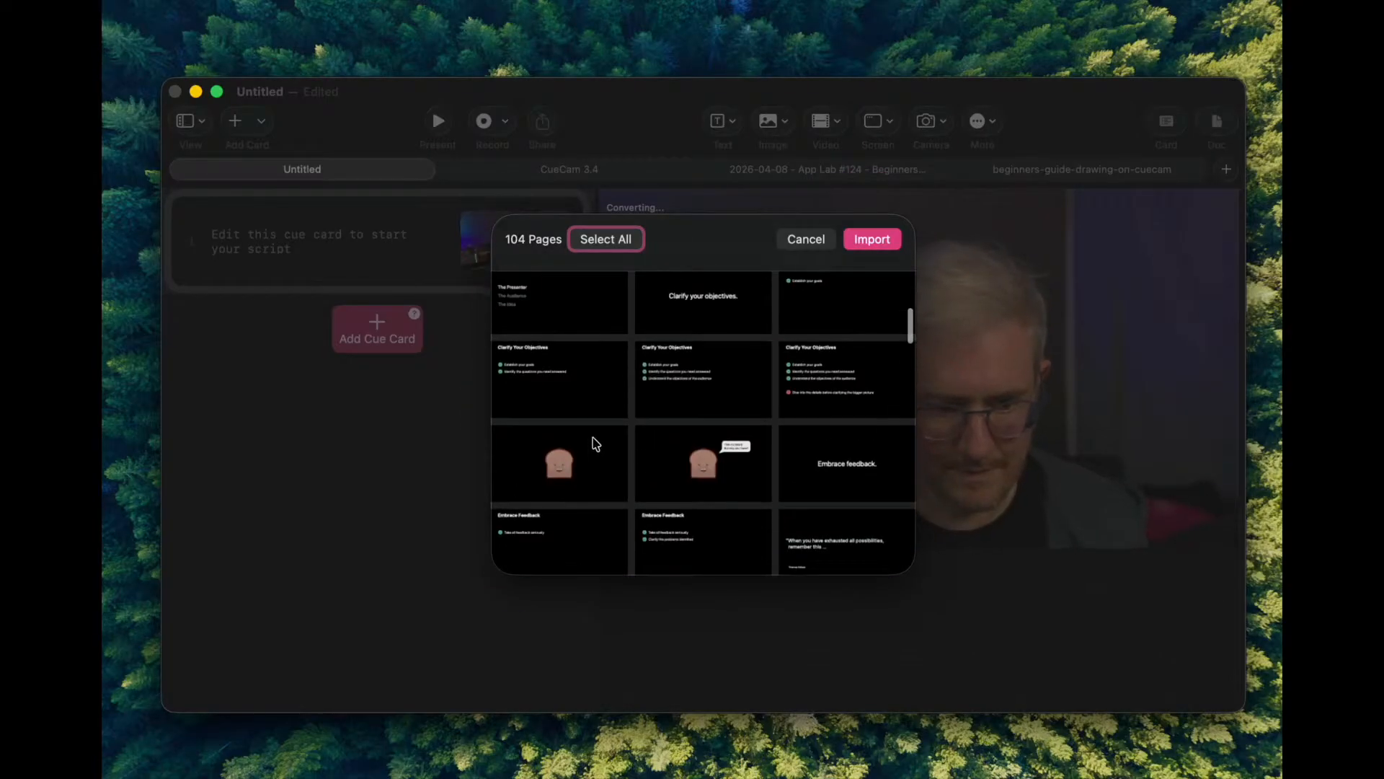
{"action": "left_click", "coordinate": [624, 456]}
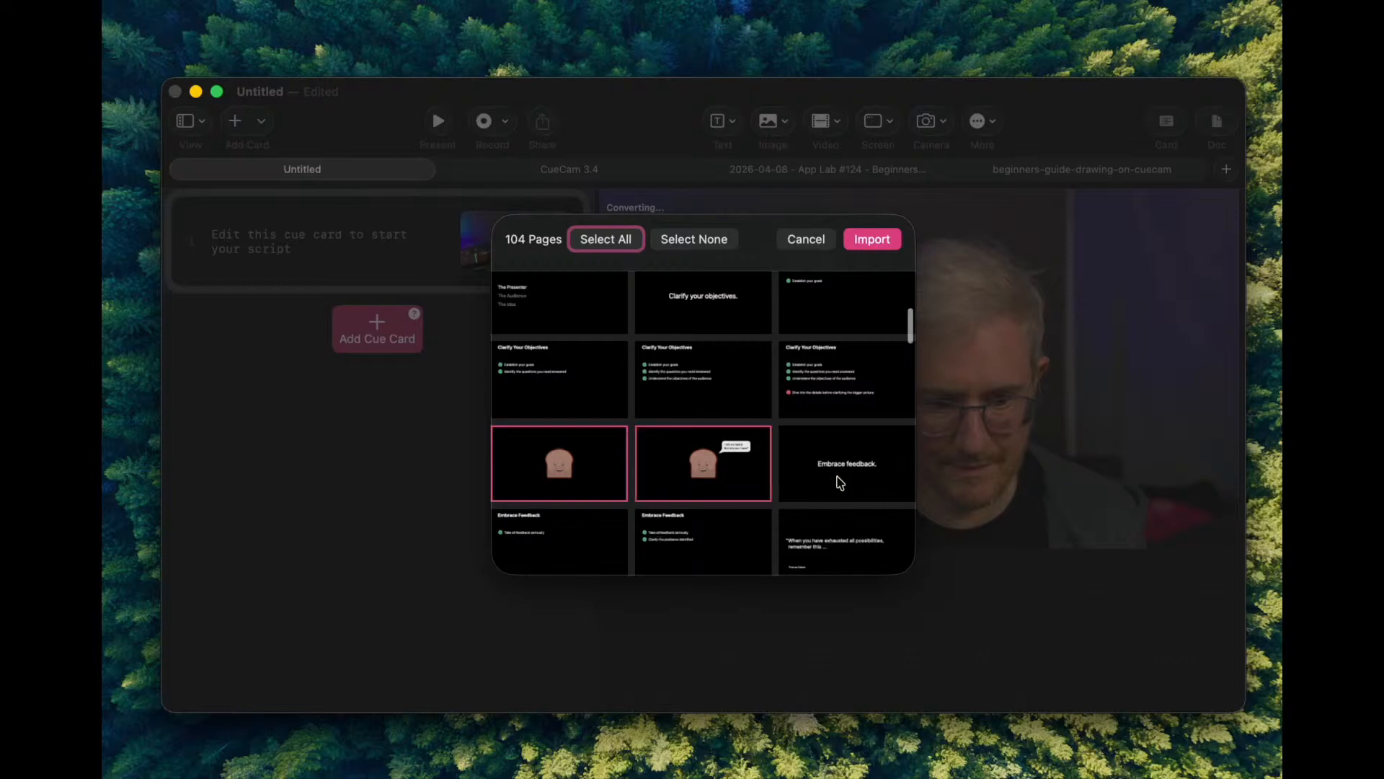
{"action": "left_click", "coordinate": [891, 241]}
- Preview the three imported cue cards in turn, ending with the fourth card containing the placeholder script
{"action": "left_click", "coordinate": [391, 249]}
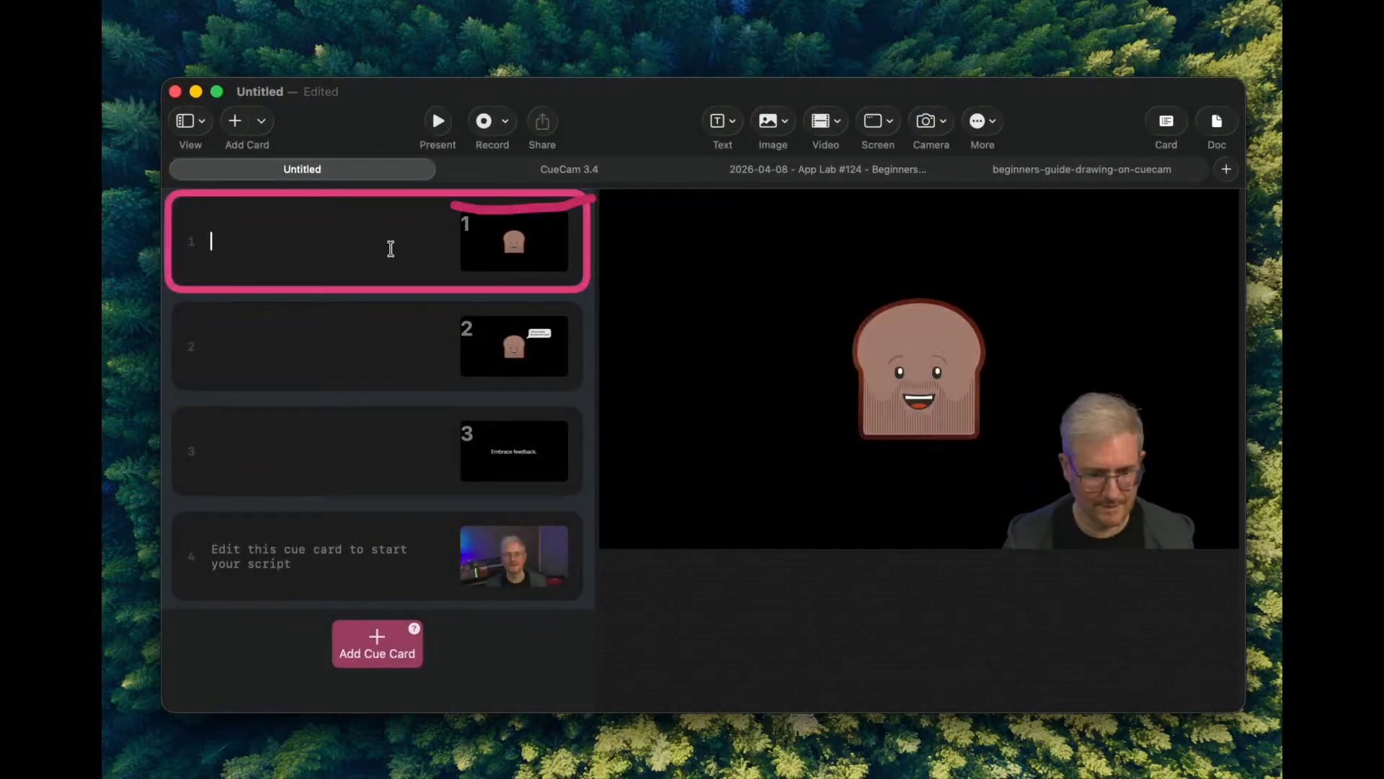
{"action": "left_click", "coordinate": [374, 310]}
{"action": "left_click", "coordinate": [355, 426]}
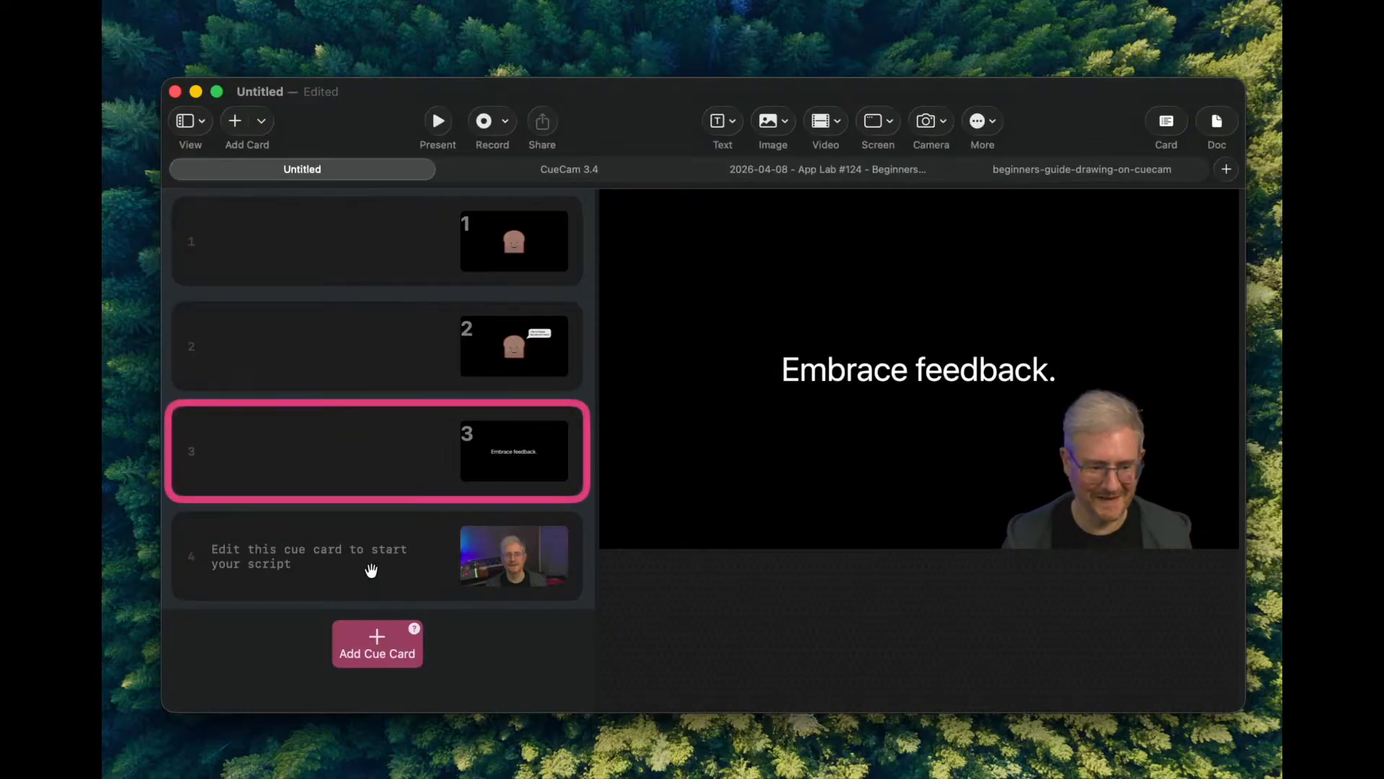
{"action": "left_click", "coordinate": [370, 539]}
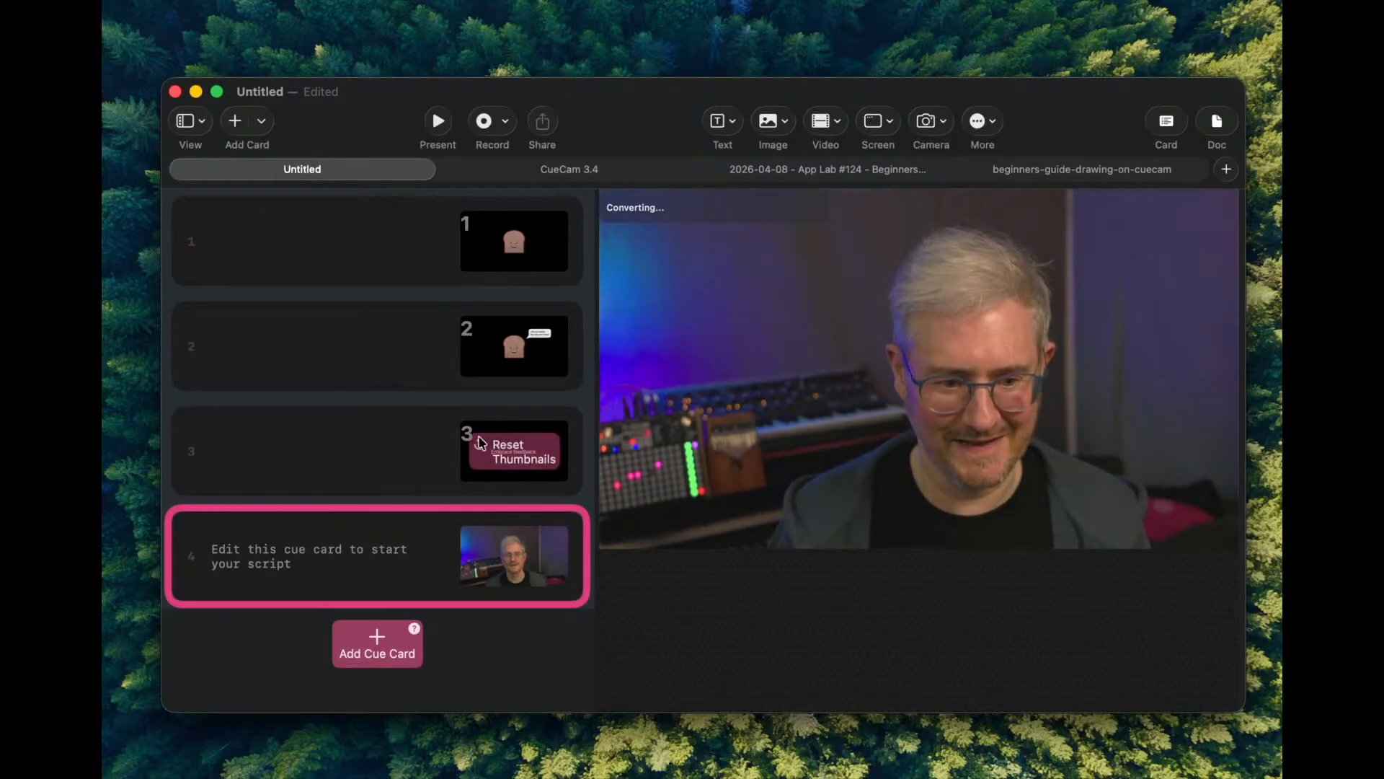
{"action": "left_click", "coordinate": [426, 442]}
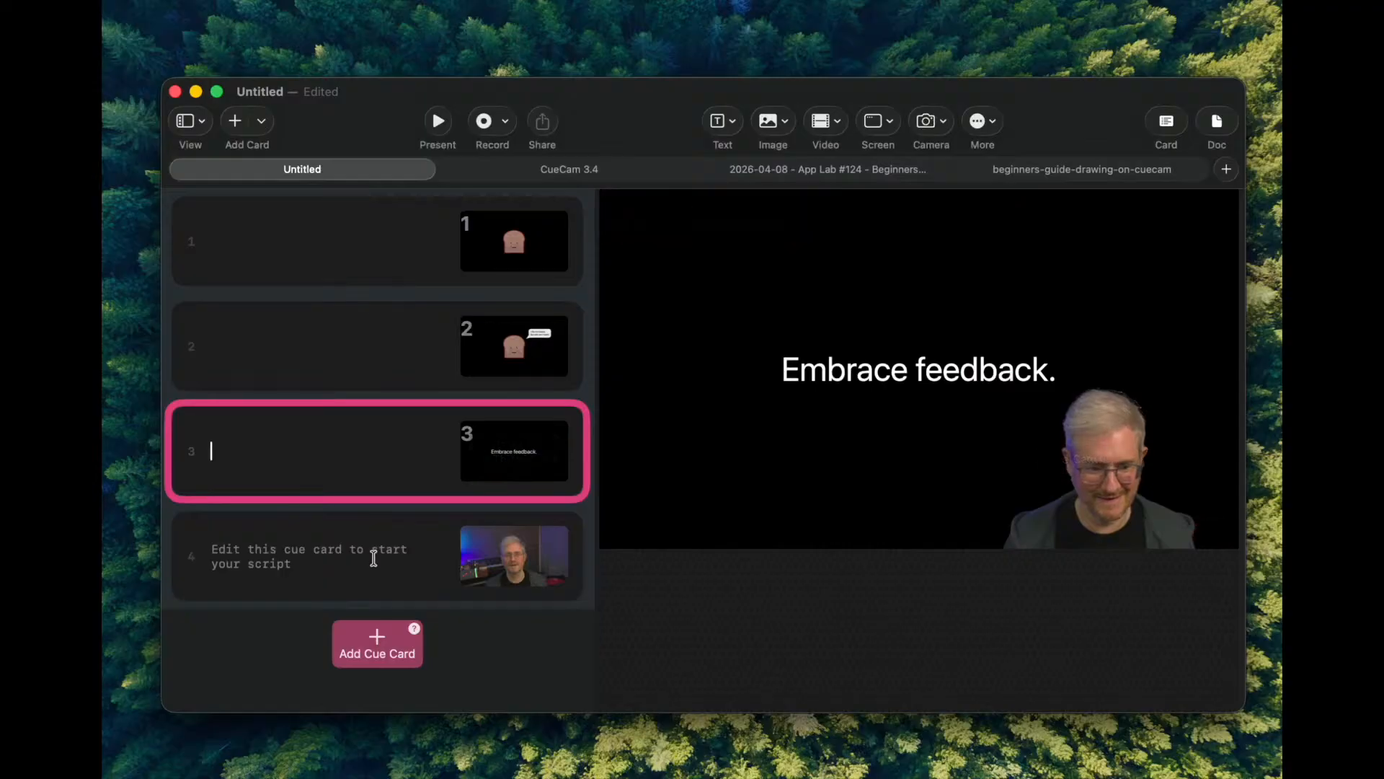
{"action": "left_click", "coordinate": [374, 560]}
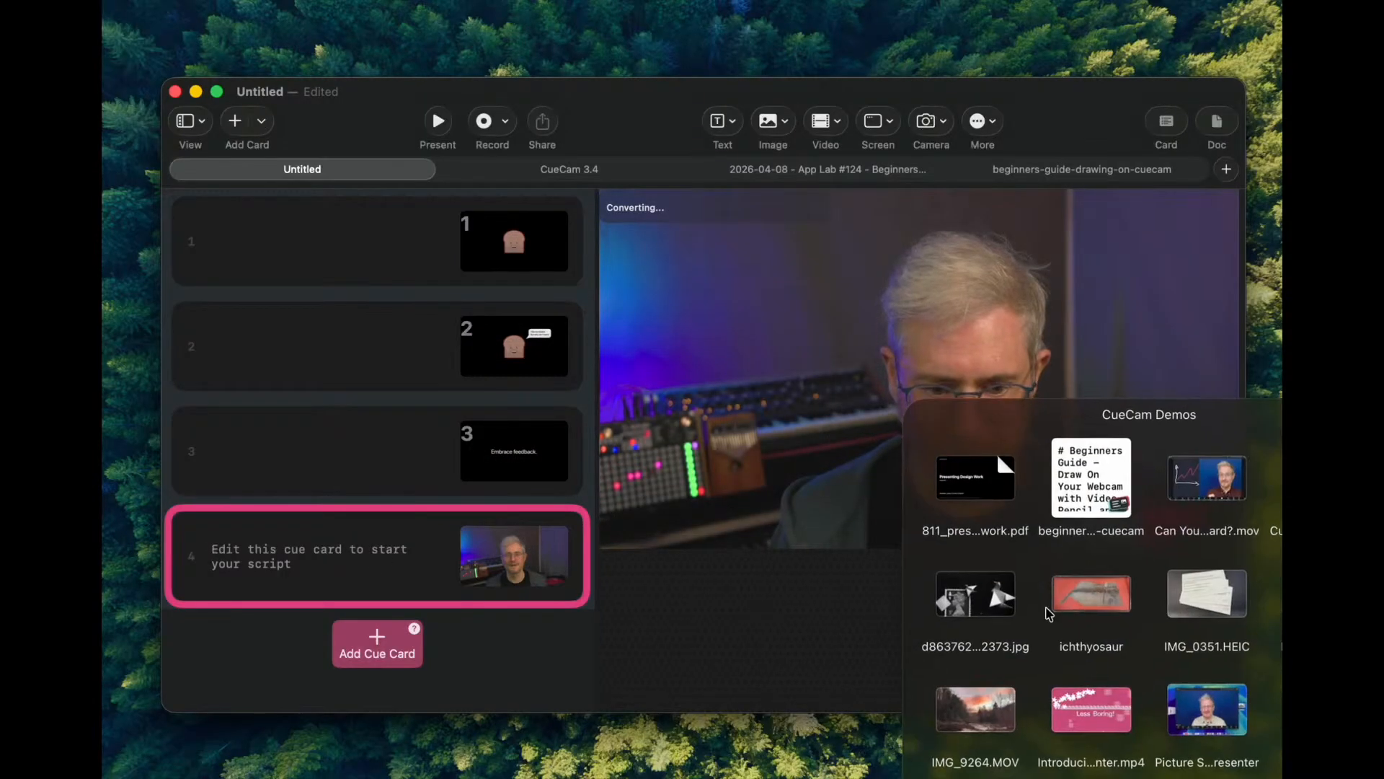
- Add the toaster page of 811_presenting_design_work.pdf to cue card 4 and enter "My toast card!" as its script
{"action": "mouse_move", "coordinate": [990, 474]}
{"action": "left_mouse_down"}
{"action": "mouse_move", "coordinate": [892, 375]}
{"action": "mouse_move", "coordinate": [862, 434]}
{"action": "left_mouse_up"}
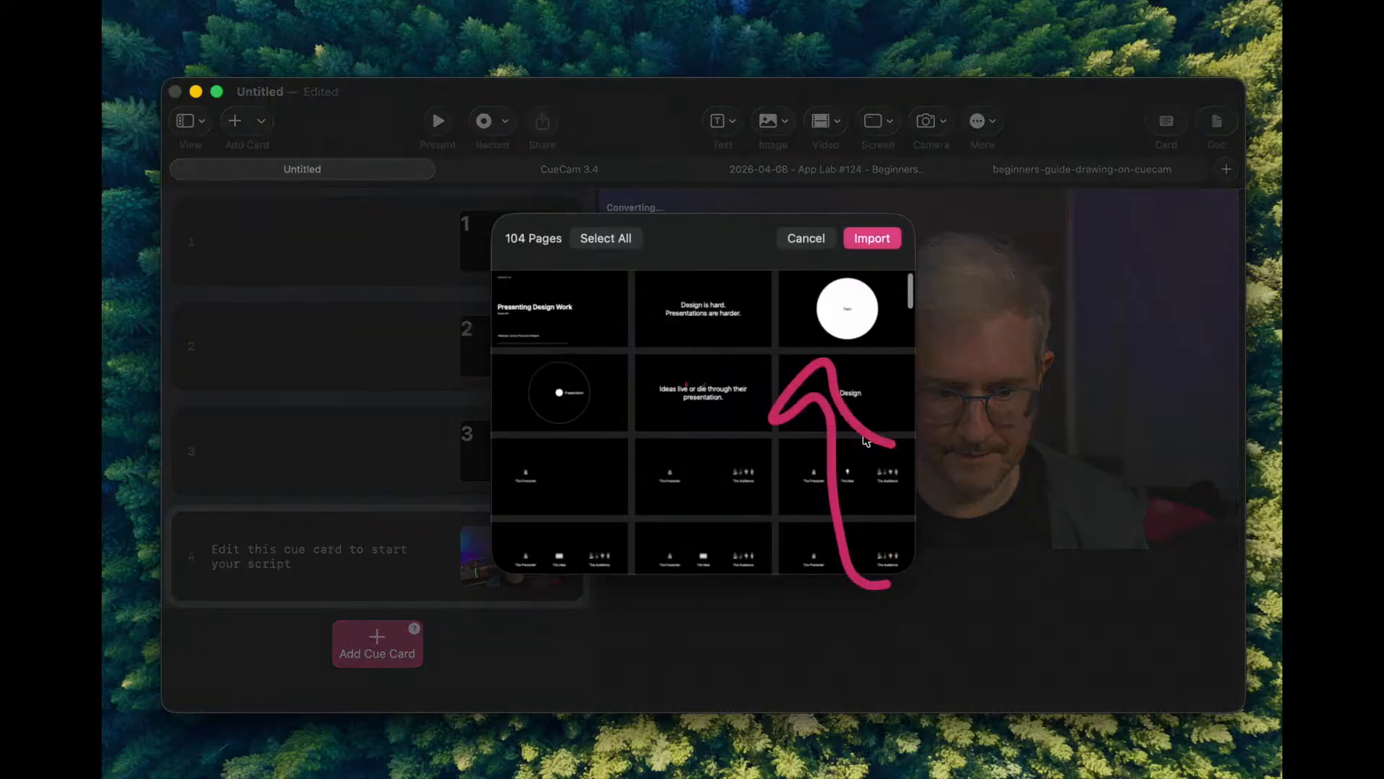
{"action": "scroll", "coordinate": [689, 462], "scroll_direction": "down", "scroll_amount": 10}
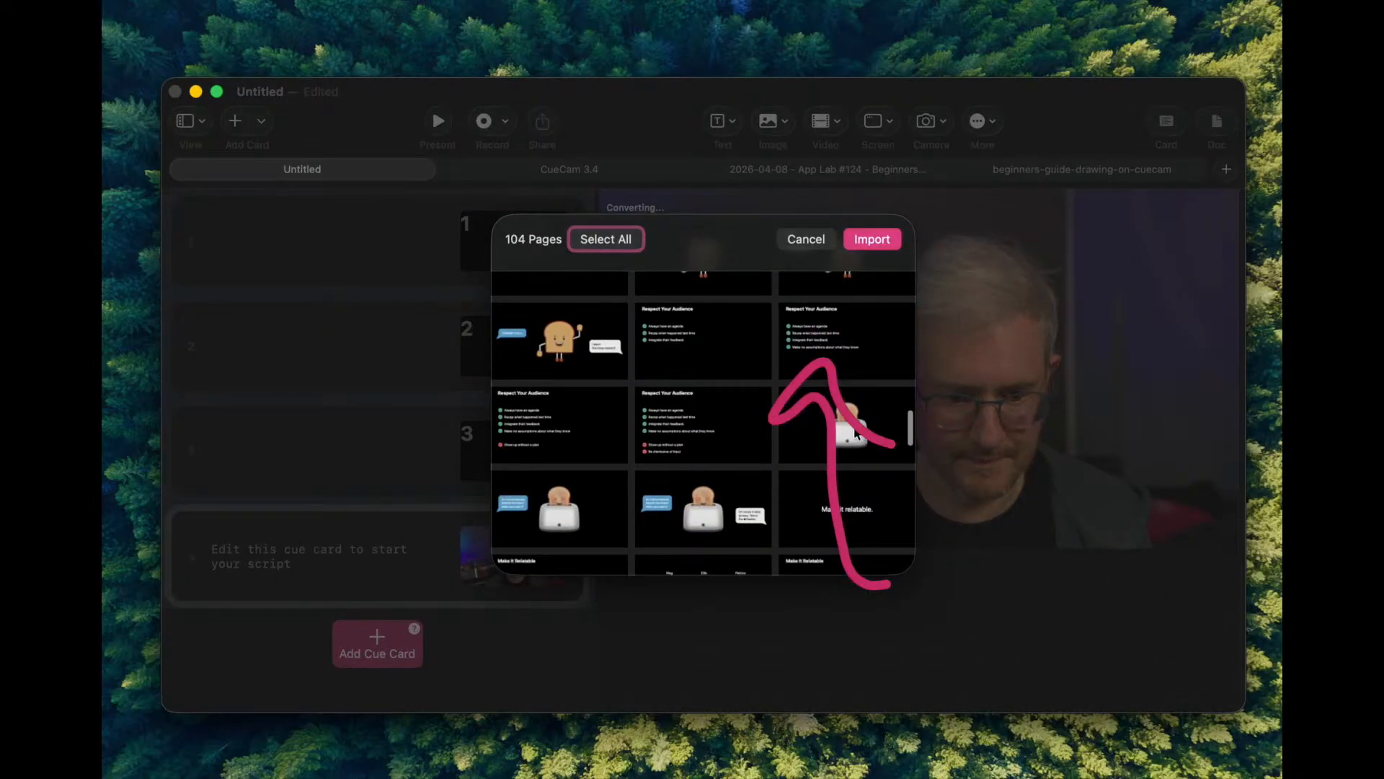
{"action": "left_click", "coordinate": [856, 432]}
{"action": "left_click", "coordinate": [872, 244]}
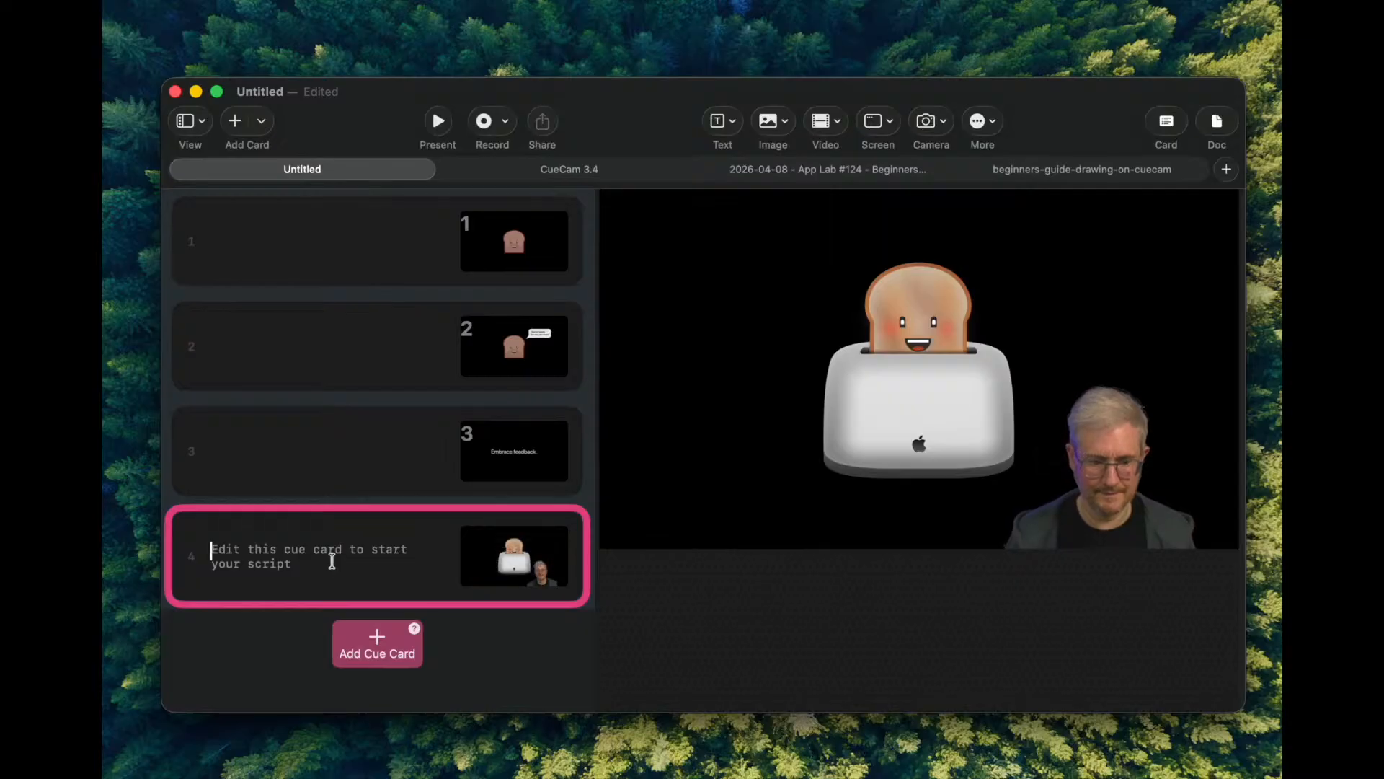
{"action": "type", "text": "My toast card!"}
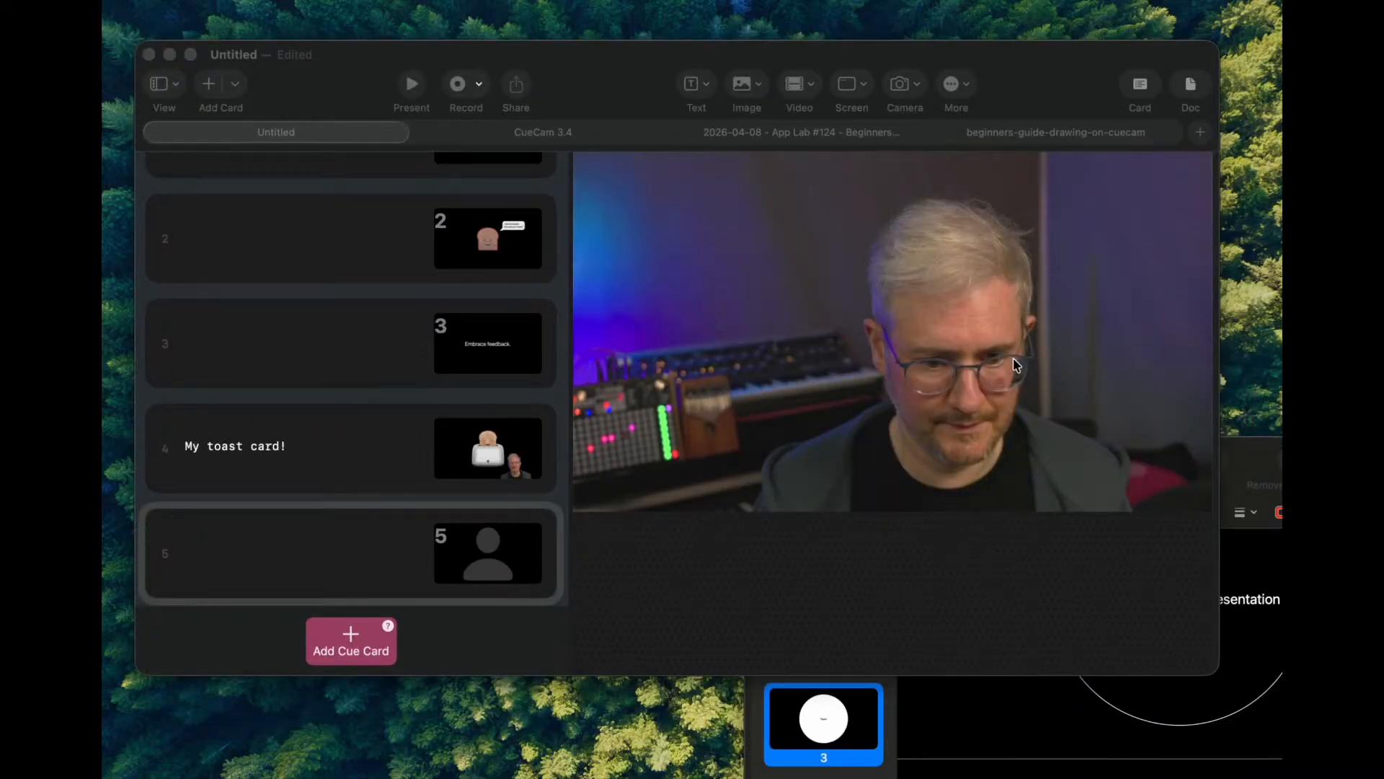
- Find page 67, the "Load your bread!" phone mockup, in the separately opened PDF and place it on cue card 5
{"action": "left_click_drag", "start_coordinate": [1253, 448], "coordinate": [1046, 201]}
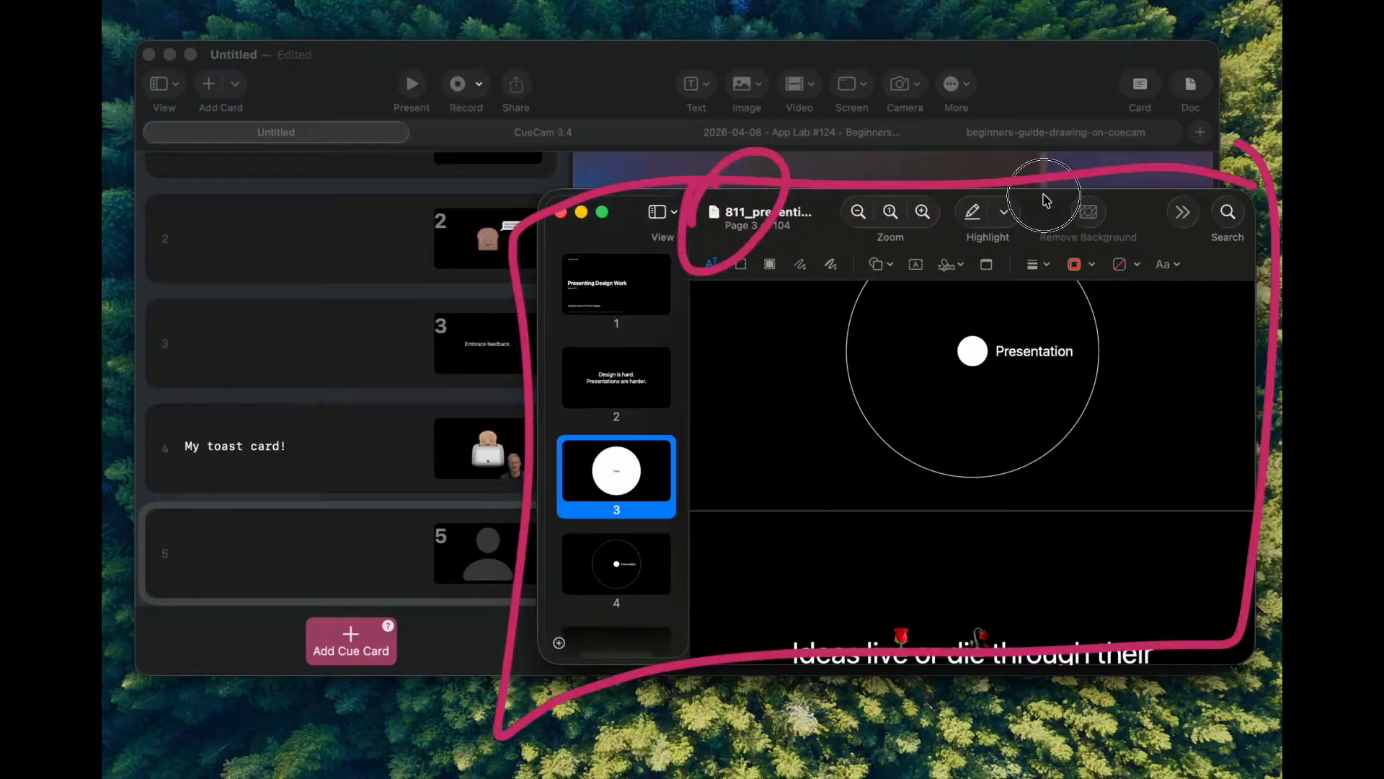
{"action": "scroll", "coordinate": [621, 501], "scroll_direction": "down", "scroll_amount": 15}
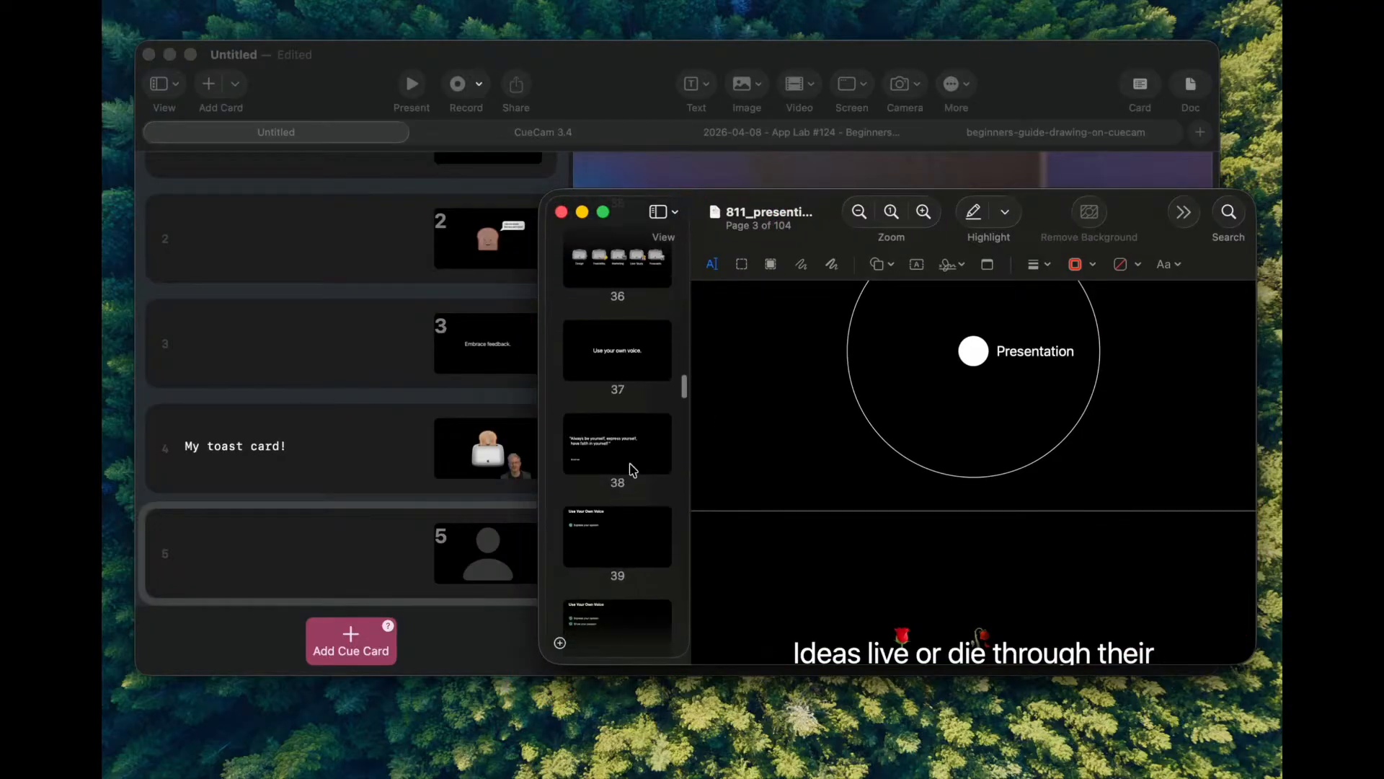
{"action": "left_click_drag", "start_coordinate": [811, 212], "coordinate": [384, 39]}
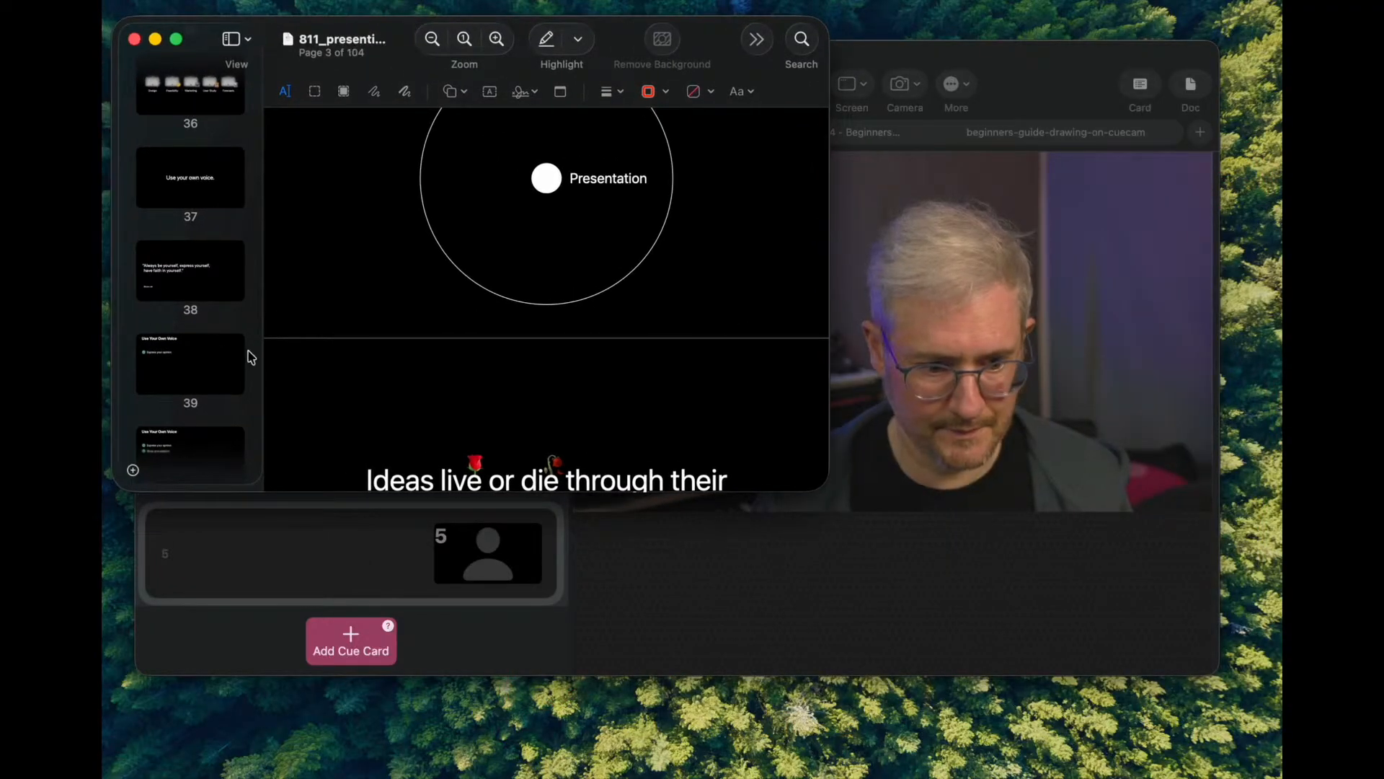
{"action": "scroll", "coordinate": [250, 357], "scroll_direction": "down", "scroll_amount": 5}
{"action": "scroll", "coordinate": [671, 286], "scroll_direction": "down", "scroll_amount": 20}
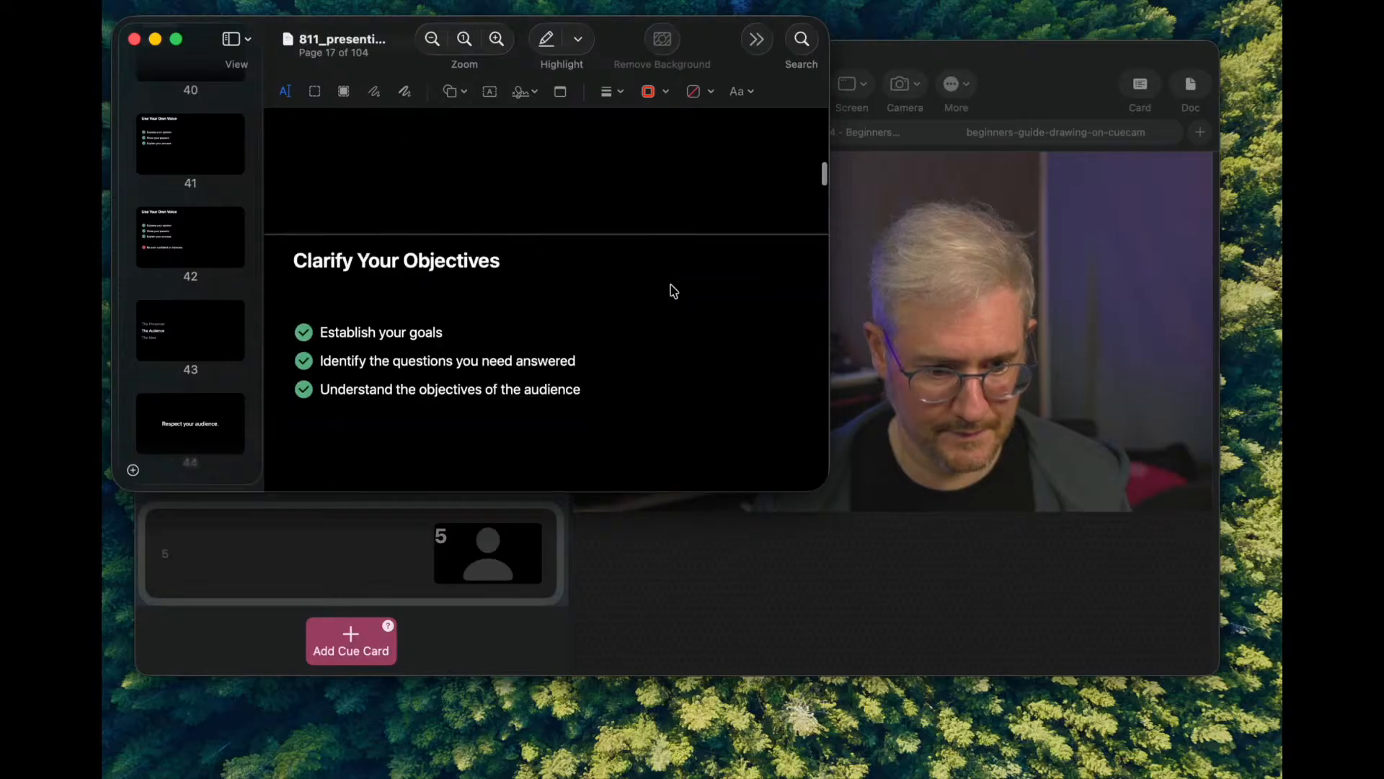
{"action": "scroll", "coordinate": [233, 365], "scroll_direction": "down", "scroll_amount": 15}
{"action": "scroll", "coordinate": [236, 370], "scroll_direction": "down", "scroll_amount": 12}
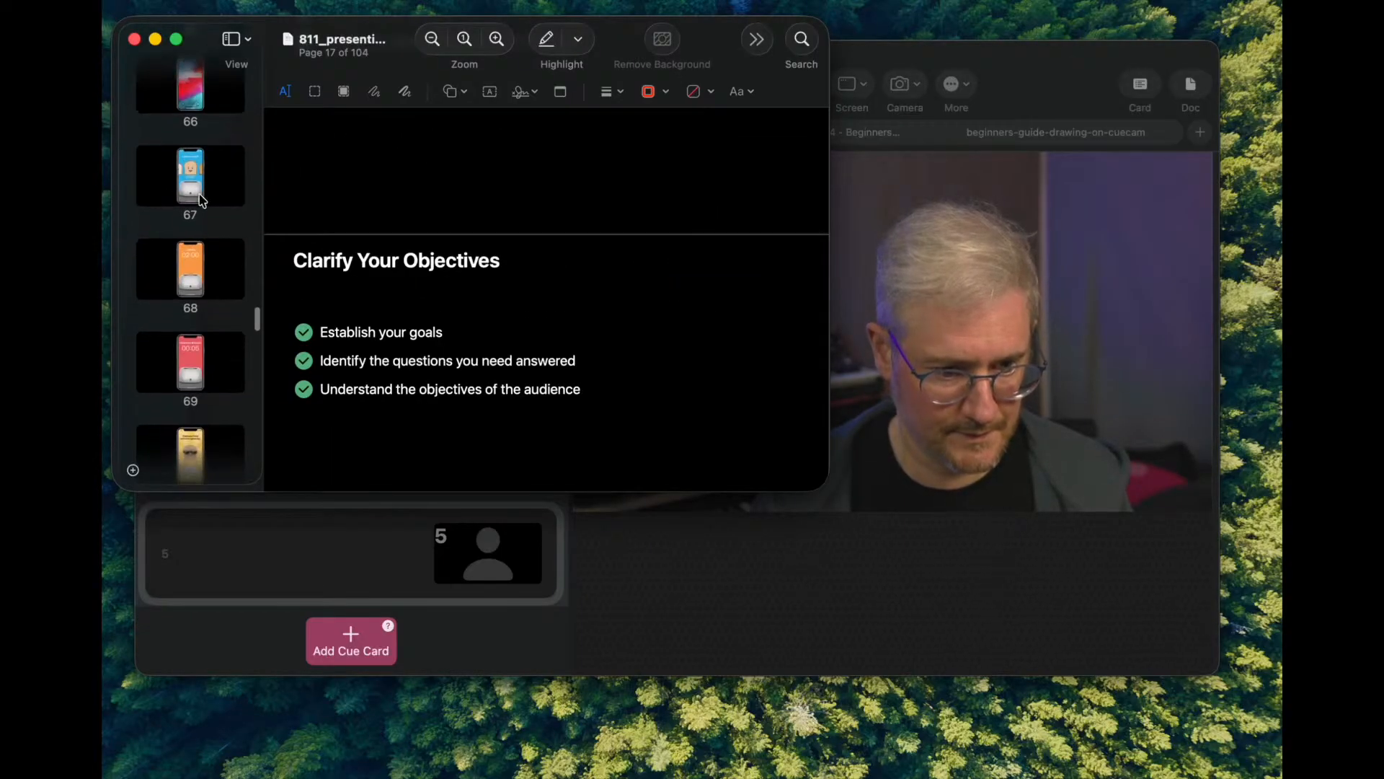
{"action": "left_click", "coordinate": [190, 179]}
{"action": "left_click_drag", "start_coordinate": [396, 31], "coordinate": [981, 163]}
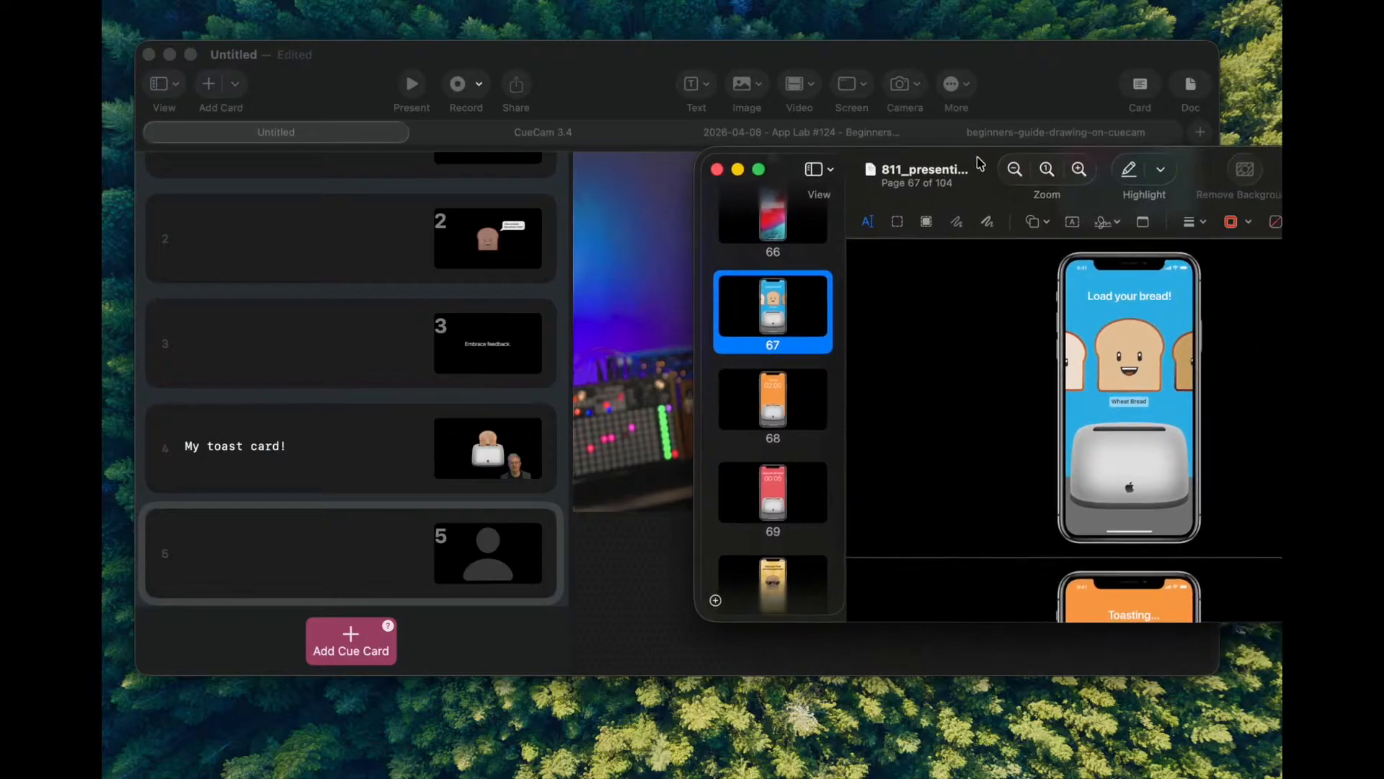
{"action": "left_click_drag", "start_coordinate": [779, 306], "coordinate": [490, 552]}
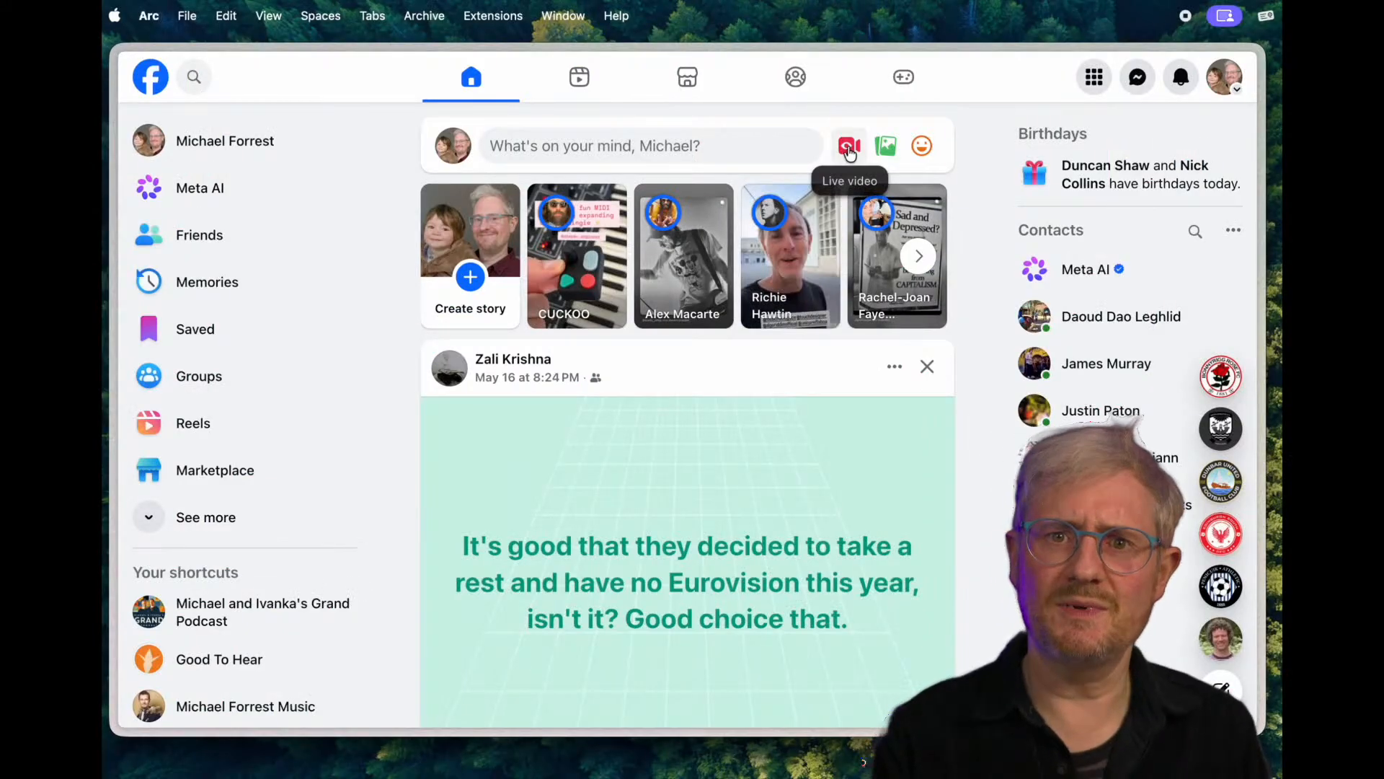
- Switch to Facebook in Arc and start setting up a live video for the profile
{"action": "left_click", "coordinate": [844, 146]}
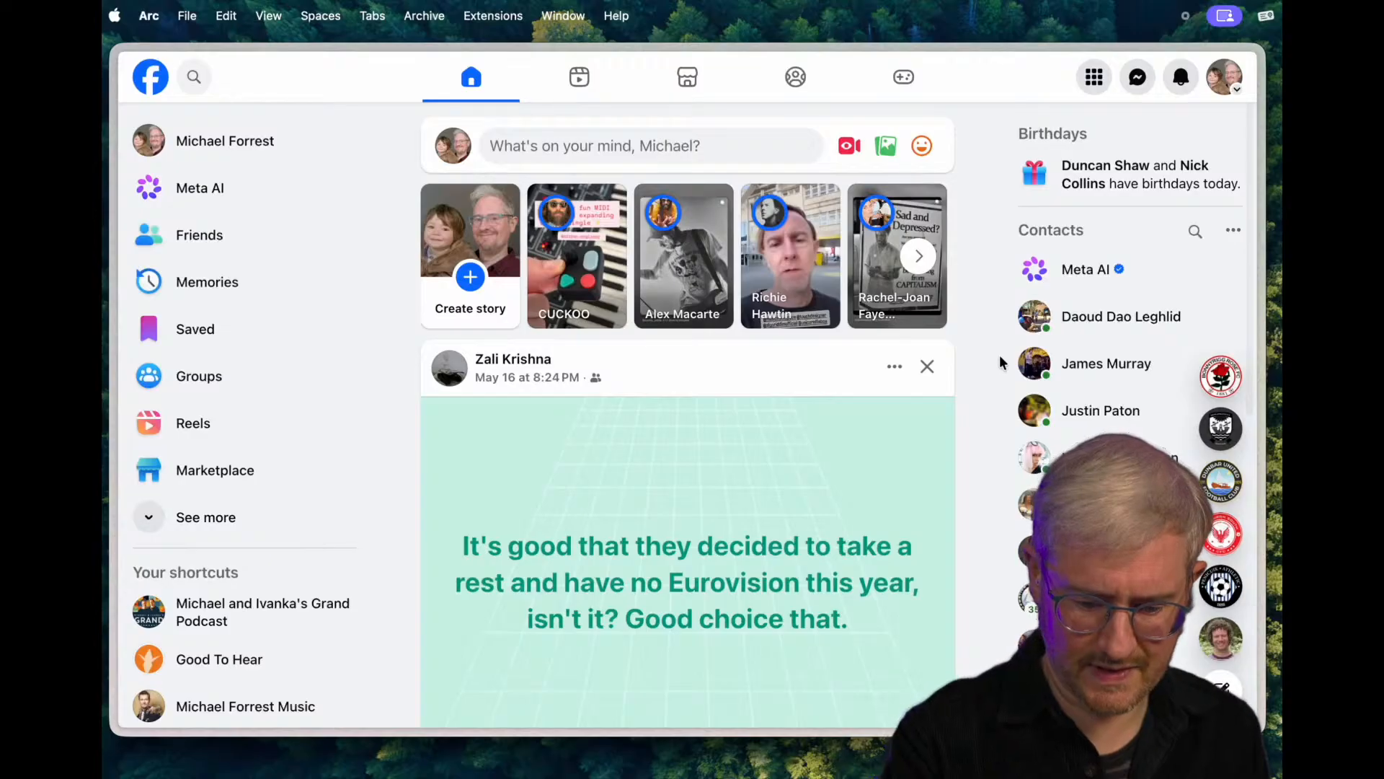
{"action": "left_click", "coordinate": [849, 147]}
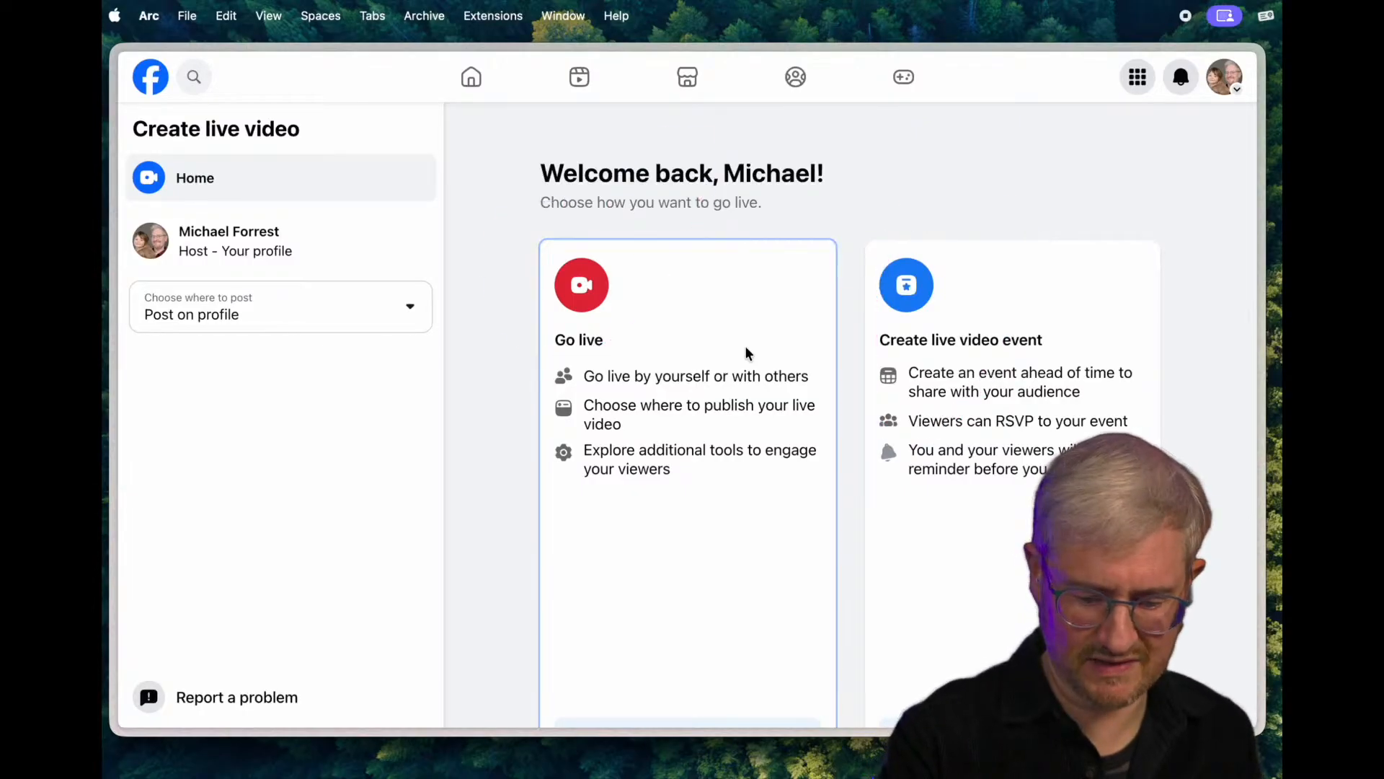
{"action": "scroll", "coordinate": [746, 351], "scroll_direction": "down", "scroll_amount": 3}
{"action": "left_click", "coordinate": [690, 611]}
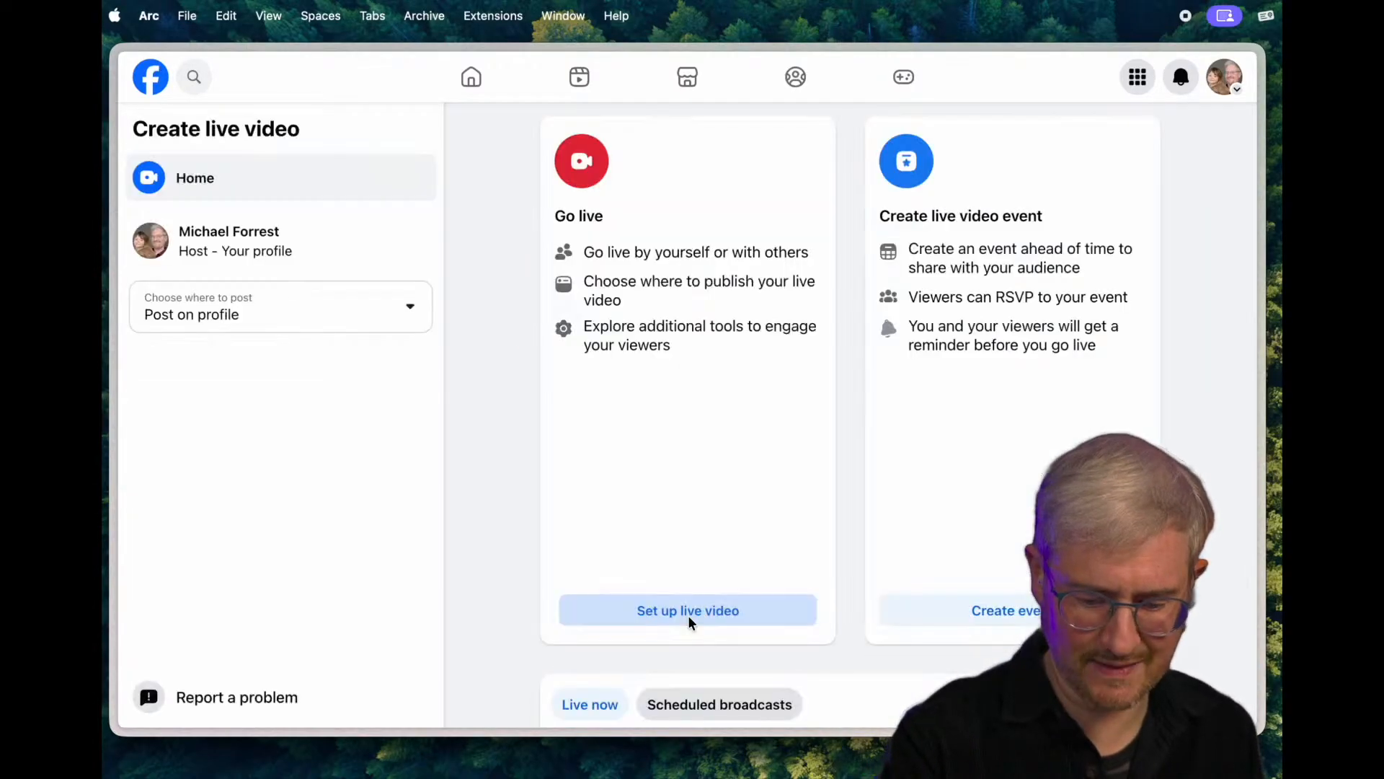
{"action": "left_click", "coordinate": [688, 613]}
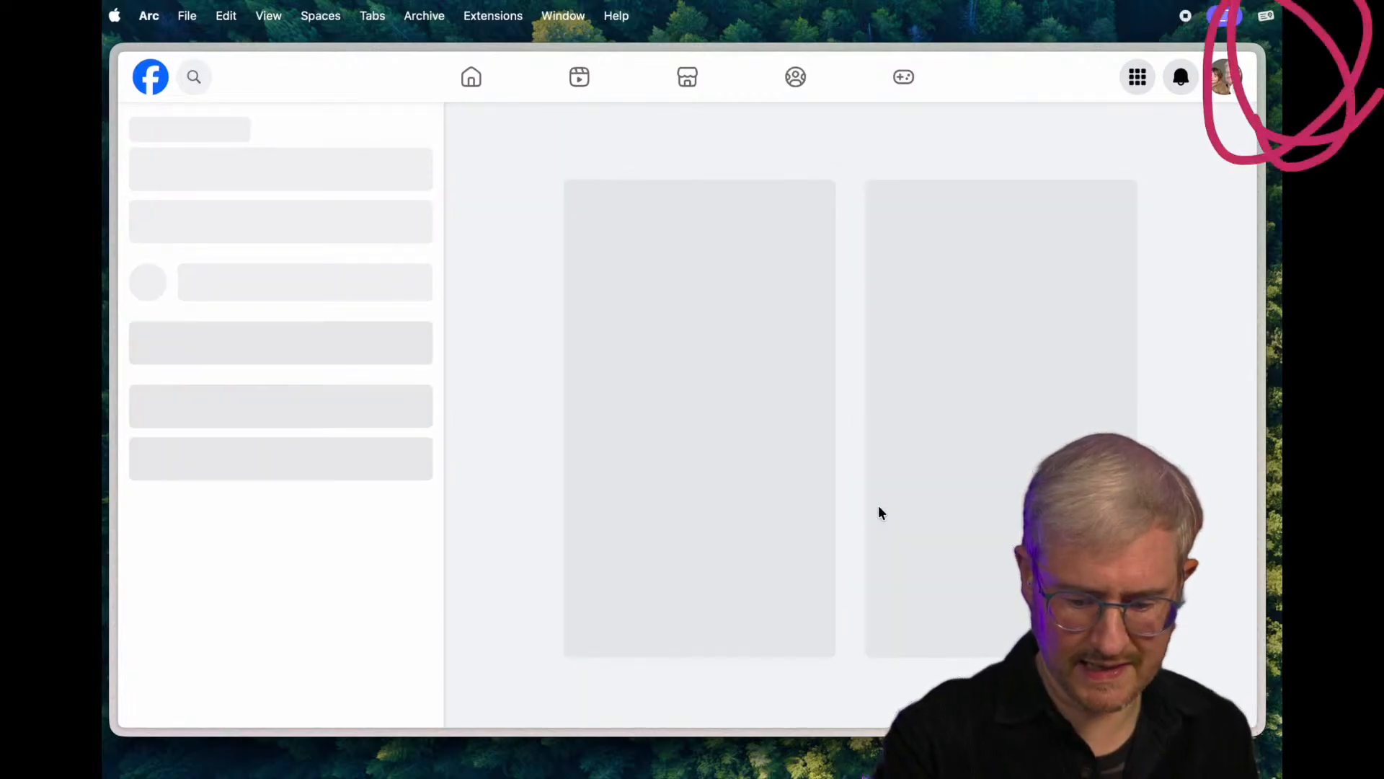
- Expand the advanced settings of the streaming software setup and bring up the server URL
{"action": "scroll", "coordinate": [874, 433], "scroll_direction": "down", "scroll_amount": 3}
{"action": "scroll", "coordinate": [865, 370], "scroll_direction": "down", "scroll_amount": 4}
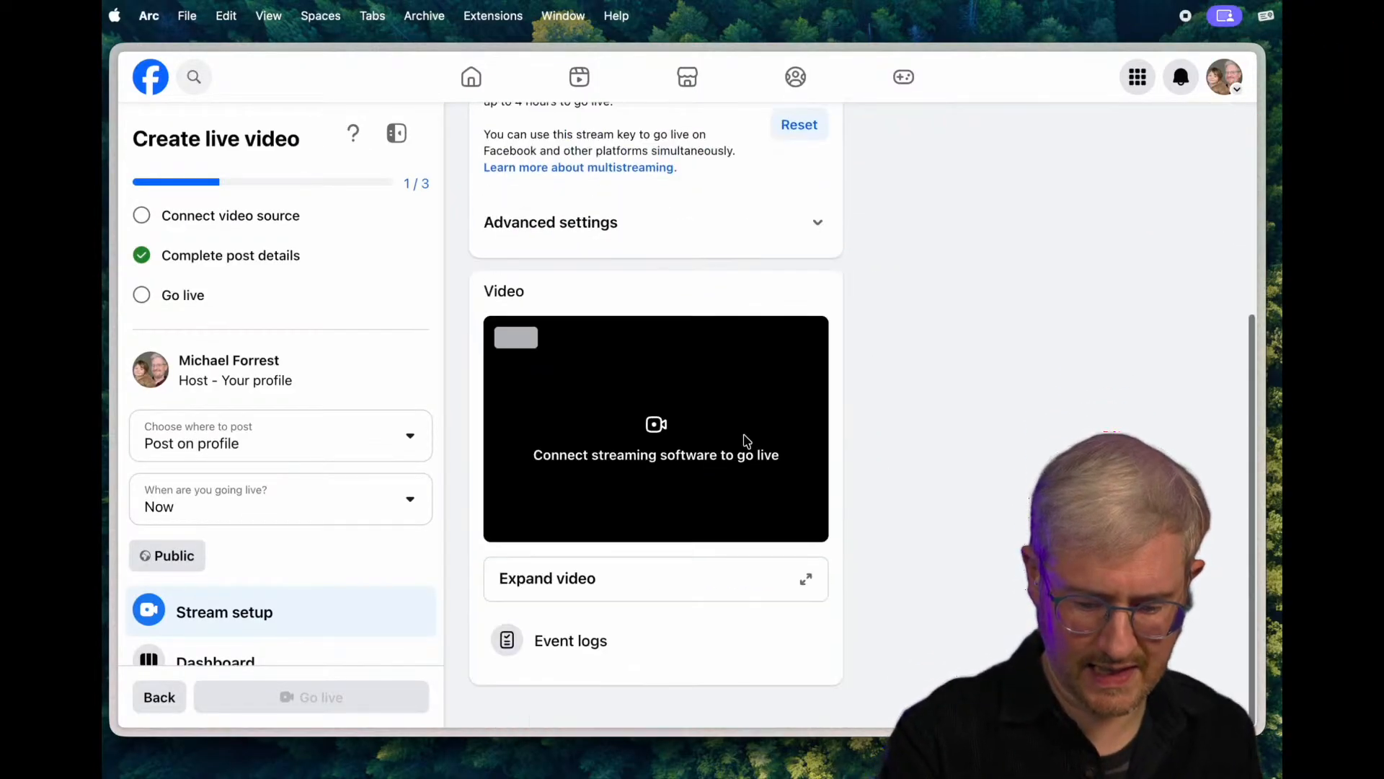
{"action": "scroll", "coordinate": [872, 369], "scroll_direction": "up", "scroll_amount": 4}
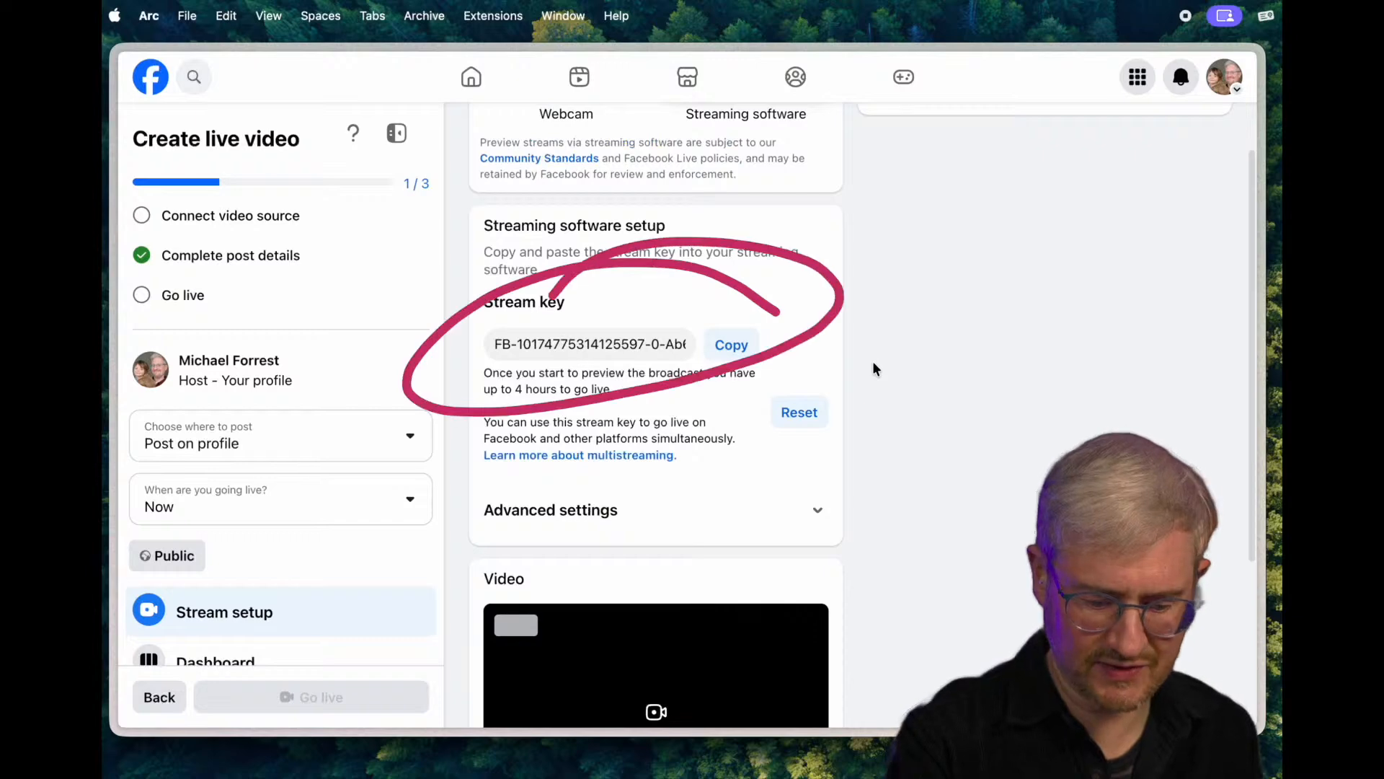
{"action": "scroll", "coordinate": [793, 403], "scroll_direction": "down", "scroll_amount": 3}
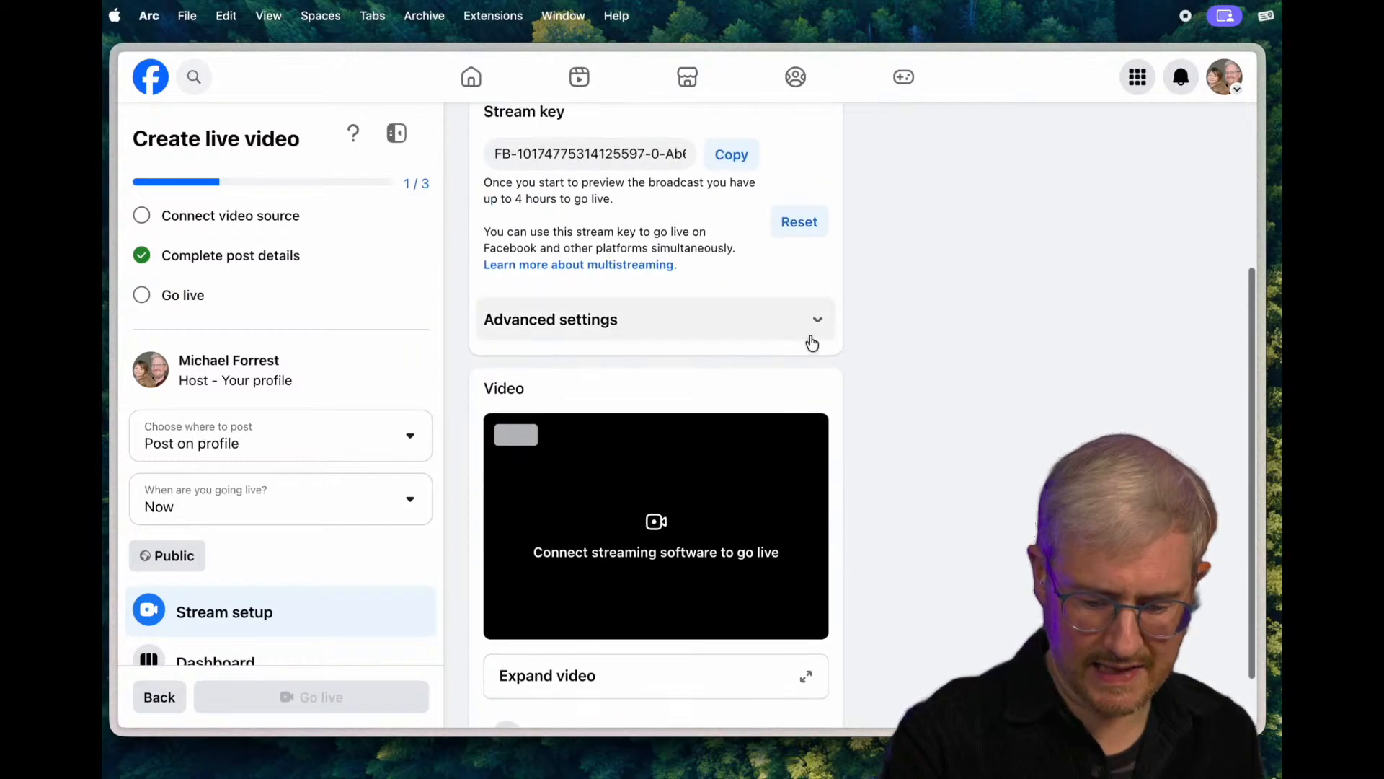
{"action": "left_click", "coordinate": [813, 337]}
{"action": "left_click", "coordinate": [813, 333]}
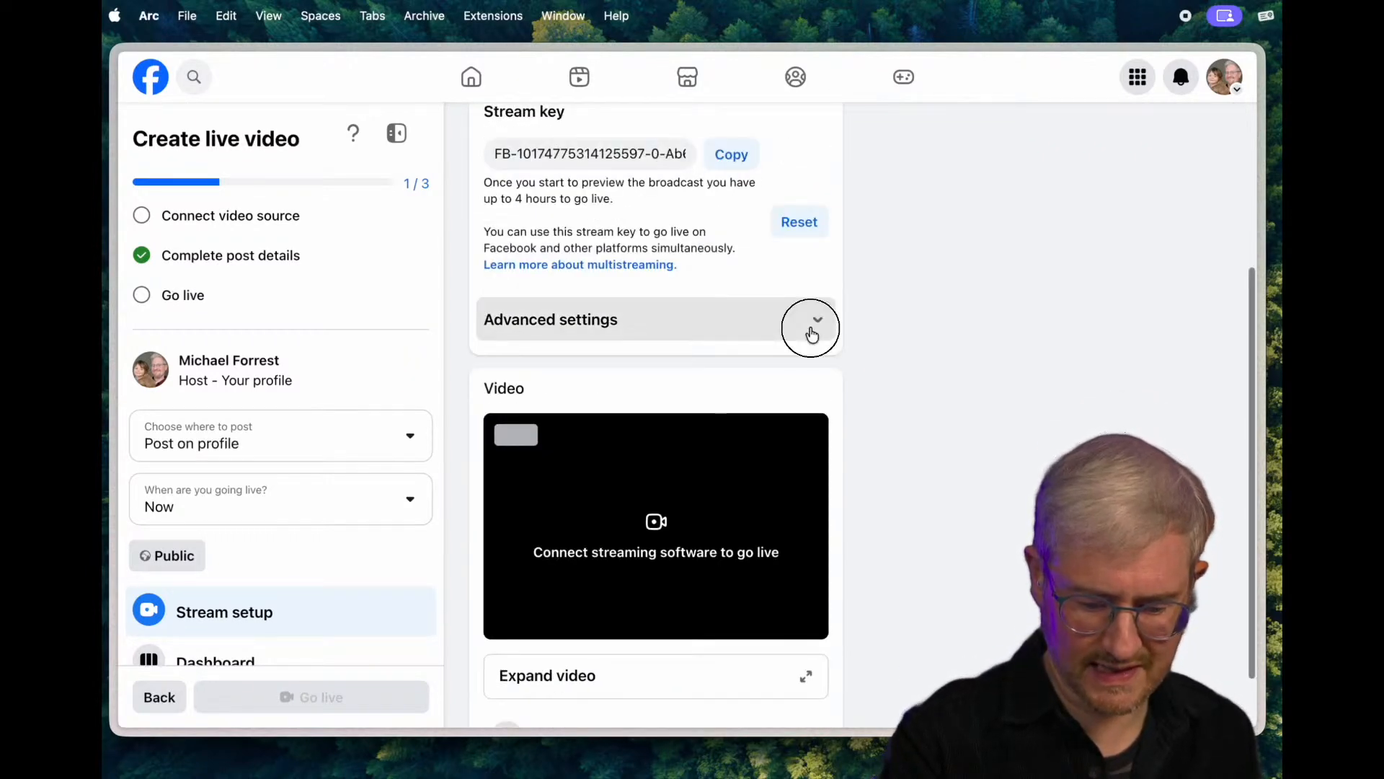
{"action": "left_click", "coordinate": [812, 333]}
{"action": "scroll", "coordinate": [719, 537], "scroll_direction": "down", "scroll_amount": 4}
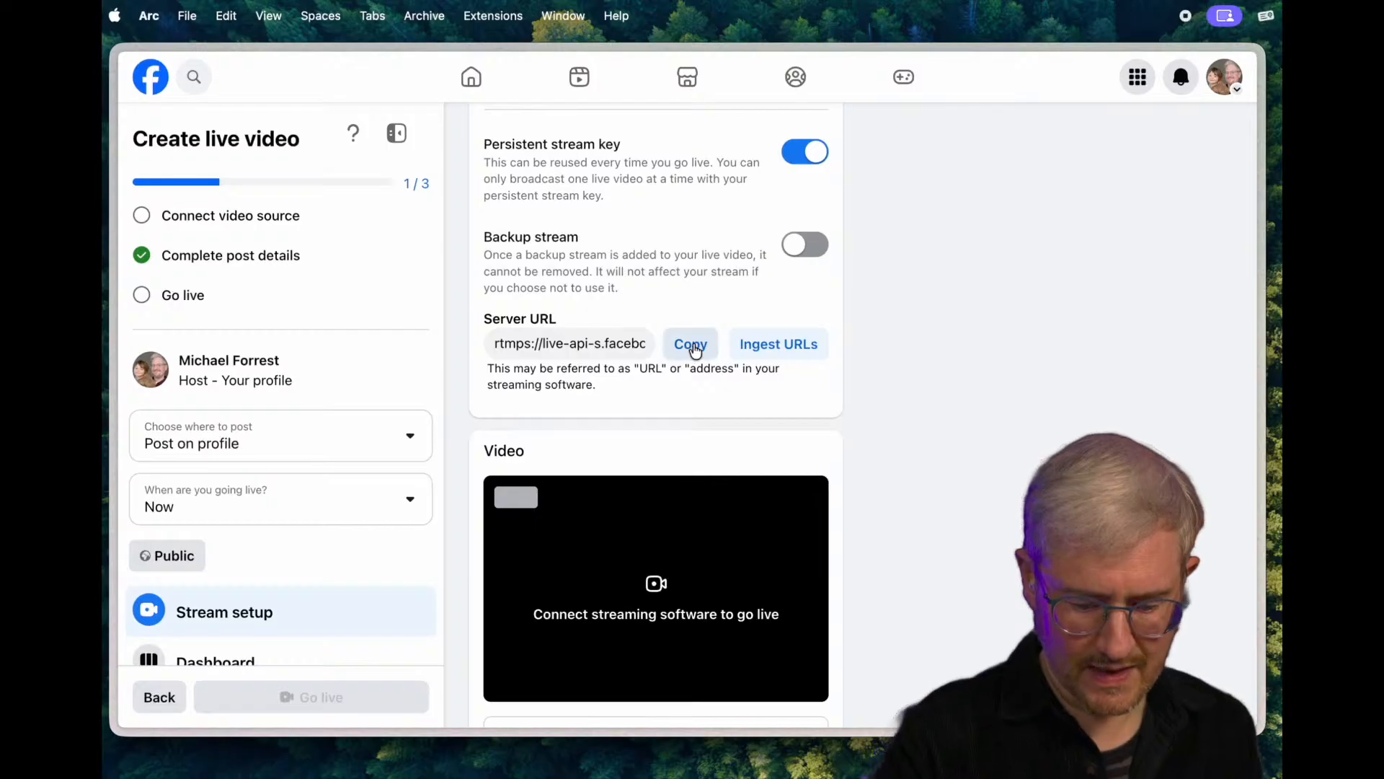
- Switch to CueCam Presenter and, in its live streaming settings, replace the blank custom service with a newly added one
{"action": "key", "text": "super+Tab"}
{"action": "key", "text": "super+Tab"}
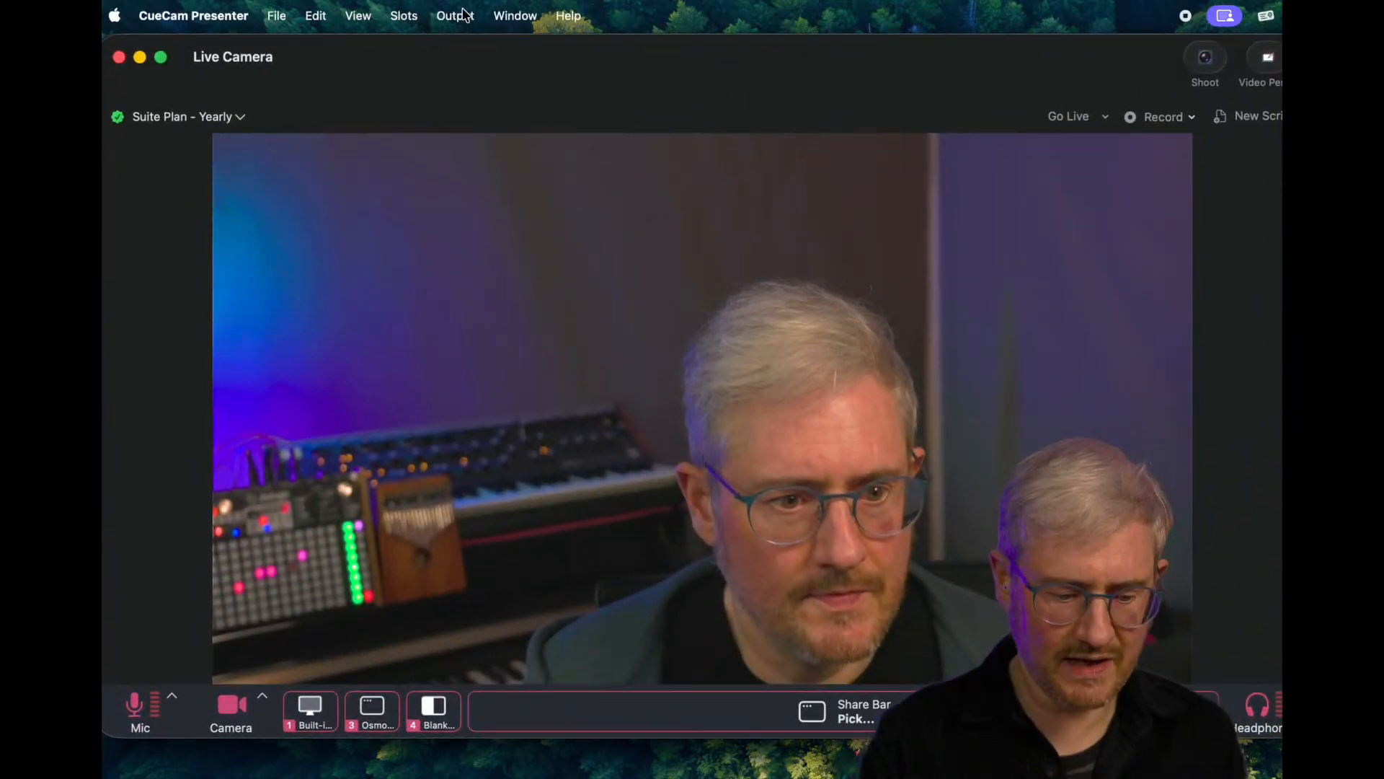
{"action": "left_click", "coordinate": [216, 15]}
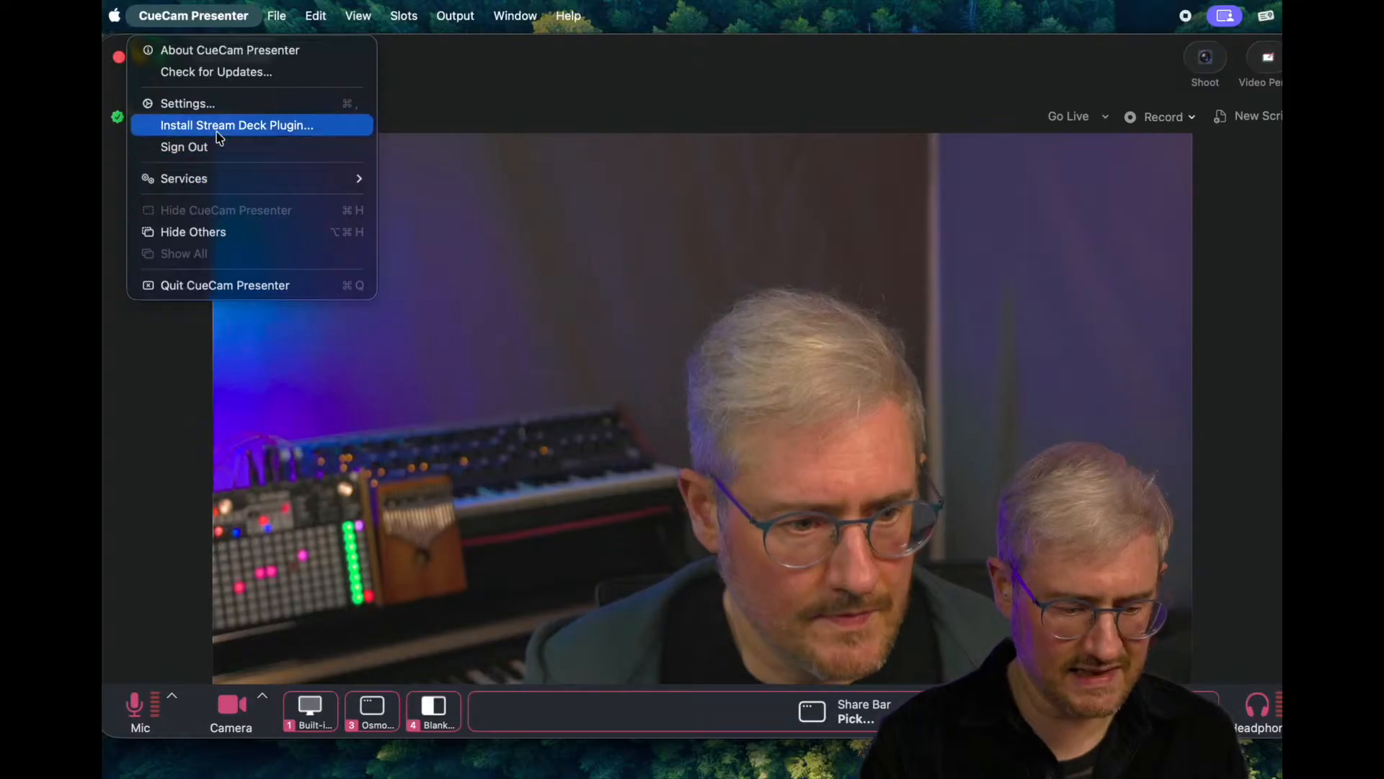
{"action": "left_click", "coordinate": [216, 103]}
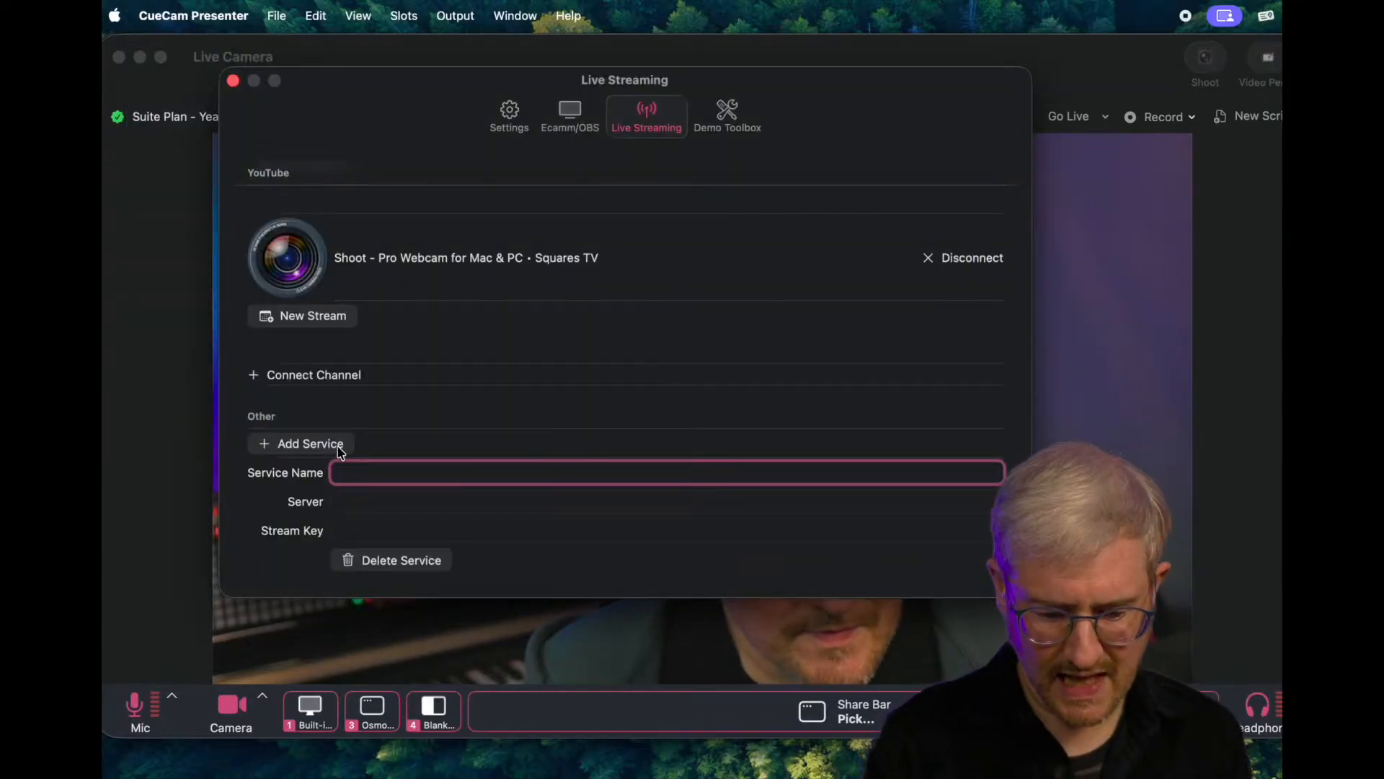
{"action": "left_click", "coordinate": [402, 561]}
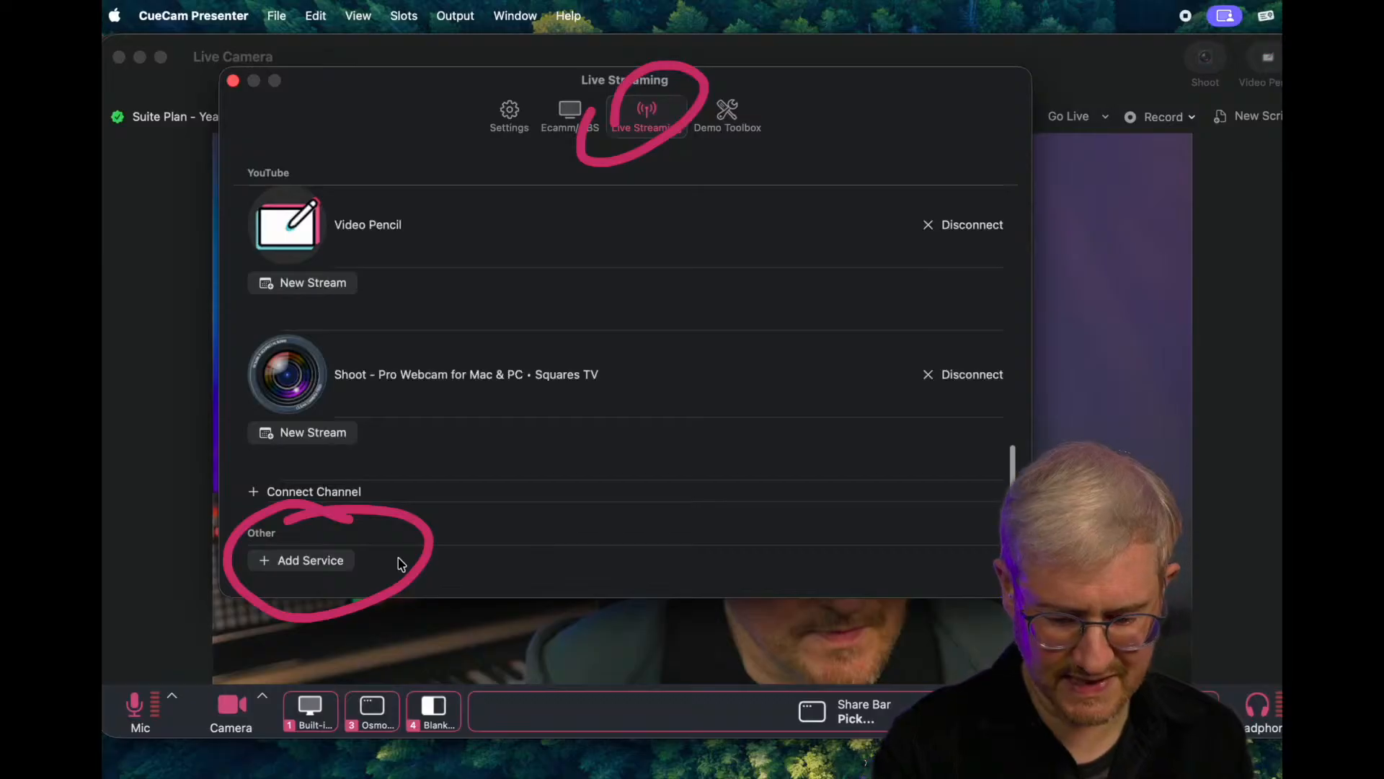
{"action": "left_click", "coordinate": [308, 561]}
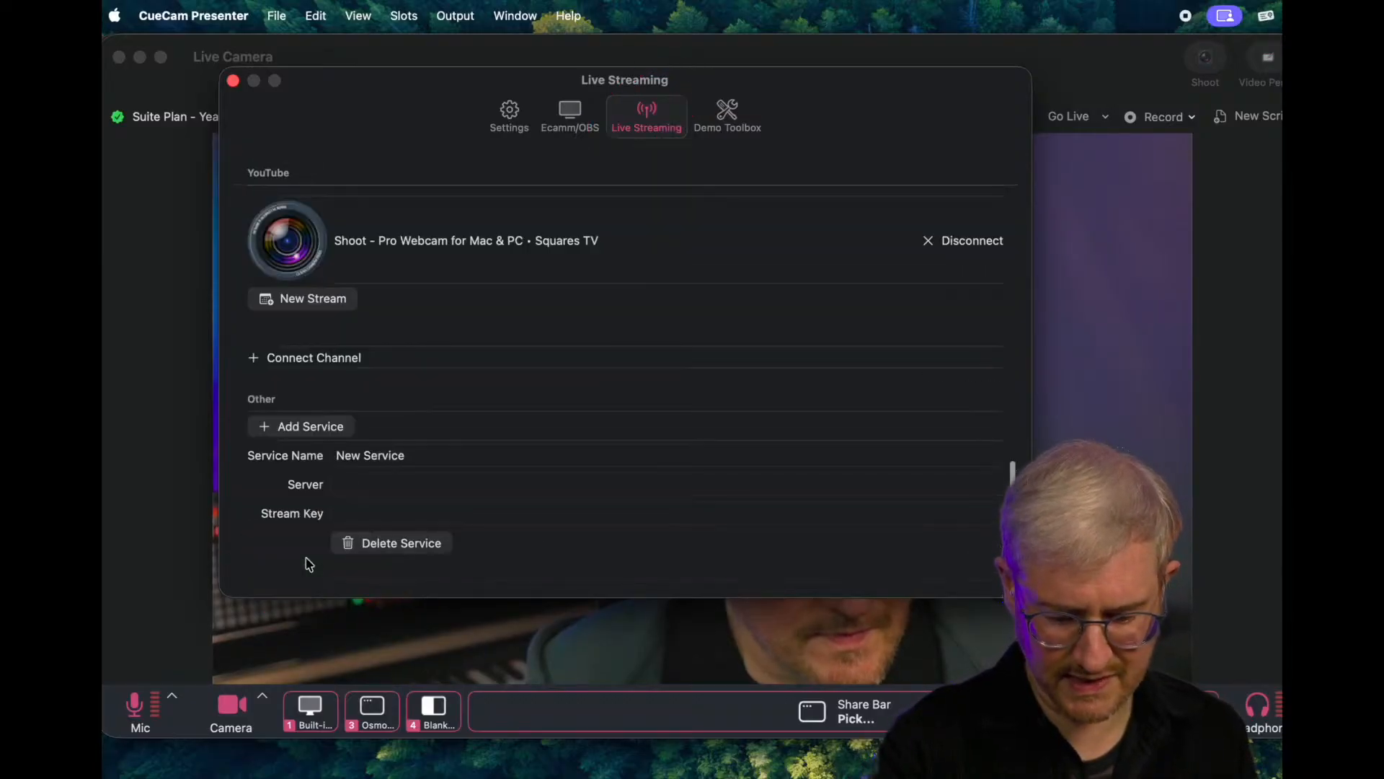
- Name the new custom service Facebook Live and set its server to rtmps://live-api-s.facebook.com:443/rtmp/
{"action": "left_click", "coordinate": [412, 478]}
{"action": "type", "text": "Fa"}
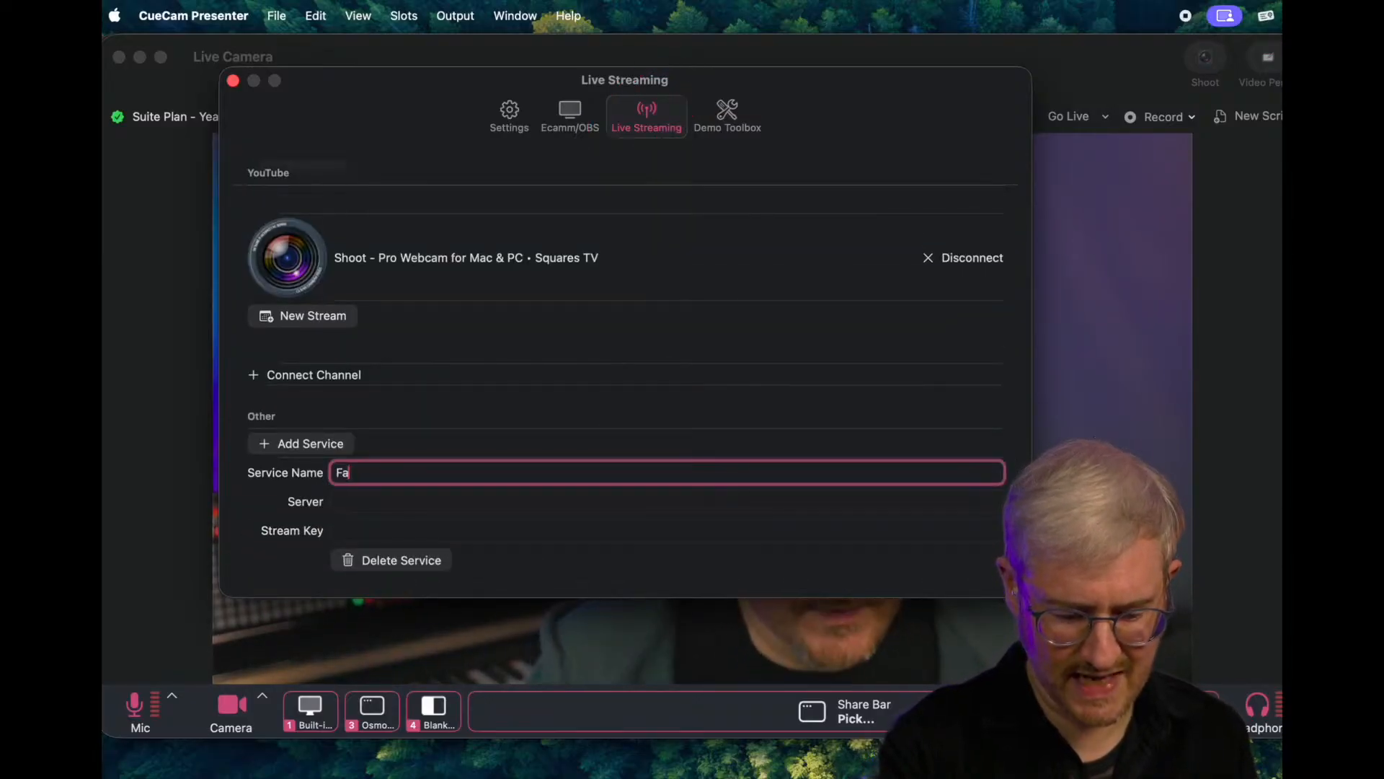
{"action": "type", "text": "cebook Live"}
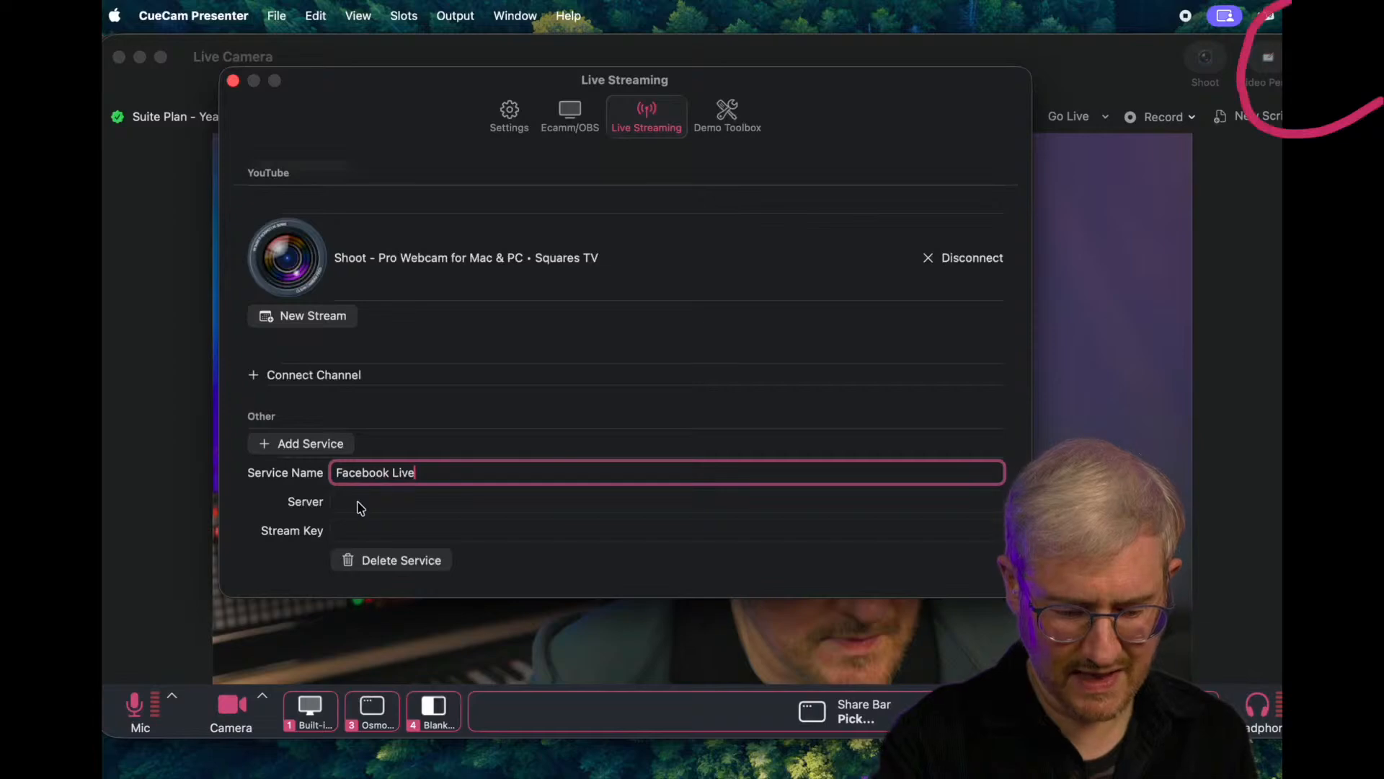
{"action": "left_click", "coordinate": [359, 501]}
{"action": "key", "text": "super+v"}
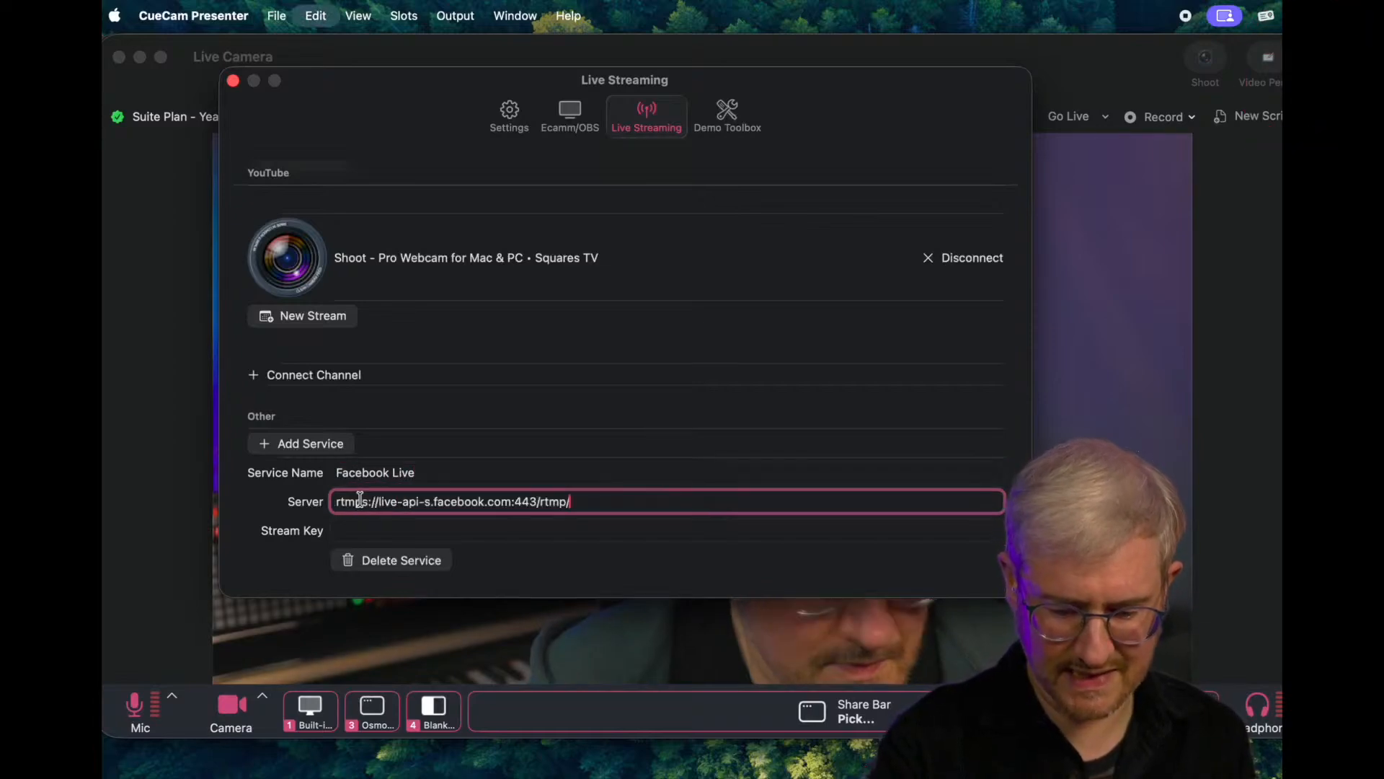
- Copy the stream key from Facebook's live setup page in Arc and paste it as the Facebook Live service's stream key in CueCam Presenter
{"action": "key", "text": "super+Tab"}
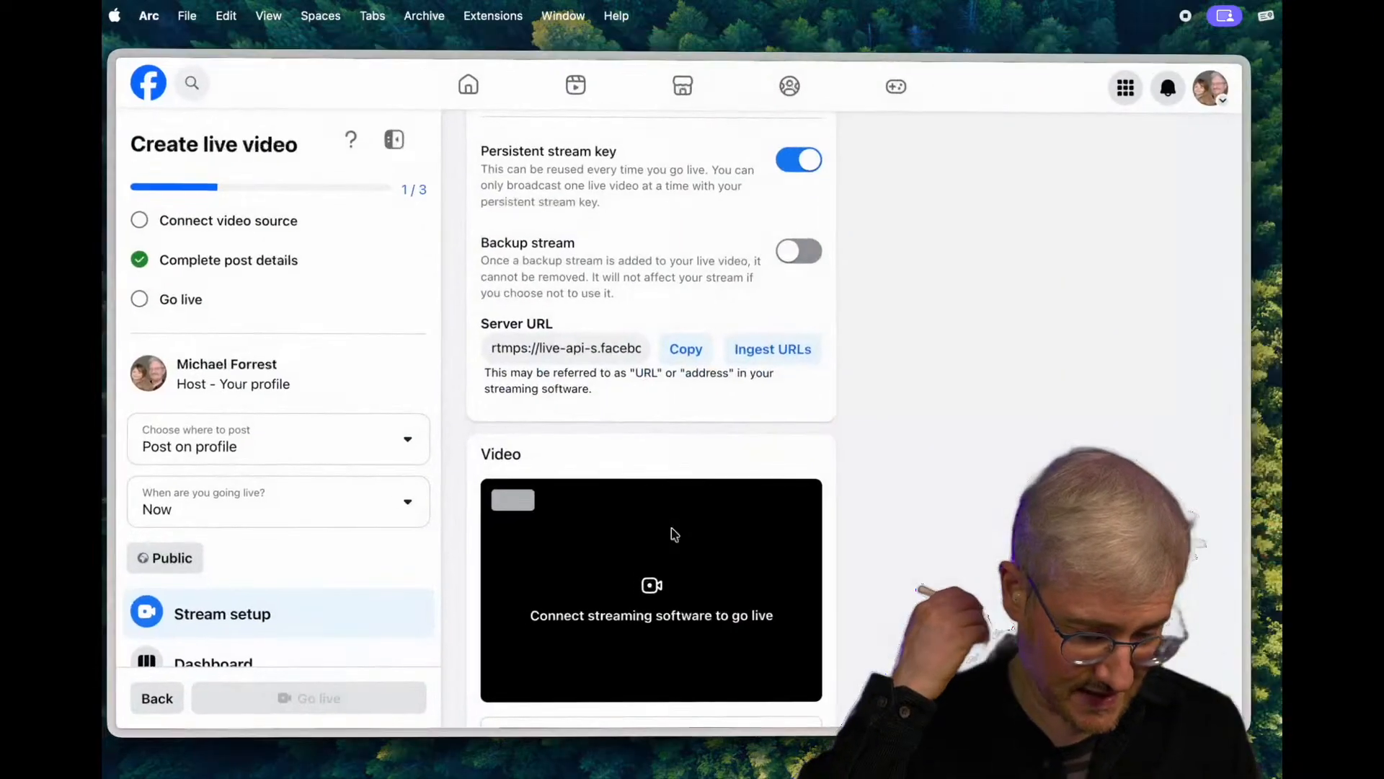
{"action": "scroll", "coordinate": [728, 374], "scroll_direction": "up", "scroll_amount": 10}
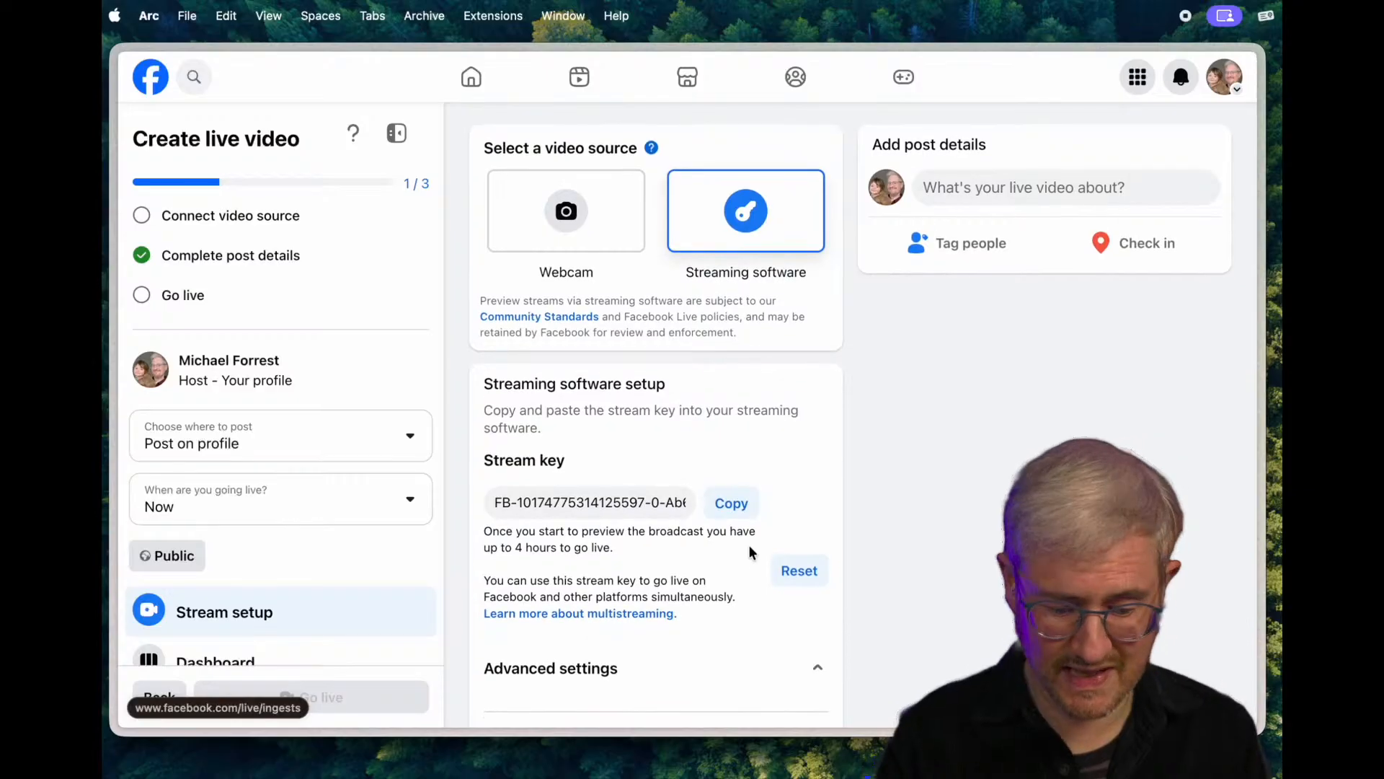
{"action": "left_click", "coordinate": [736, 507]}
{"action": "key", "text": "super+Tab"}
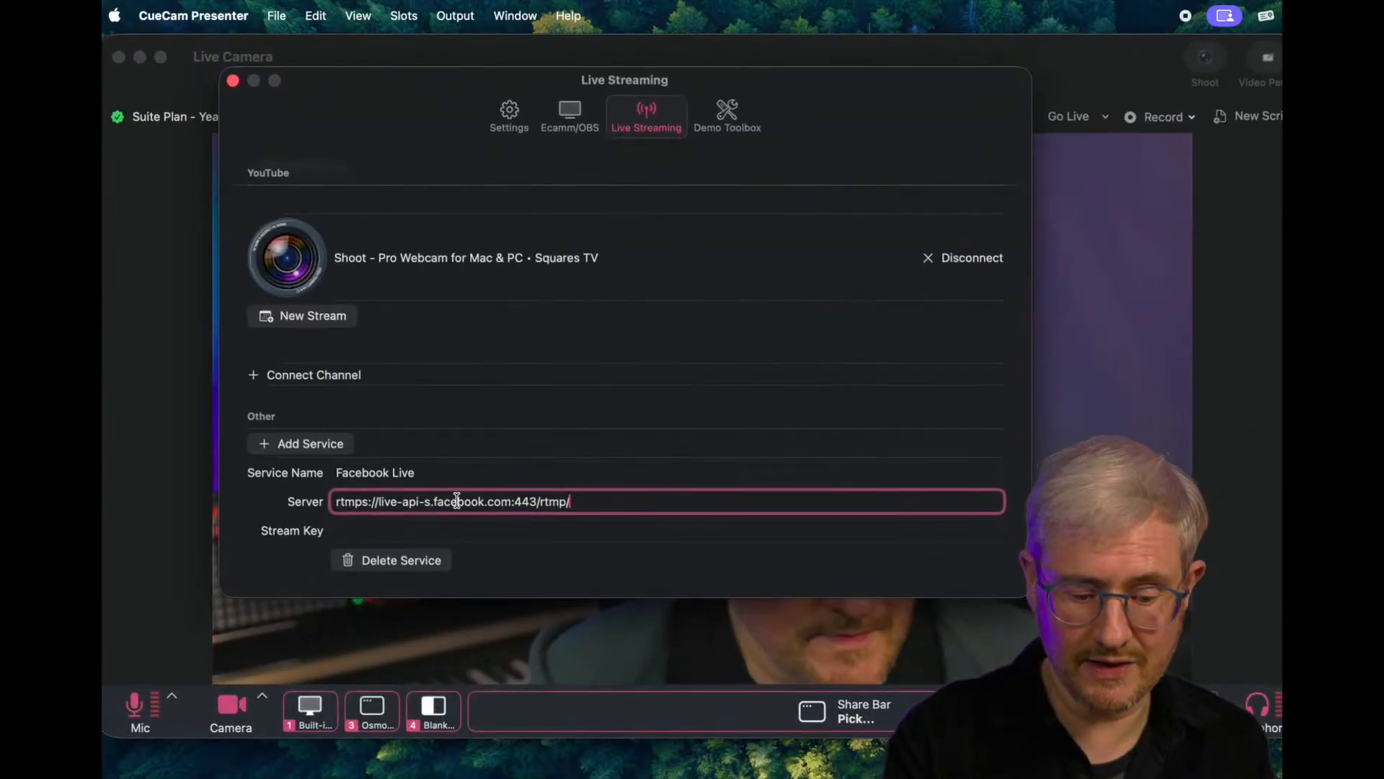
{"action": "left_click", "coordinate": [362, 538]}
{"action": "key", "text": "super+v"}
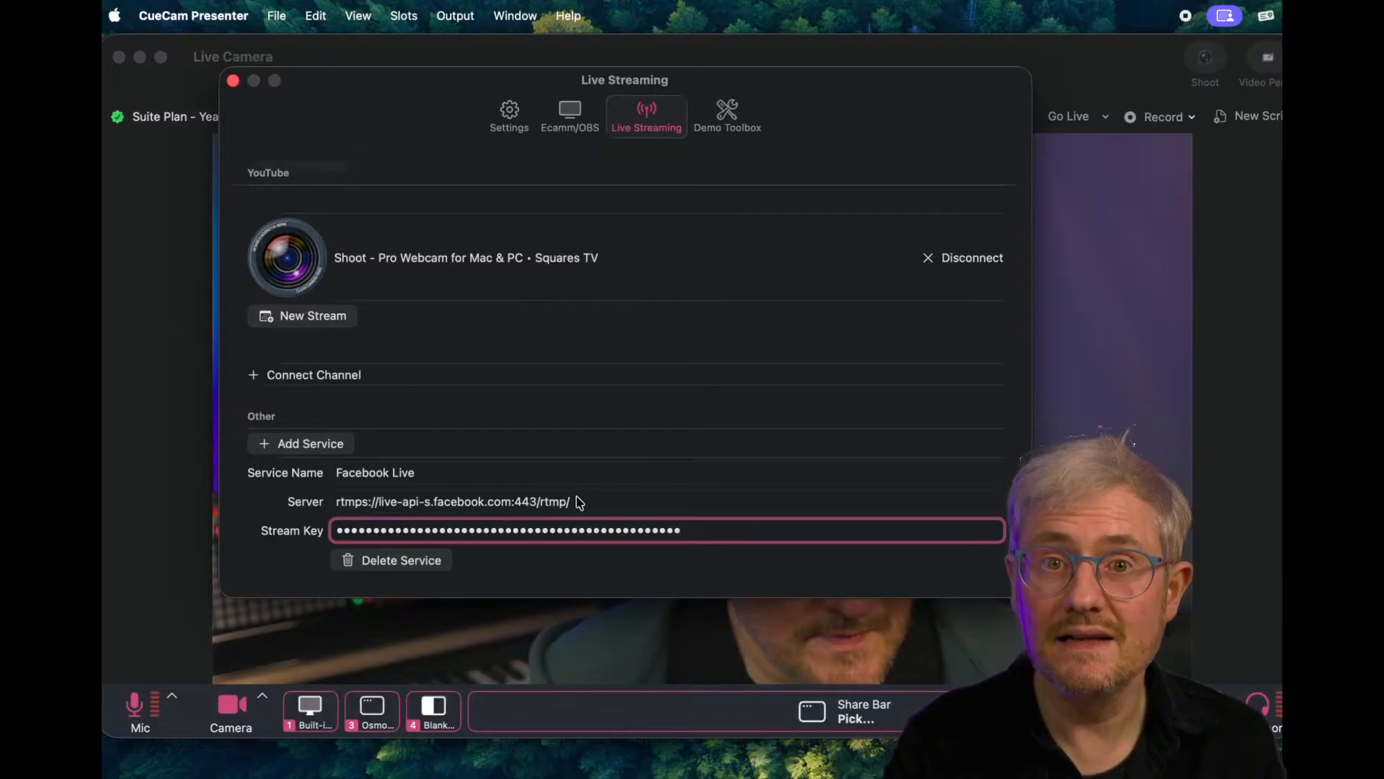
{"action": "key", "text": "Tab"}
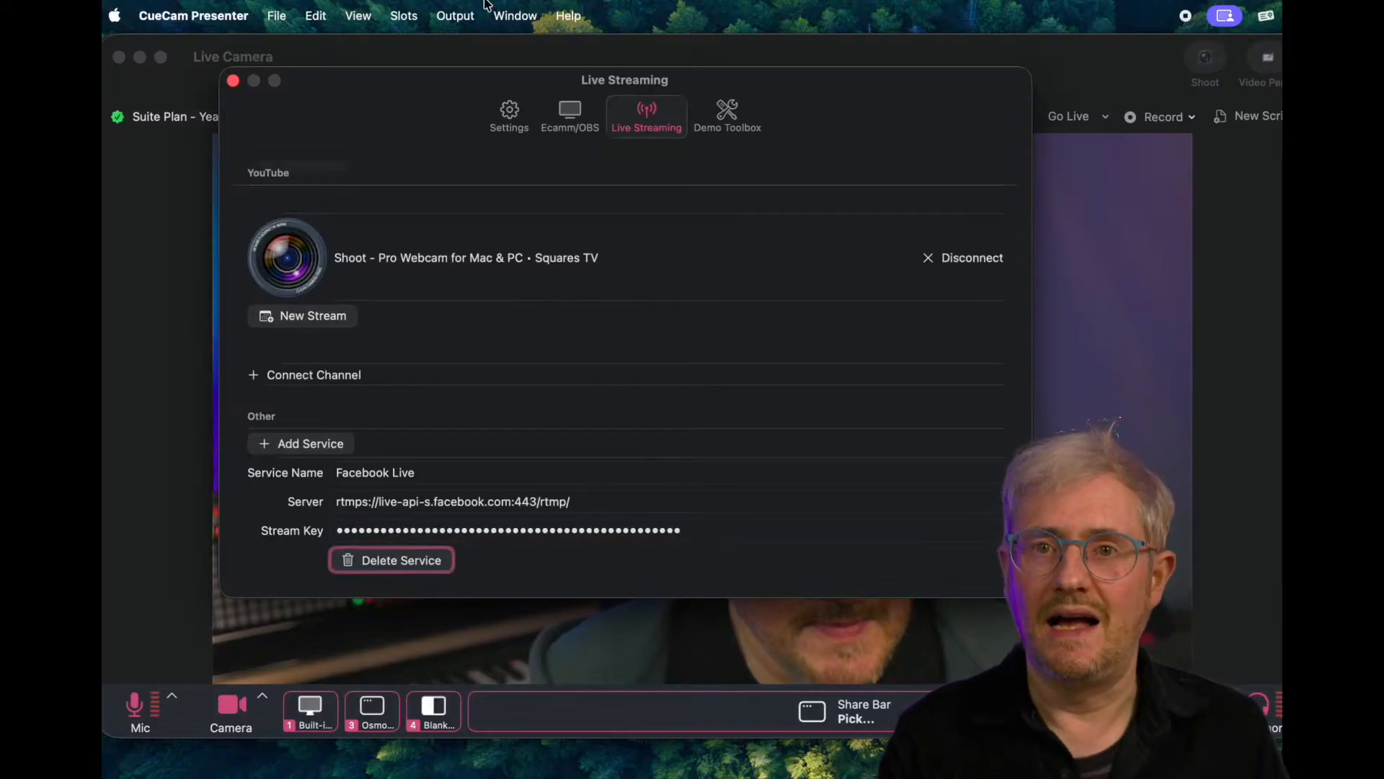
- Close the live streaming settings and choose Facebook Live as the destination for going live
{"action": "left_click", "coordinate": [232, 81]}
{"action": "left_click", "coordinate": [1103, 117]}
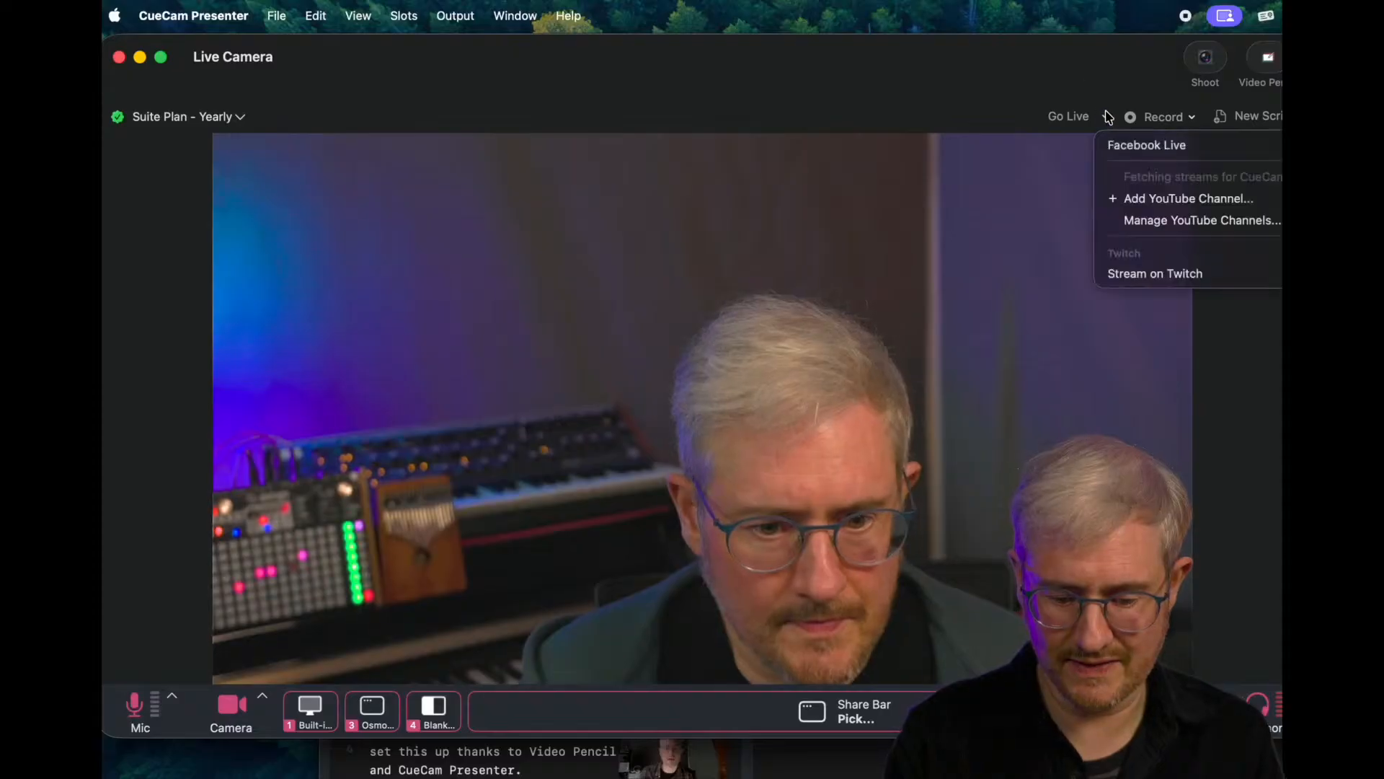
{"action": "left_click", "coordinate": [1142, 145]}
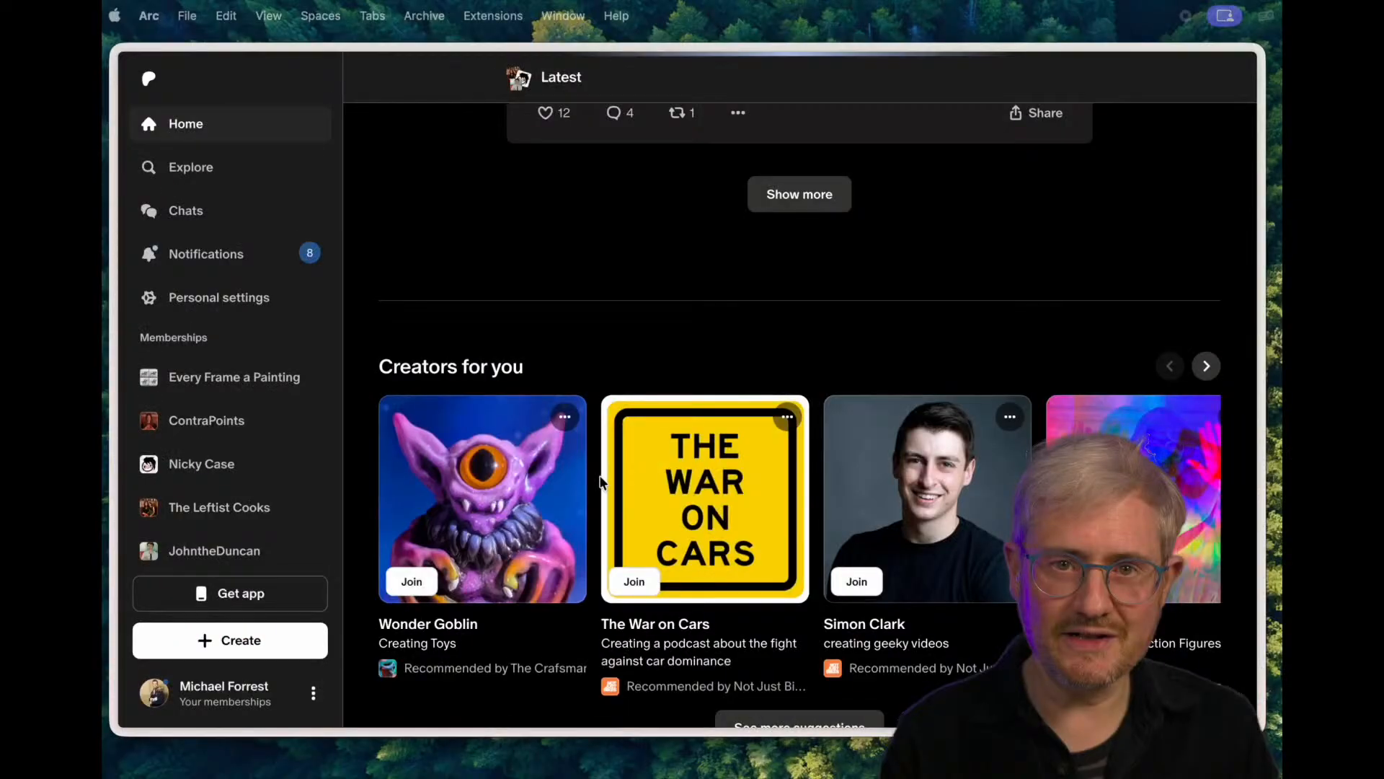
- Start creating a new live from the Patreon home page in Arc
{"action": "scroll", "coordinate": [600, 481], "scroll_direction": "down", "scroll_amount": 3}
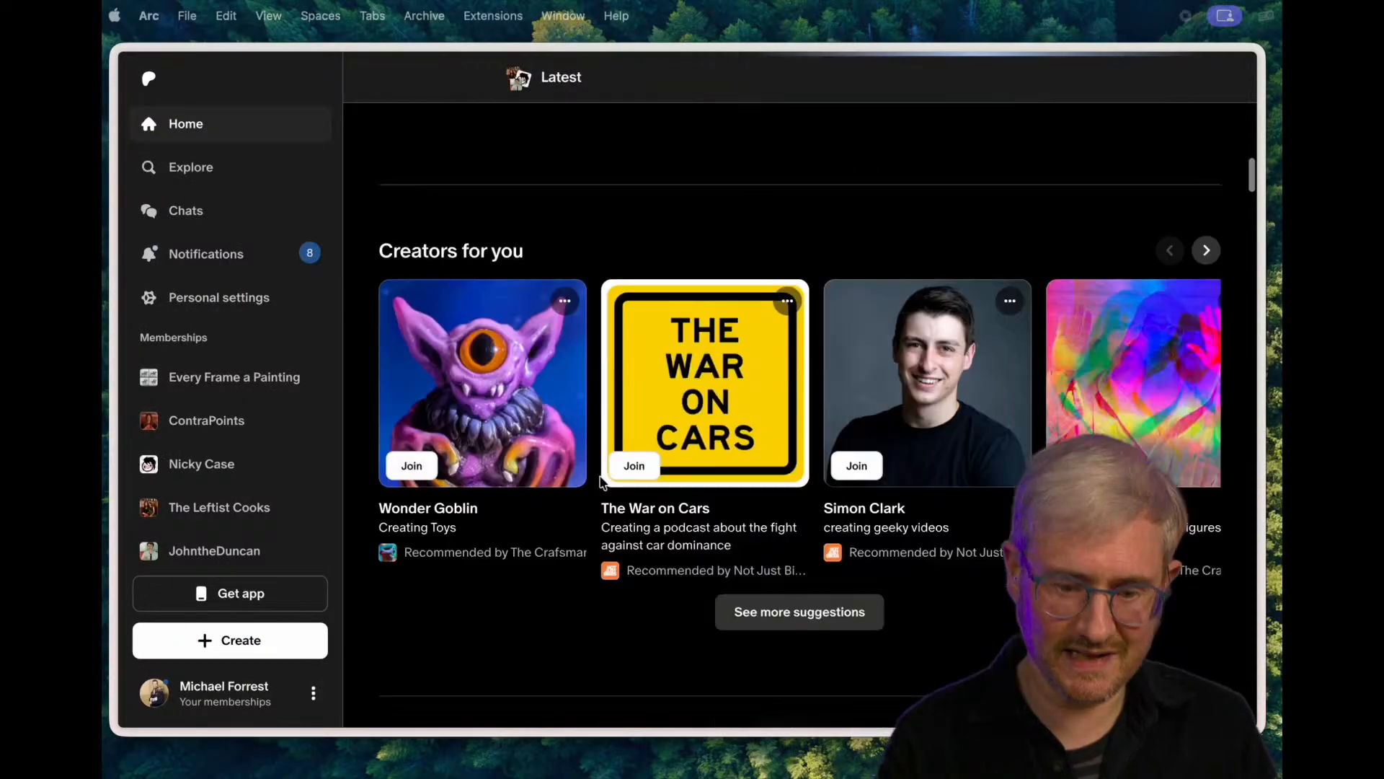
{"action": "scroll", "coordinate": [601, 482], "scroll_direction": "up", "scroll_amount": 4}
{"action": "scroll", "coordinate": [601, 481], "scroll_direction": "down", "scroll_amount": 2}
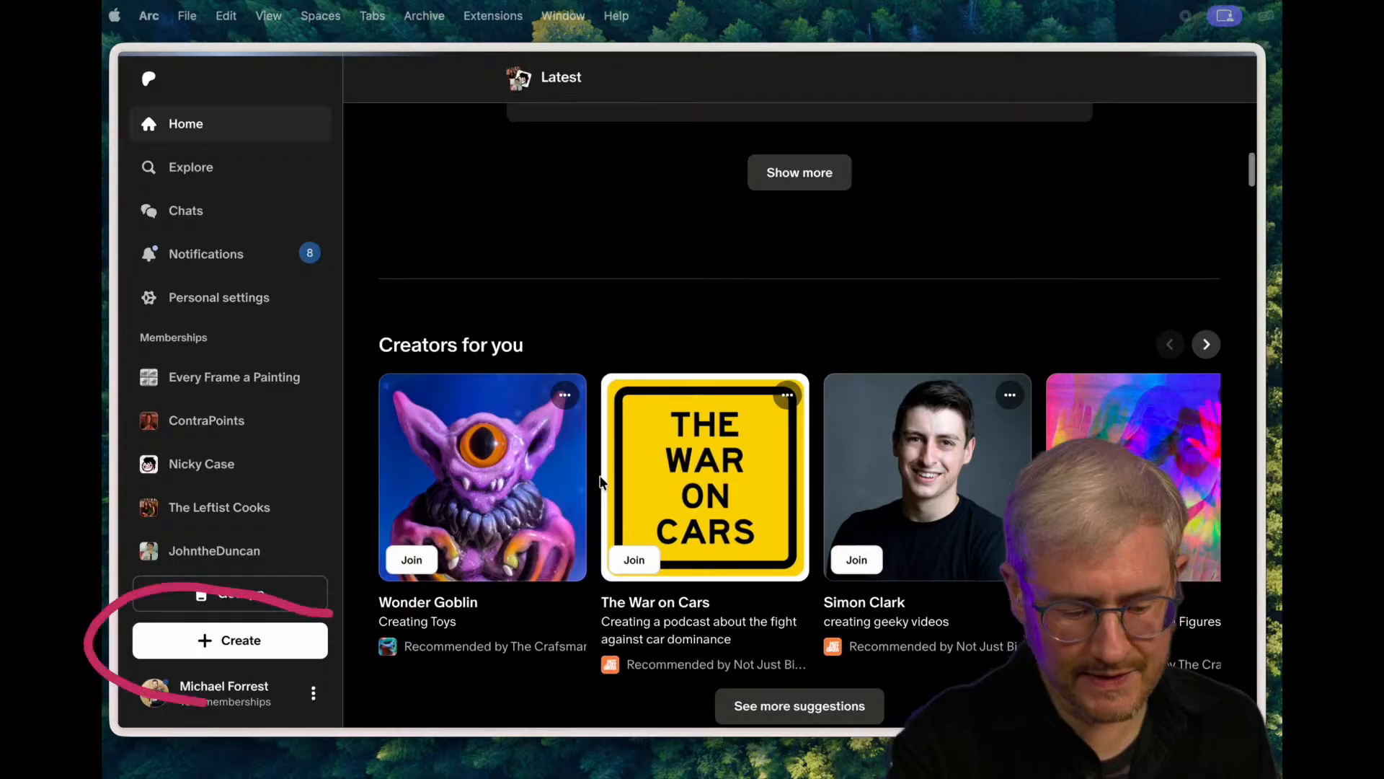
{"action": "scroll", "coordinate": [602, 483], "scroll_direction": "down", "scroll_amount": 1}
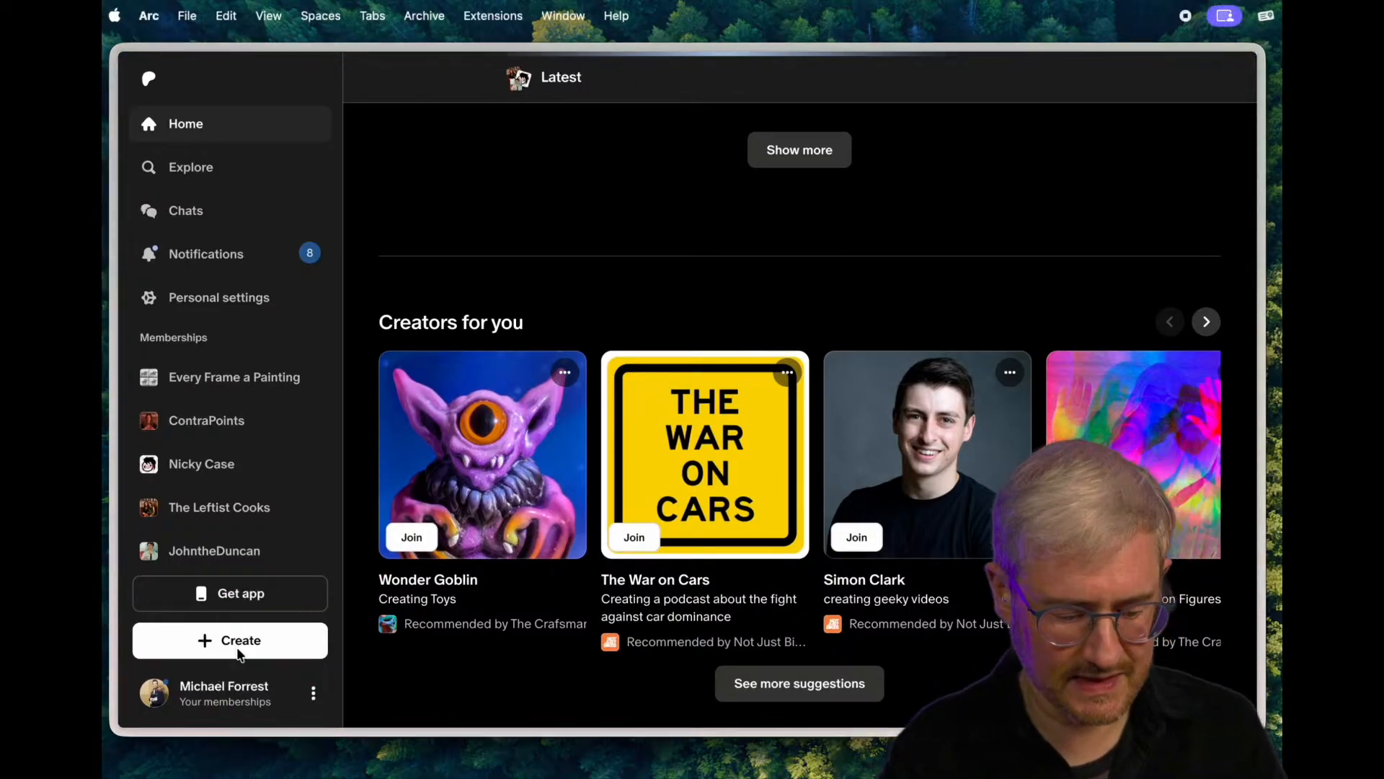
{"action": "left_click", "coordinate": [241, 643]}
{"action": "left_click", "coordinate": [207, 595]}
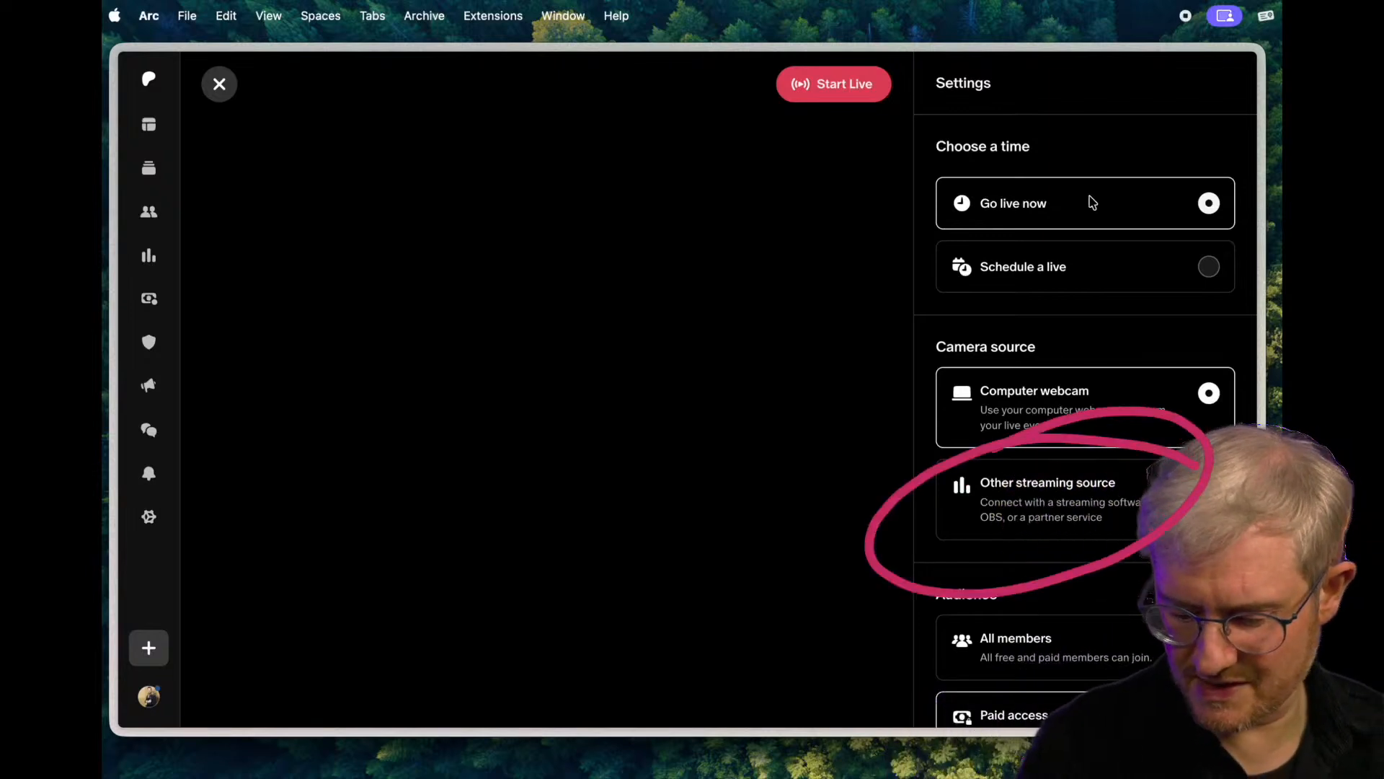
- Set the live's camera source to Other streaming source, declining camera access, and set the audience to All members
{"action": "left_click", "coordinate": [1087, 490]}
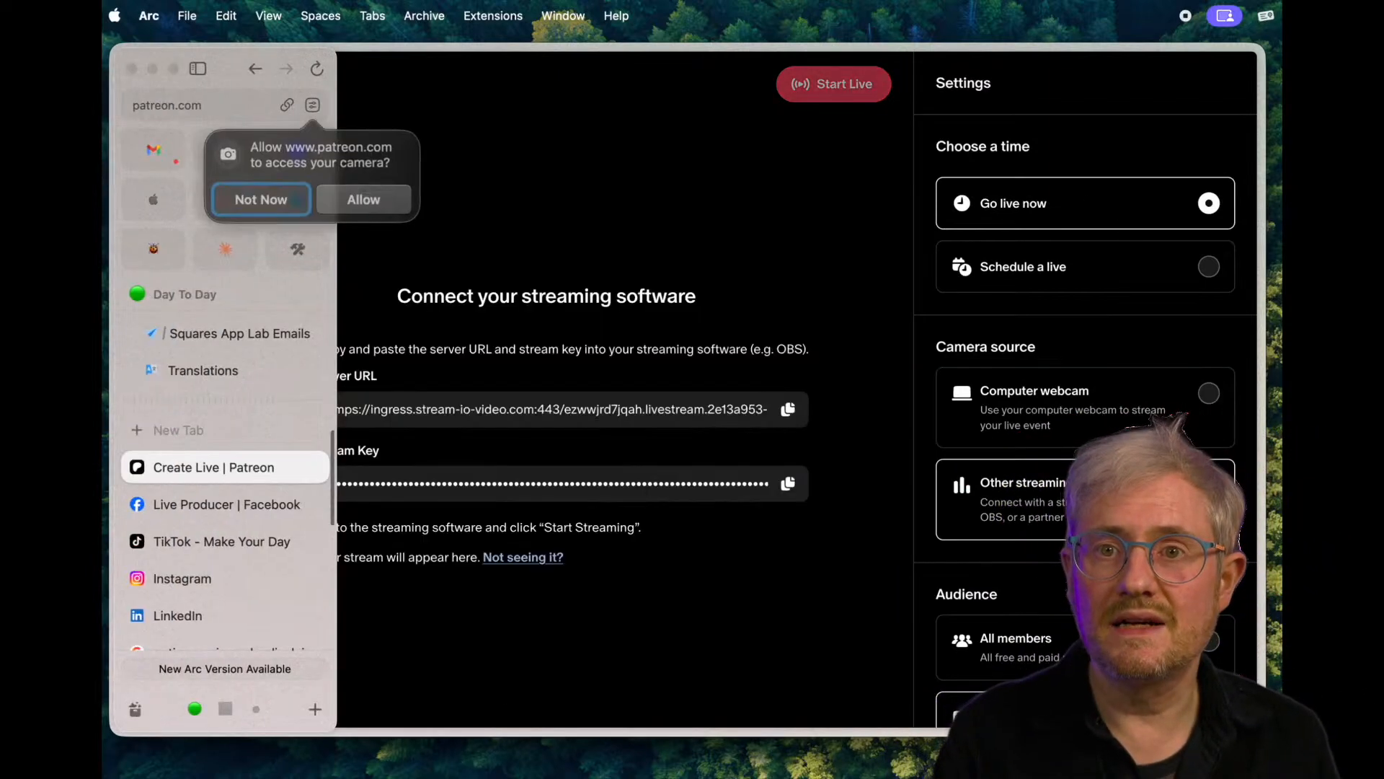
{"action": "left_click", "coordinate": [262, 199]}
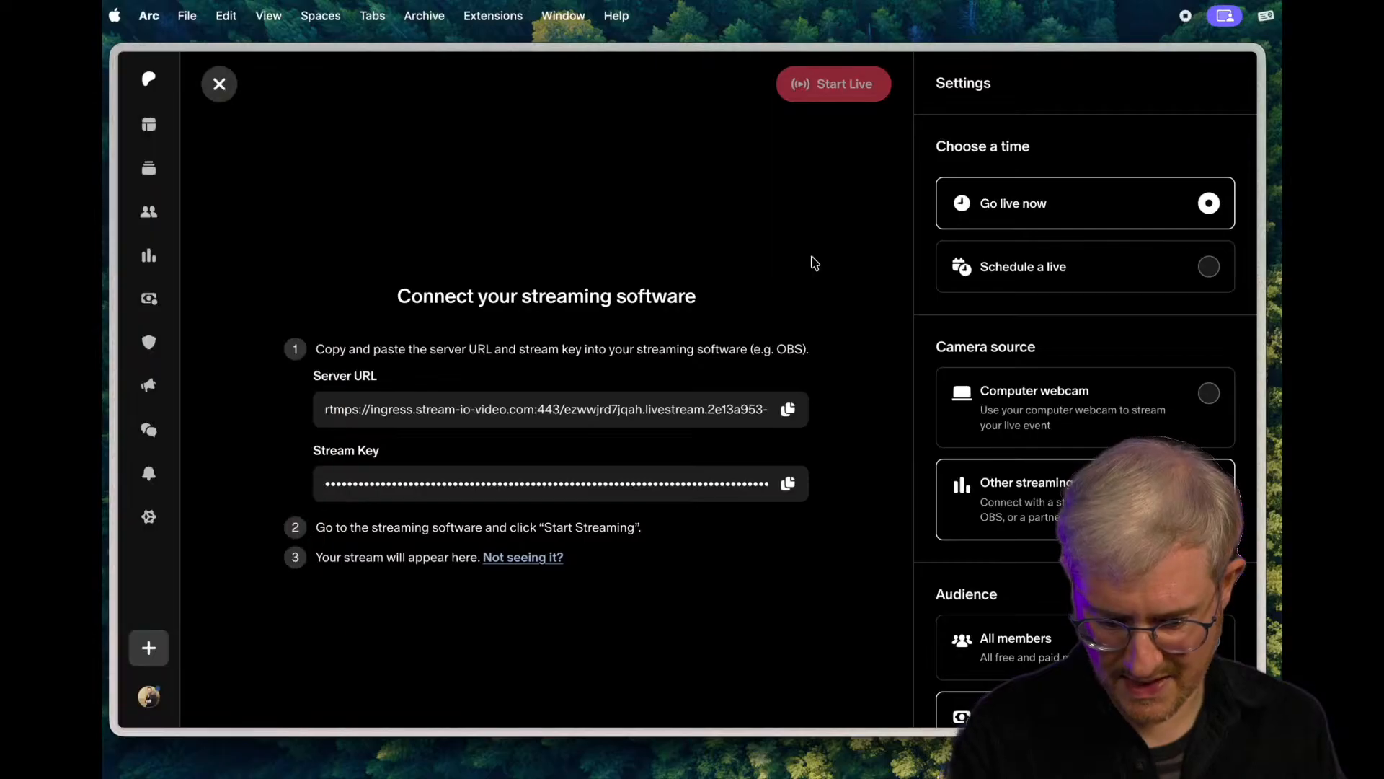
{"action": "scroll", "coordinate": [1211, 366], "scroll_direction": "down", "scroll_amount": 10}
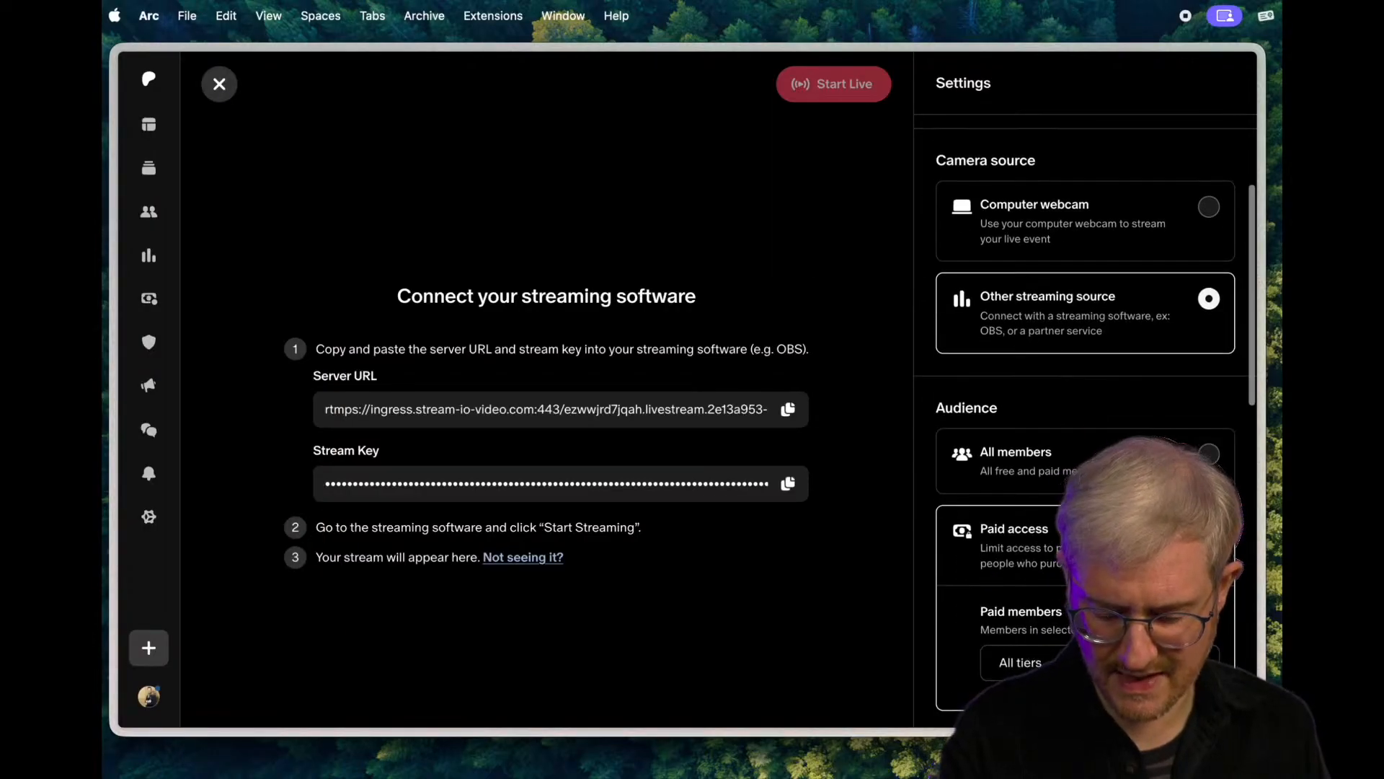
{"action": "left_click", "coordinate": [1209, 276]}
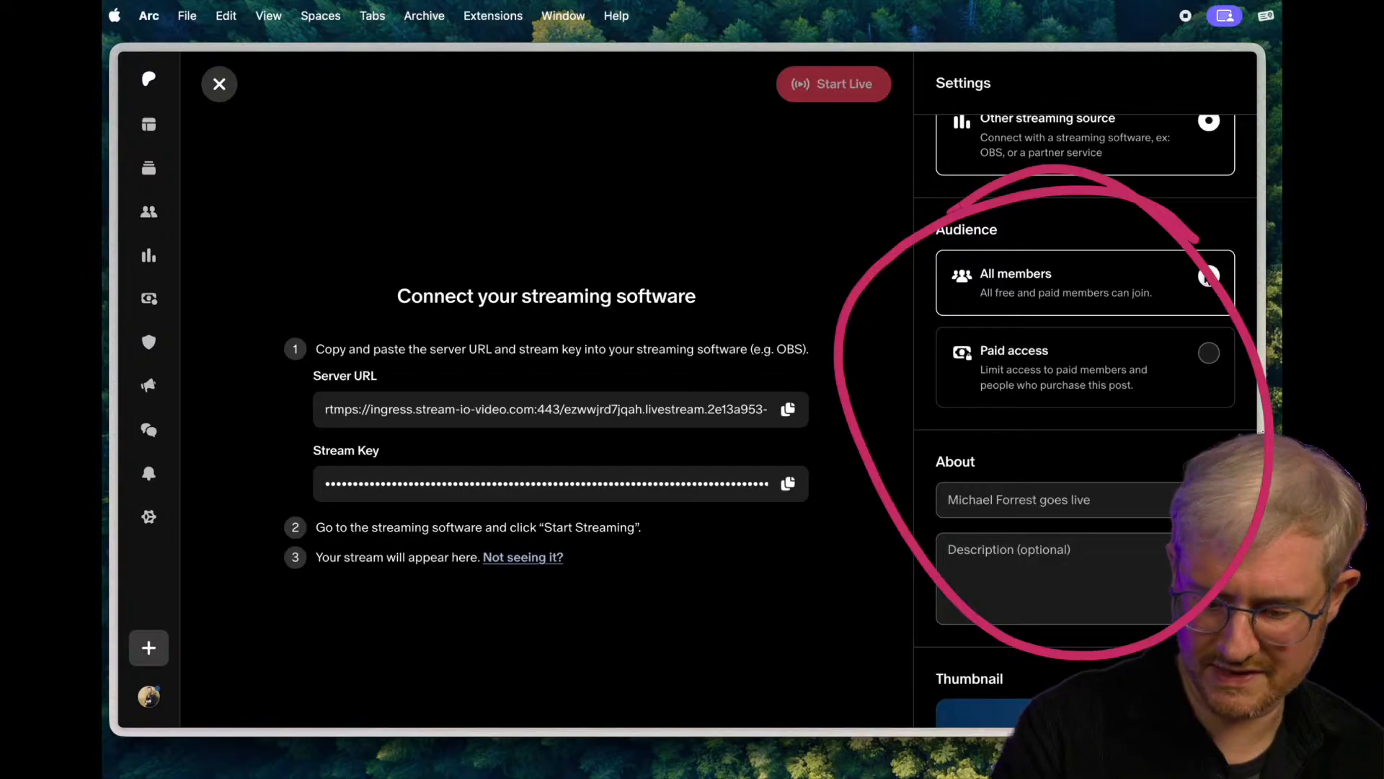
{"action": "scroll", "coordinate": [1071, 541], "scroll_direction": "down", "scroll_amount": 6}
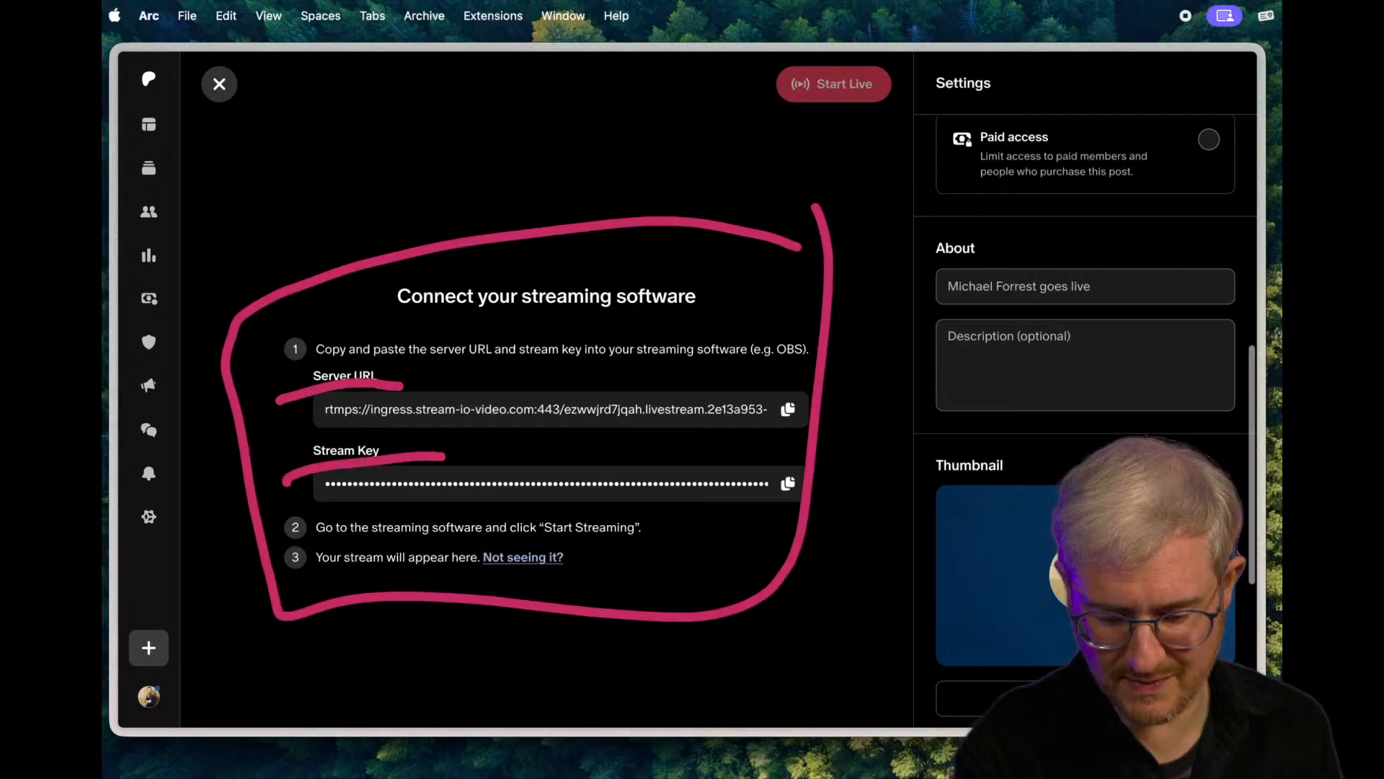
{"action": "scroll", "coordinate": [1085, 397], "scroll_direction": "down", "scroll_amount": 5}
{"action": "scroll", "coordinate": [1085, 422], "scroll_direction": "down", "scroll_amount": 1}
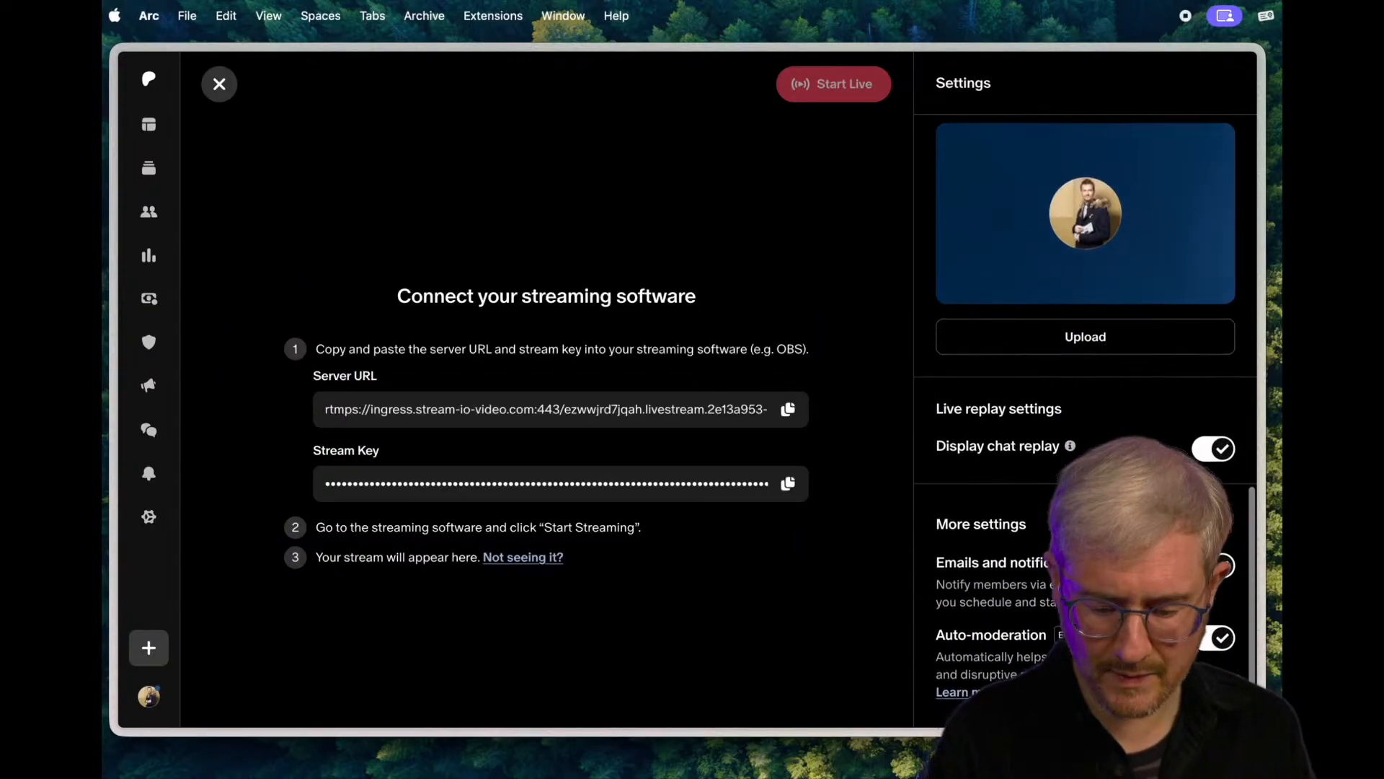
{"action": "left_click", "coordinate": [788, 408]}
{"action": "key", "text": "super+Tab"}
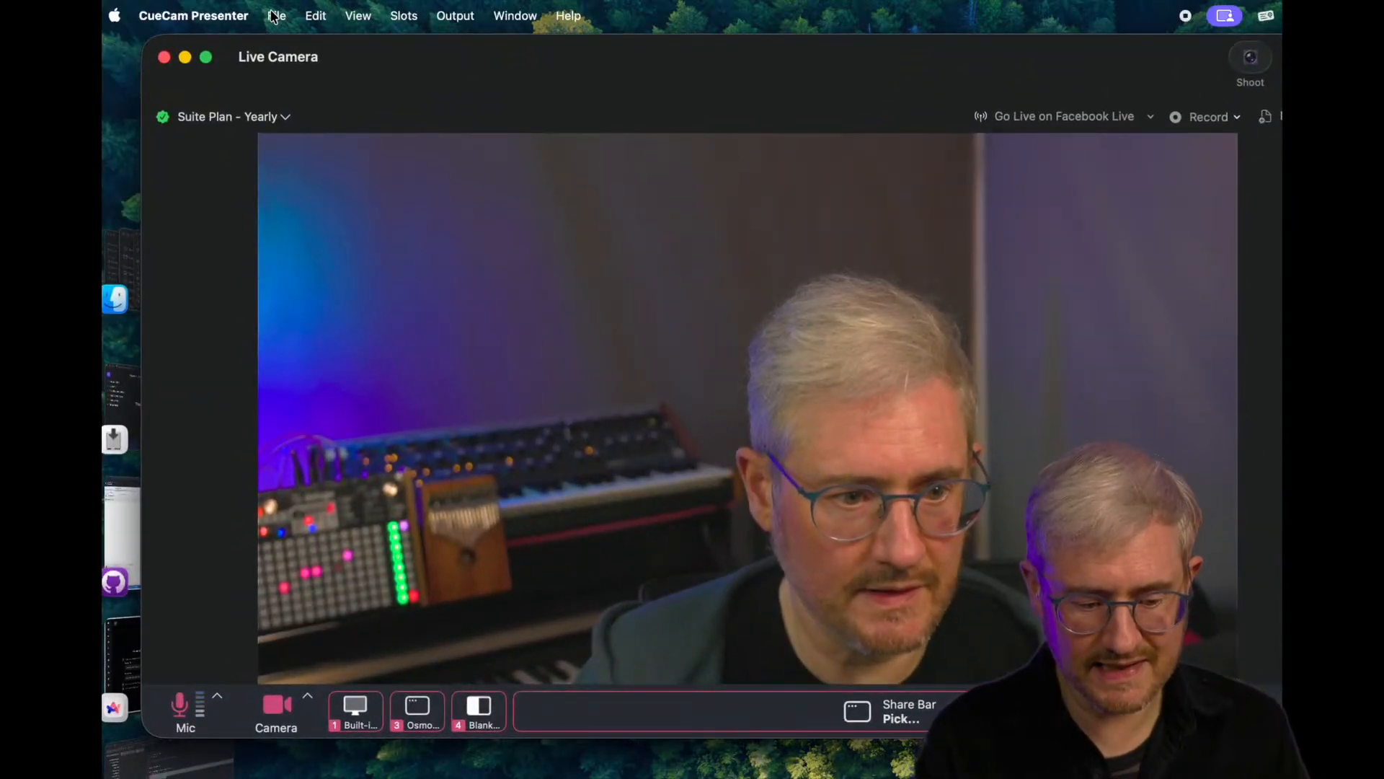
{"action": "left_click", "coordinate": [193, 15]}
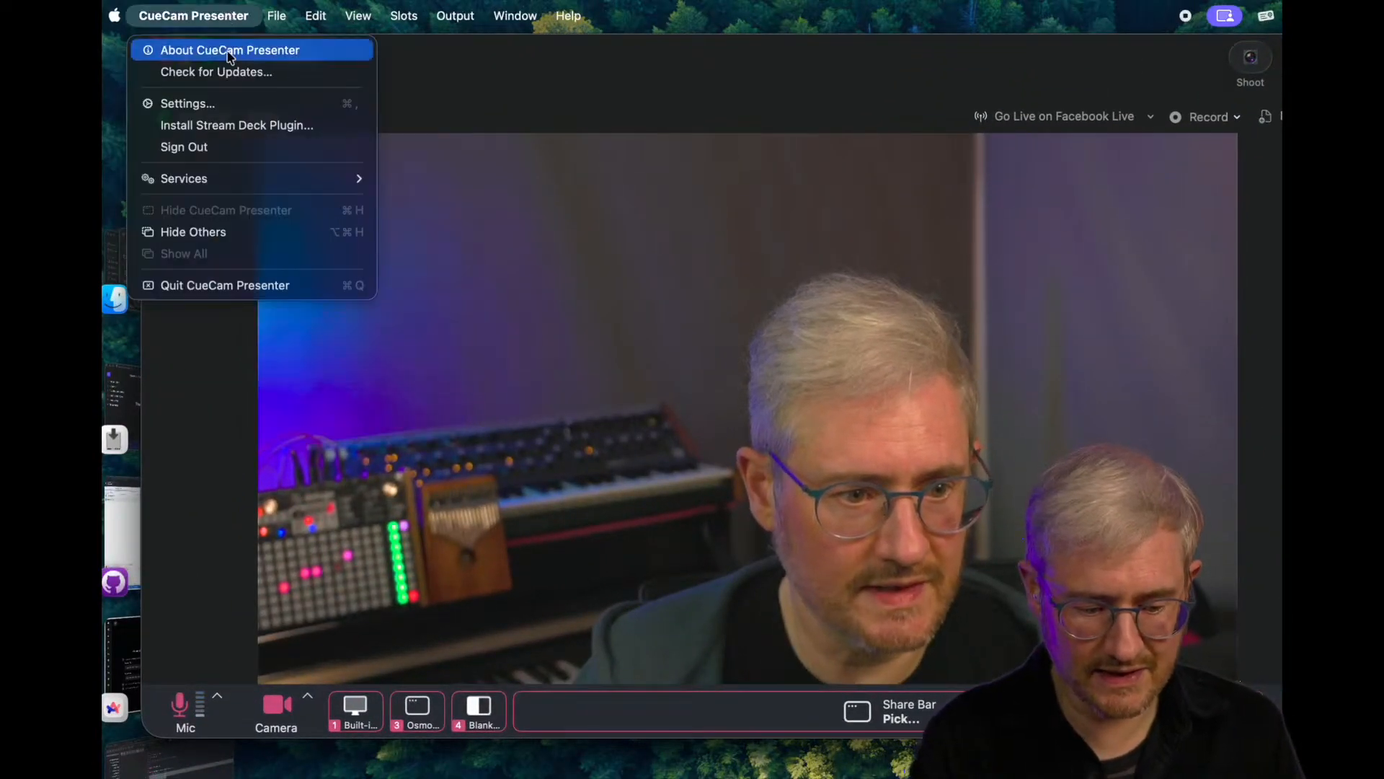
{"action": "left_click", "coordinate": [216, 102]}
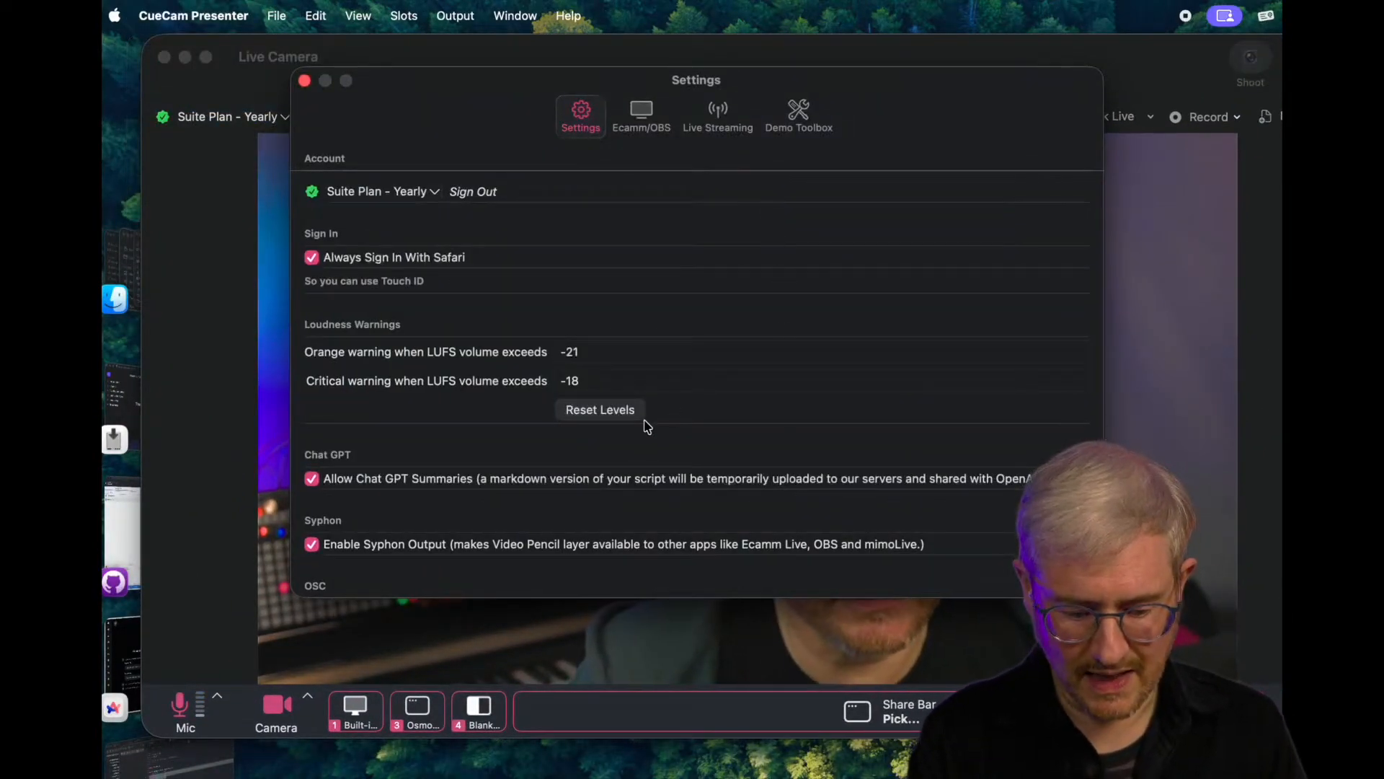
{"action": "left_click", "coordinate": [716, 109]}
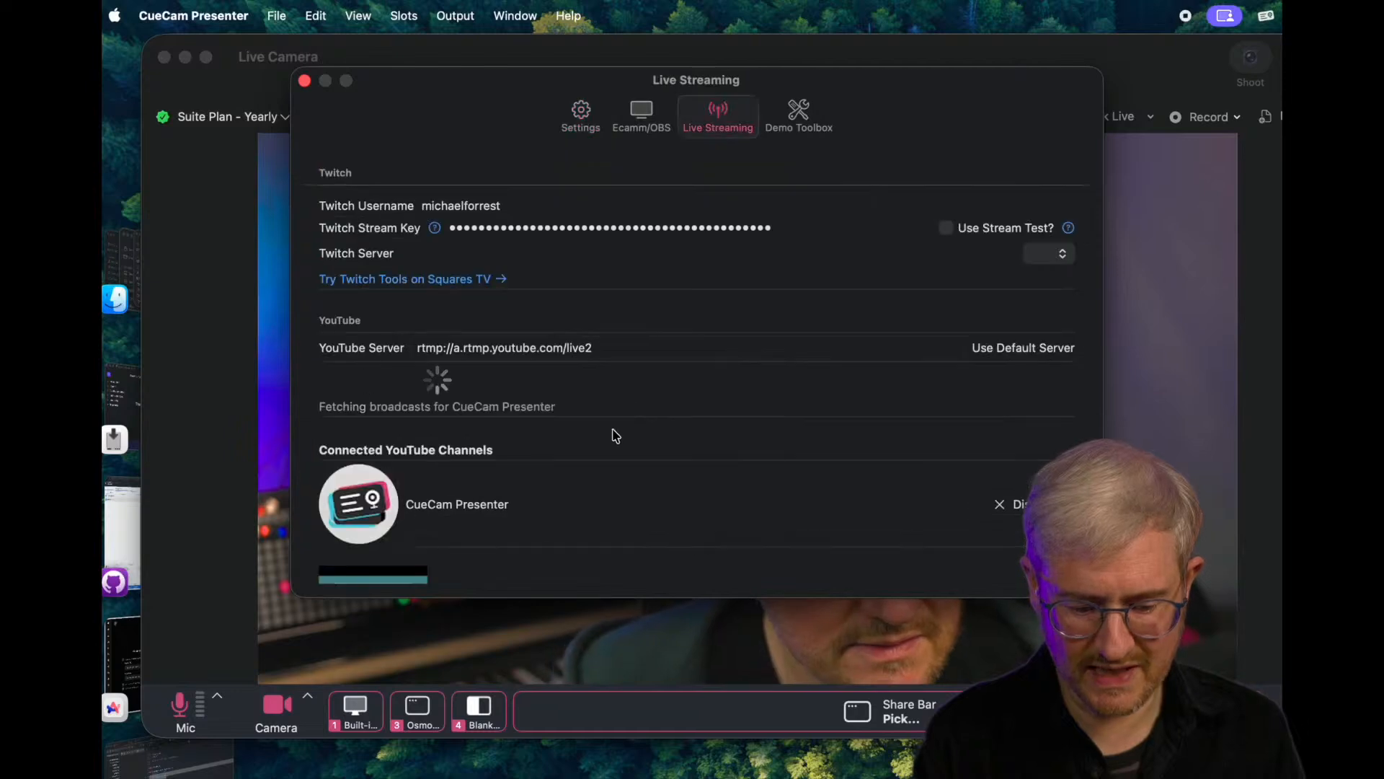
{"action": "scroll", "coordinate": [612, 433], "scroll_direction": "down", "scroll_amount": 10}
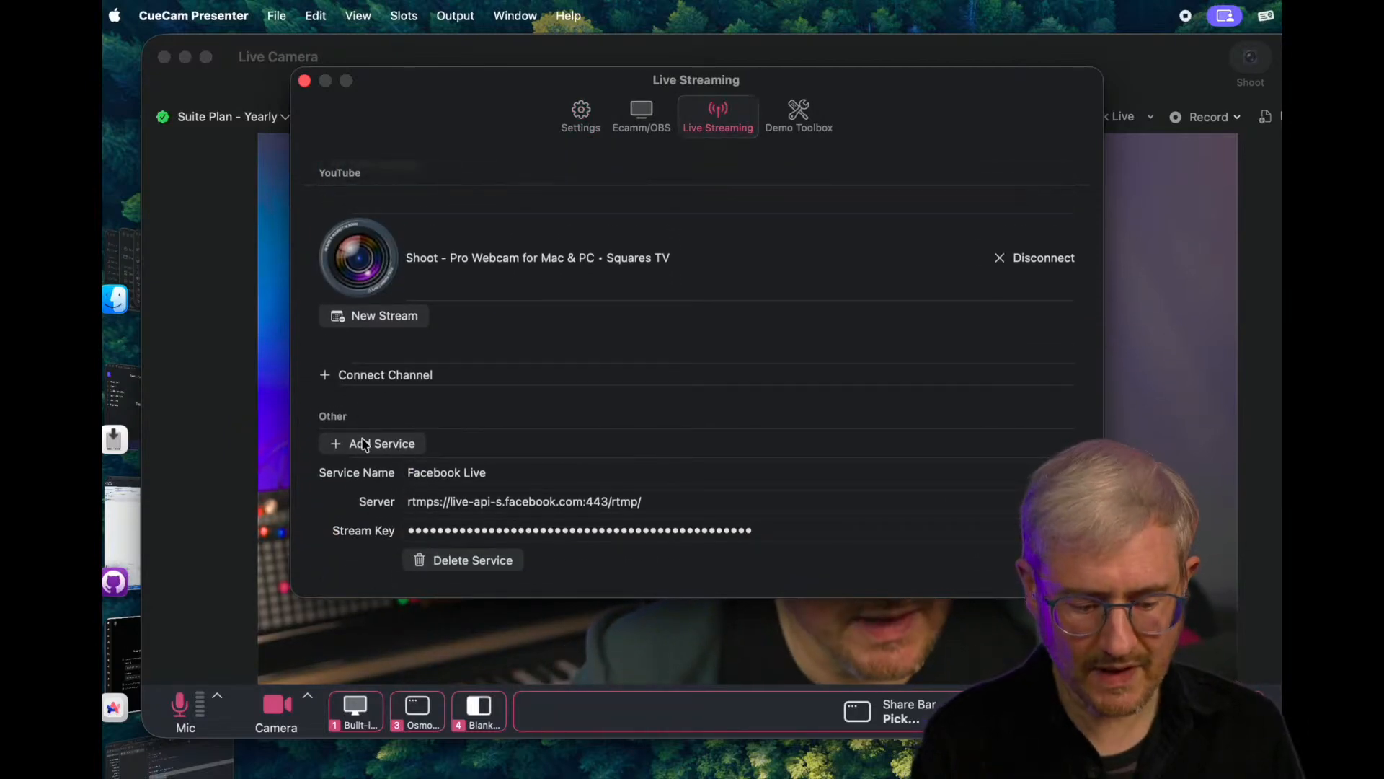
{"action": "left_click", "coordinate": [364, 444]}
- Name the newly added service Patreon and paste the copied server URL as its server
{"action": "scroll", "coordinate": [366, 447], "scroll_direction": "down", "scroll_amount": 5}
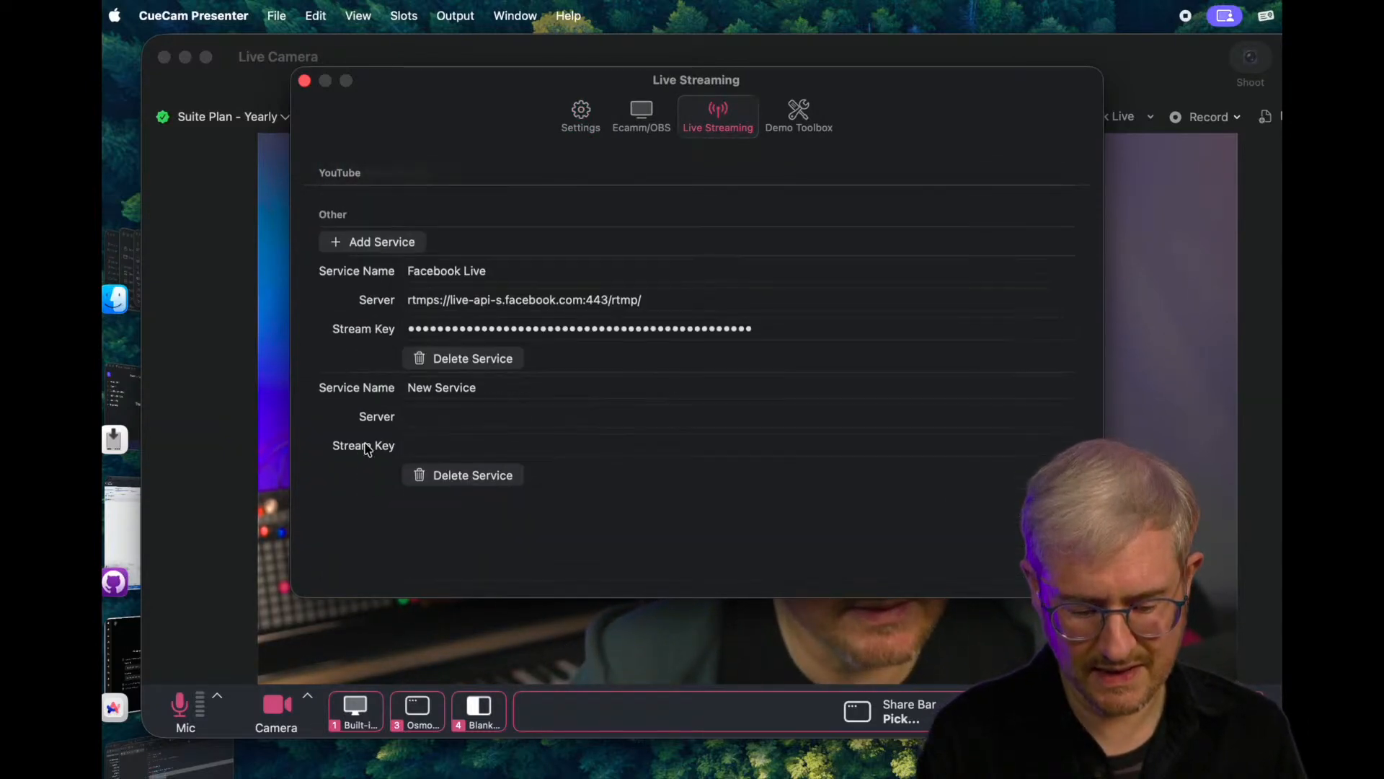
{"action": "left_click", "coordinate": [483, 475]}
{"action": "type", "text": "Patreon"}
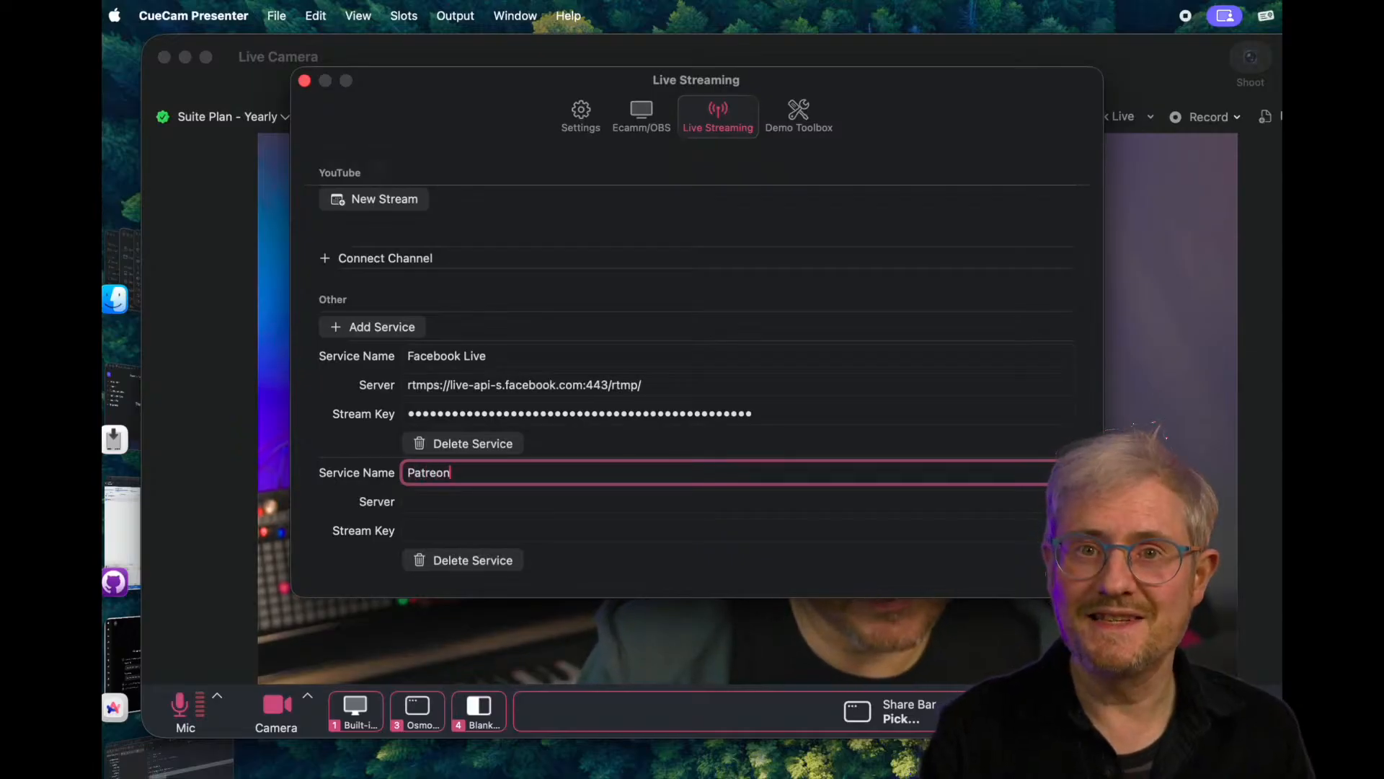
{"action": "key", "text": "Tab"}
{"action": "key", "text": "super+v"}
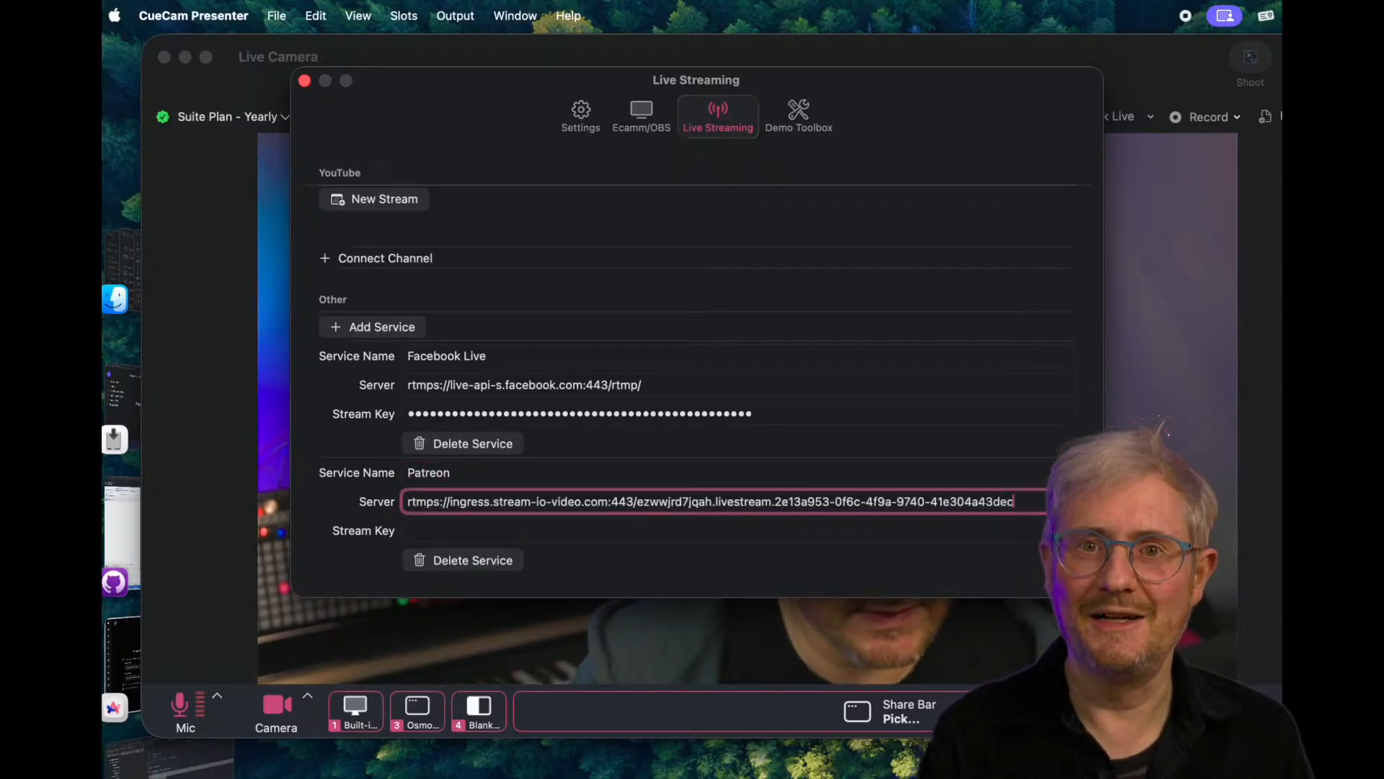
- Copy the stream key from Patreon in Arc, paste it as the Patreon service's stream key in CueCam Presenter, and close the settings
{"action": "left_click", "coordinate": [451, 531]}
{"action": "key", "text": "super+Tab"}
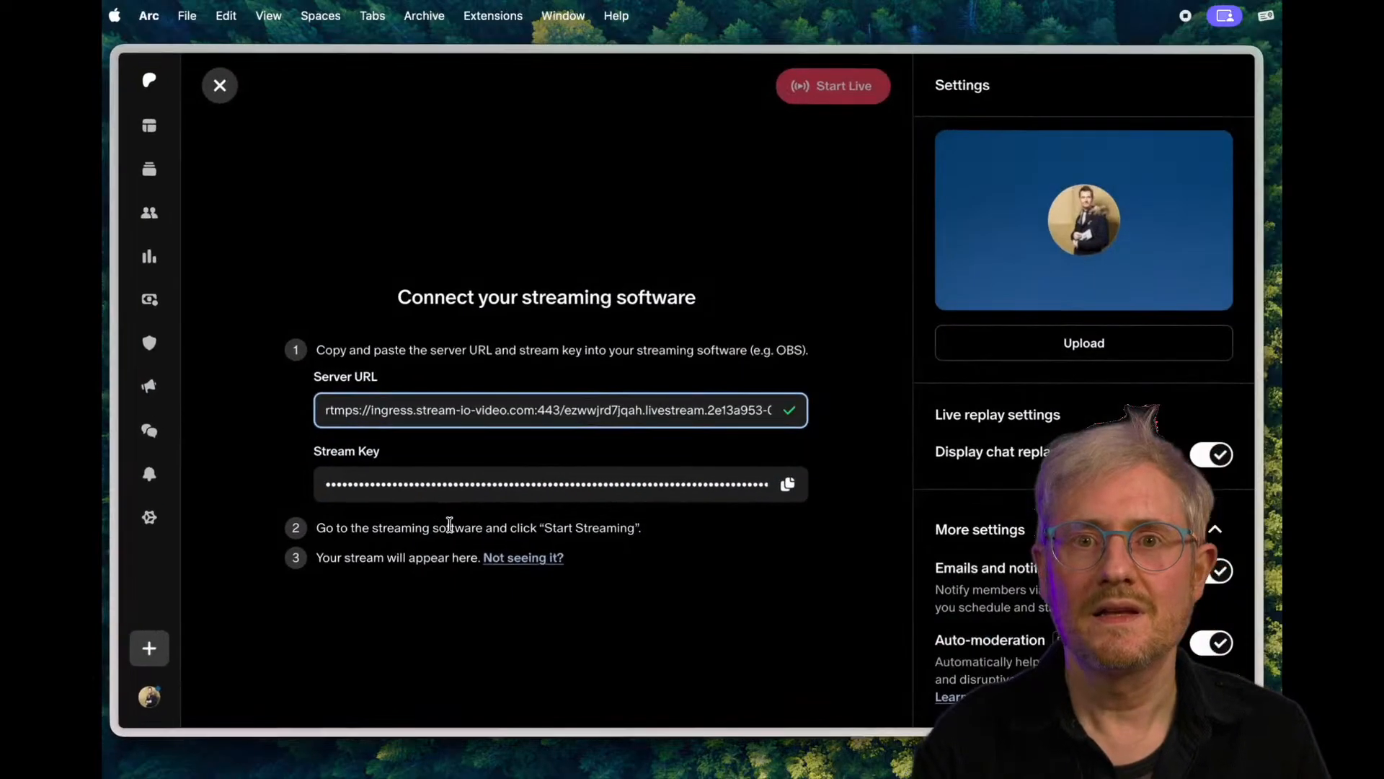
{"action": "left_click", "coordinate": [789, 484]}
{"action": "key", "text": "super+Tab"}
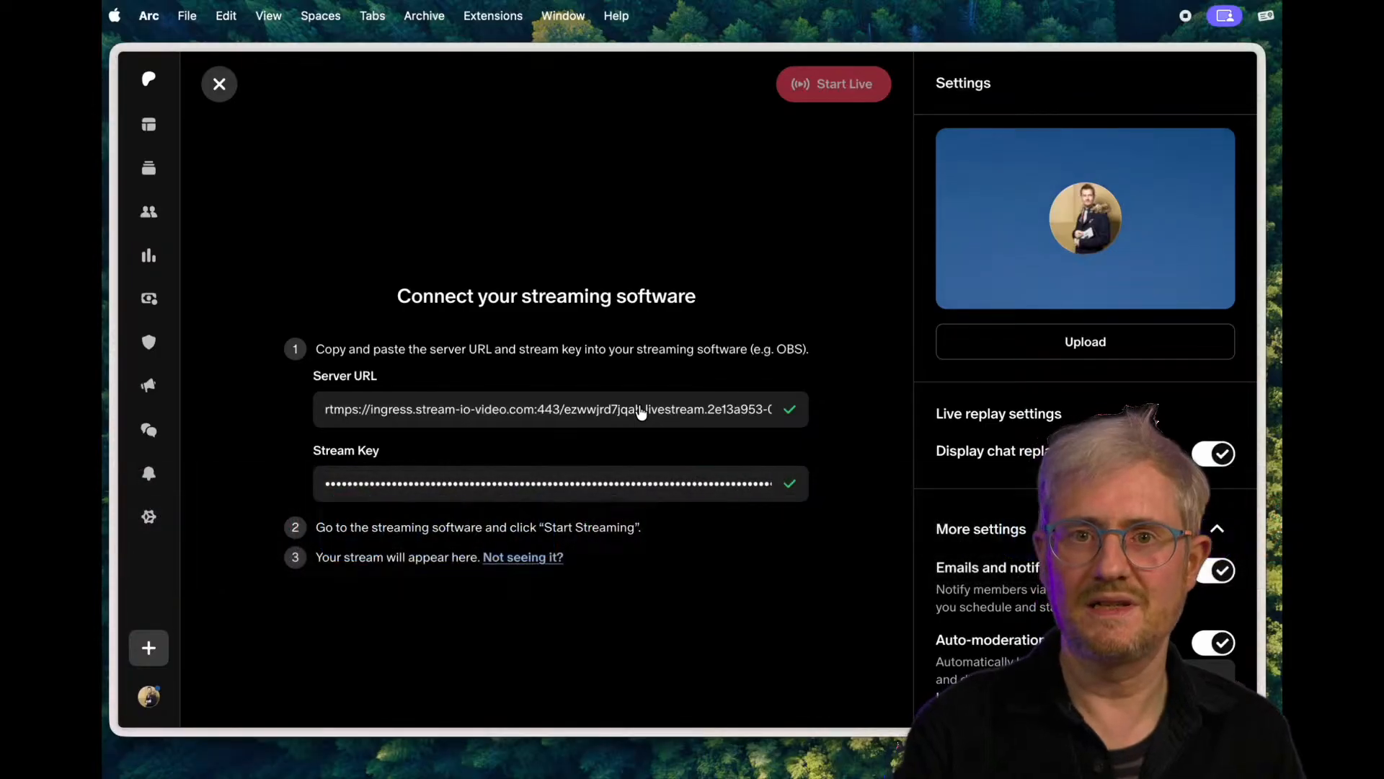
{"action": "key", "text": "super+v"}
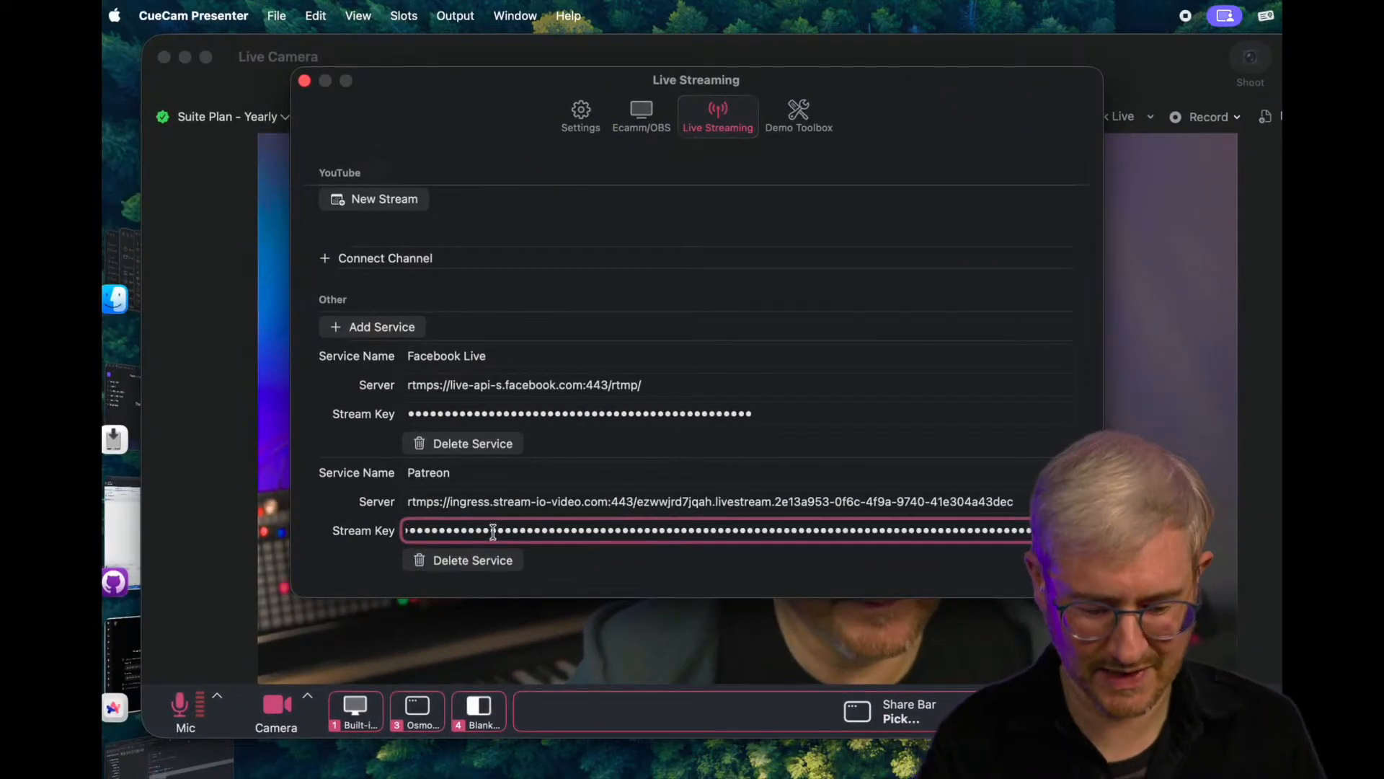
{"action": "key", "text": "Tab"}
{"action": "left_click", "coordinate": [305, 82]}
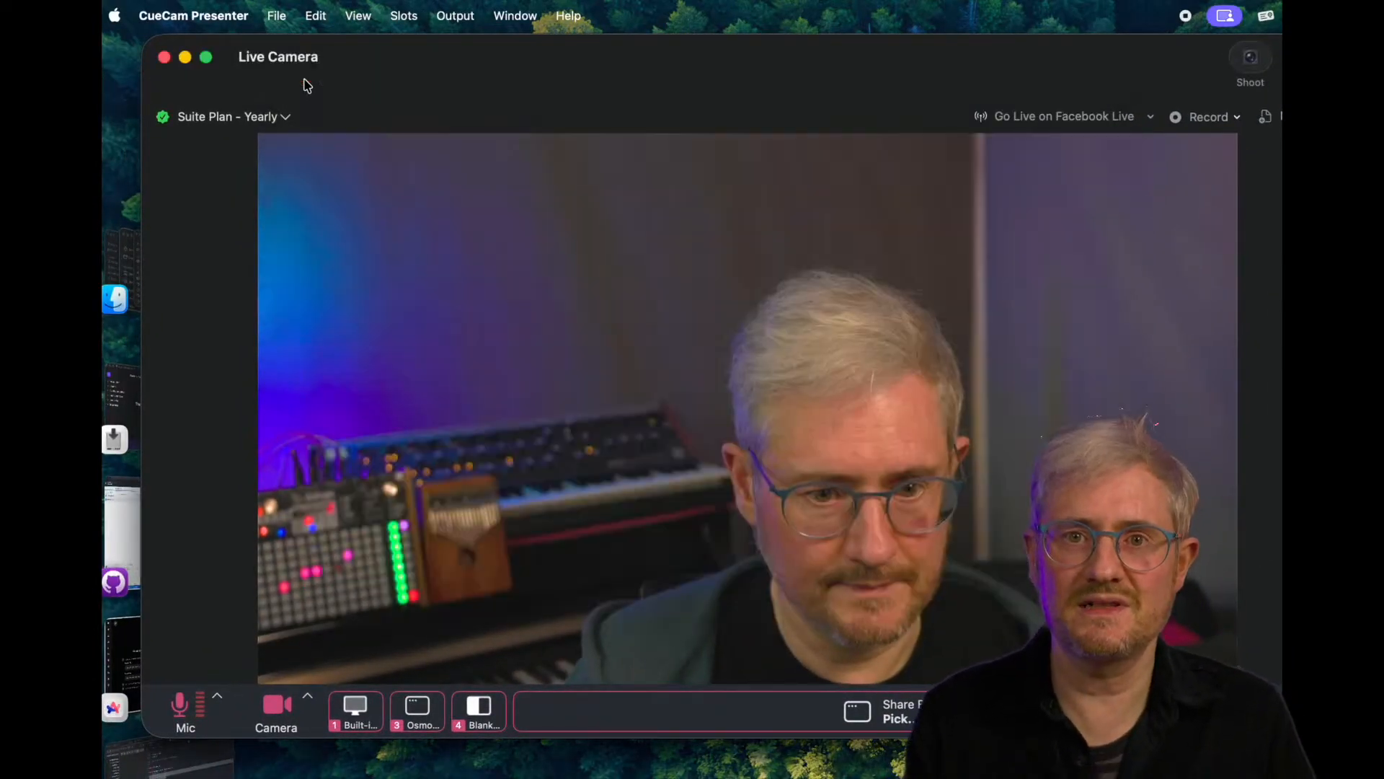
- Bring up the live streaming destinations, check Patreon's live setup page in Arc, and return to CueCam Presenter
{"action": "left_click", "coordinate": [1154, 117]}
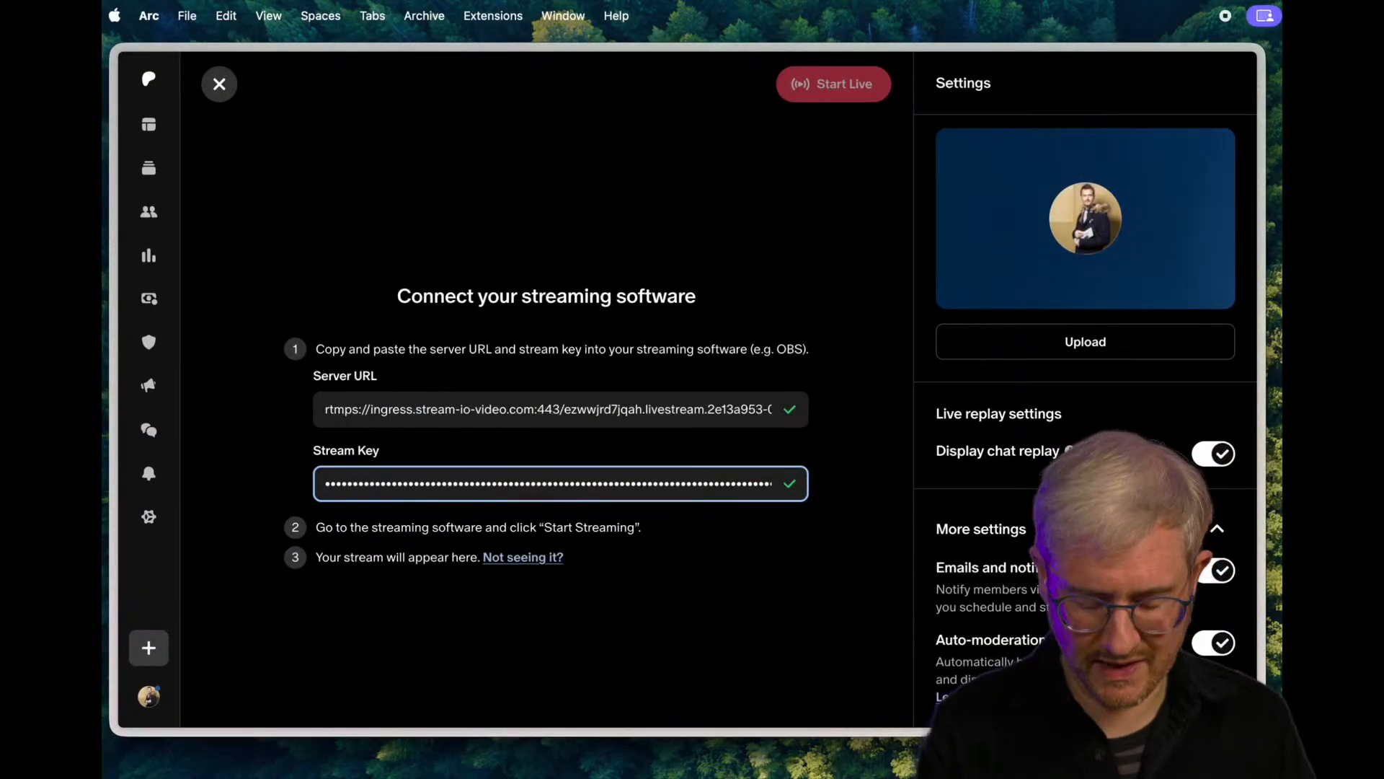
{"action": "left_click", "coordinate": [752, 660]}
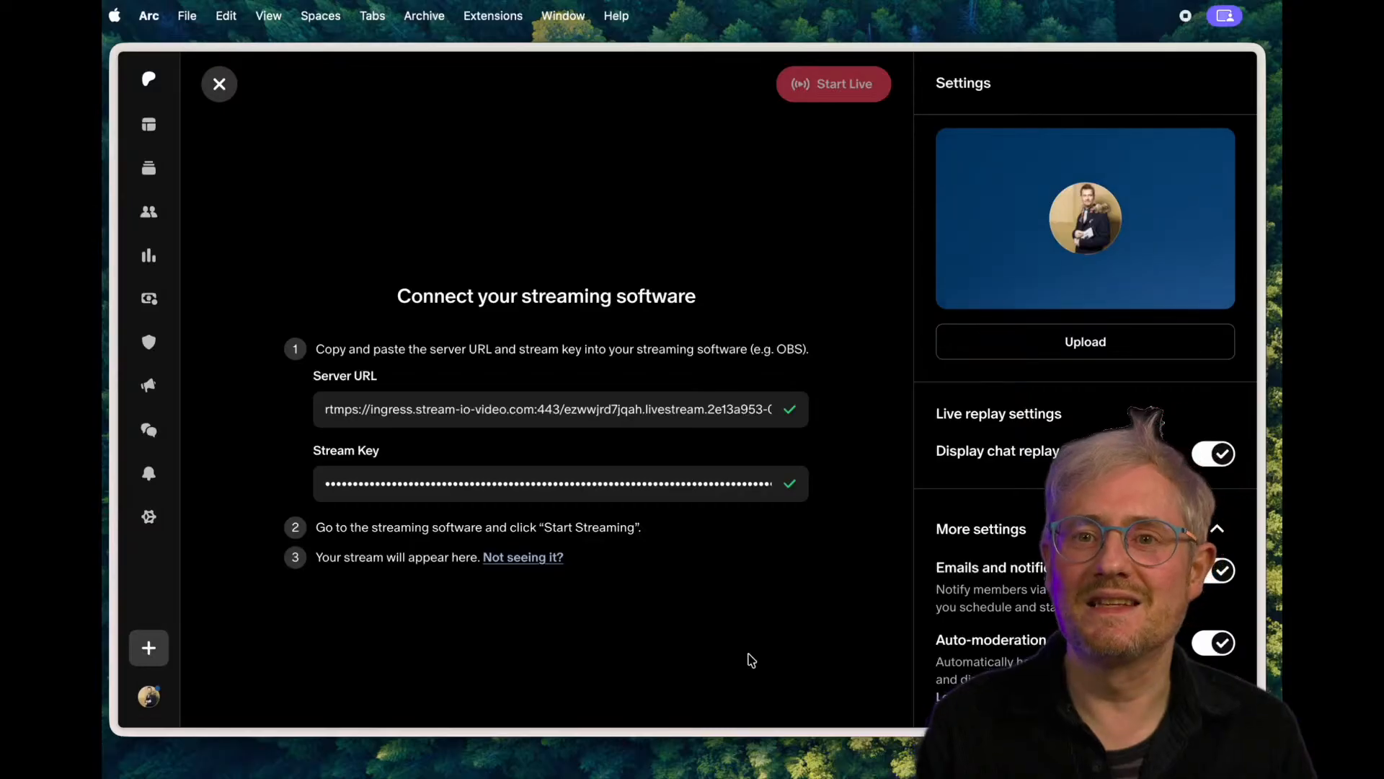
{"action": "key", "text": "super+Tab"}
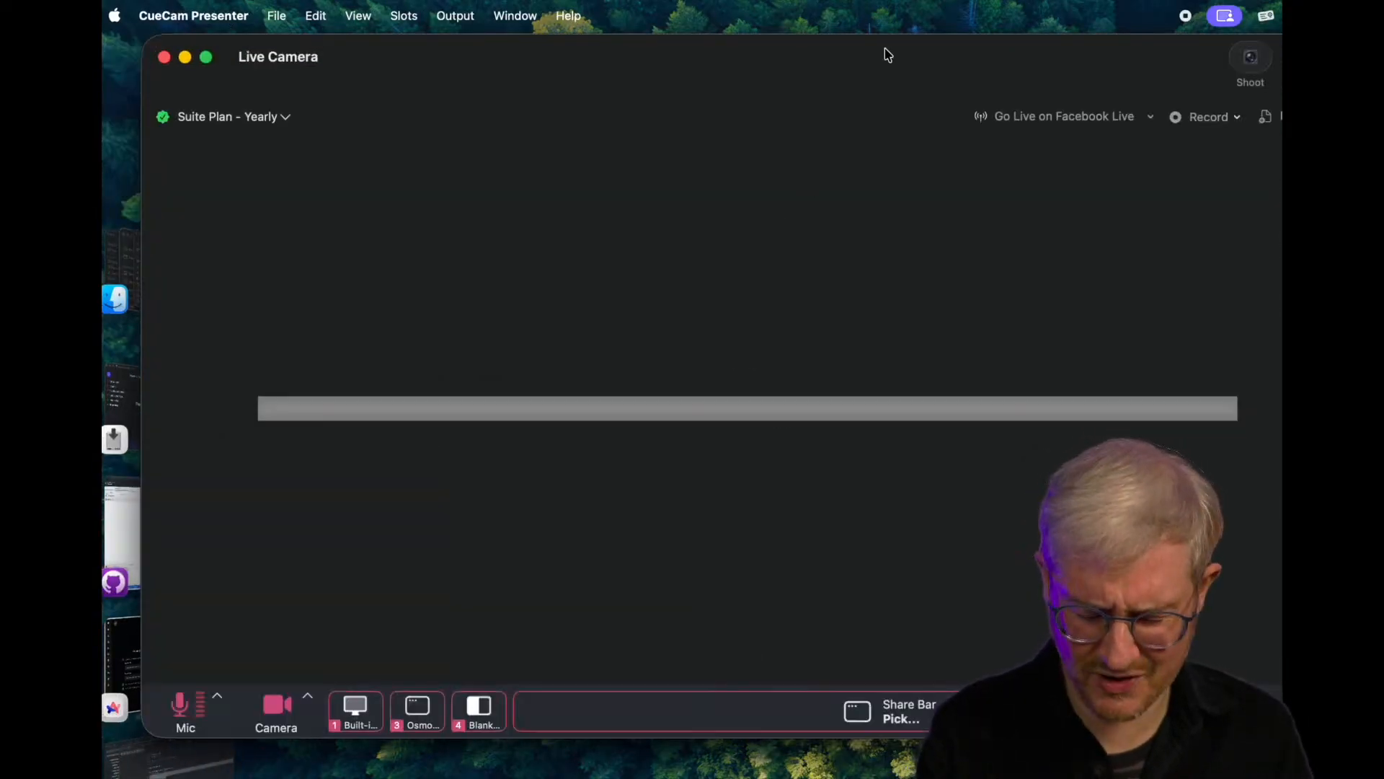
- Move the Live Camera window to reach the streaming destinations and choose Patreon as the service to go live on
{"action": "left_click_drag", "start_coordinate": [886, 44], "coordinate": [804, 49]}
{"action": "left_click", "coordinate": [1112, 117]}
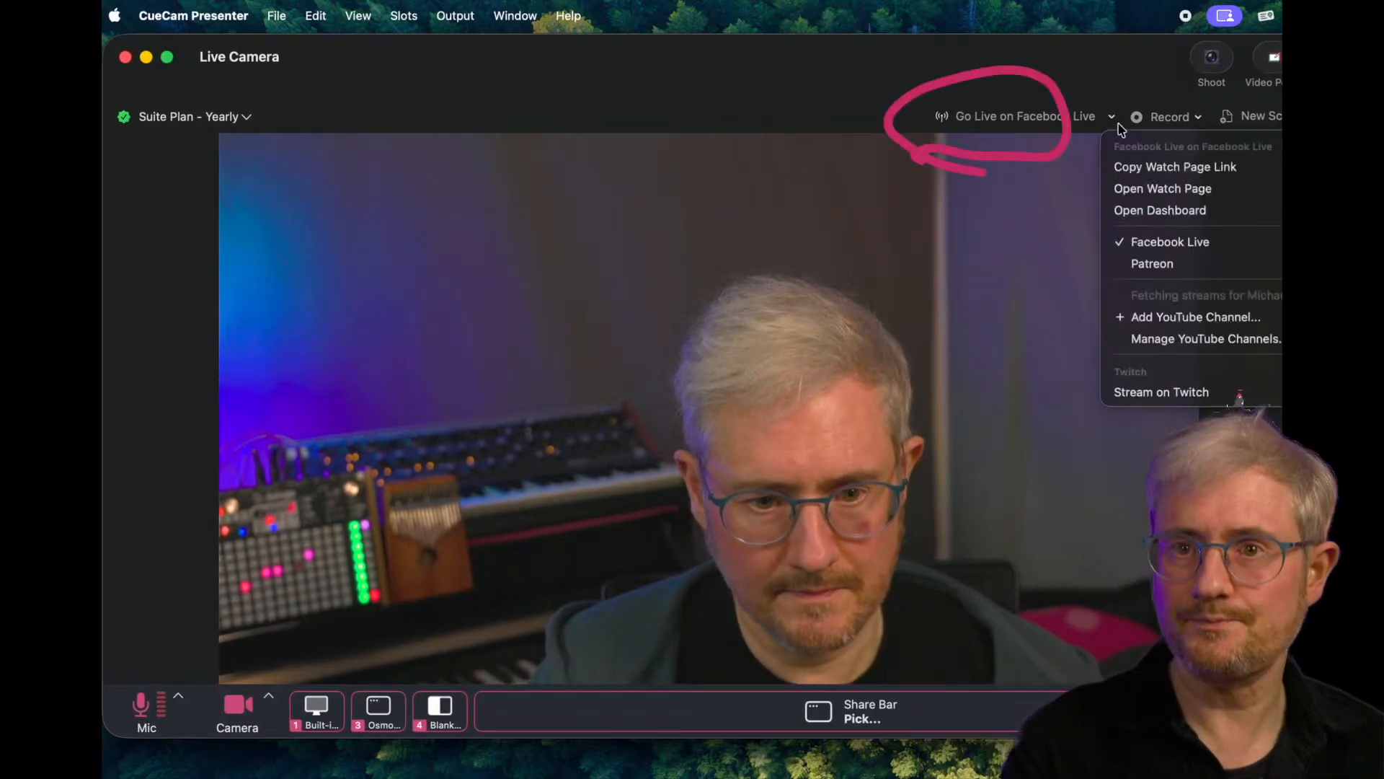
{"action": "left_click", "coordinate": [1159, 261]}
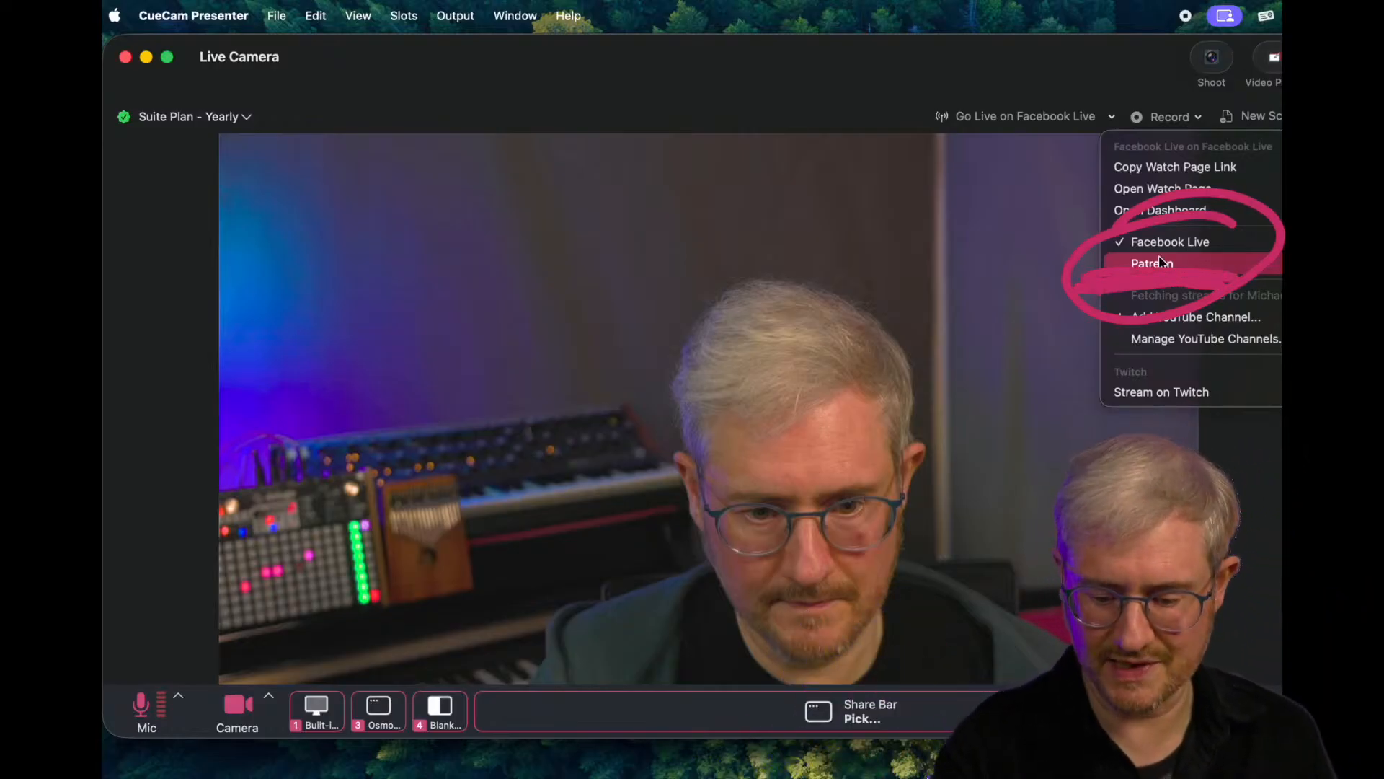
{"action": "left_click", "coordinate": [1159, 261]}
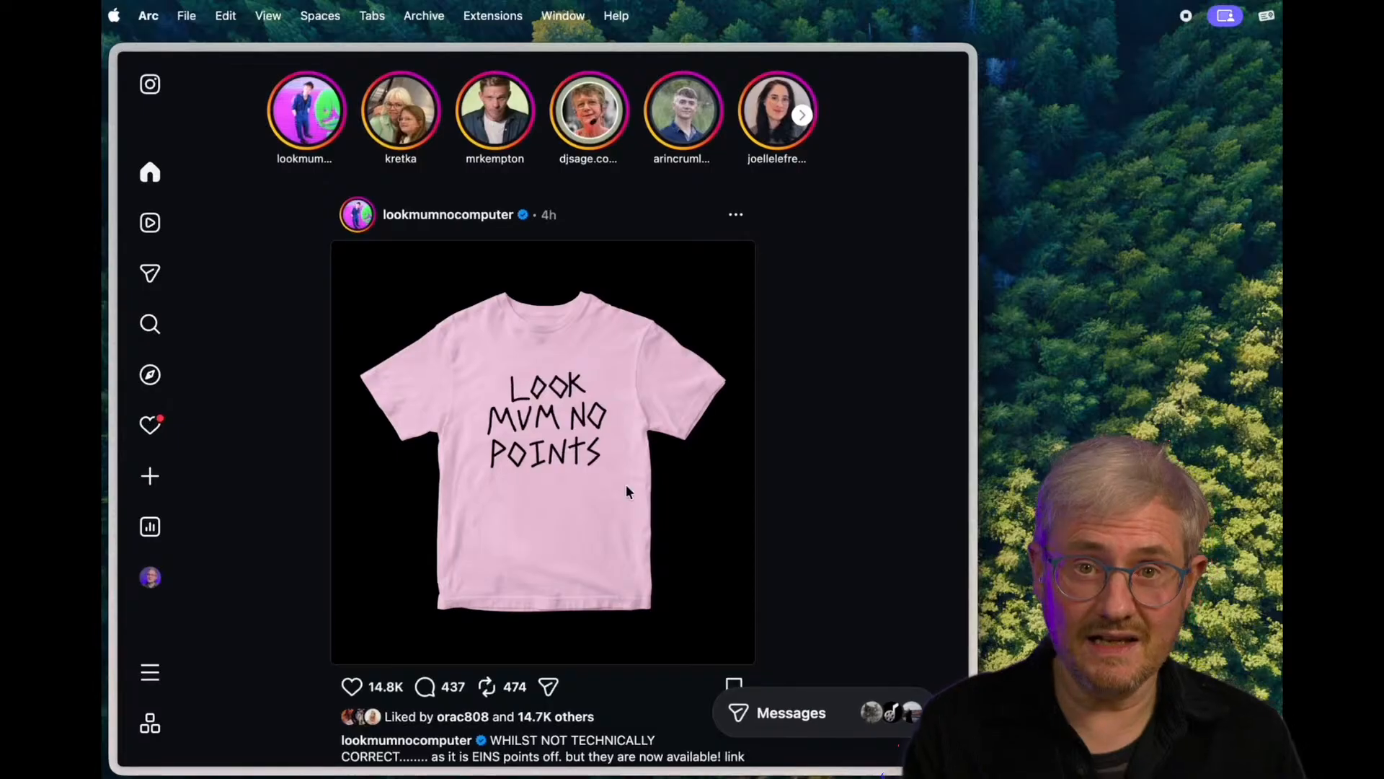
{"action": "left_click", "coordinate": [145, 478]}
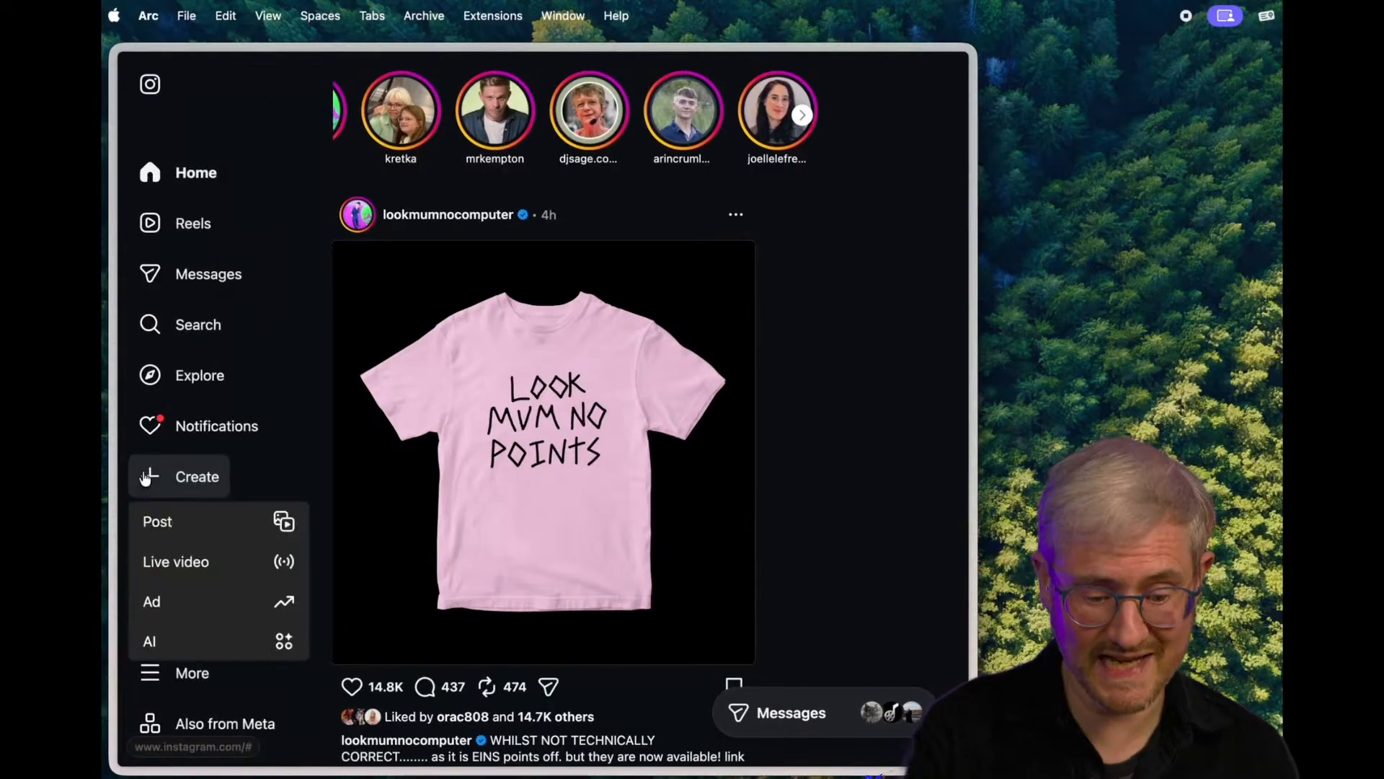
{"action": "left_click", "coordinate": [181, 566]}
{"action": "key", "text": "Escape"}
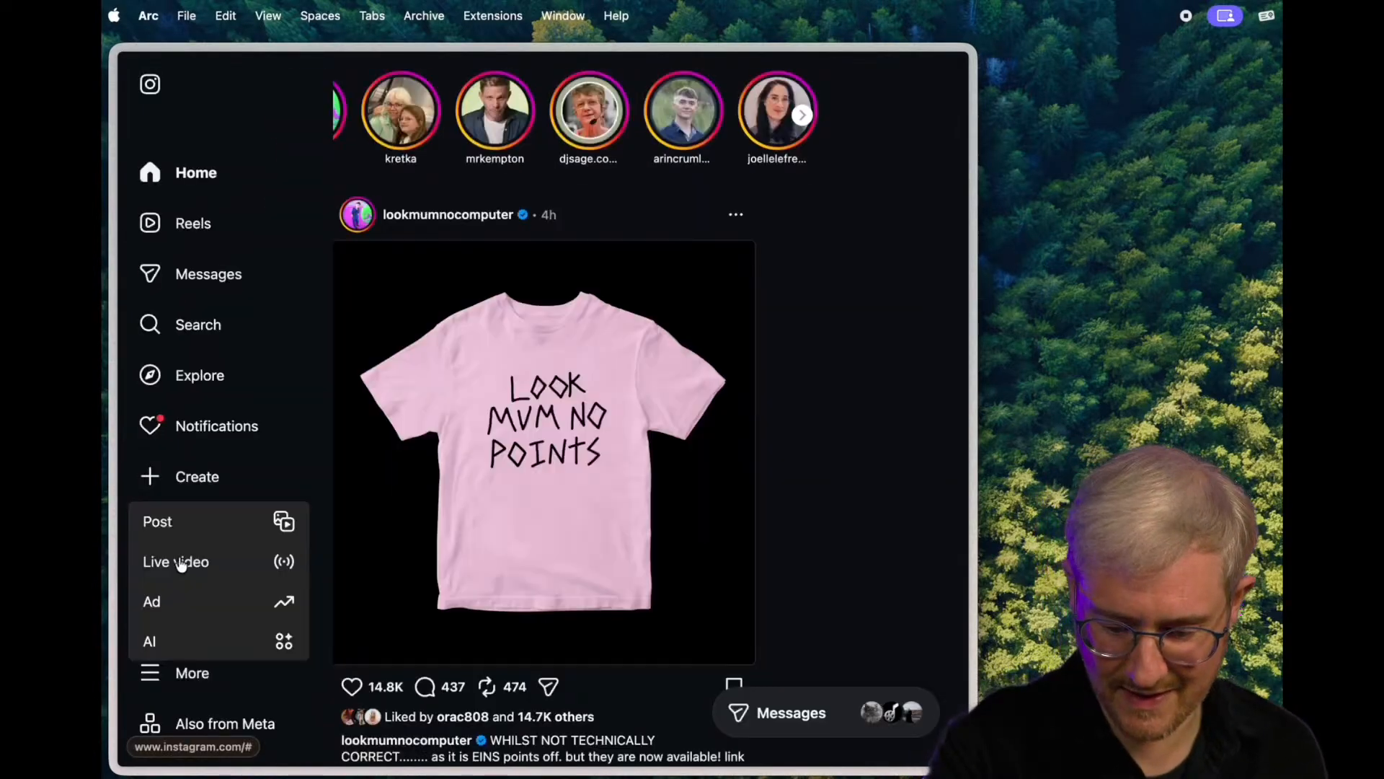
{"action": "left_click", "coordinate": [145, 478]}
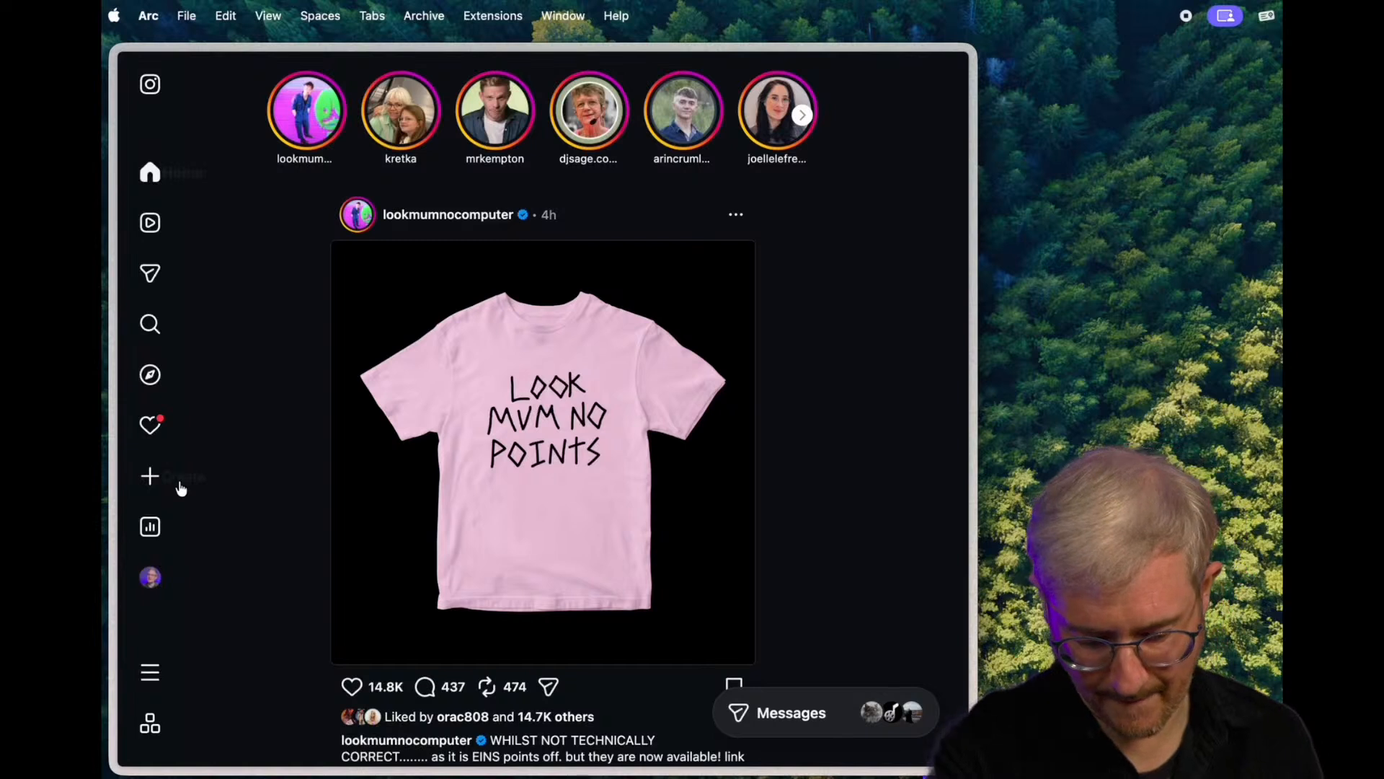
- Create a live video on Instagram in Arc, choose its audience, and continue to the streaming software setup
{"action": "left_click", "coordinate": [145, 478]}
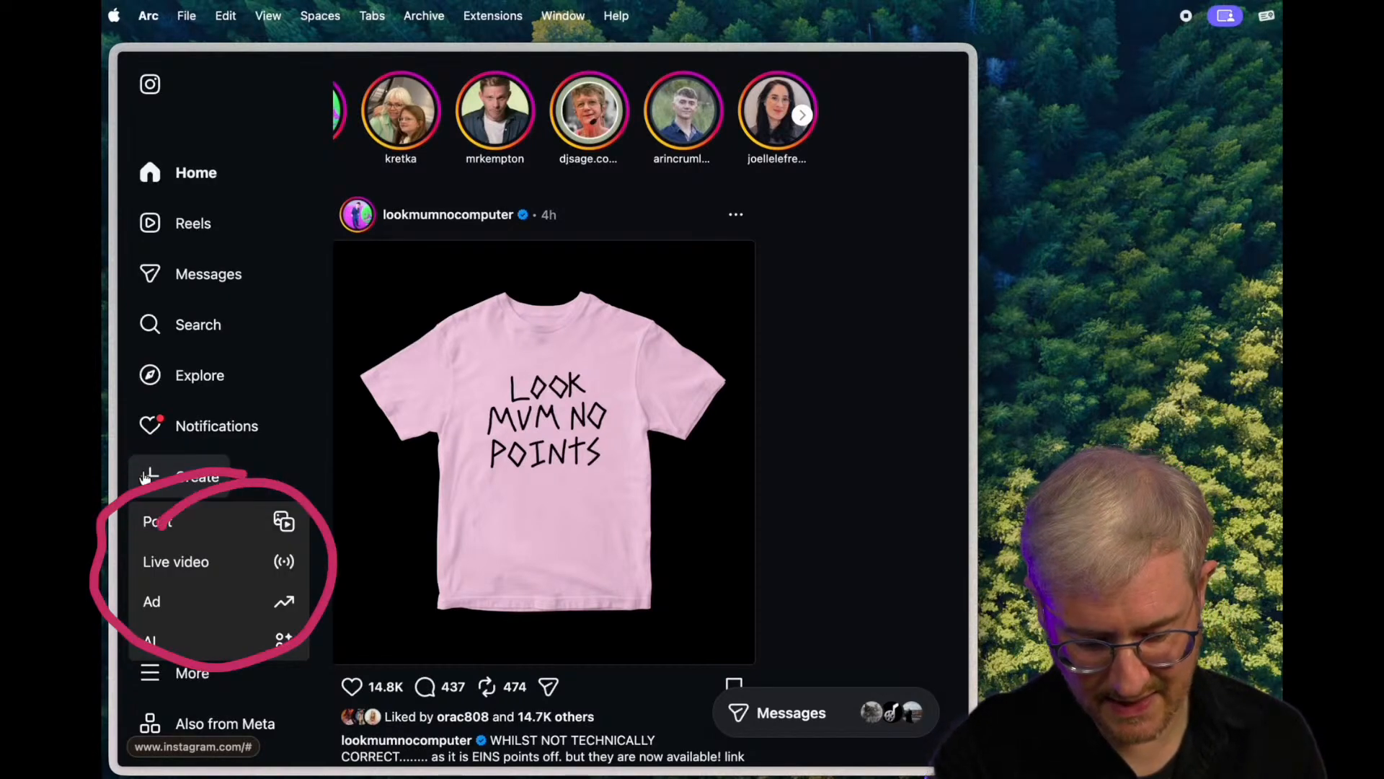
{"action": "left_click", "coordinate": [179, 564]}
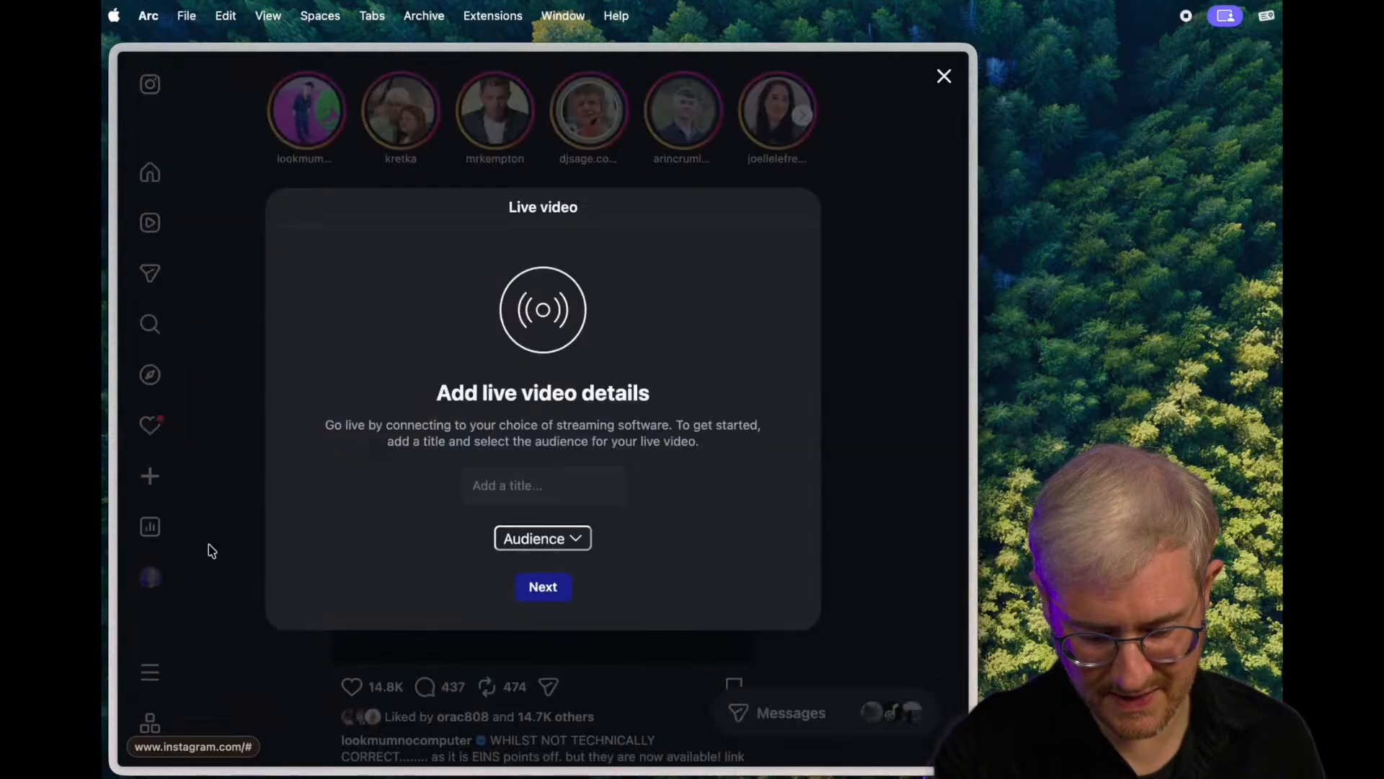
{"action": "left_click", "coordinate": [568, 543]}
{"action": "left_click", "coordinate": [556, 210]}
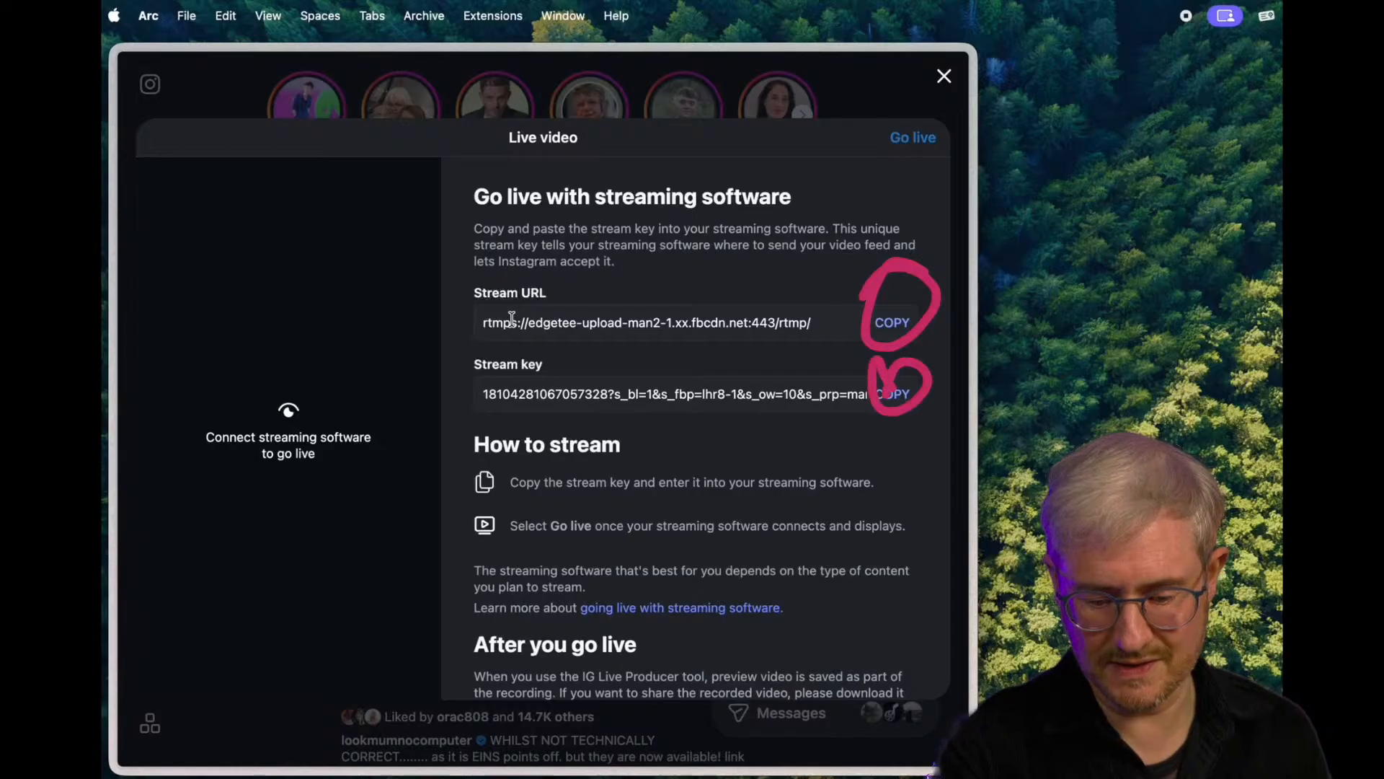
- Copy Instagram's stream URL and add another custom service in CueCam Presenter's live streaming settings
{"action": "left_click", "coordinate": [893, 324]}
{"action": "key", "text": "super+Tab"}
{"action": "key", "text": "super+Tab"}
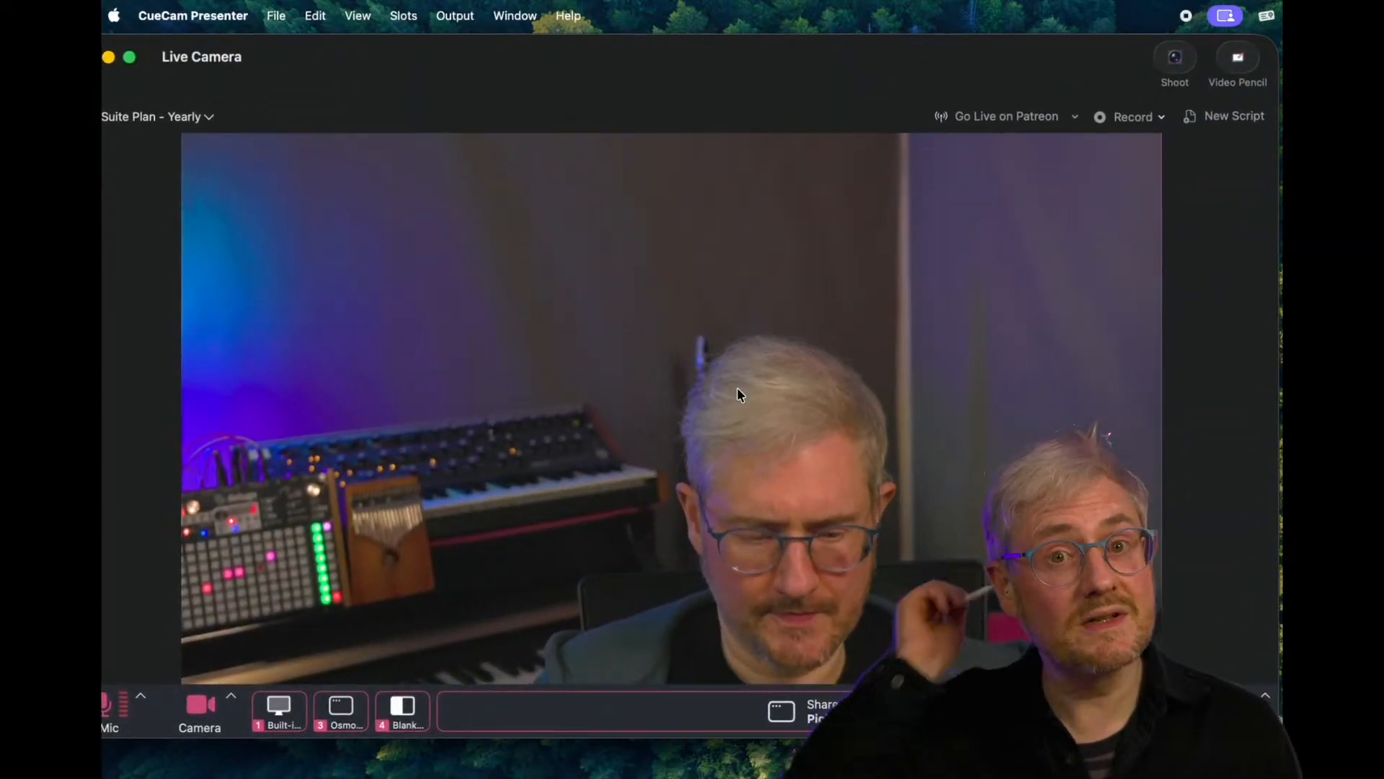
{"action": "left_click", "coordinate": [142, 17]}
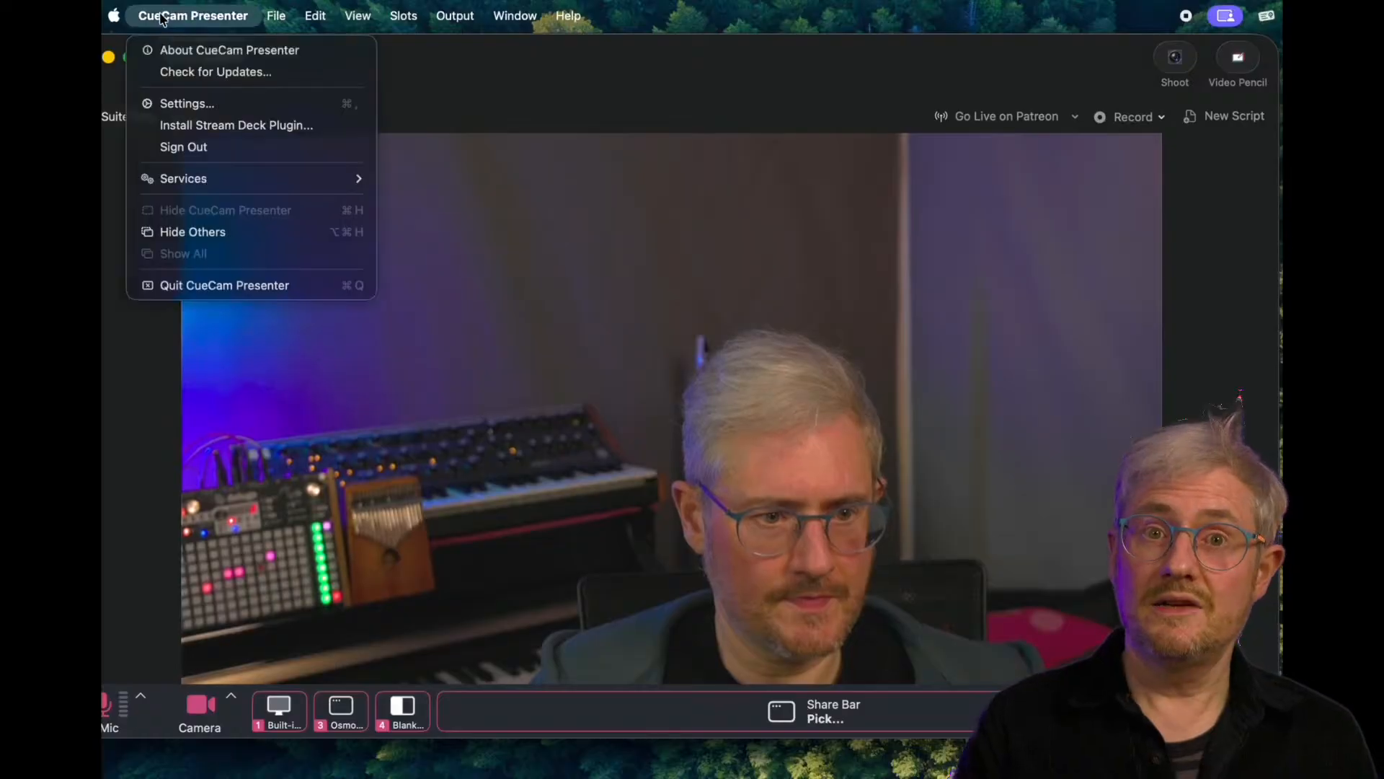
{"action": "left_click", "coordinate": [184, 102]}
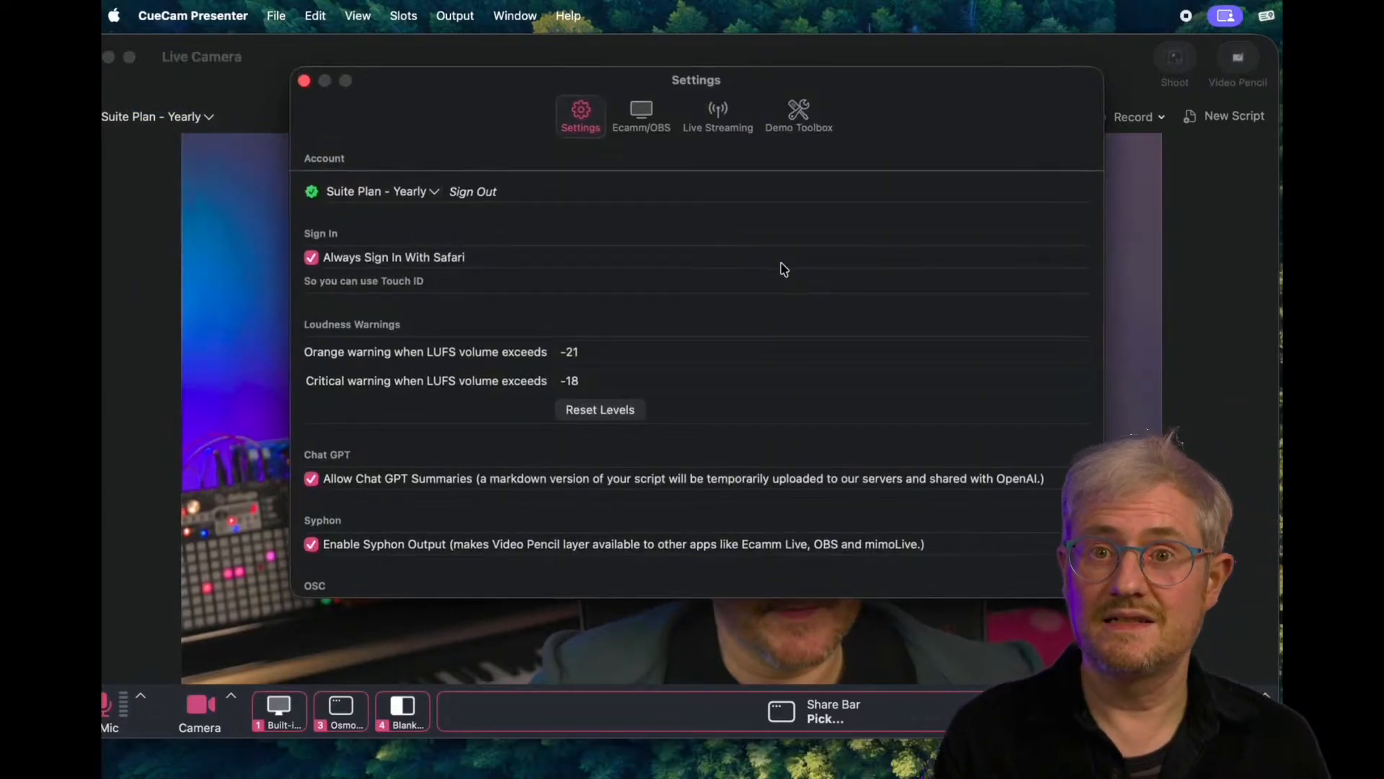
{"action": "left_click", "coordinate": [718, 121]}
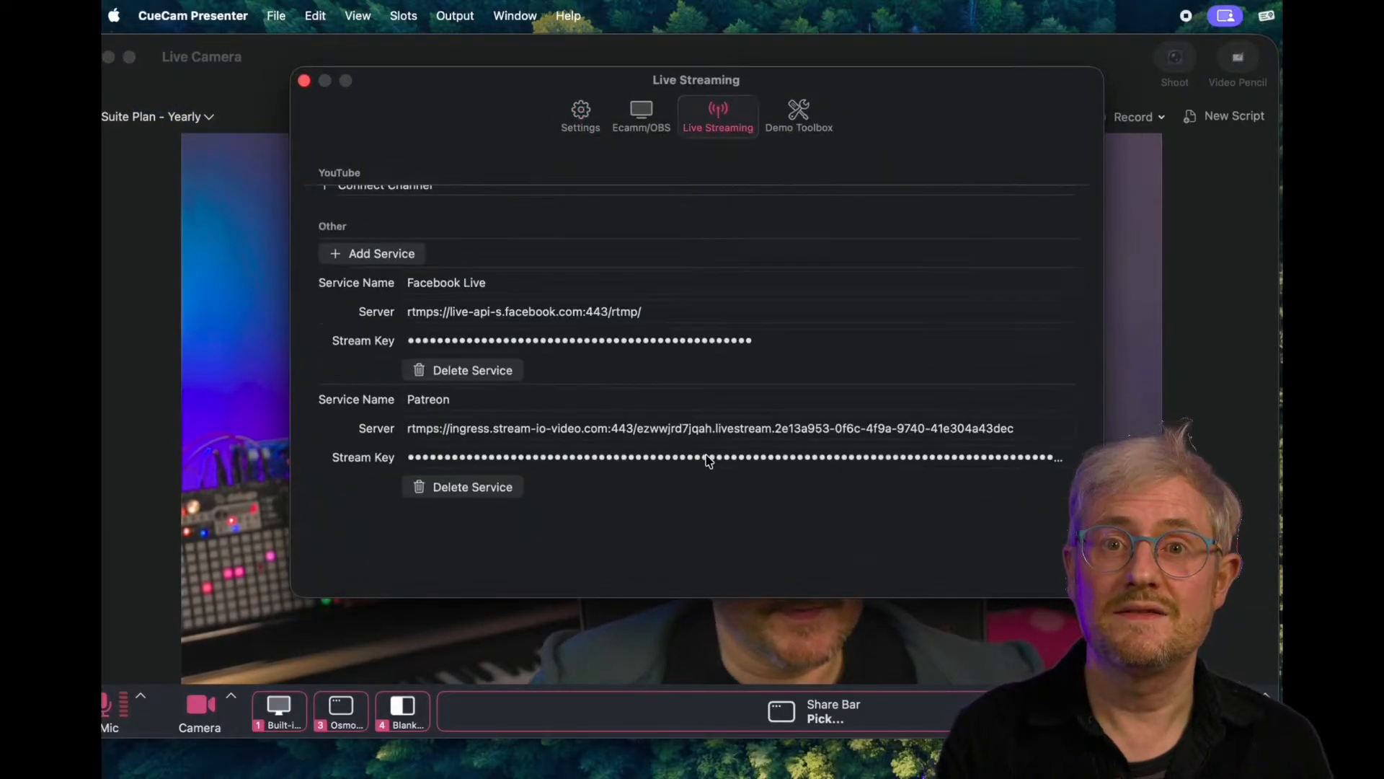
{"action": "left_click", "coordinate": [374, 328]}
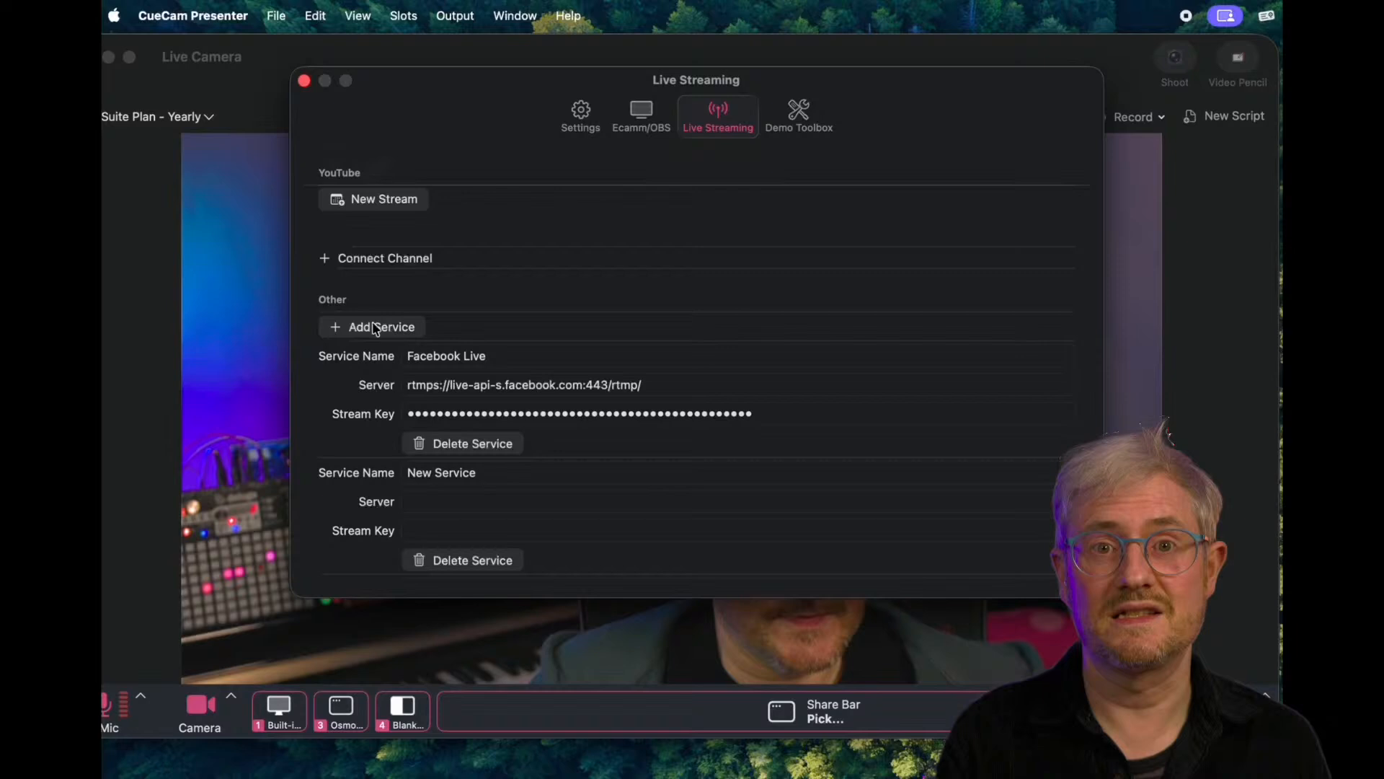
- Name the newly added service Instagram and paste the copied stream URL as its server
{"action": "left_click", "coordinate": [455, 475]}
{"action": "type", "text": "Instagram"}
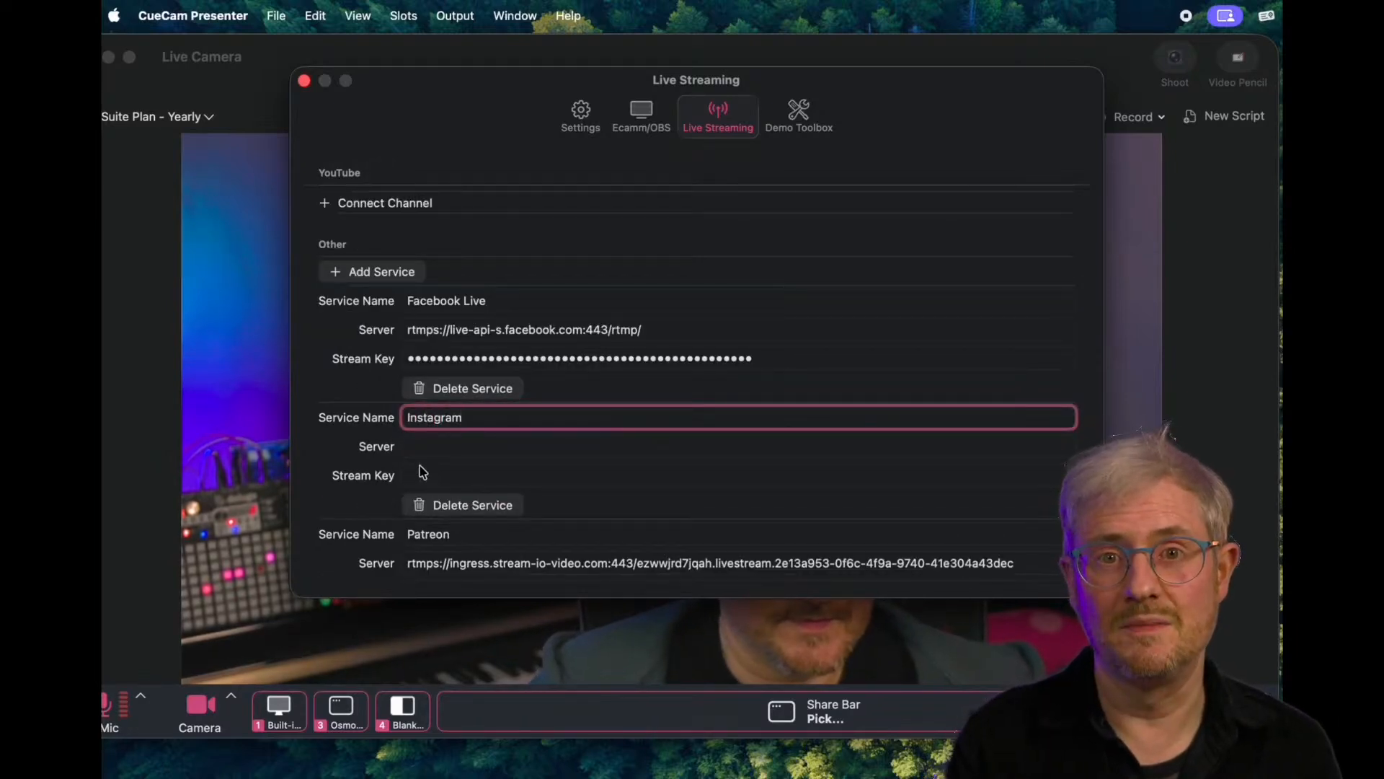
{"action": "left_click", "coordinate": [420, 445]}
{"action": "key", "text": "super+v"}
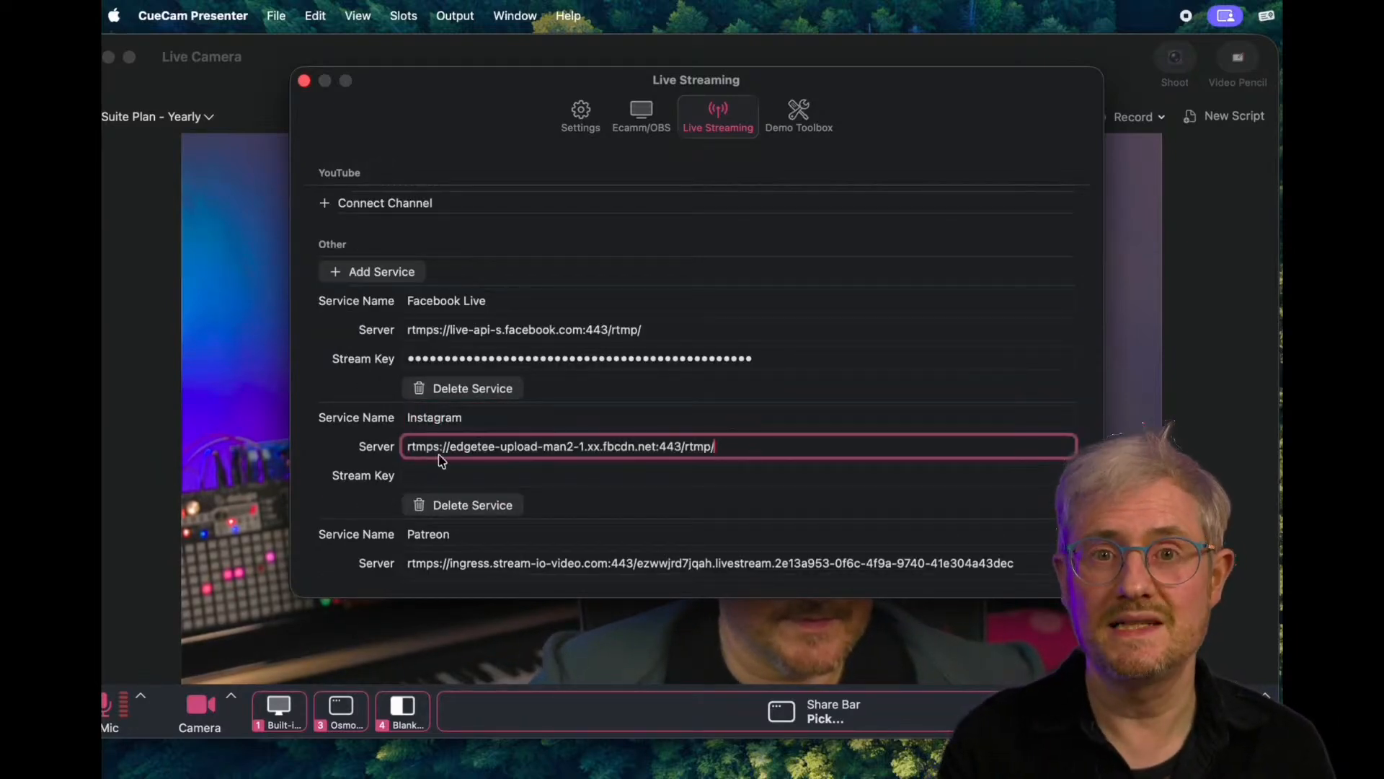
{"action": "key", "text": "Return"}
- Enter the stream key for the Instagram service and leave the live streaming settings
{"action": "left_click", "coordinate": [452, 474]}
{"action": "type", "text": "••••••••••••••••••••••••••••••••••"}
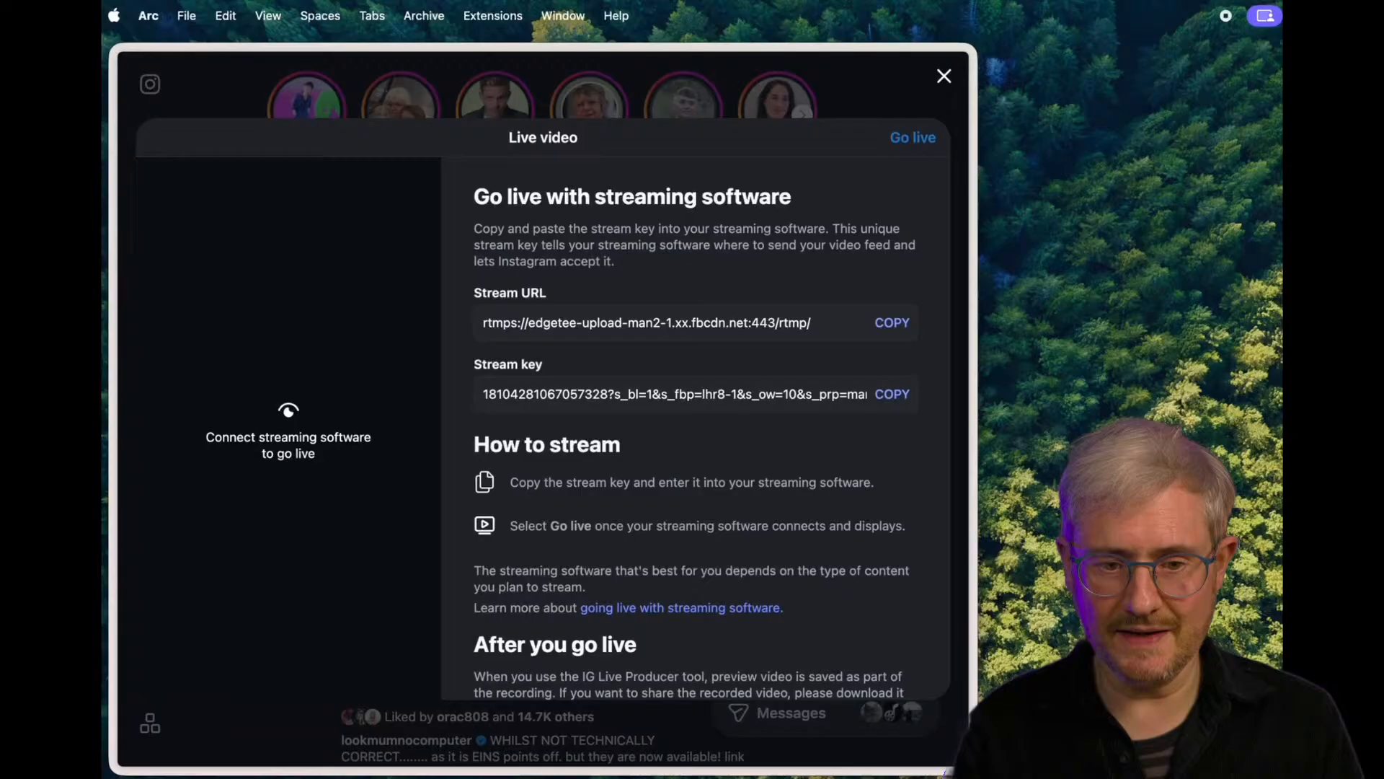
{"action": "key", "text": "super+Tab"}
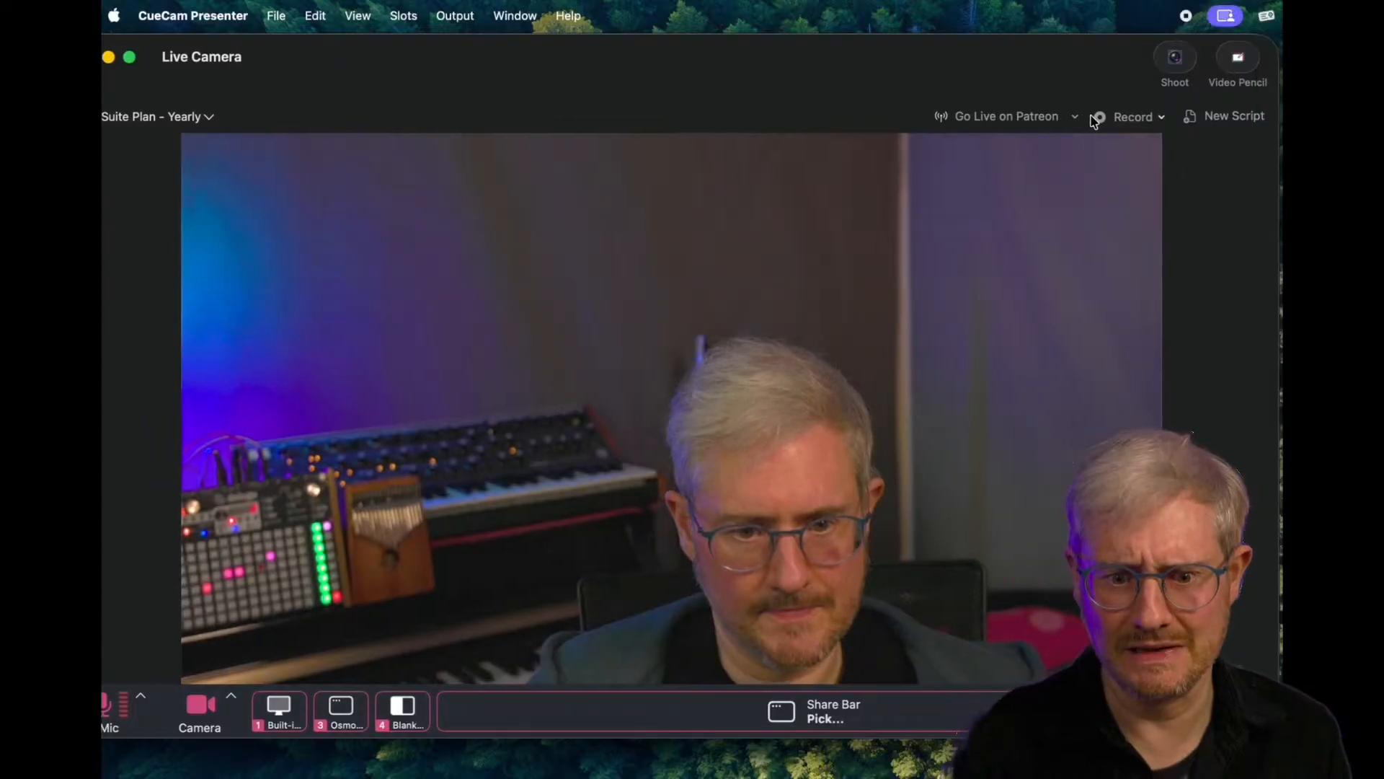
- Choose Instagram as the live streaming destination for the Live Camera
{"action": "left_click", "coordinate": [1077, 119]}
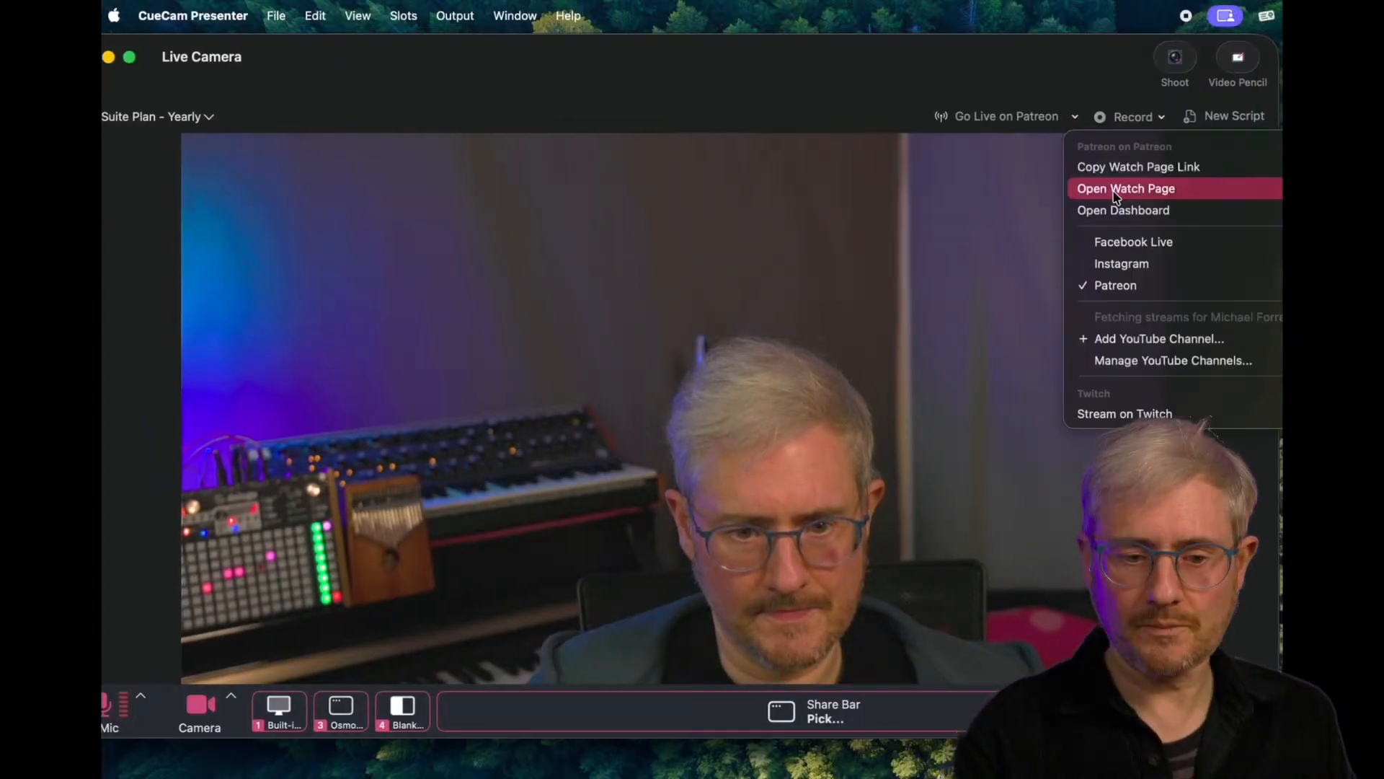
{"action": "left_click", "coordinate": [1116, 261]}
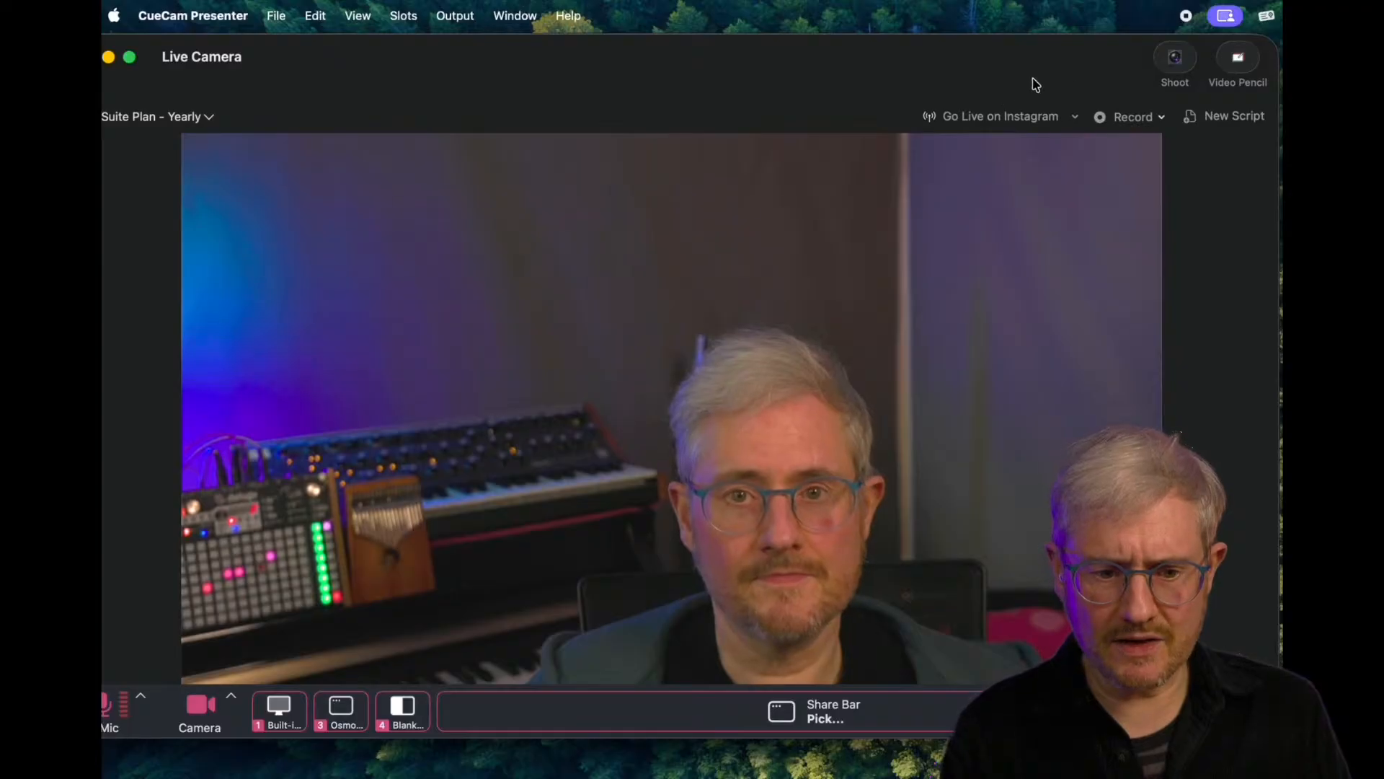
{"action": "left_click", "coordinate": [1194, 18]}
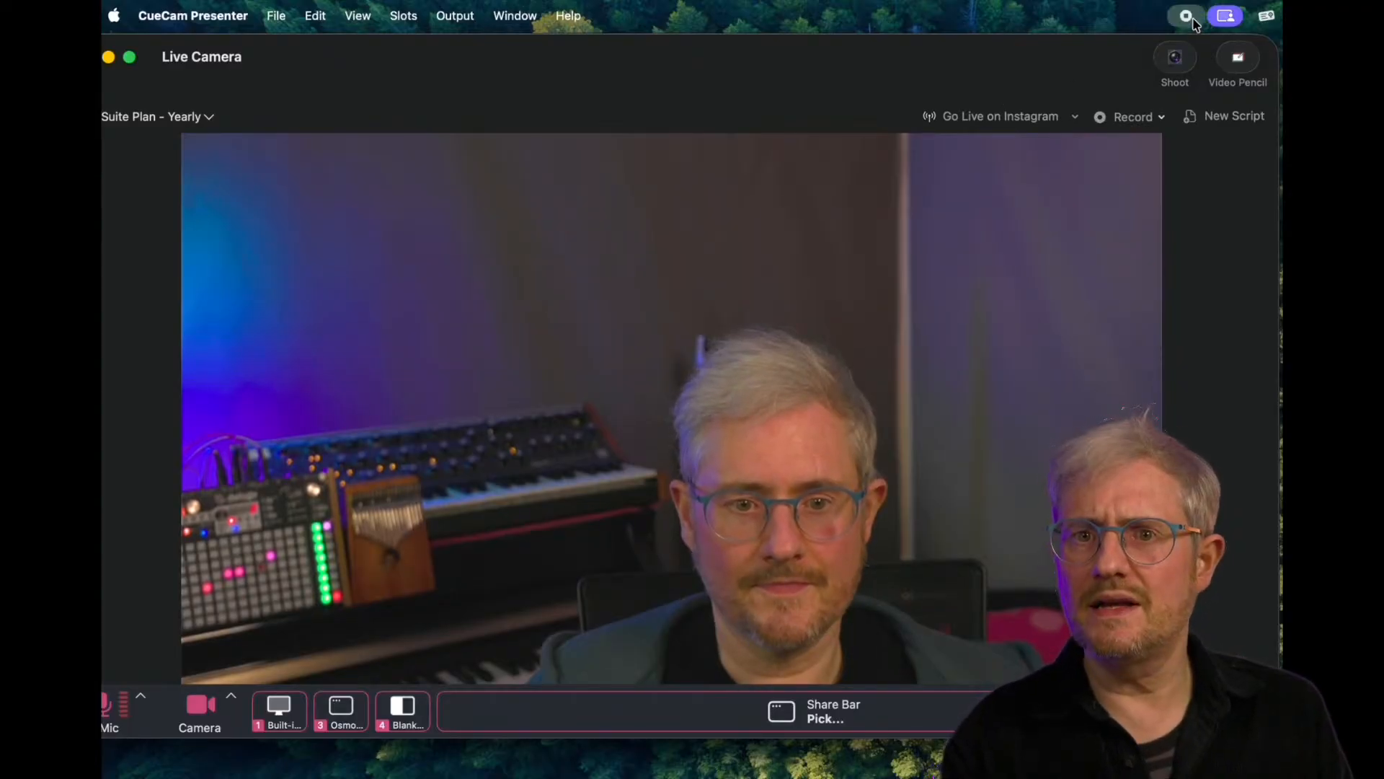
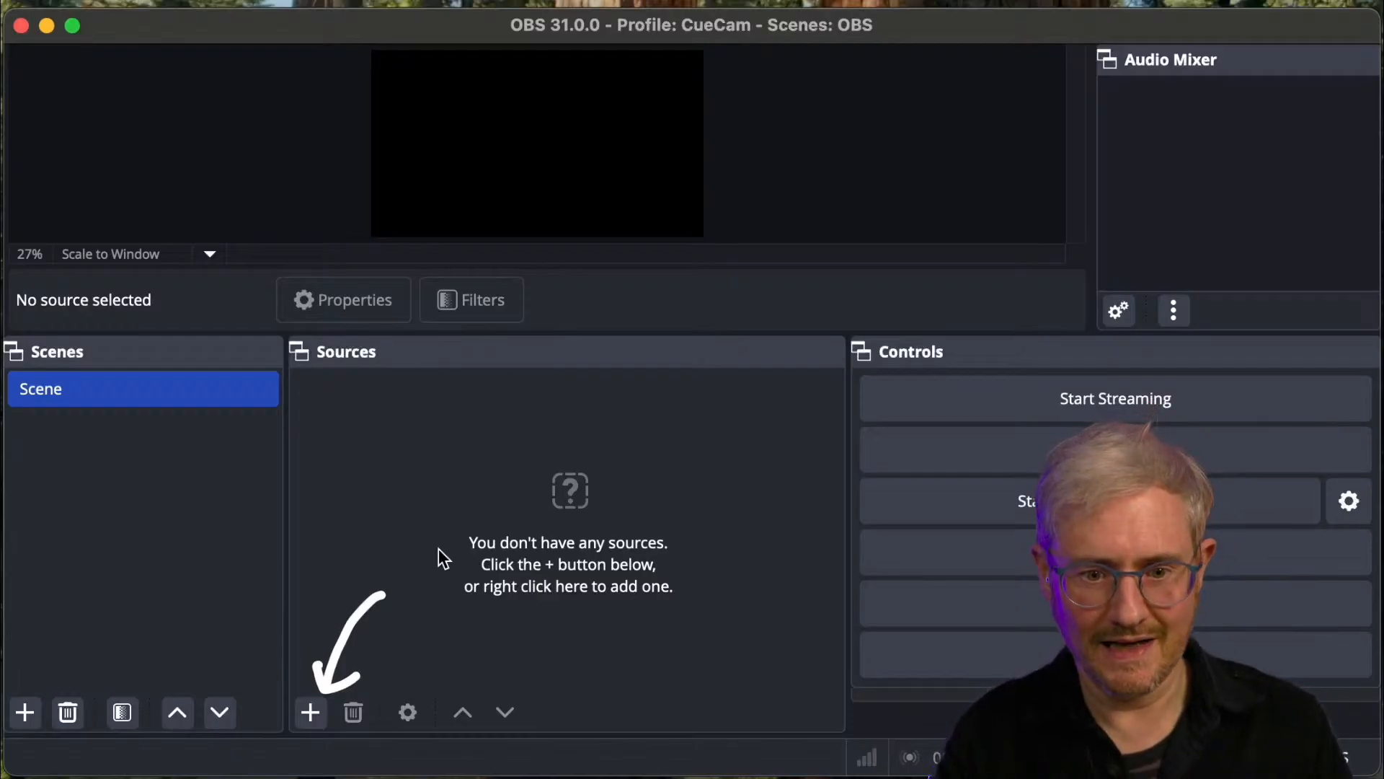
- In OBS, add a new Video Capture Device source under its default name and set its device to USB Video
{"action": "left_click", "coordinate": [316, 715]}
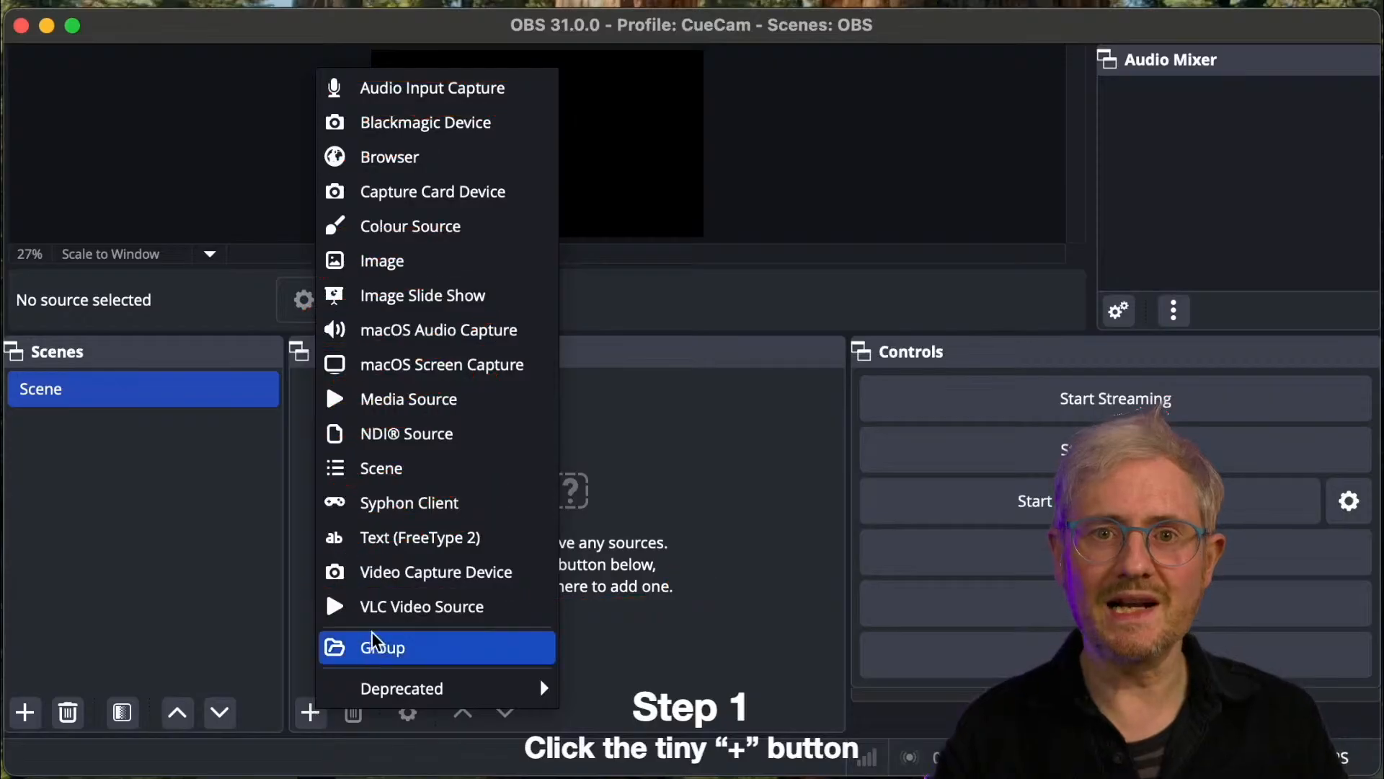
{"action": "left_click", "coordinate": [391, 577]}
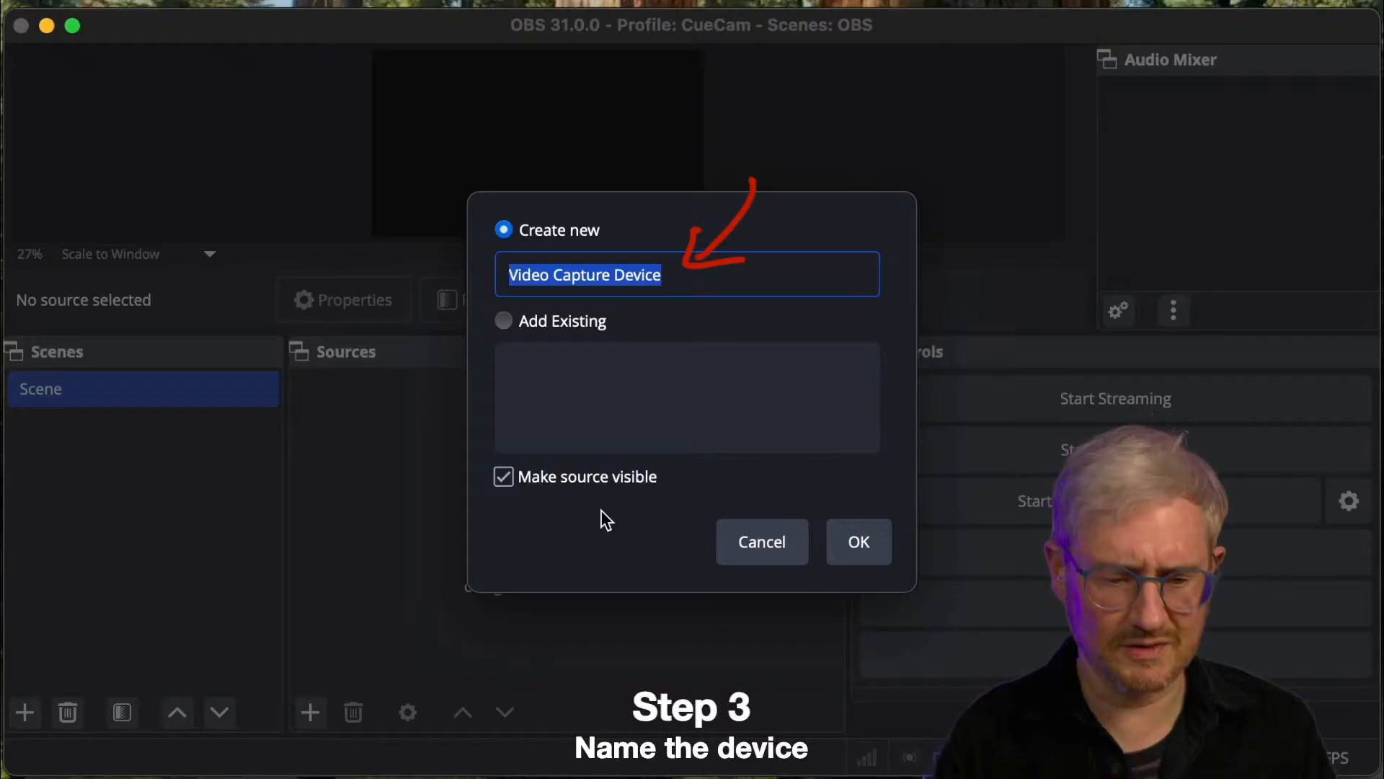
{"action": "left_click", "coordinate": [858, 541]}
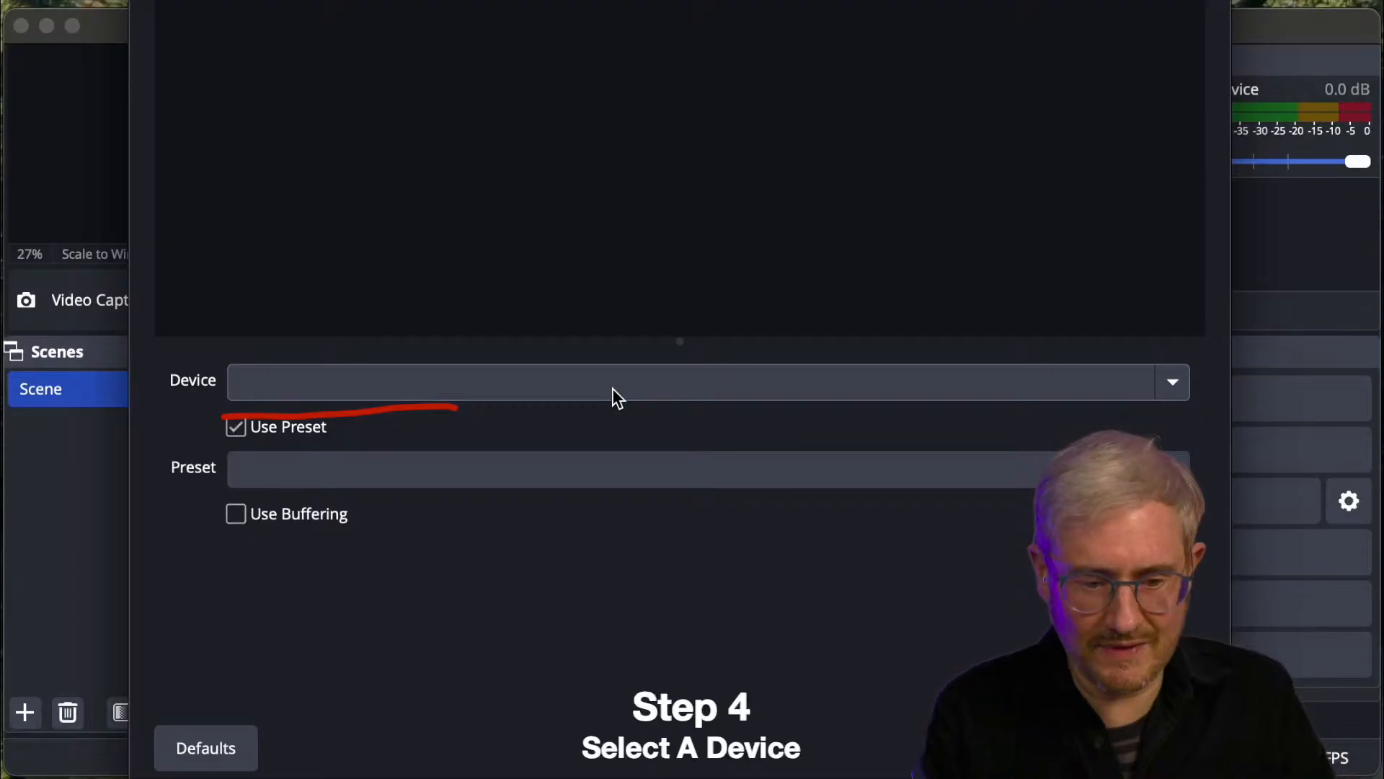
{"action": "left_click", "coordinate": [611, 387]}
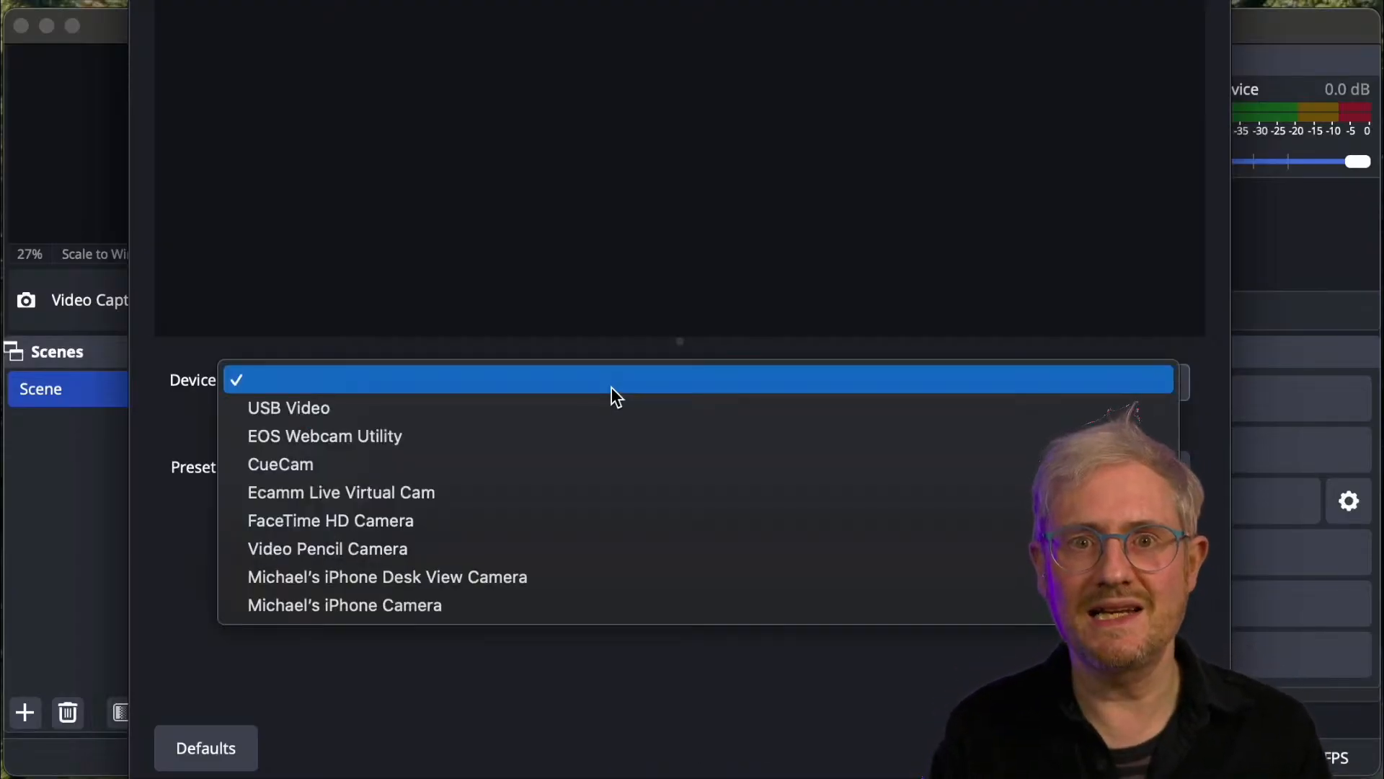
{"action": "left_click", "coordinate": [610, 415]}
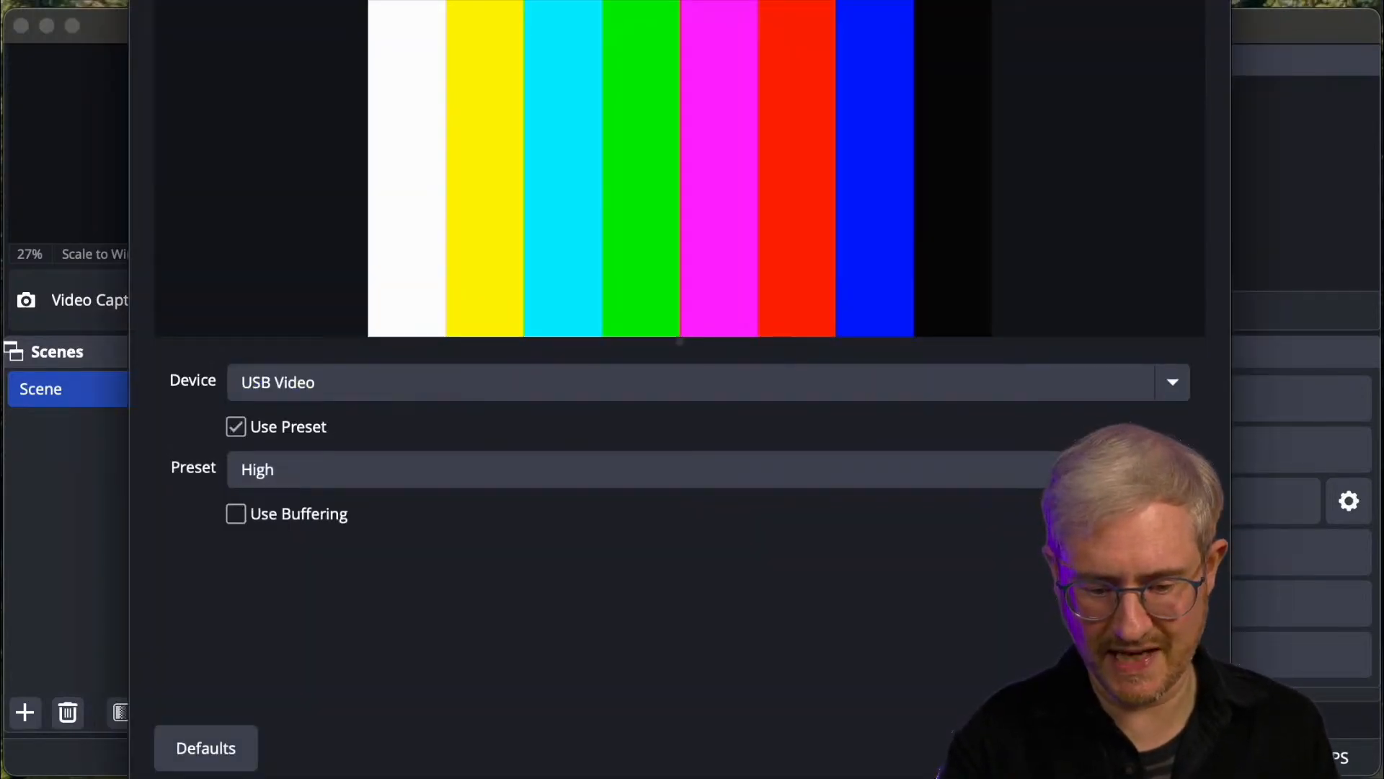
{"action": "left_click", "coordinate": [1173, 753]}
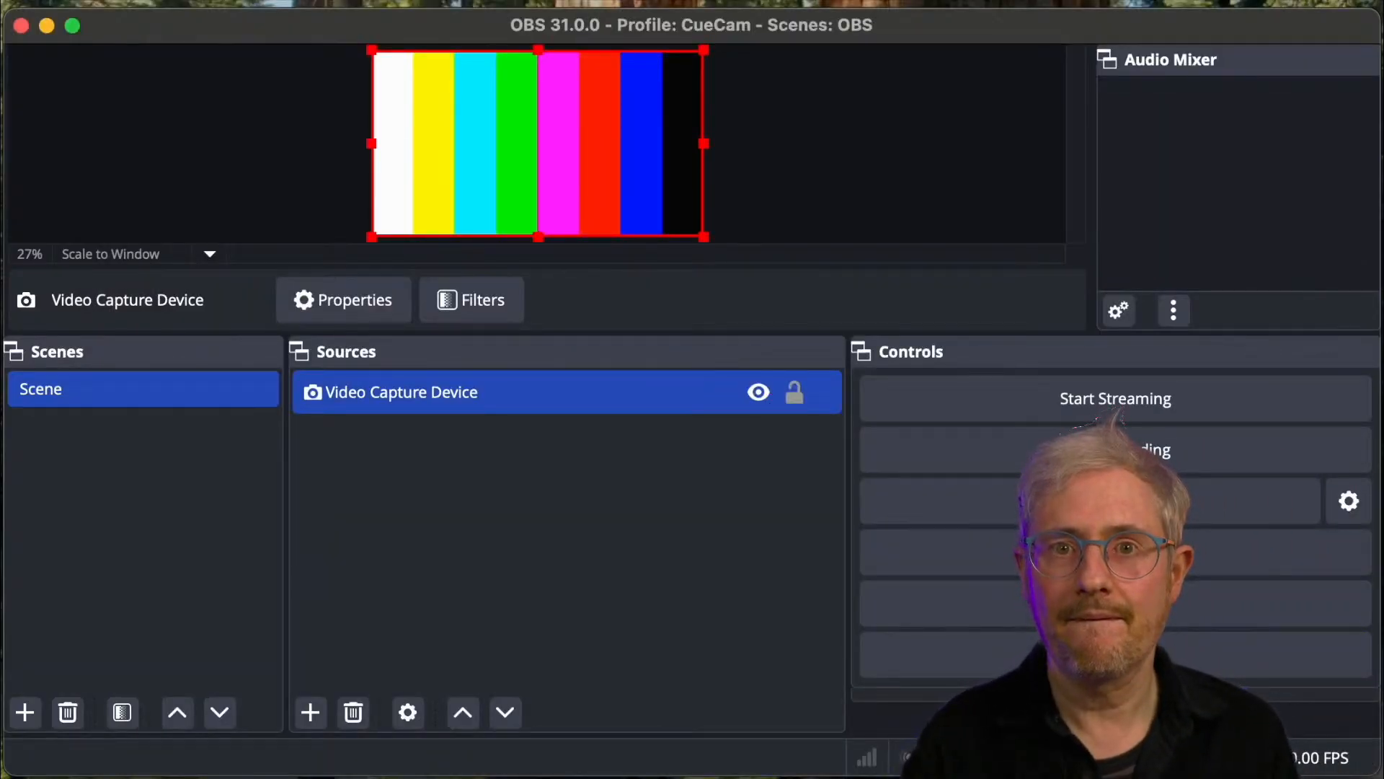
- Rename the video capture source to USB Video
{"action": "right_click", "coordinate": [442, 414]}
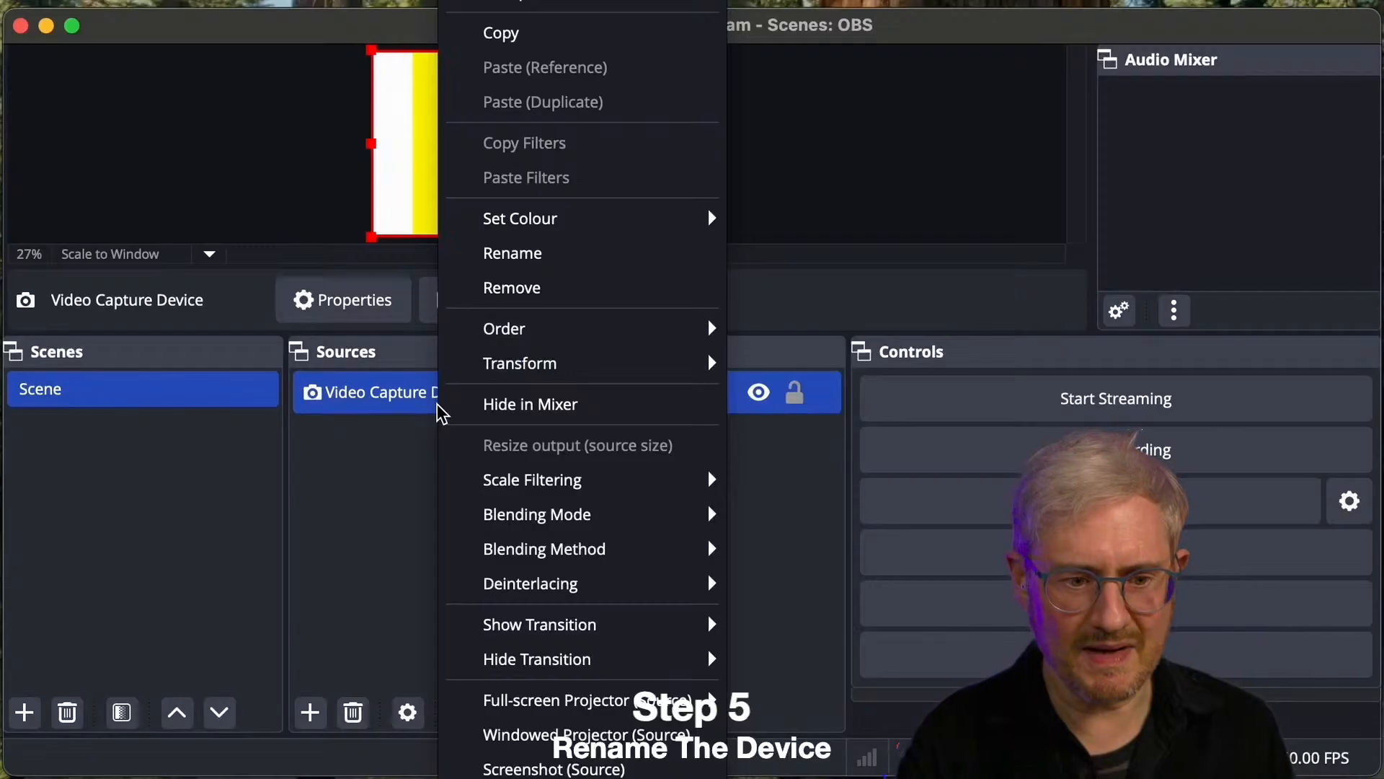
{"action": "left_click", "coordinate": [561, 261]}
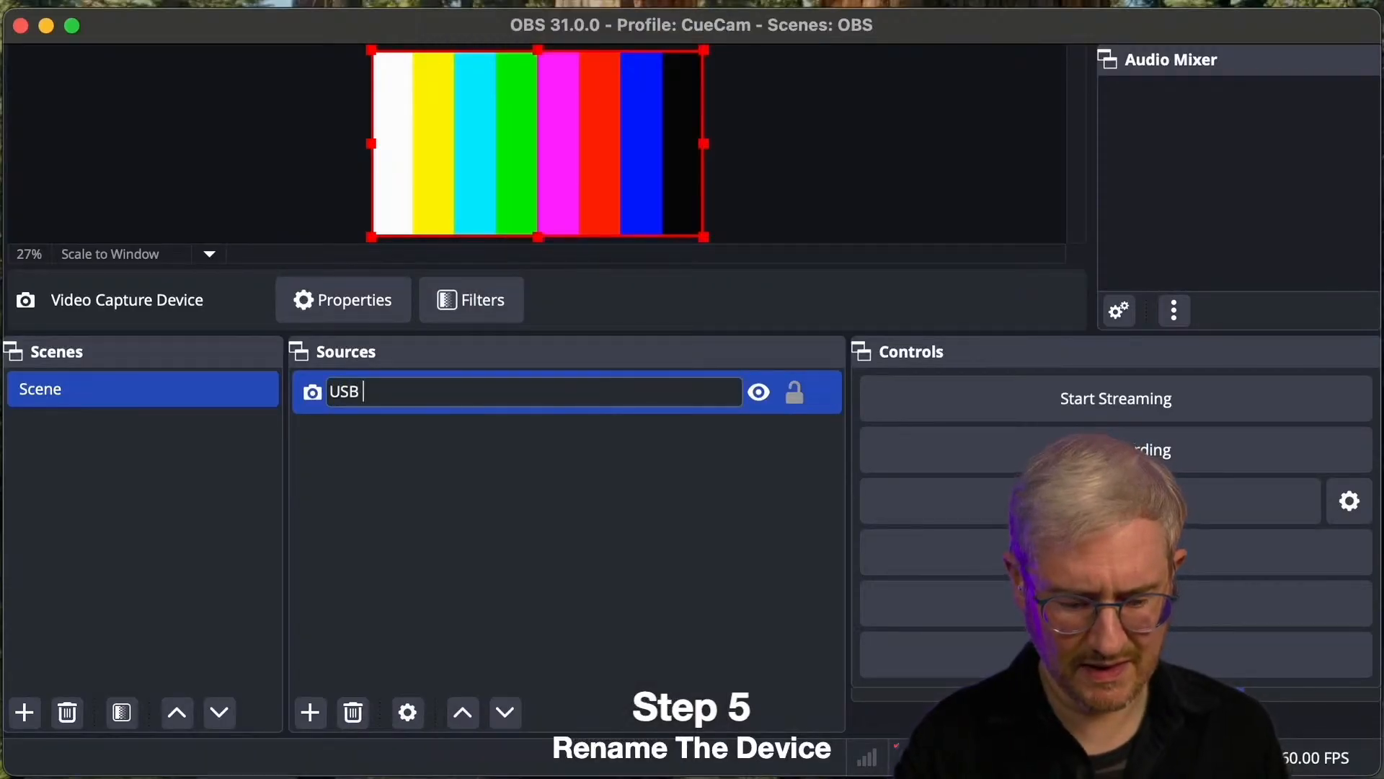
{"action": "type", "text": "USB Video"}
{"action": "key", "text": "Return"}
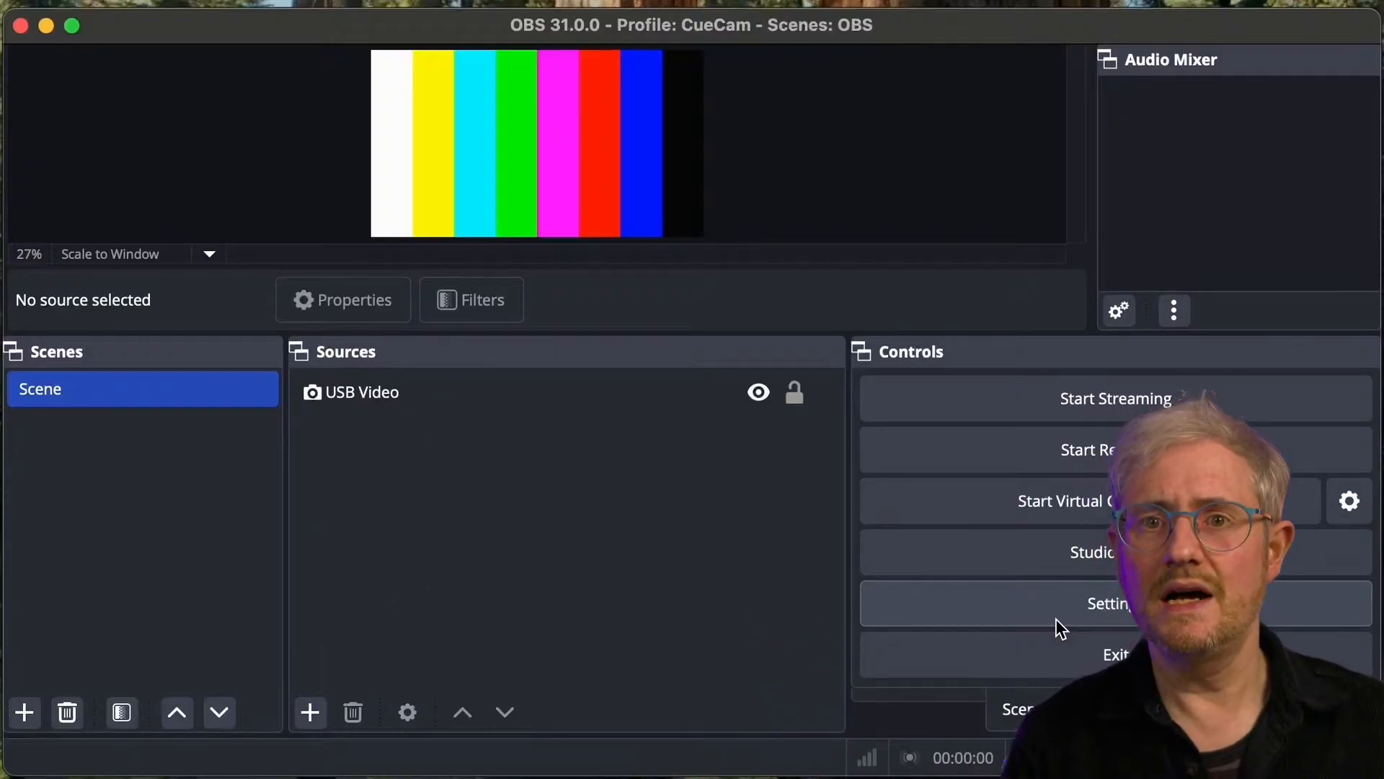
- Set the global Mic/Auxiliary Audio device to RODE NT-USB in the audio settings
{"action": "left_click", "coordinate": [1059, 614]}
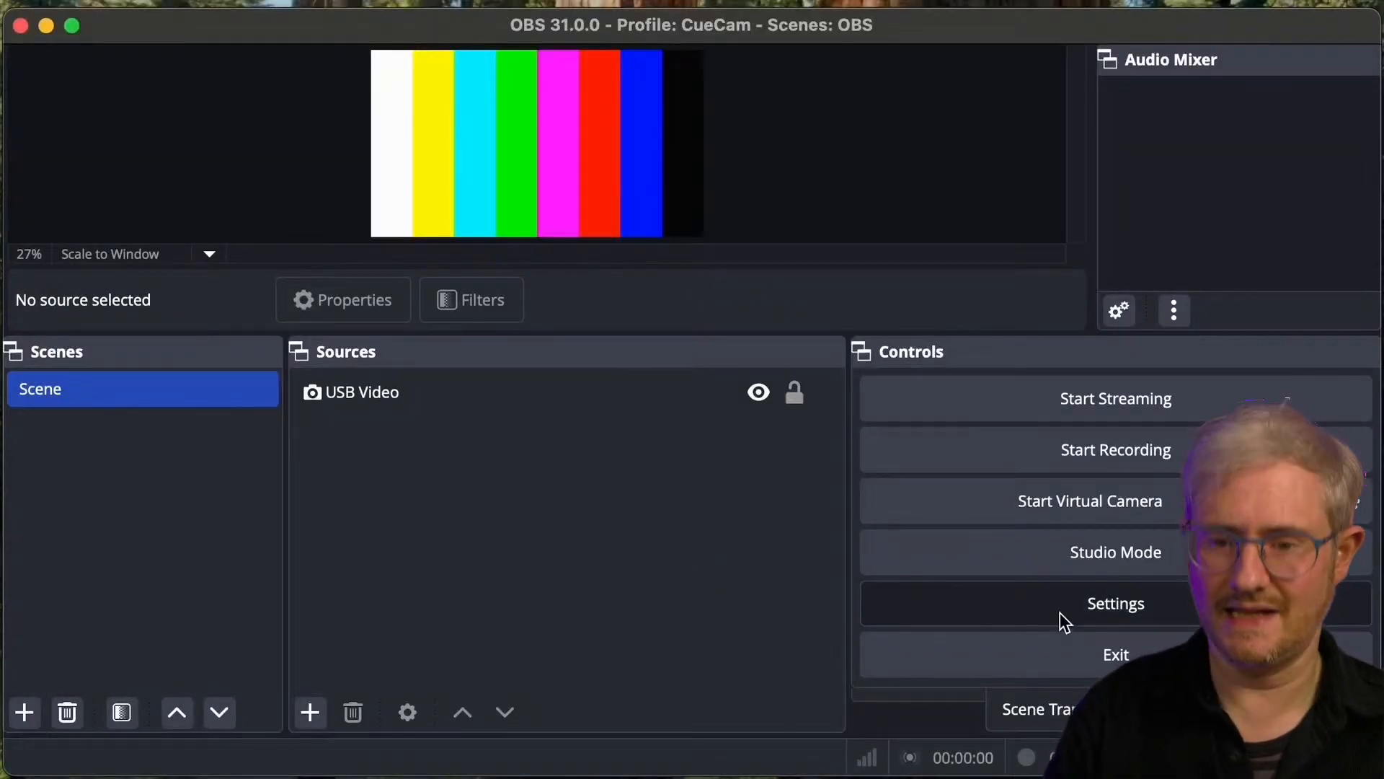
{"action": "left_click", "coordinate": [1060, 612]}
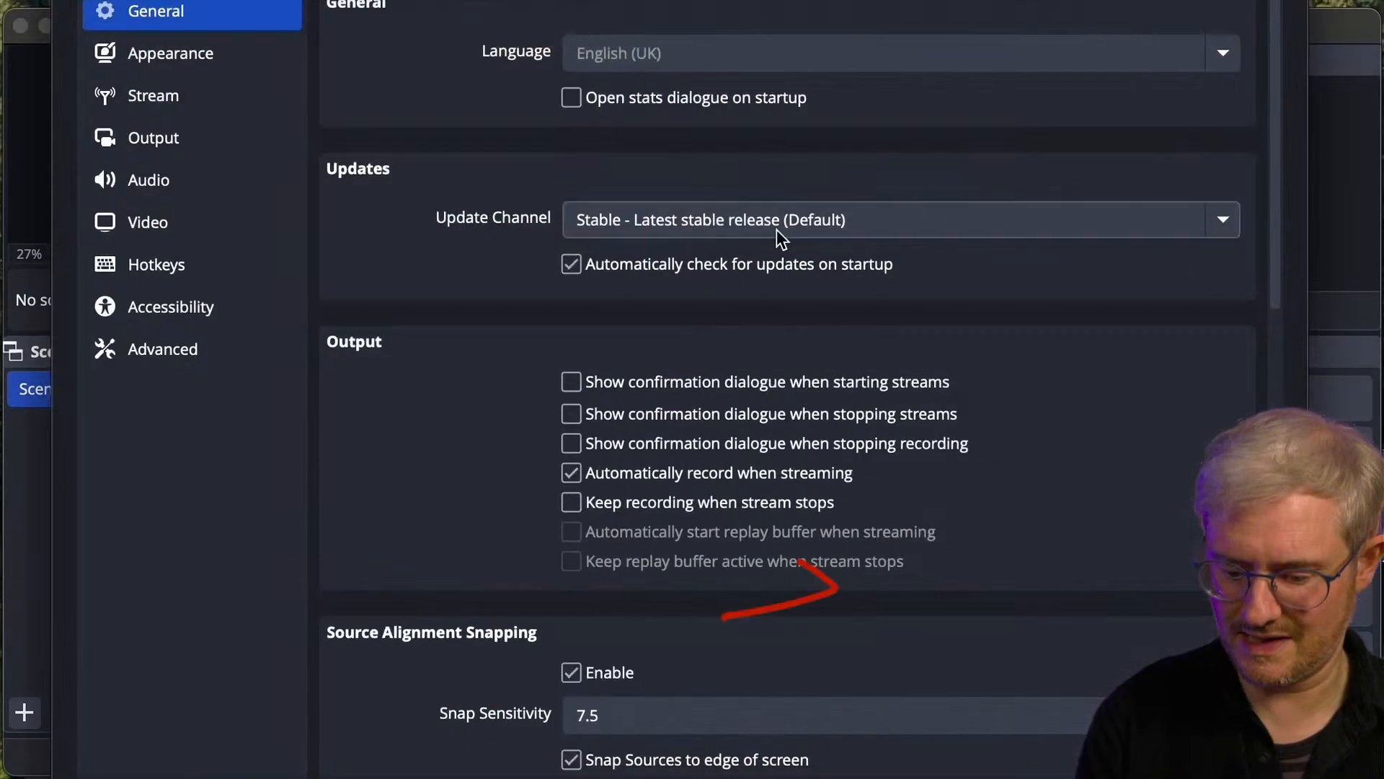
{"action": "left_click", "coordinate": [170, 170]}
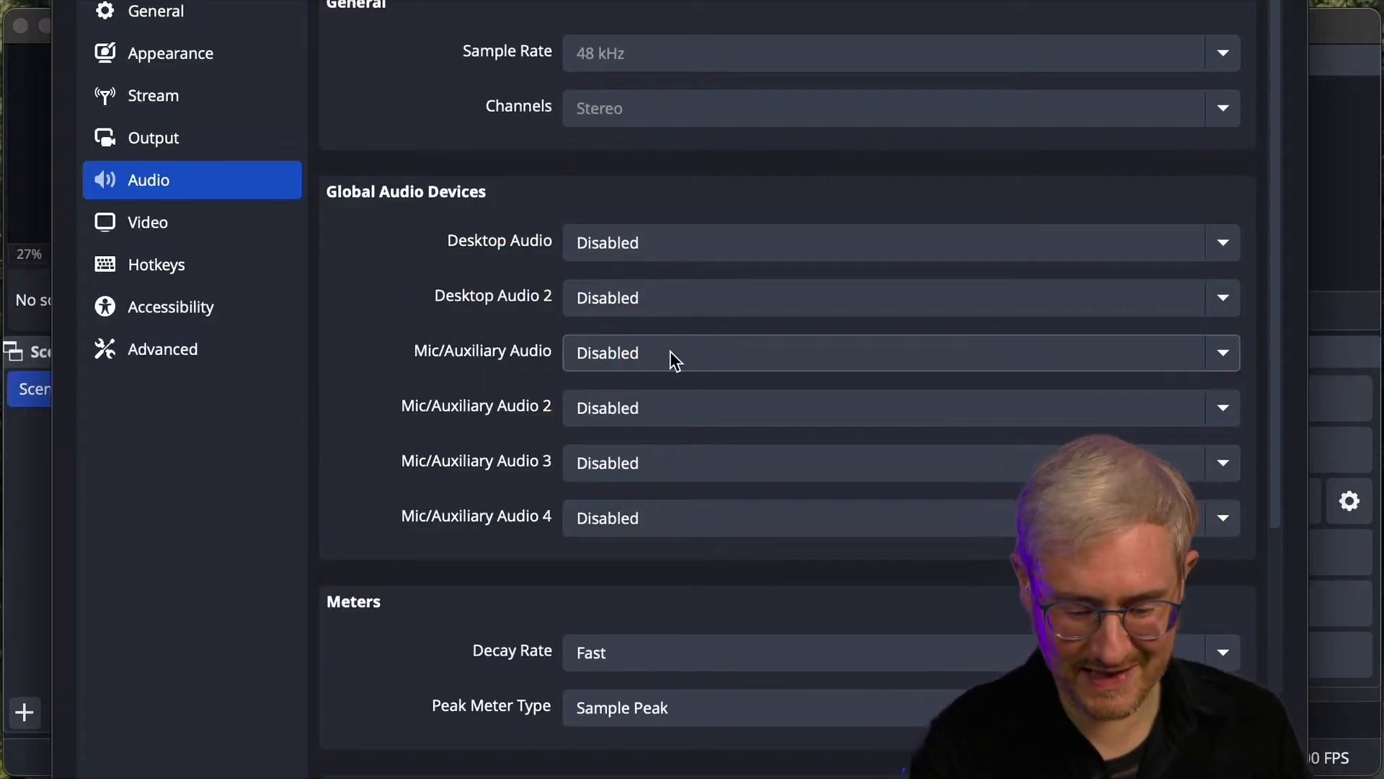
{"action": "left_click", "coordinate": [1223, 353]}
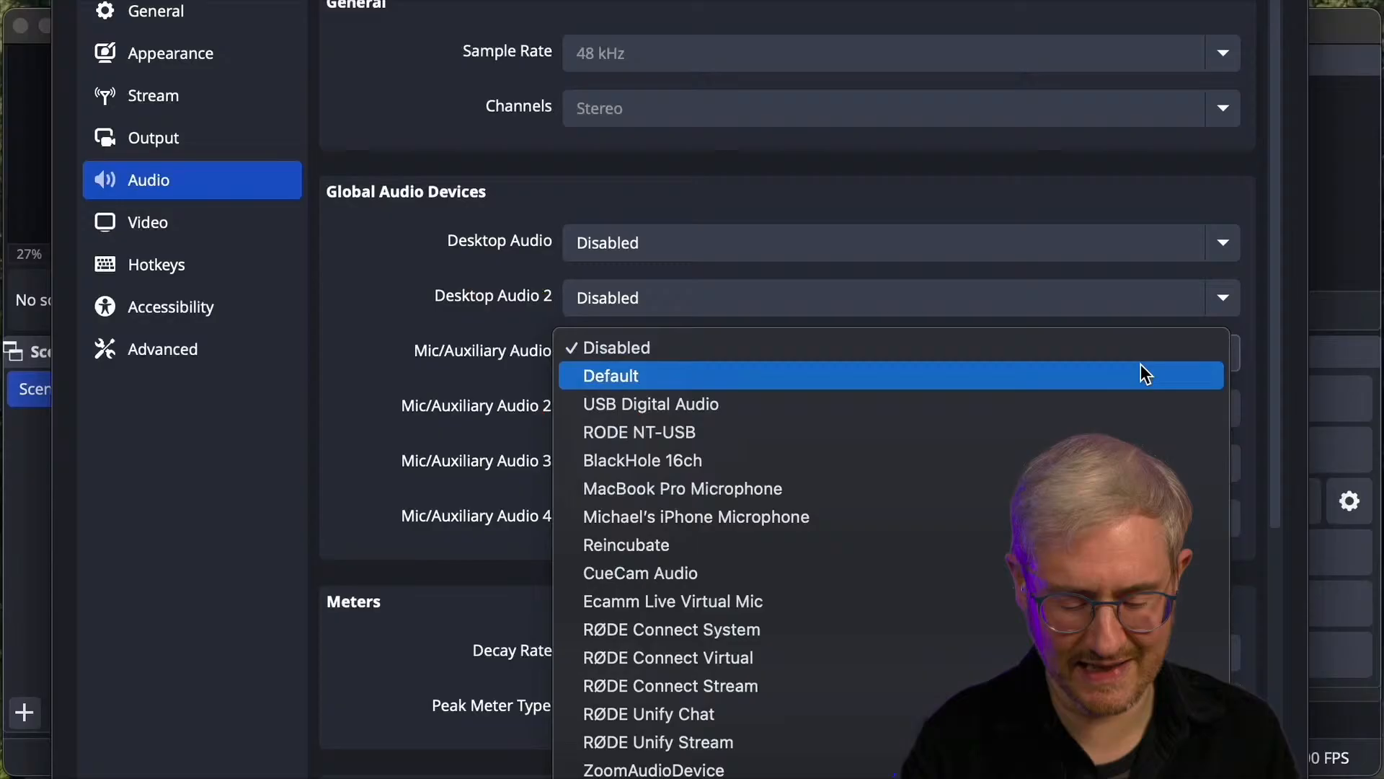
{"action": "left_click", "coordinate": [897, 405]}
{"action": "left_click", "coordinate": [1226, 356]}
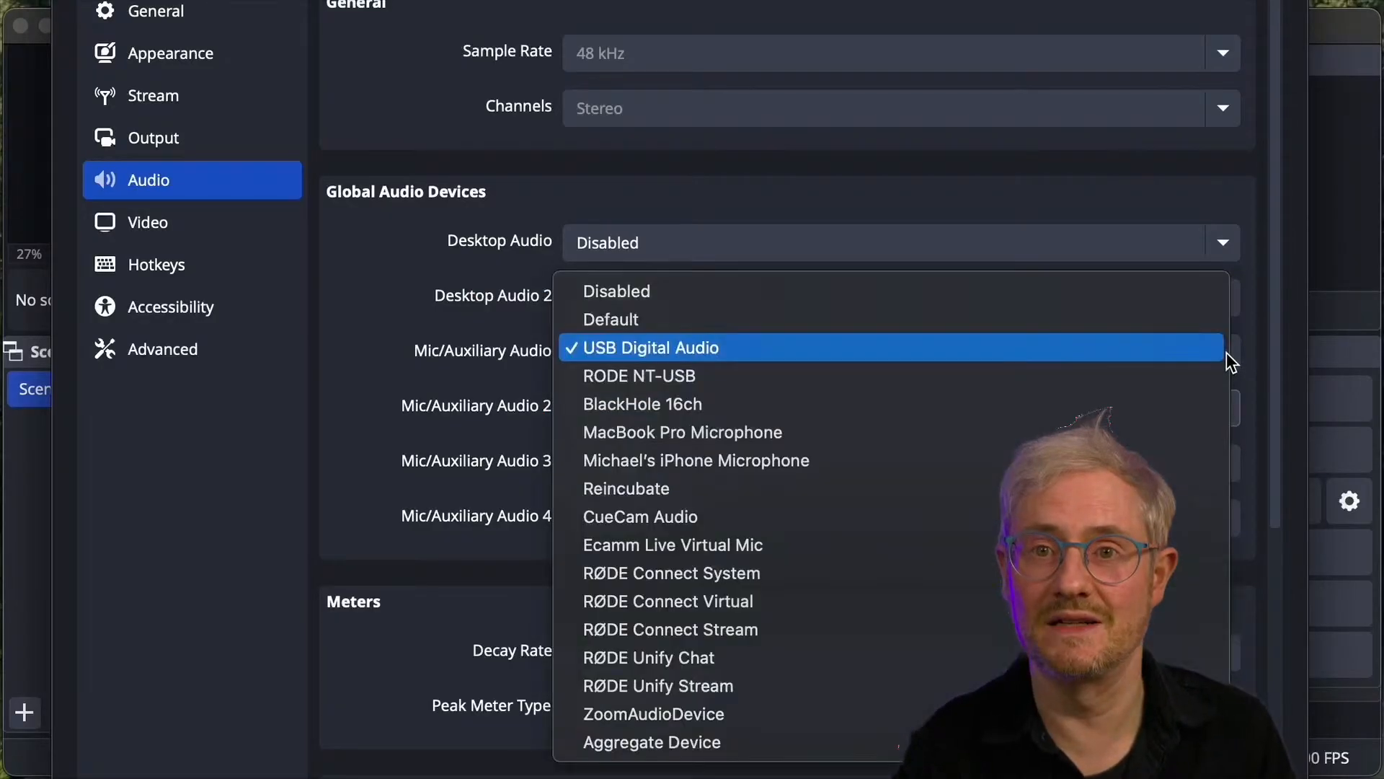
{"action": "left_click", "coordinate": [896, 376]}
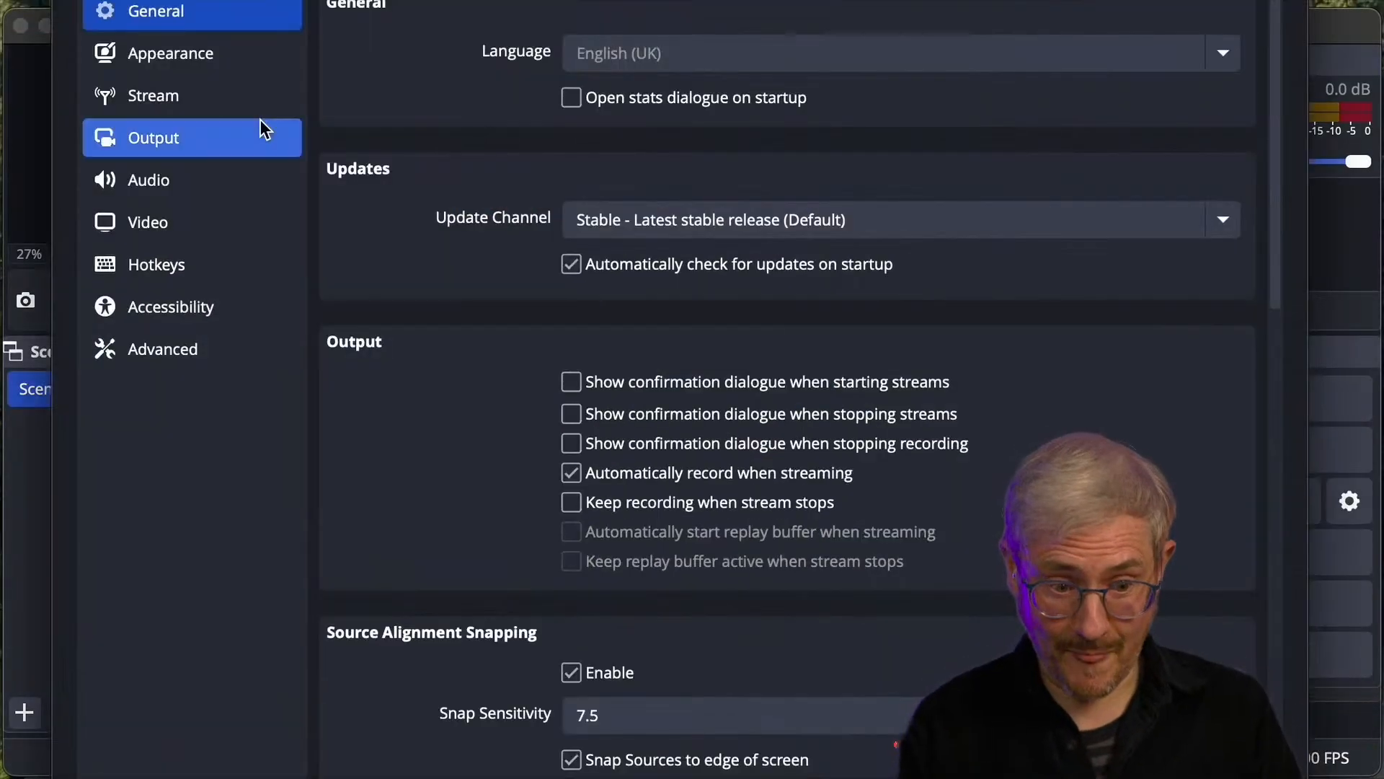
- Examine the recording and streaming output settings and the stream destination options, leaving the settings without changes
{"action": "left_click", "coordinate": [247, 185]}
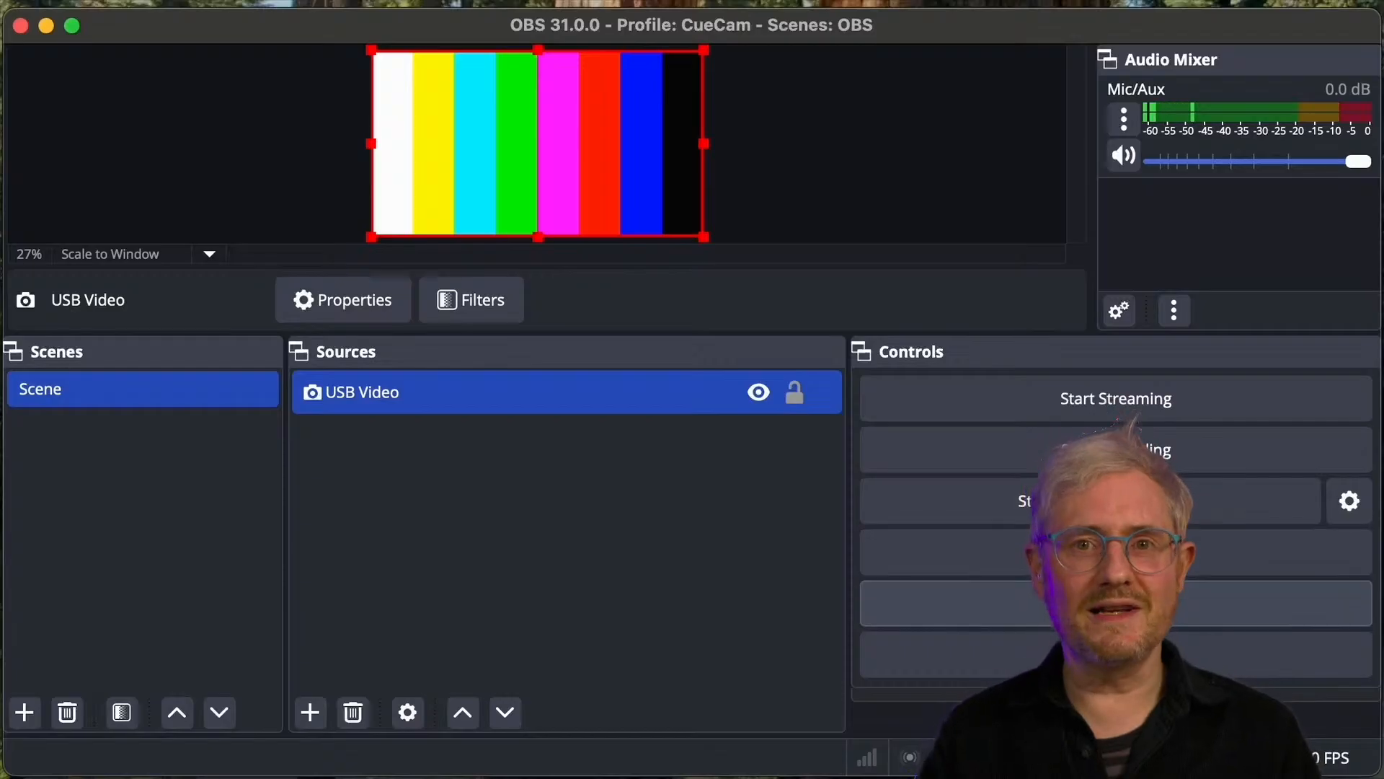
{"action": "left_click", "coordinate": [1116, 604]}
{"action": "left_click", "coordinate": [210, 139]}
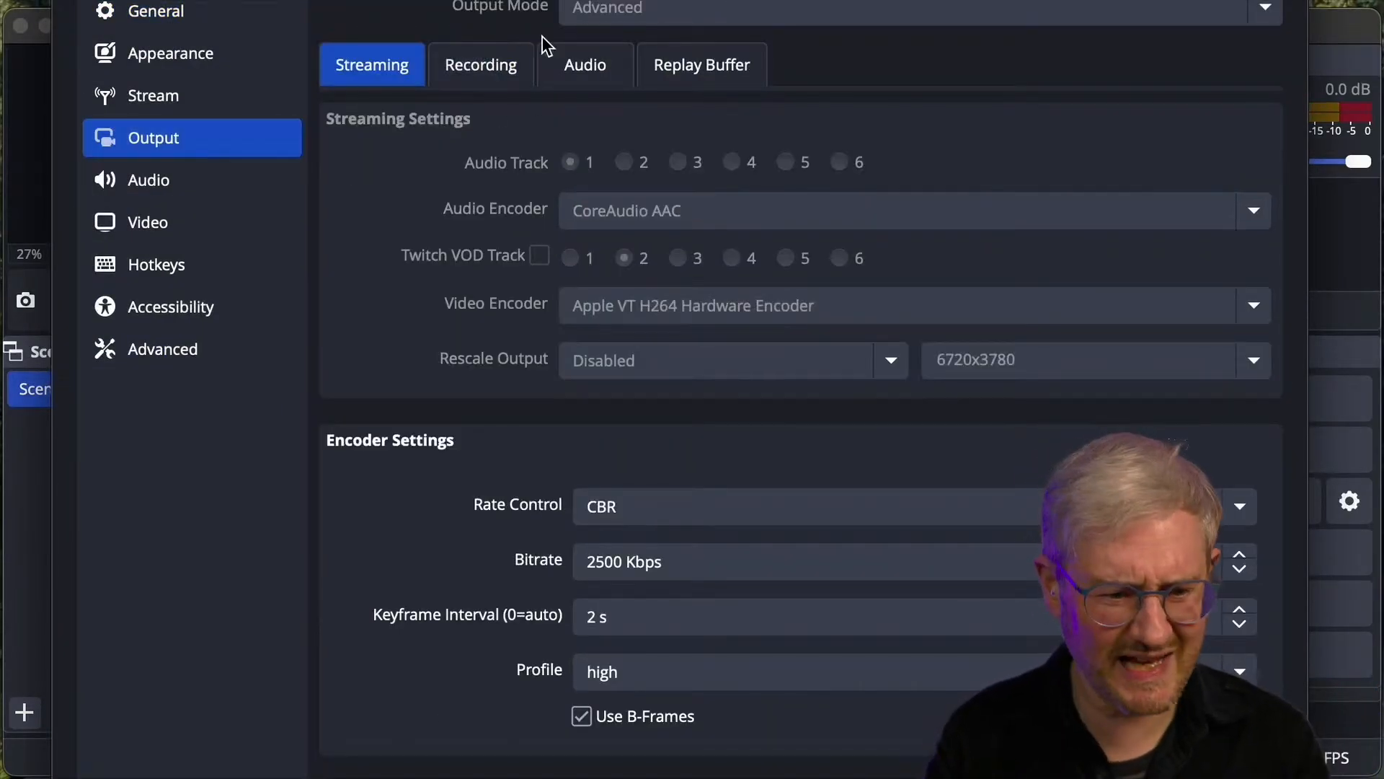
{"action": "left_click", "coordinate": [508, 63]}
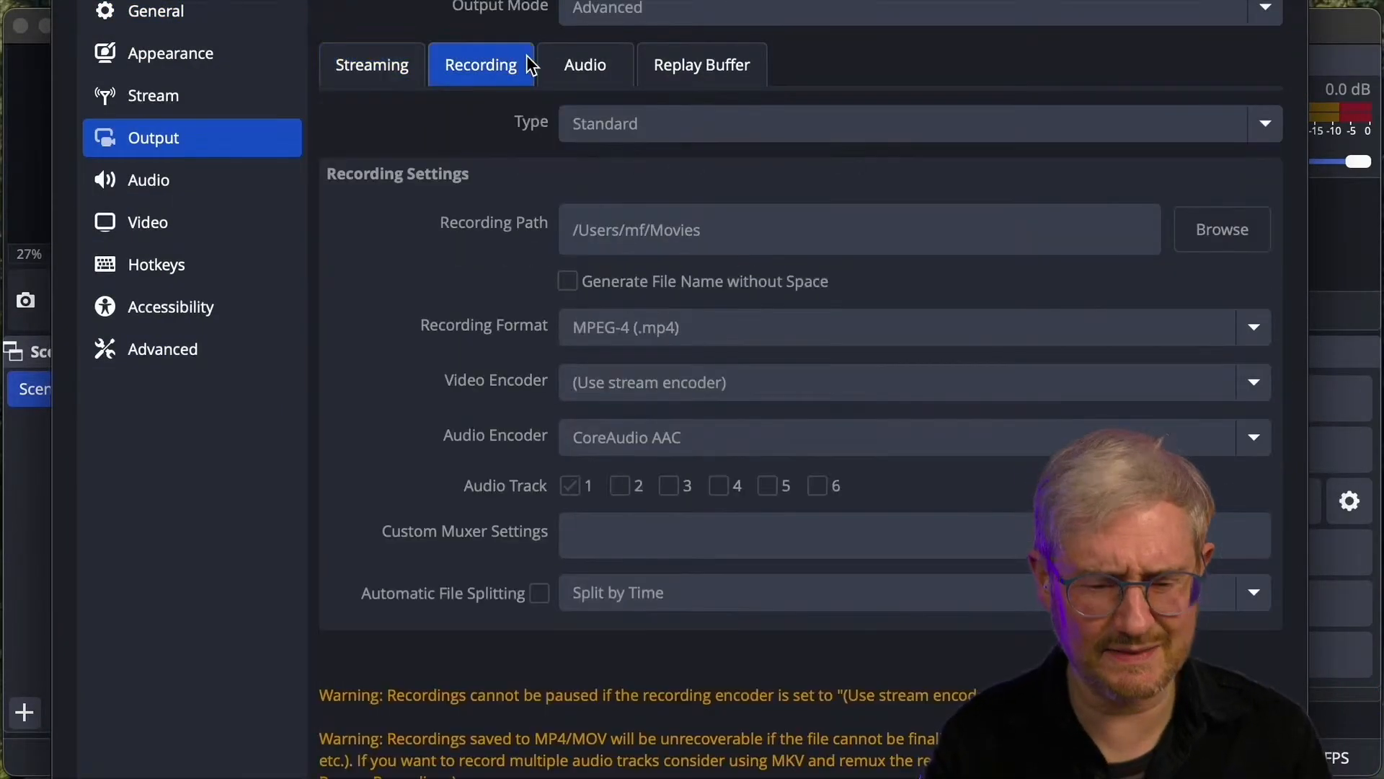
{"action": "left_click", "coordinate": [380, 58]}
{"action": "left_click", "coordinate": [173, 98]}
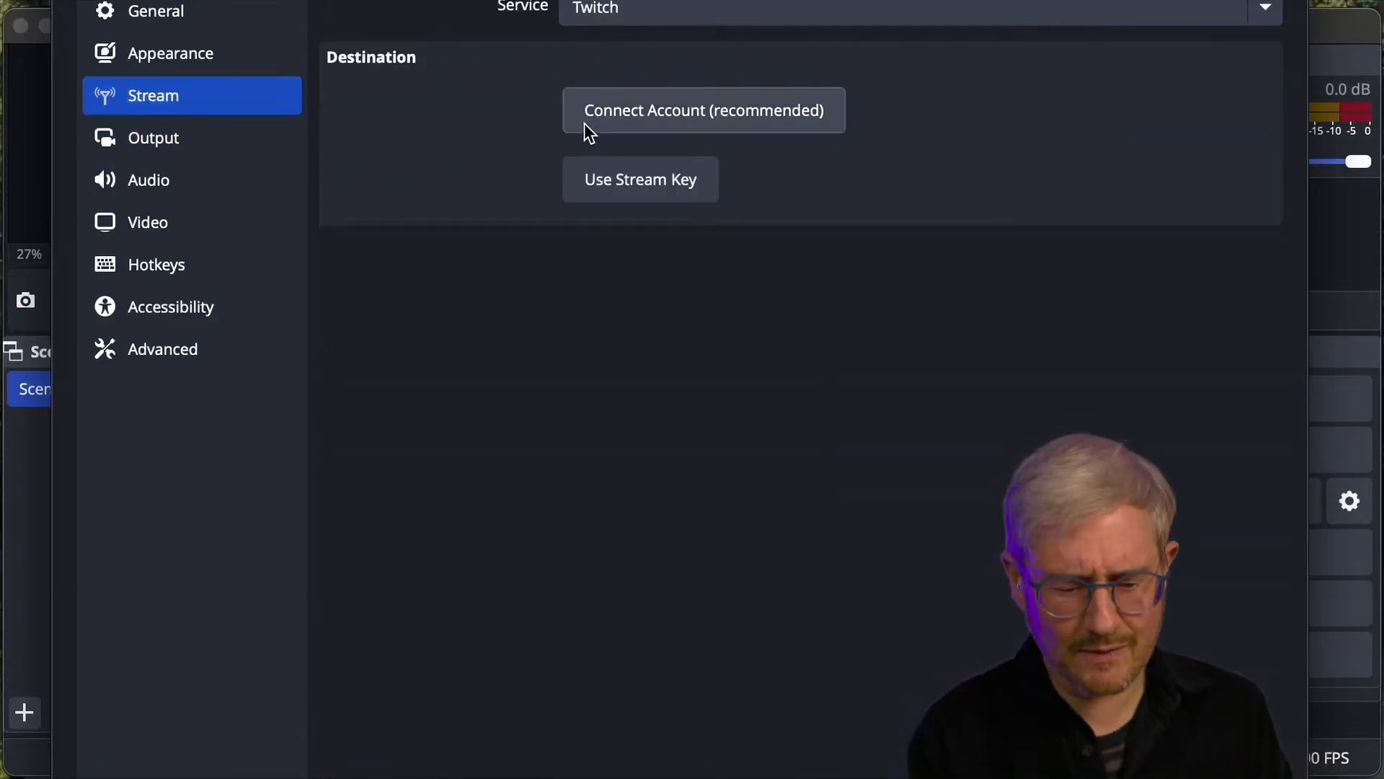
{"action": "key", "text": "Escape"}
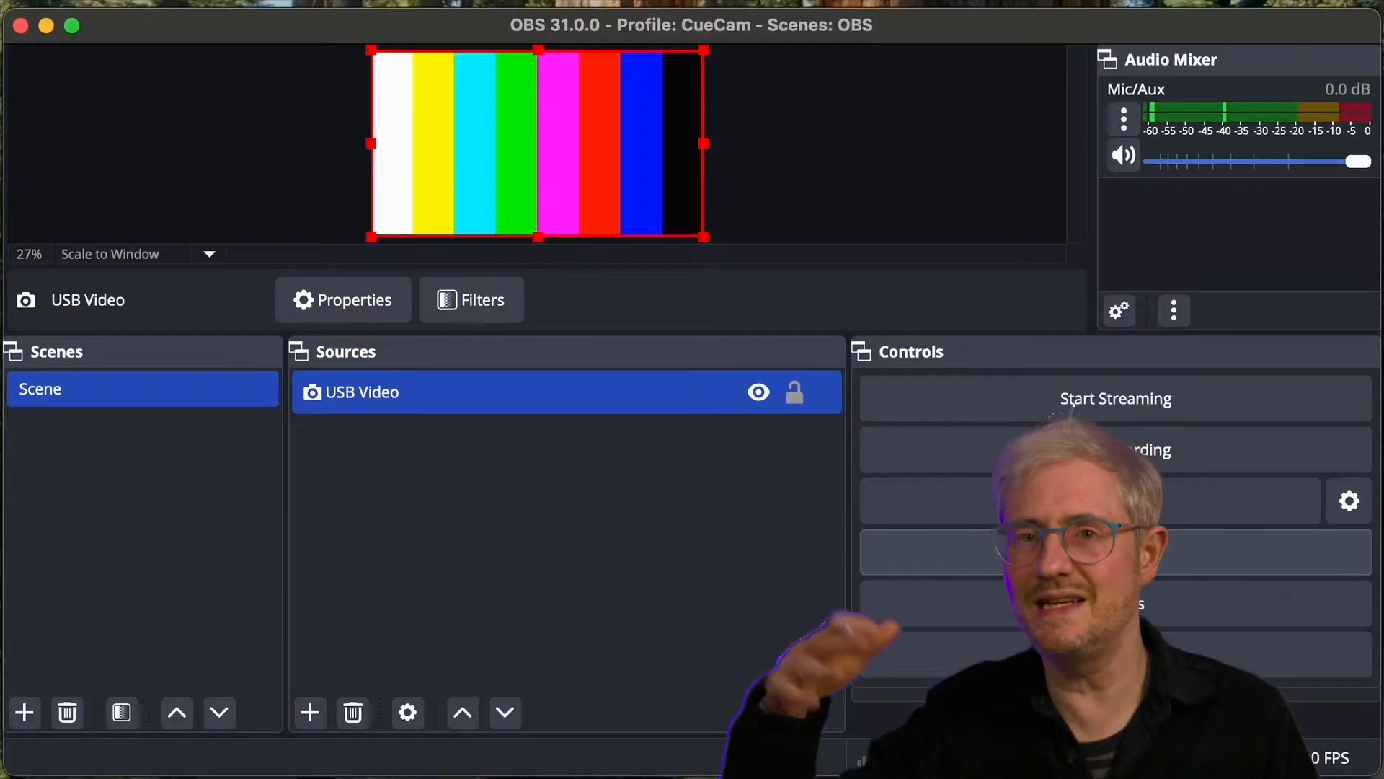
- Look through the streaming service choices and the output, video, appearance and hotkey settings without changing anything
{"action": "left_click", "coordinate": [1111, 604]}
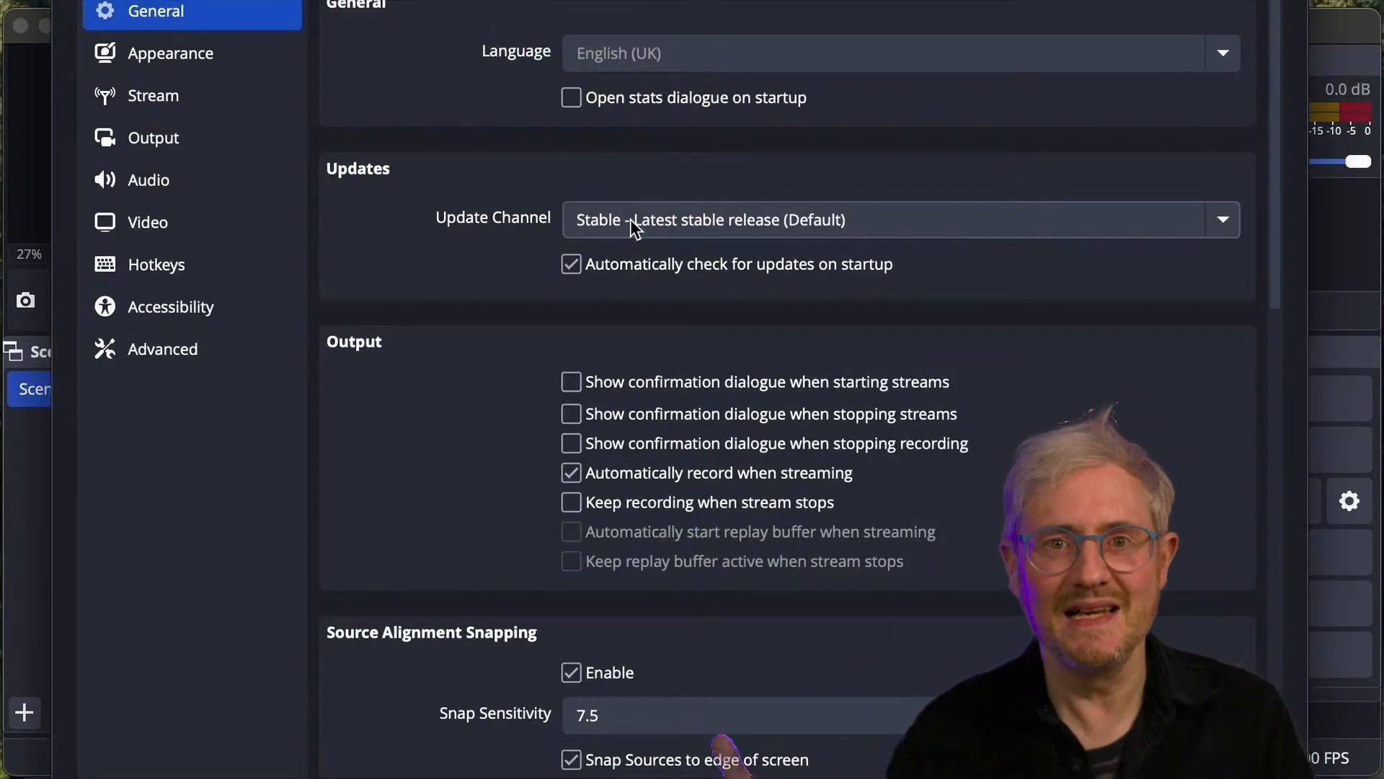
{"action": "left_click", "coordinate": [182, 95]}
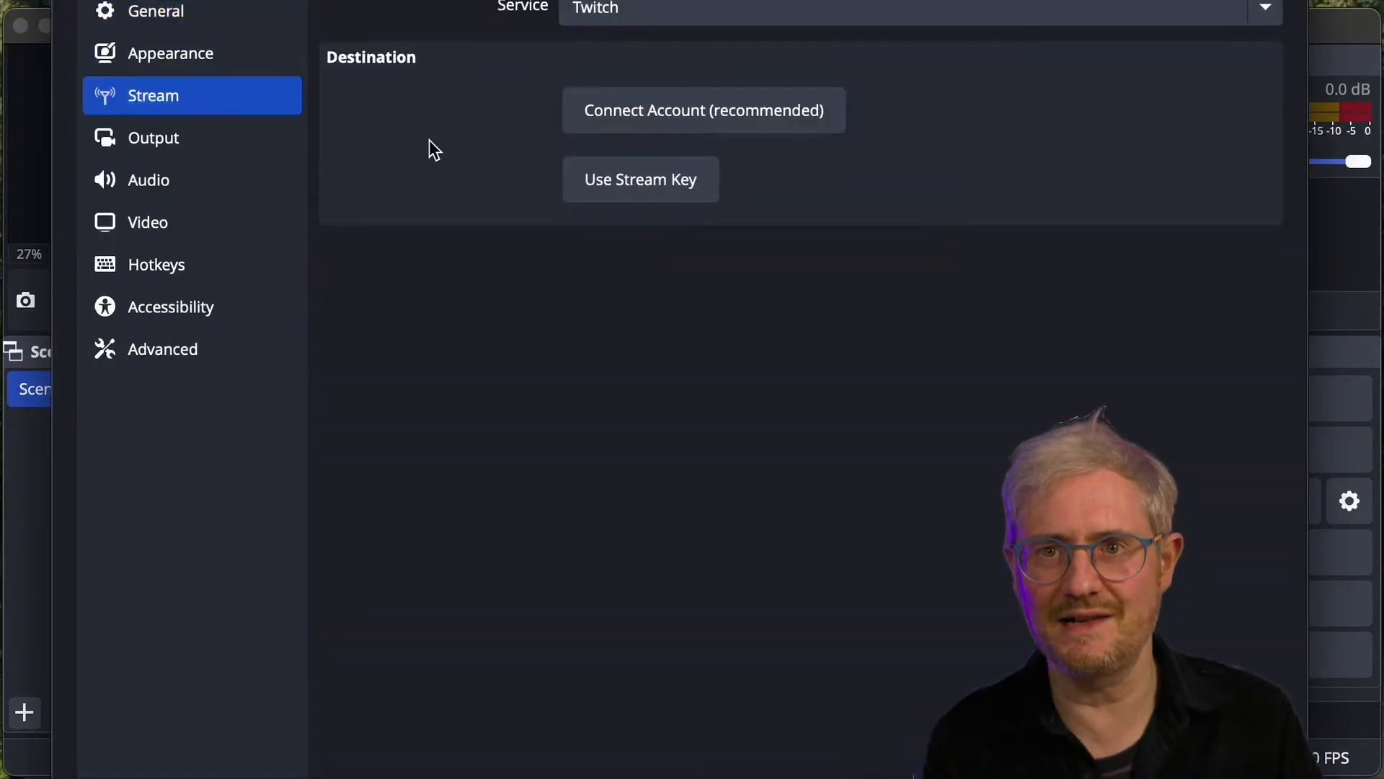
{"action": "left_click", "coordinate": [629, 10]}
{"action": "left_click", "coordinate": [344, 352]}
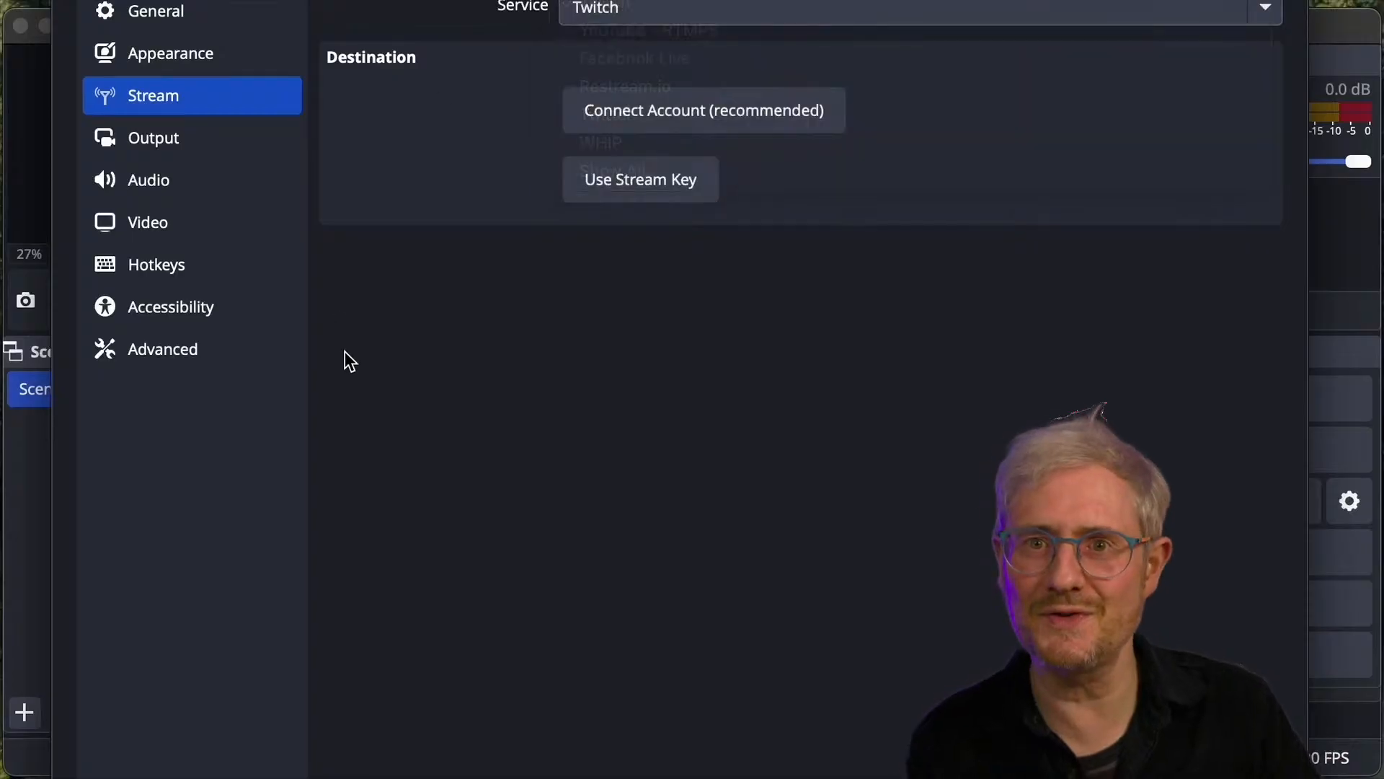
{"action": "left_click", "coordinate": [171, 134]}
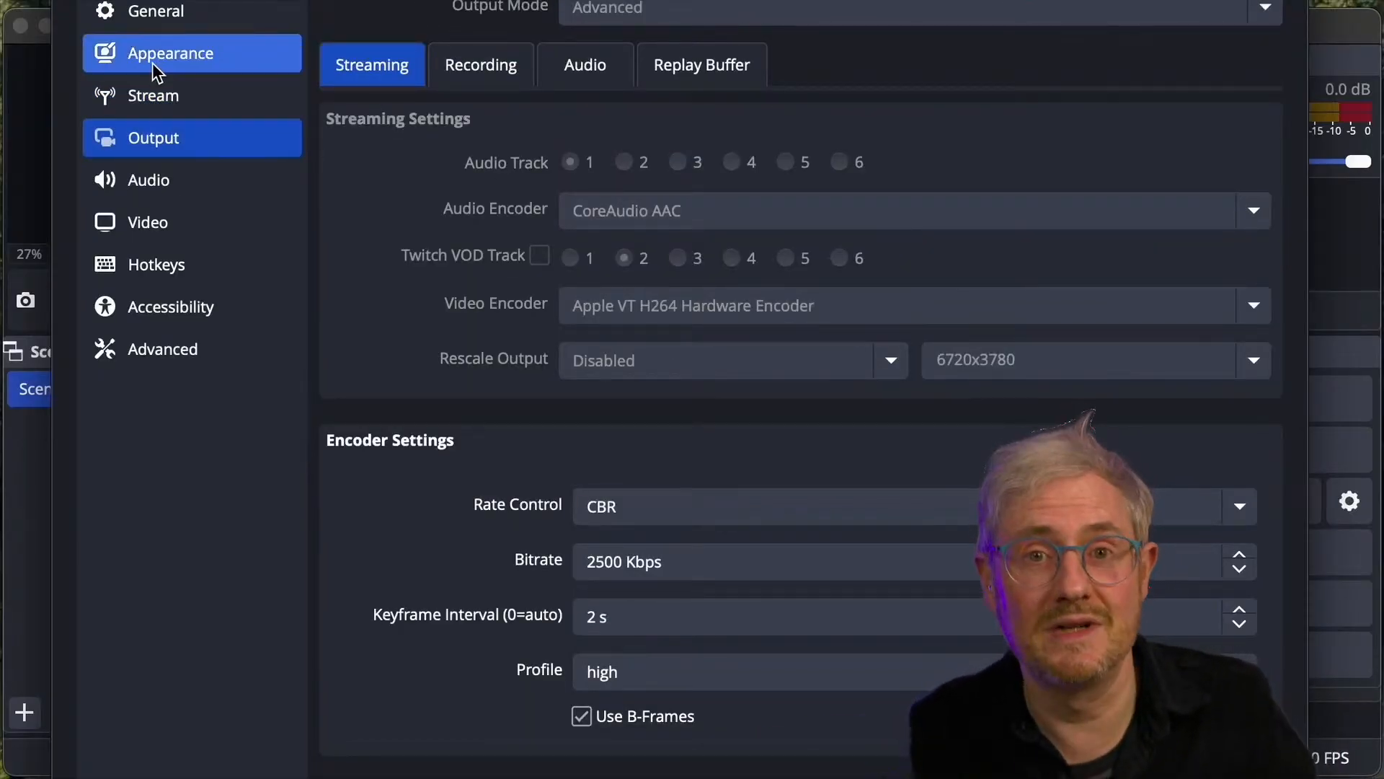
{"action": "left_click", "coordinate": [150, 222]}
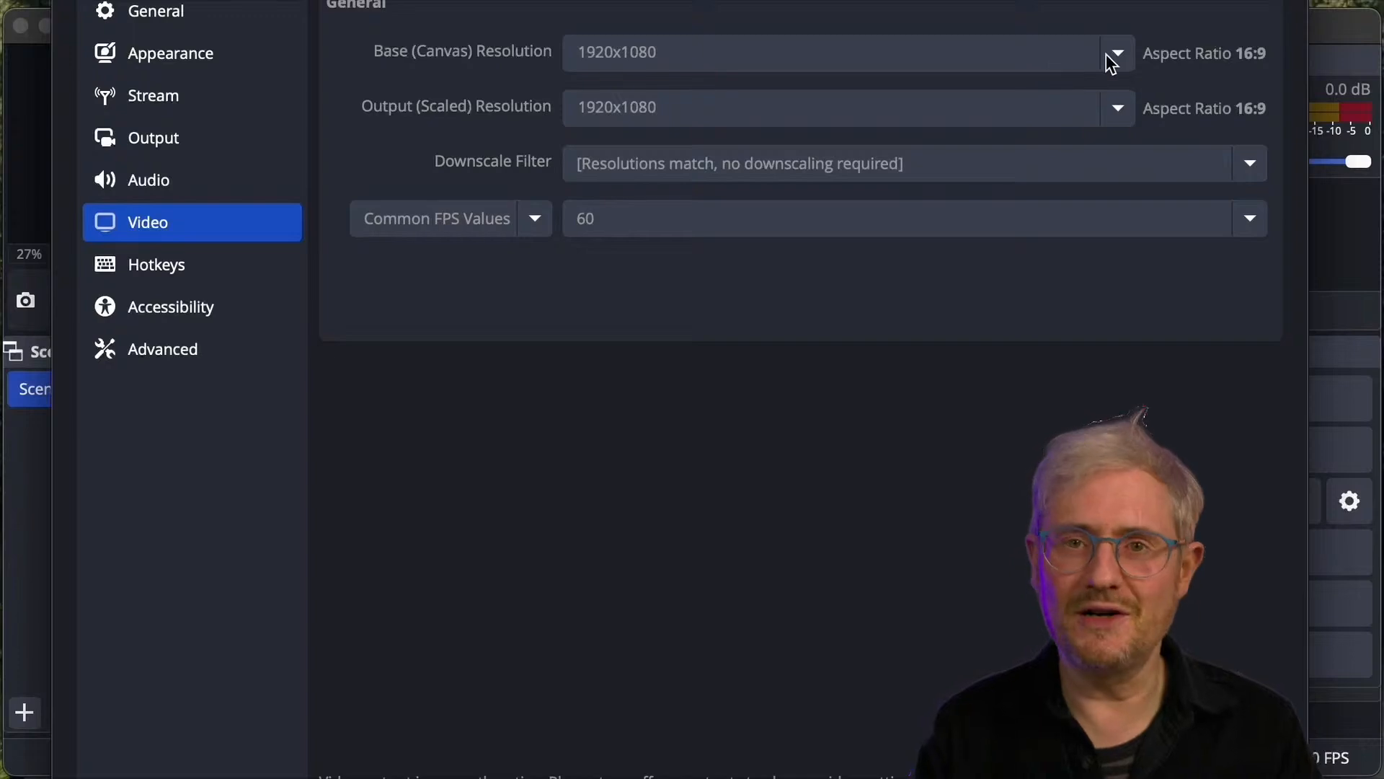
{"action": "left_click", "coordinate": [292, 61]}
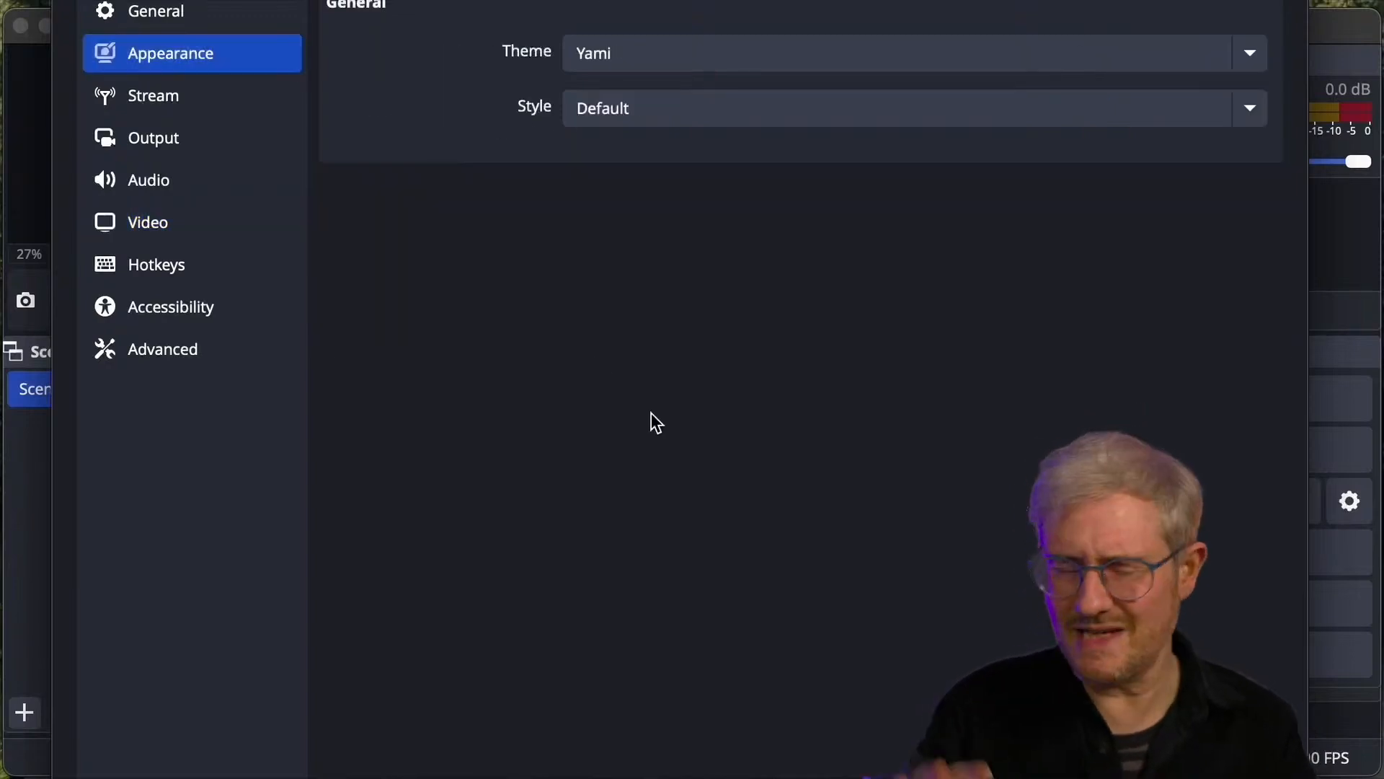
{"action": "left_click", "coordinate": [178, 269]}
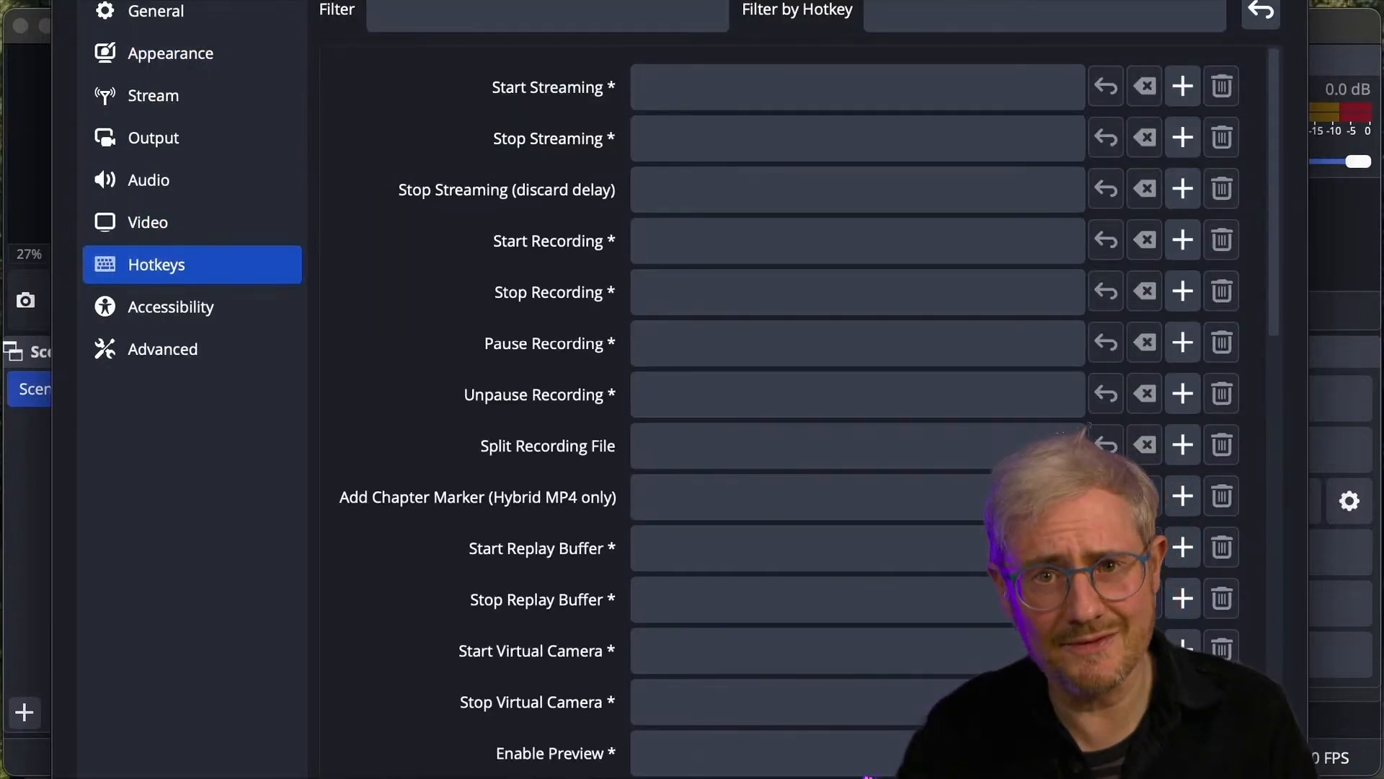
{"action": "key", "text": "Escape"}
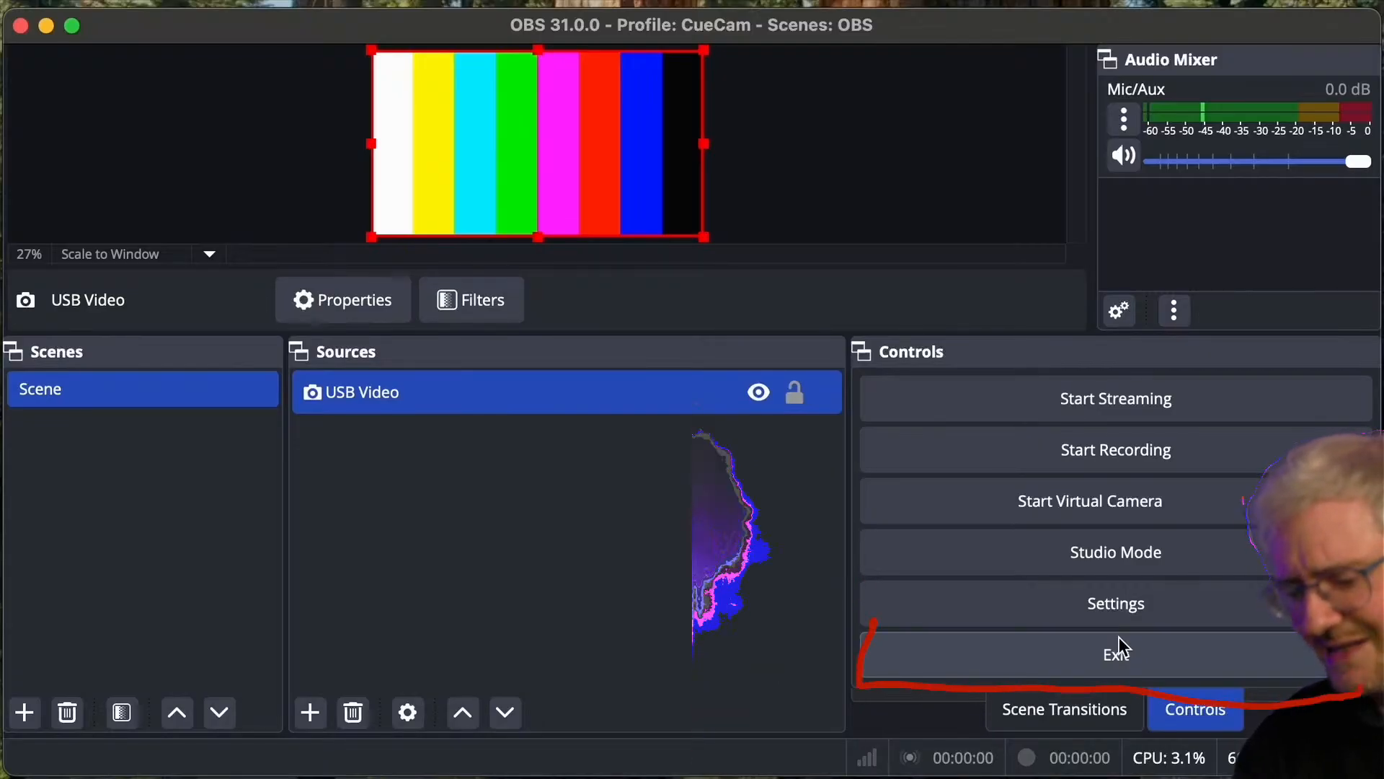
- Exit OBS
{"action": "left_click", "coordinate": [1119, 637]}
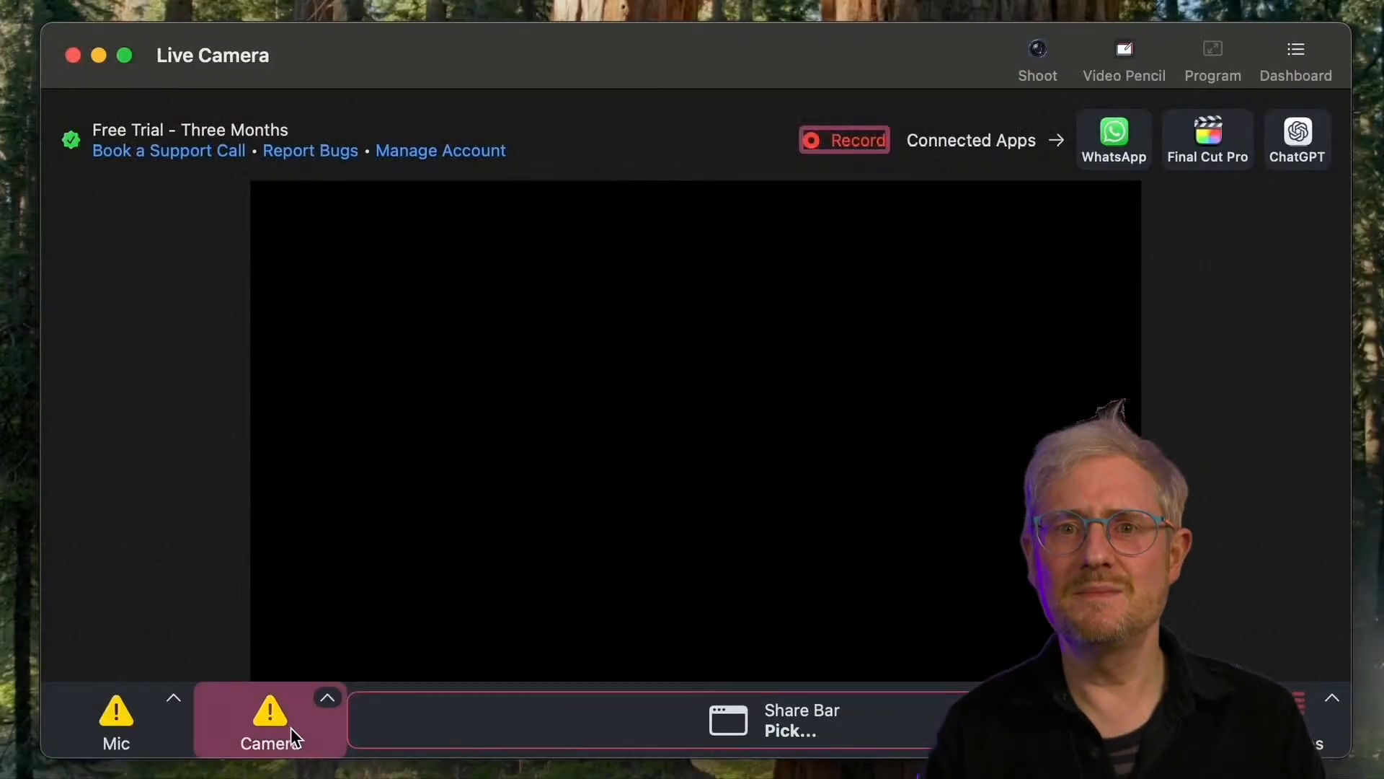
{"action": "left_click", "coordinate": [326, 697]}
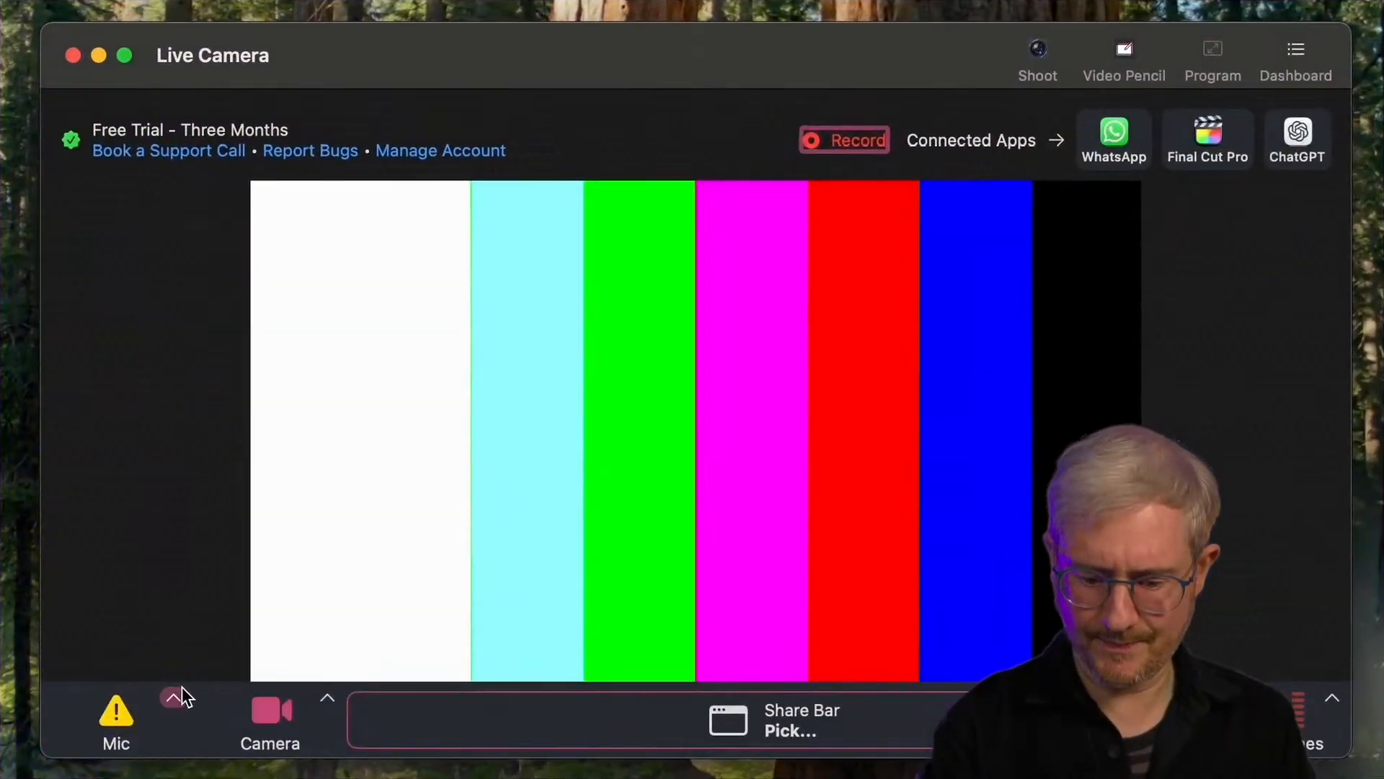
{"action": "left_click", "coordinate": [109, 725]}
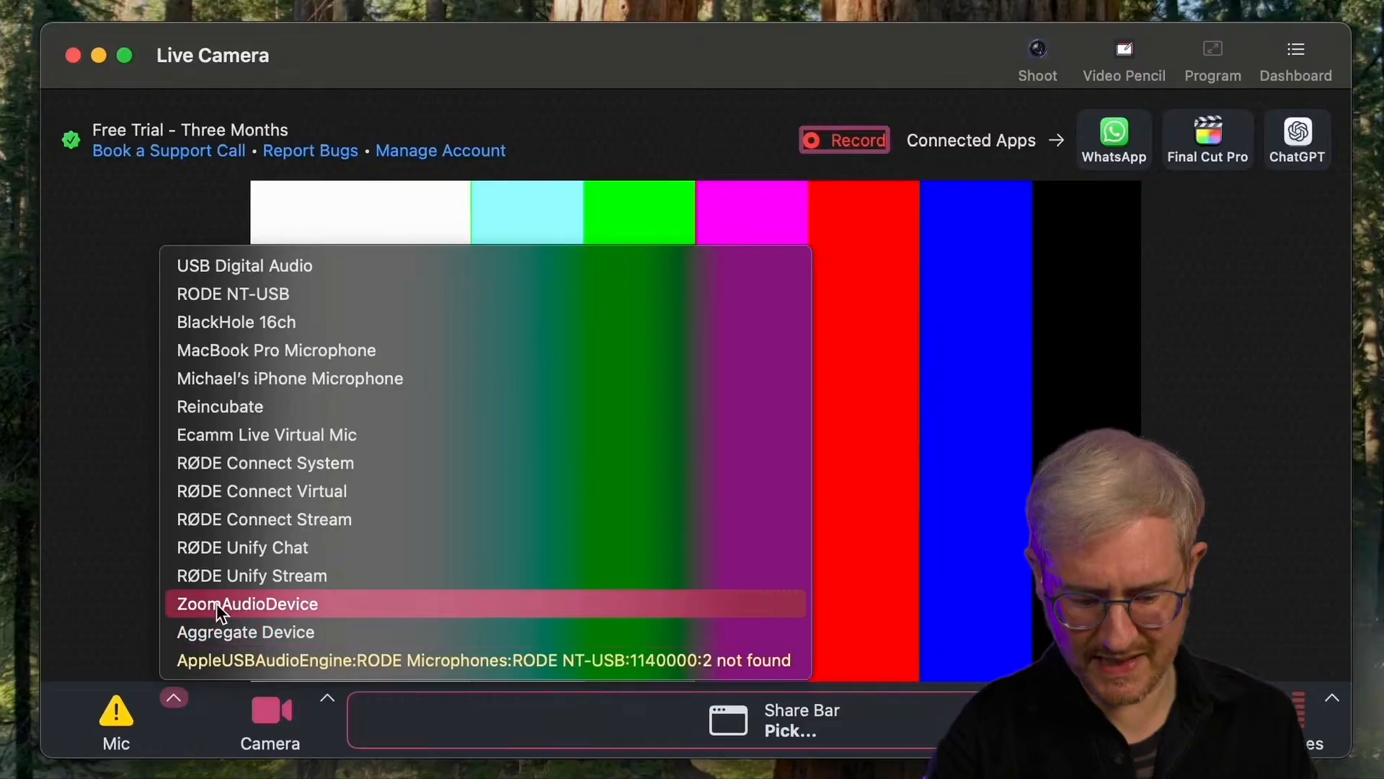
{"action": "left_click", "coordinate": [206, 618]}
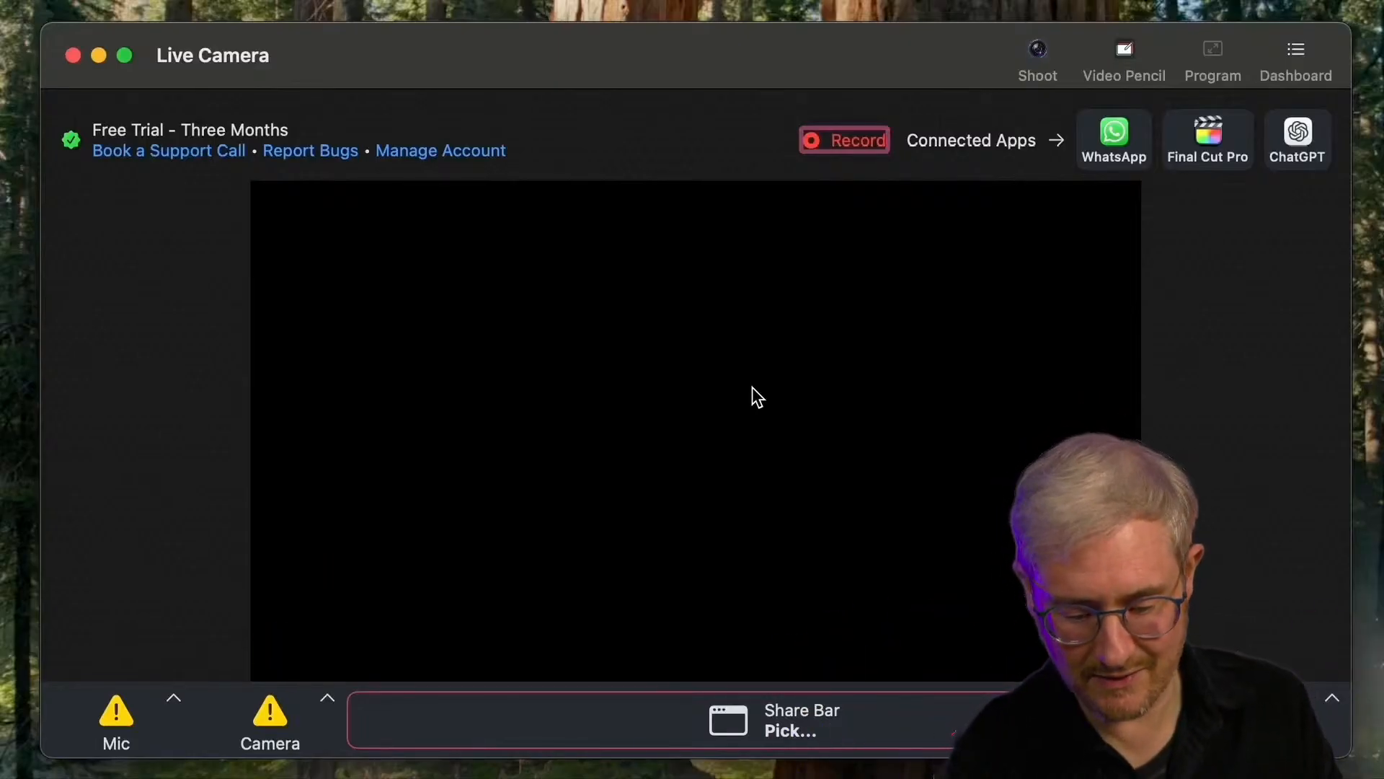
- In CueCam Presenter, set the main camera to USB Video and the microphone to RODE NT-USB
{"action": "left_click", "coordinate": [324, 696]}
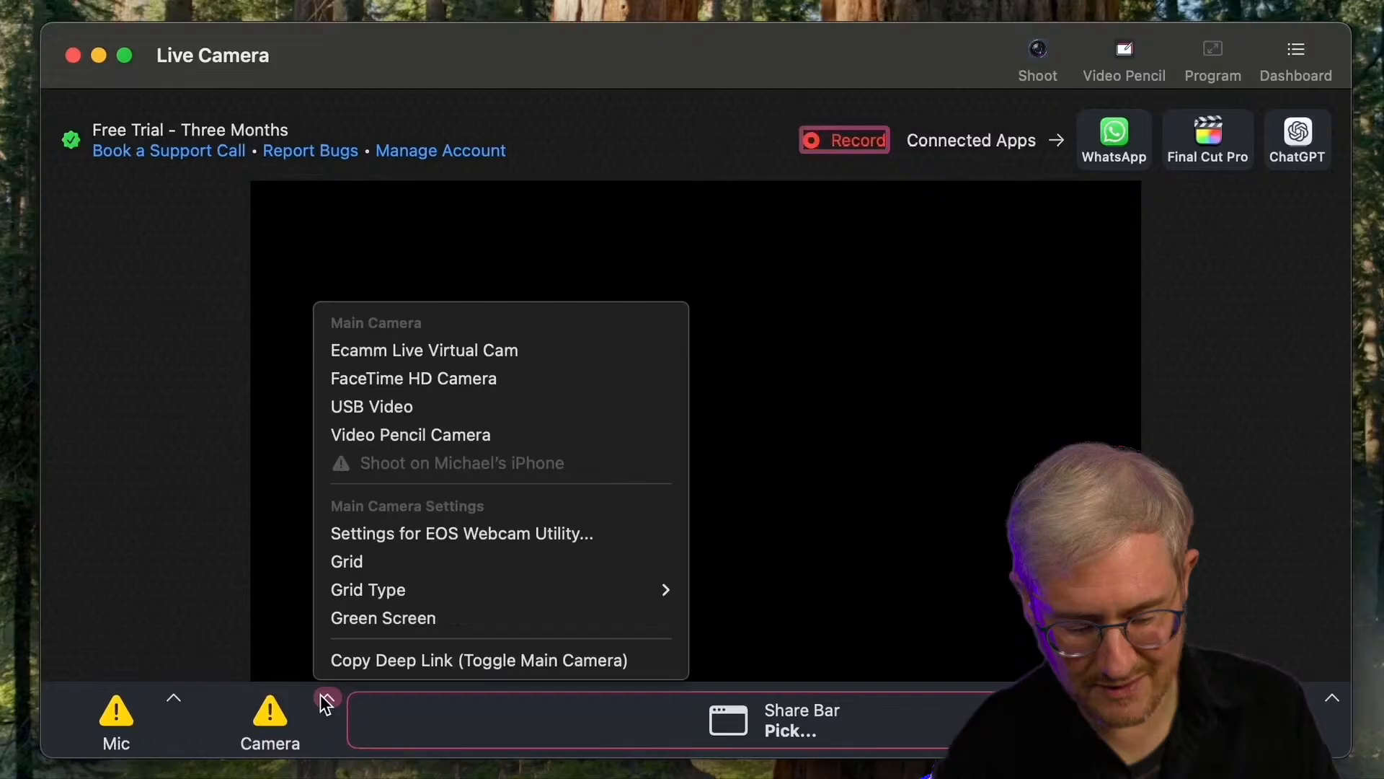
{"action": "left_click", "coordinate": [383, 410]}
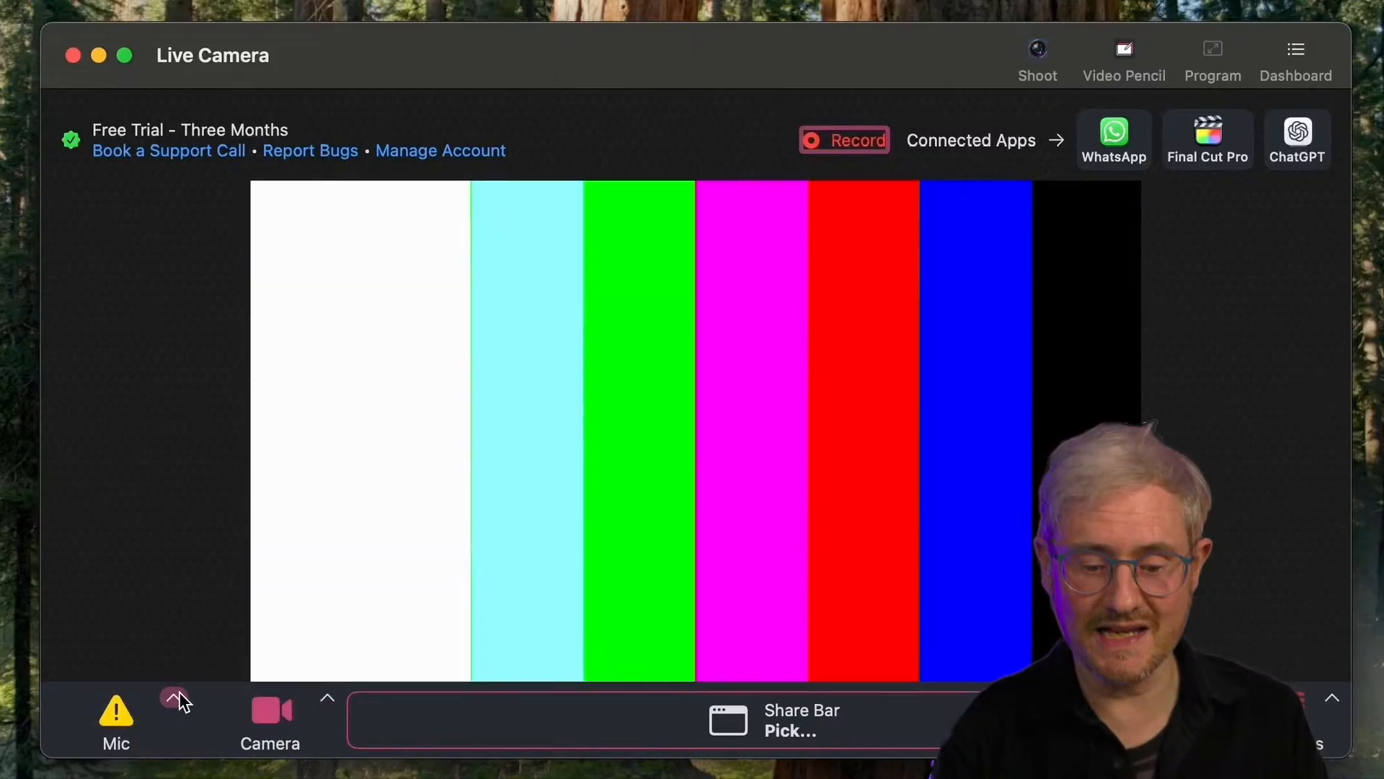
{"action": "left_click", "coordinate": [175, 696]}
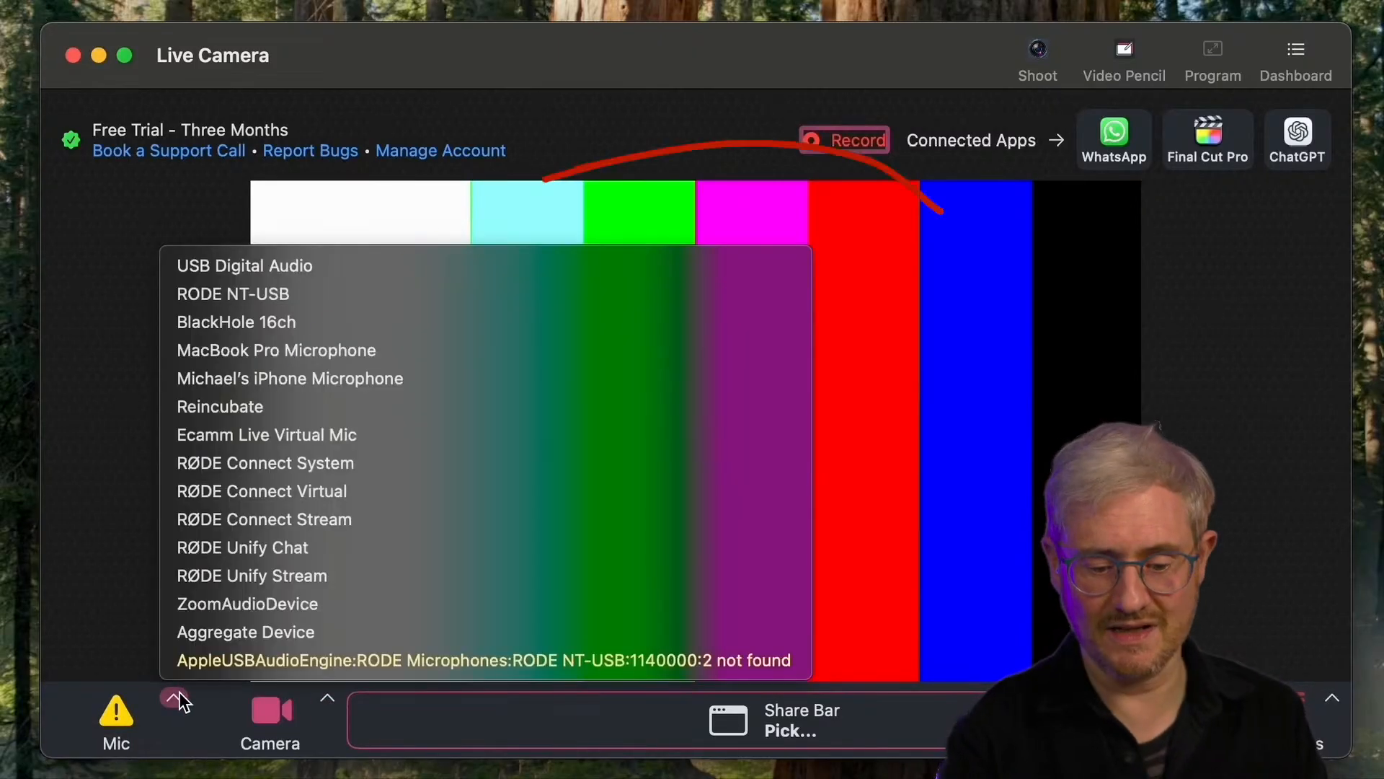
{"action": "left_click", "coordinate": [288, 280]}
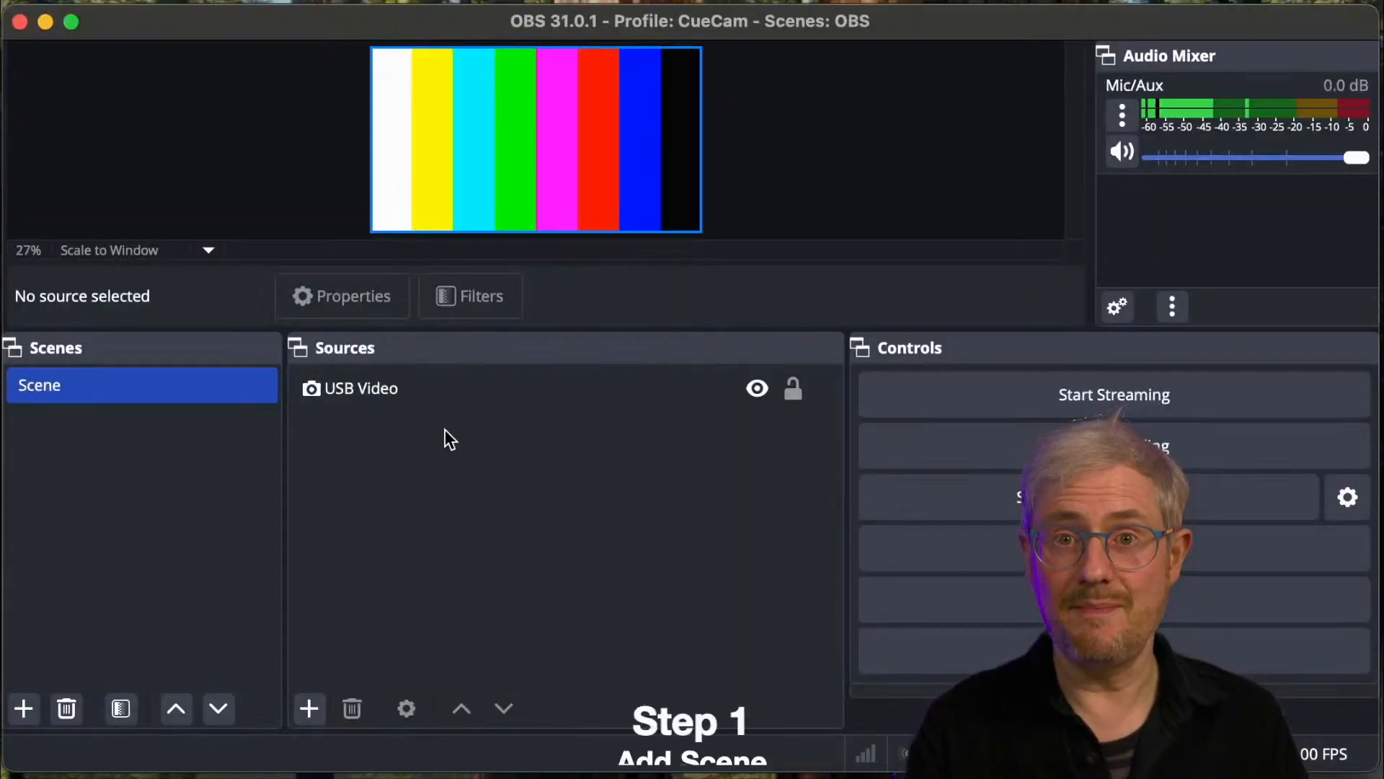
- In OBS, add a new scene named Screen Share
{"action": "left_click", "coordinate": [26, 716]}
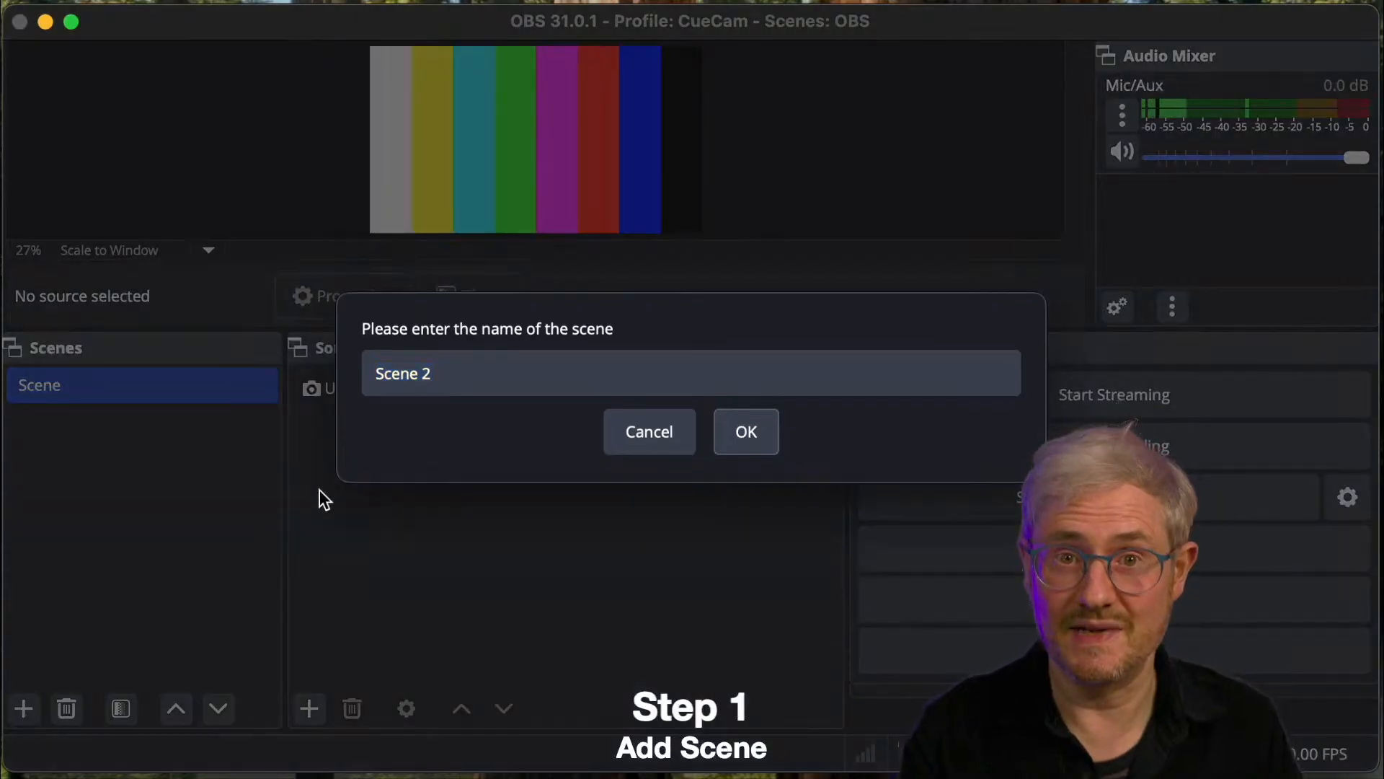
{"action": "left_click_drag", "start_coordinate": [467, 389], "coordinate": [325, 377]}
{"action": "type", "text": "Scr"}
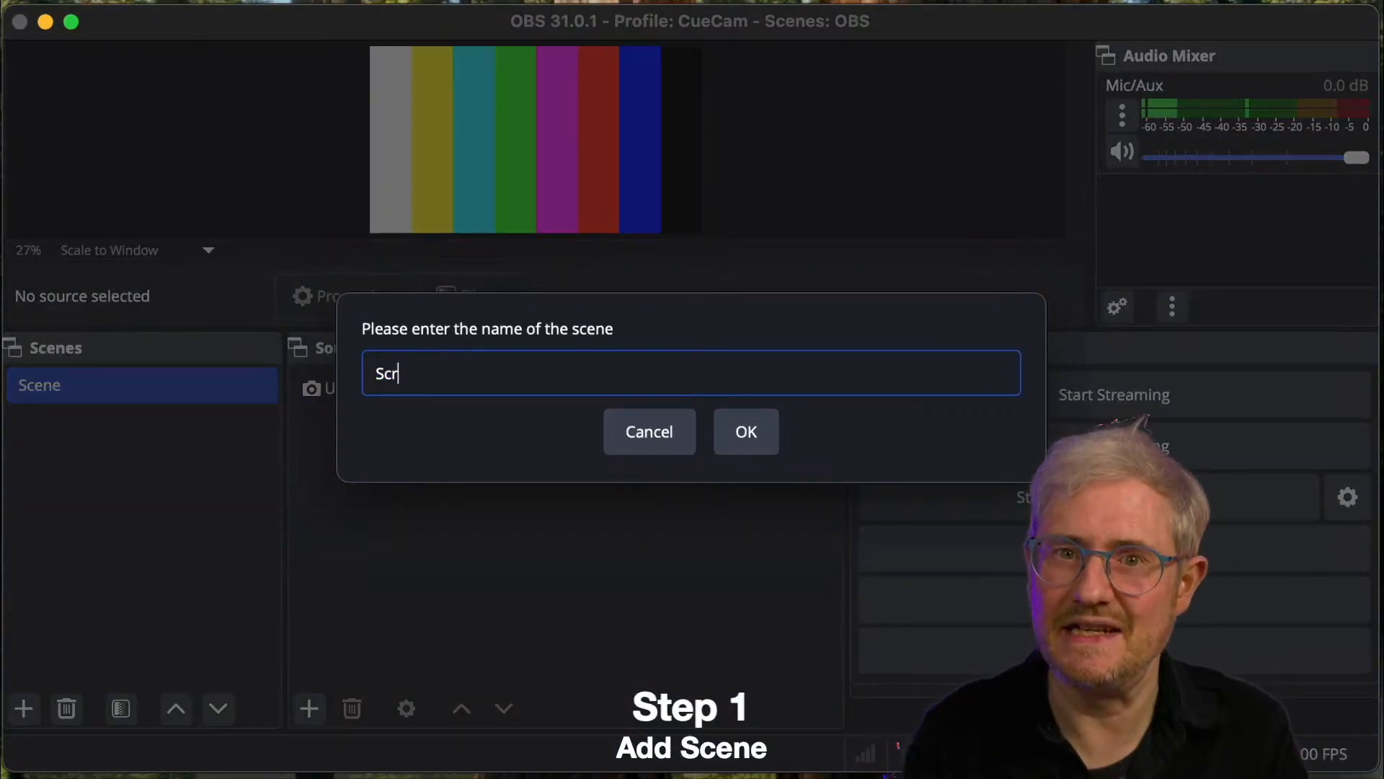
{"action": "type", "text": "een Sha"}
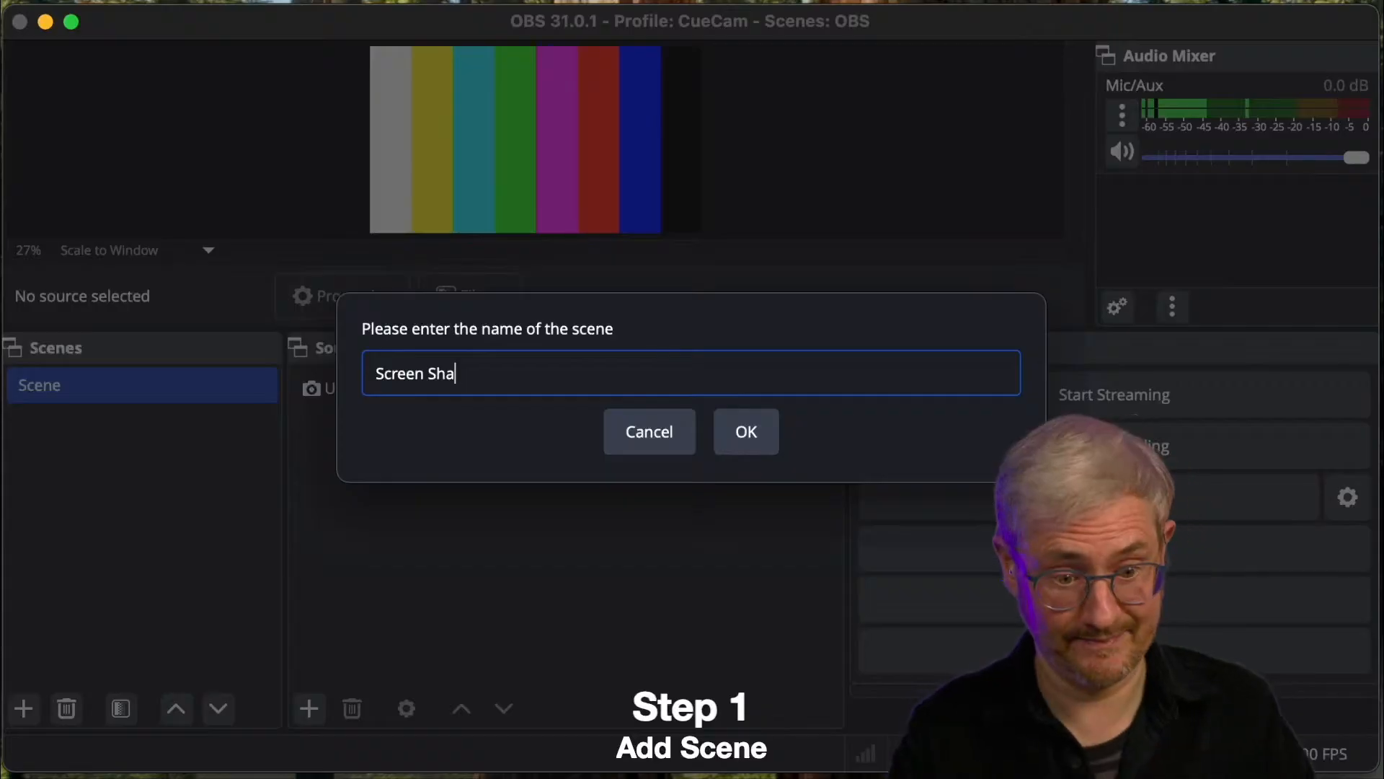
{"action": "type", "text": "re"}
{"action": "key", "text": "Return"}
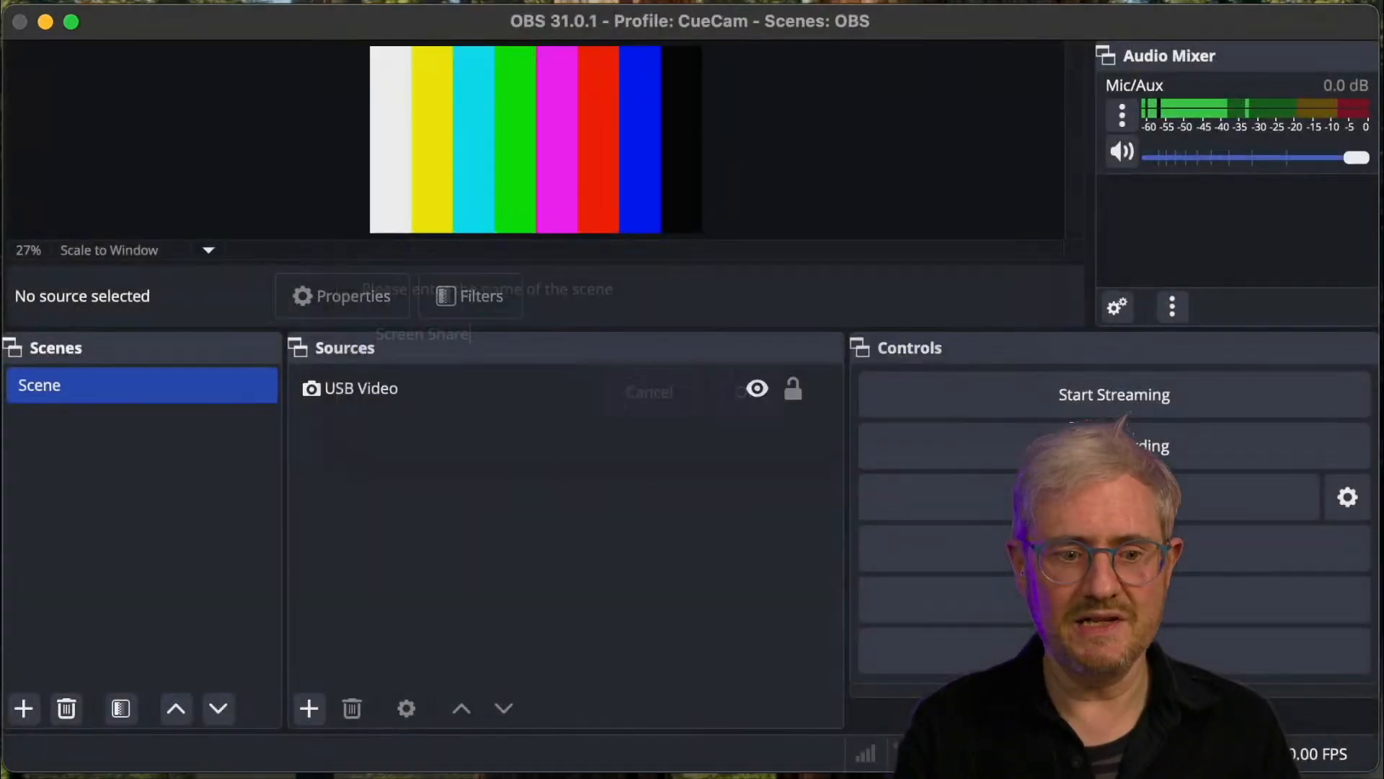
- Add a new macOS Screen Capture source to the Screen Share scene, keeping its default name
{"action": "left_click", "coordinate": [310, 709]}
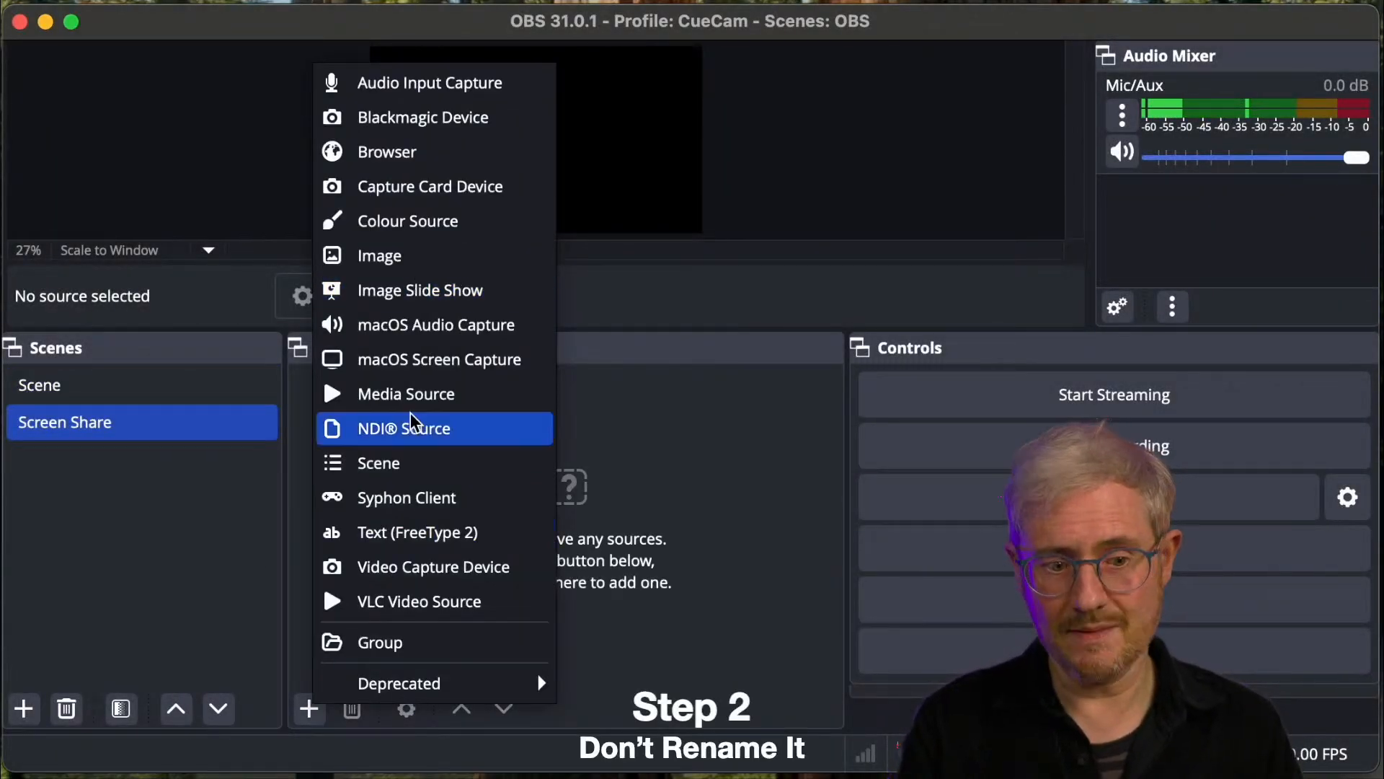
{"action": "left_click", "coordinate": [423, 361]}
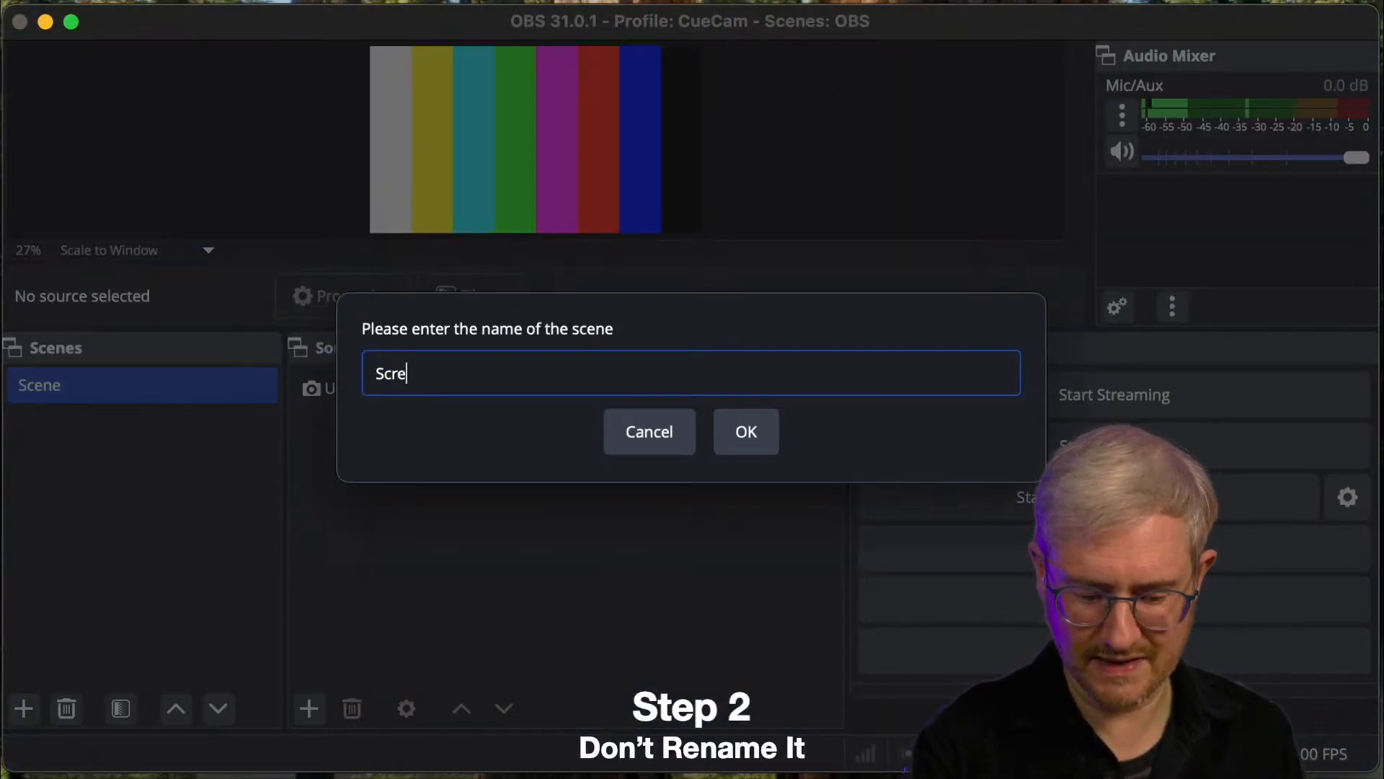
{"action": "type", "text": "n Sh"}
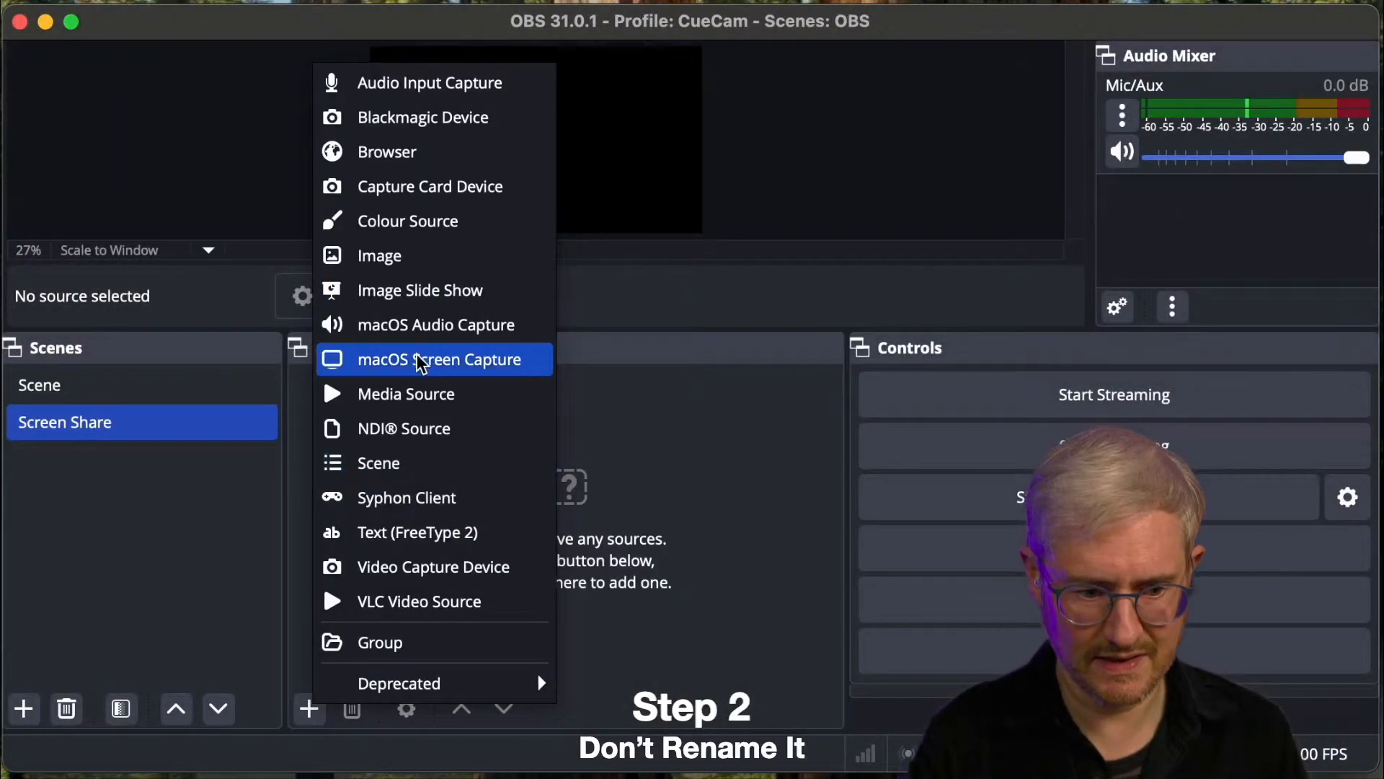
{"action": "left_click", "coordinate": [423, 361]}
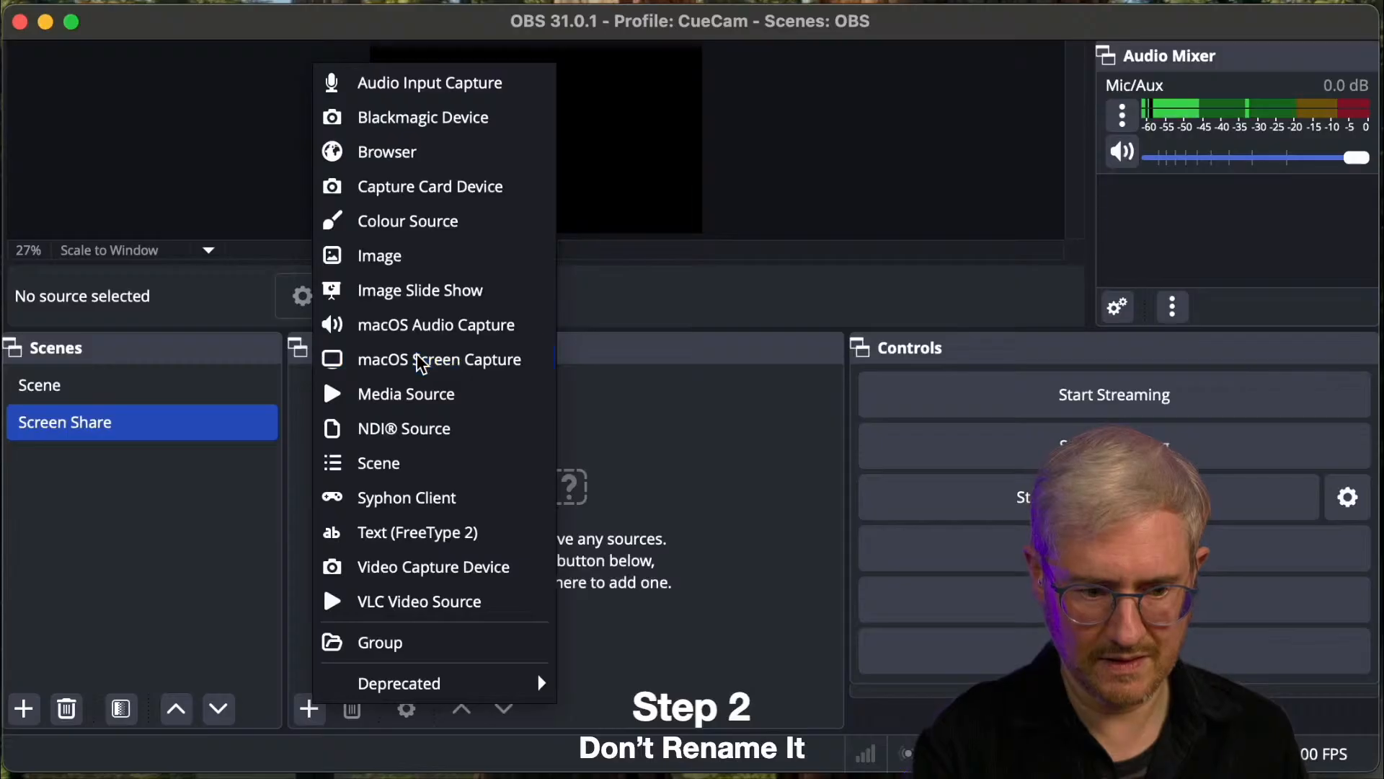
{"action": "left_click", "coordinate": [423, 360]}
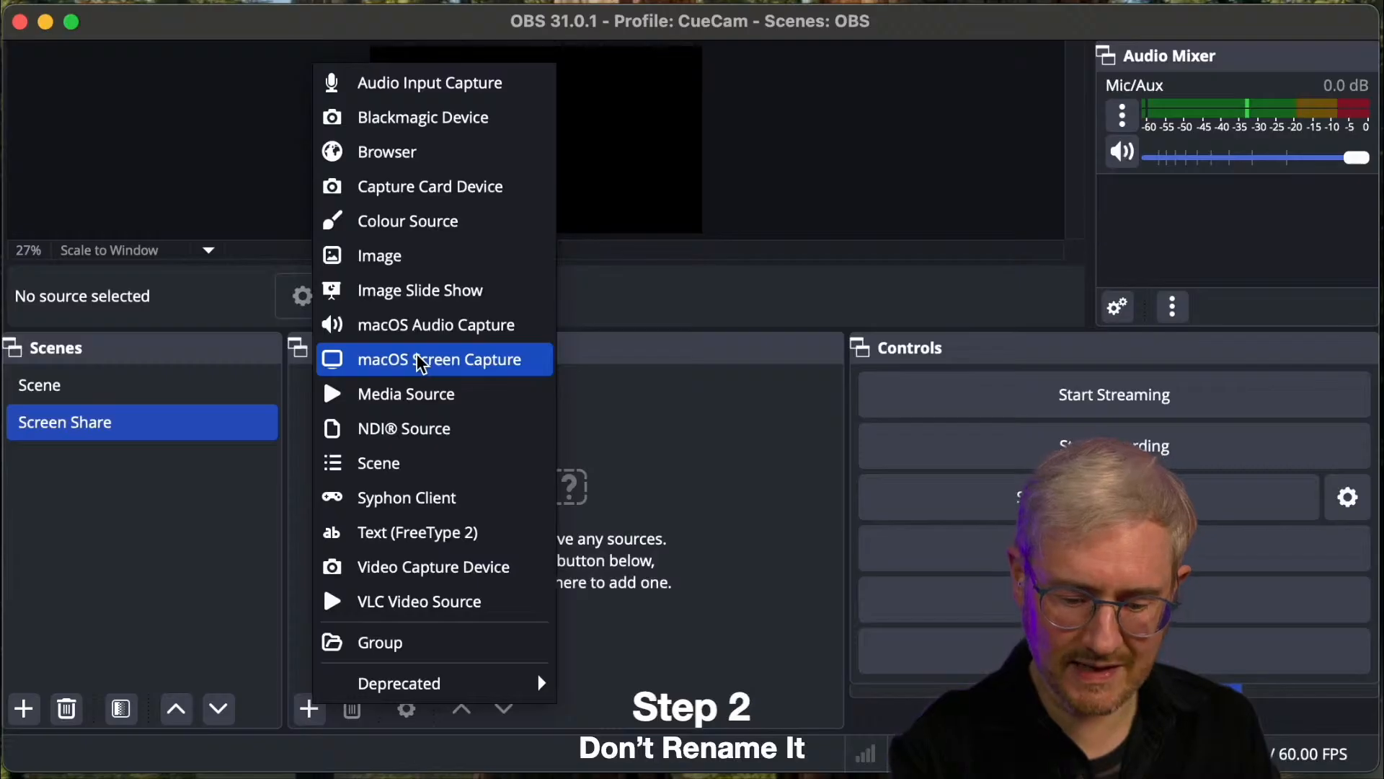
{"action": "left_click", "coordinate": [424, 362]}
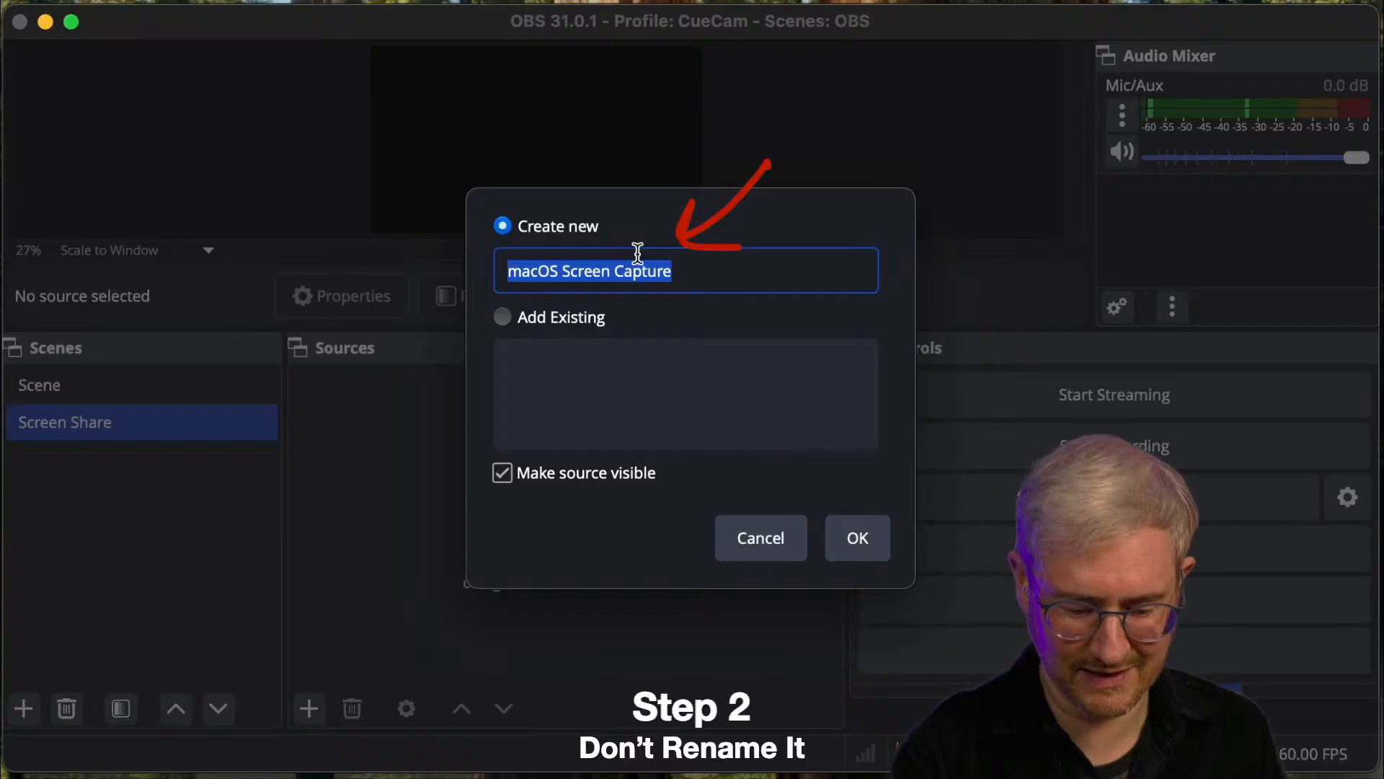
{"action": "key", "text": "Return"}
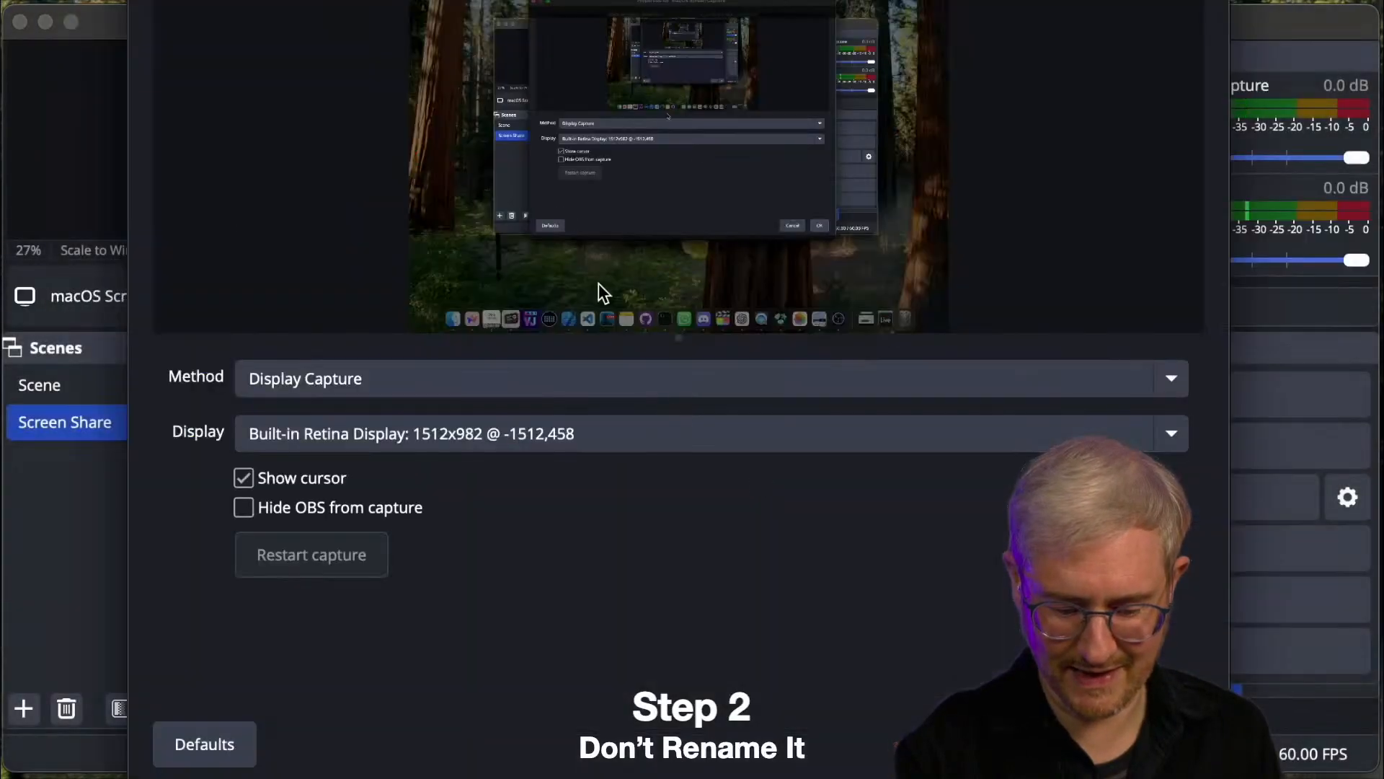
{"action": "left_click", "coordinate": [473, 373]}
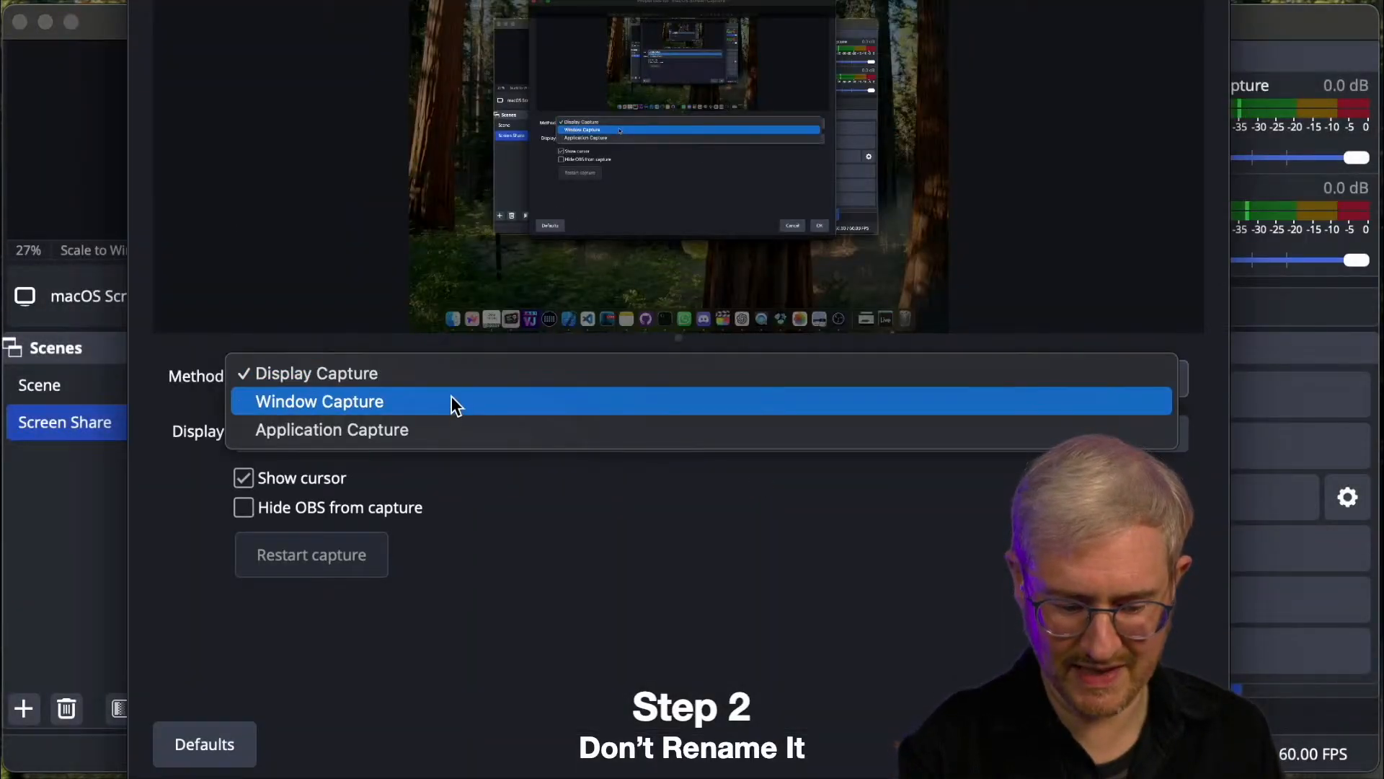
{"action": "left_click", "coordinate": [596, 291]}
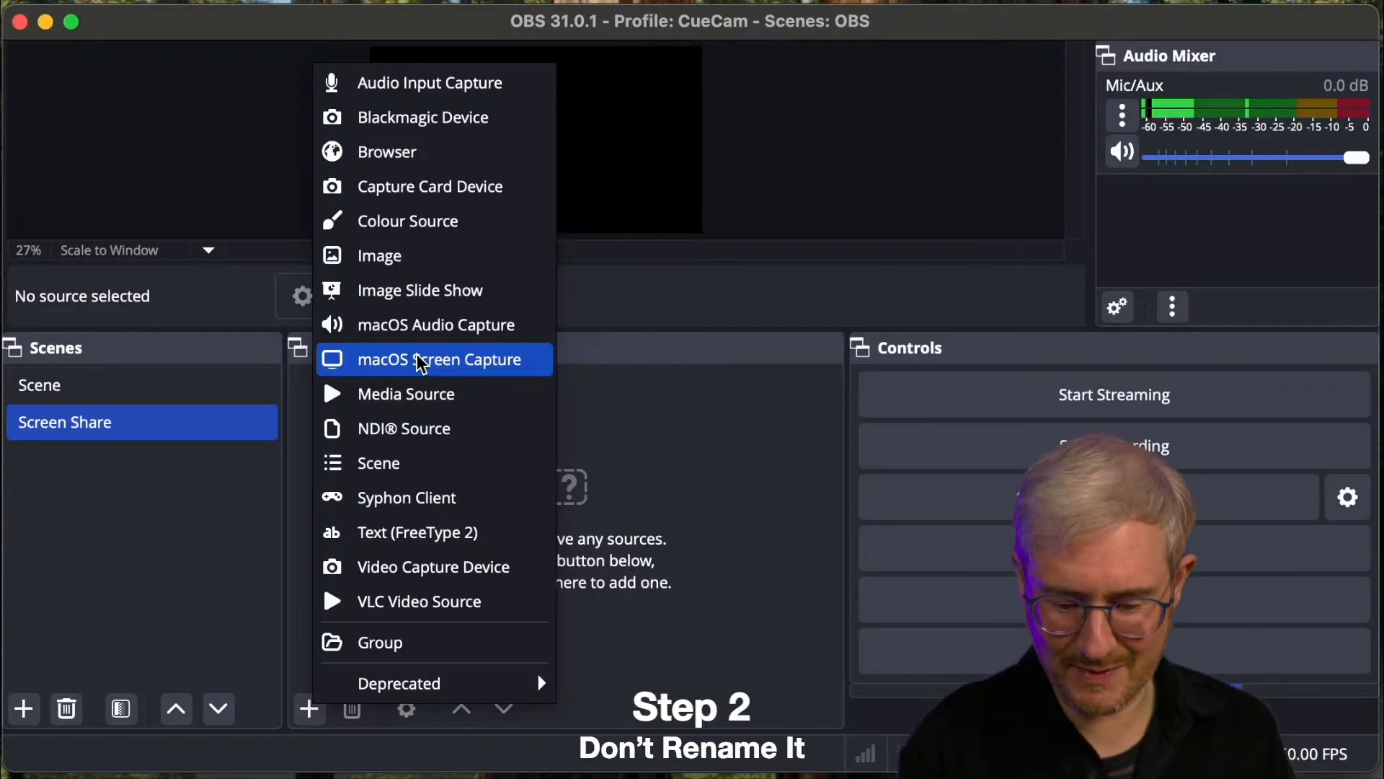
{"action": "left_click", "coordinate": [422, 359]}
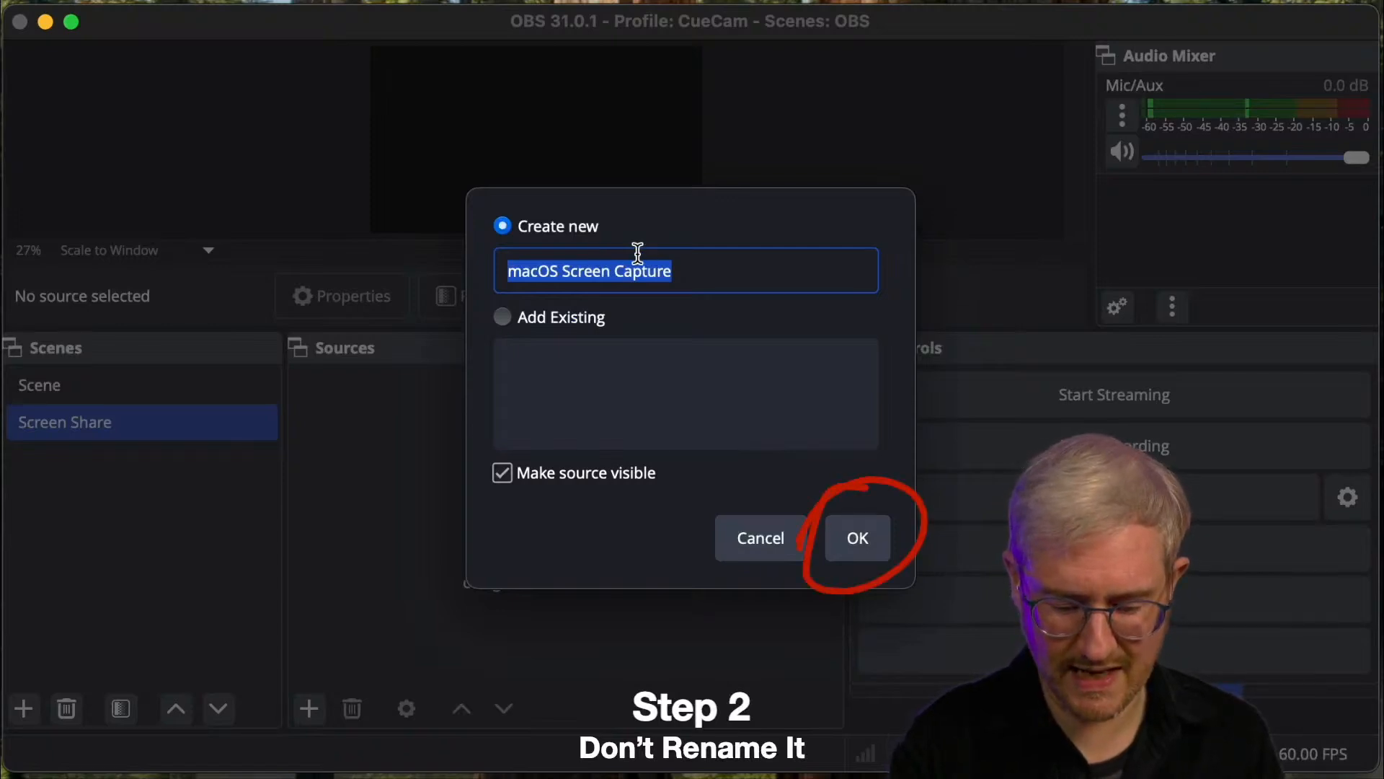
{"action": "left_click", "coordinate": [847, 544]}
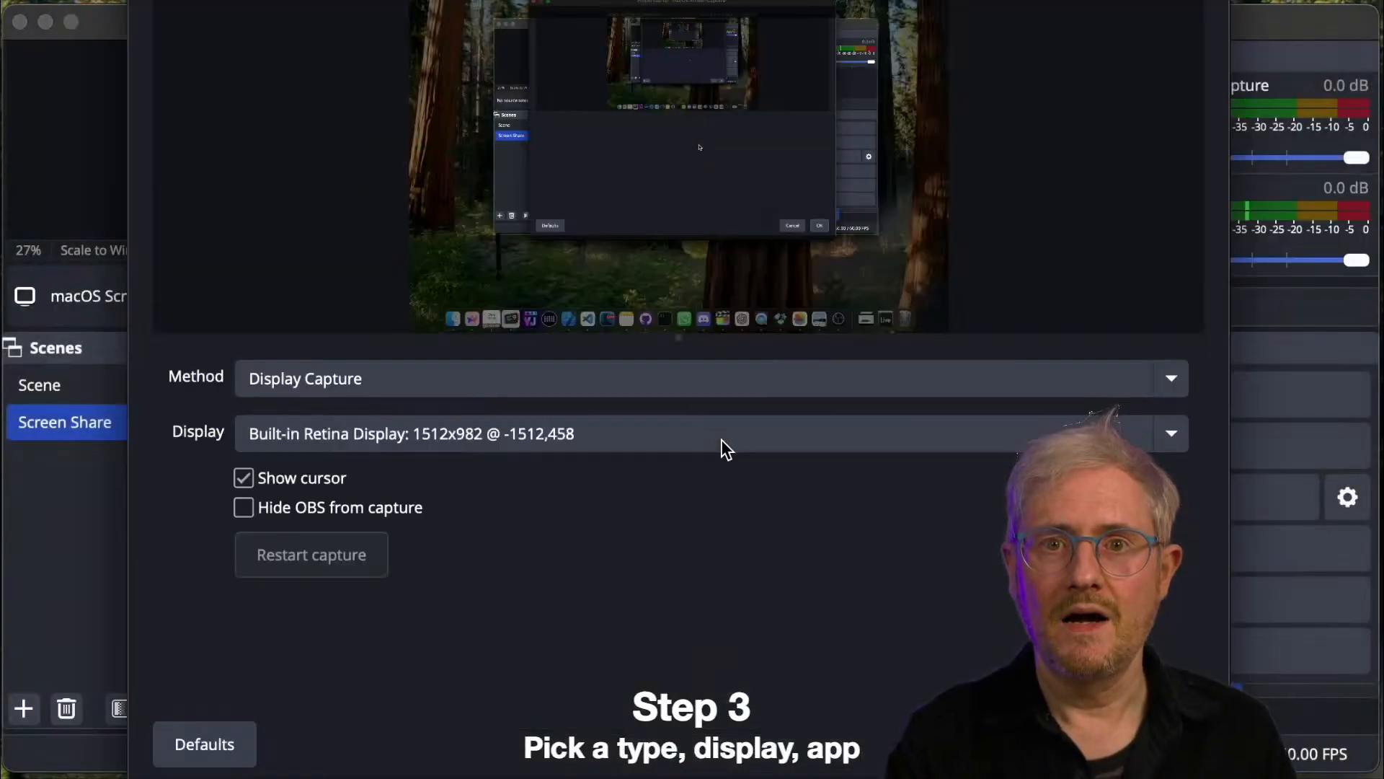
- Set the source to Application Capture of Photos on the LG HDR 4K display and accept its properties
{"action": "left_click", "coordinate": [471, 370]}
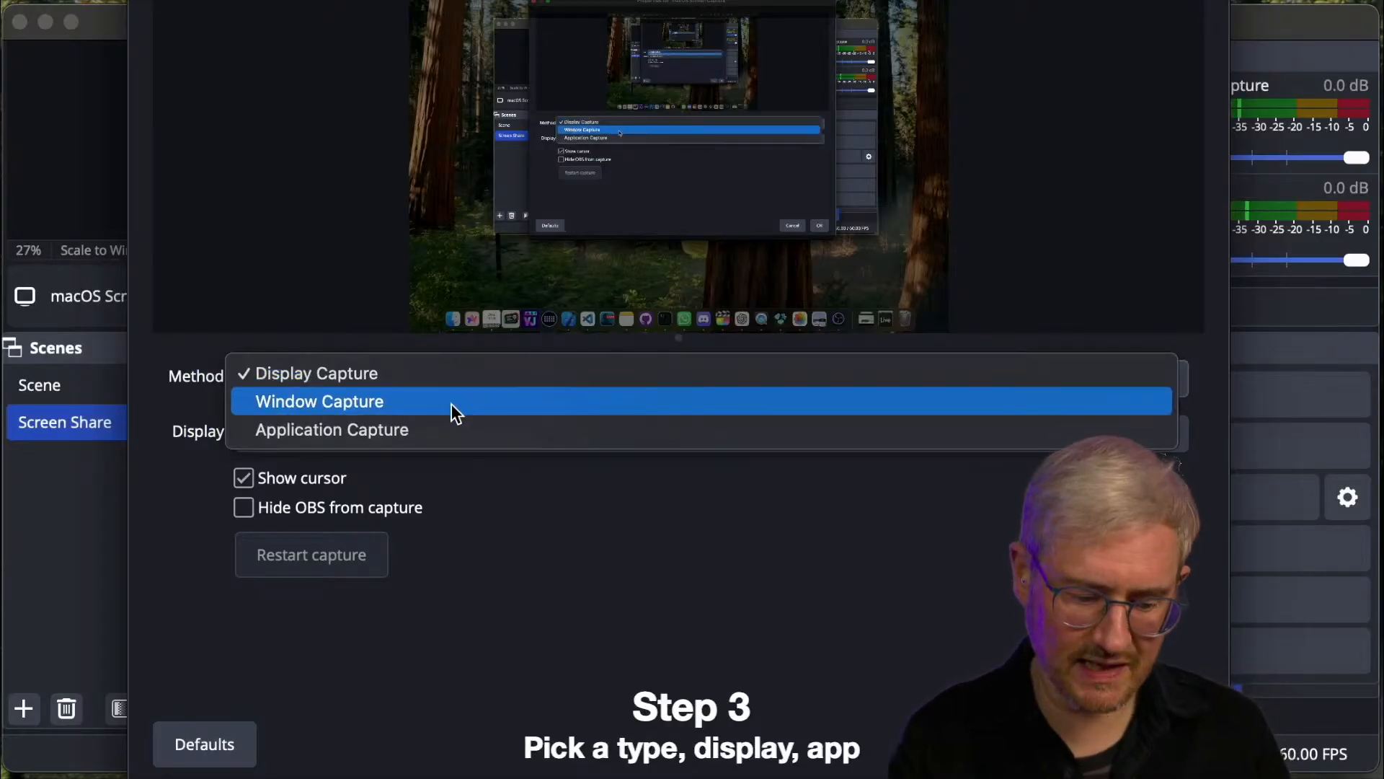
{"action": "key", "text": "Escape"}
{"action": "left_click", "coordinate": [389, 429]}
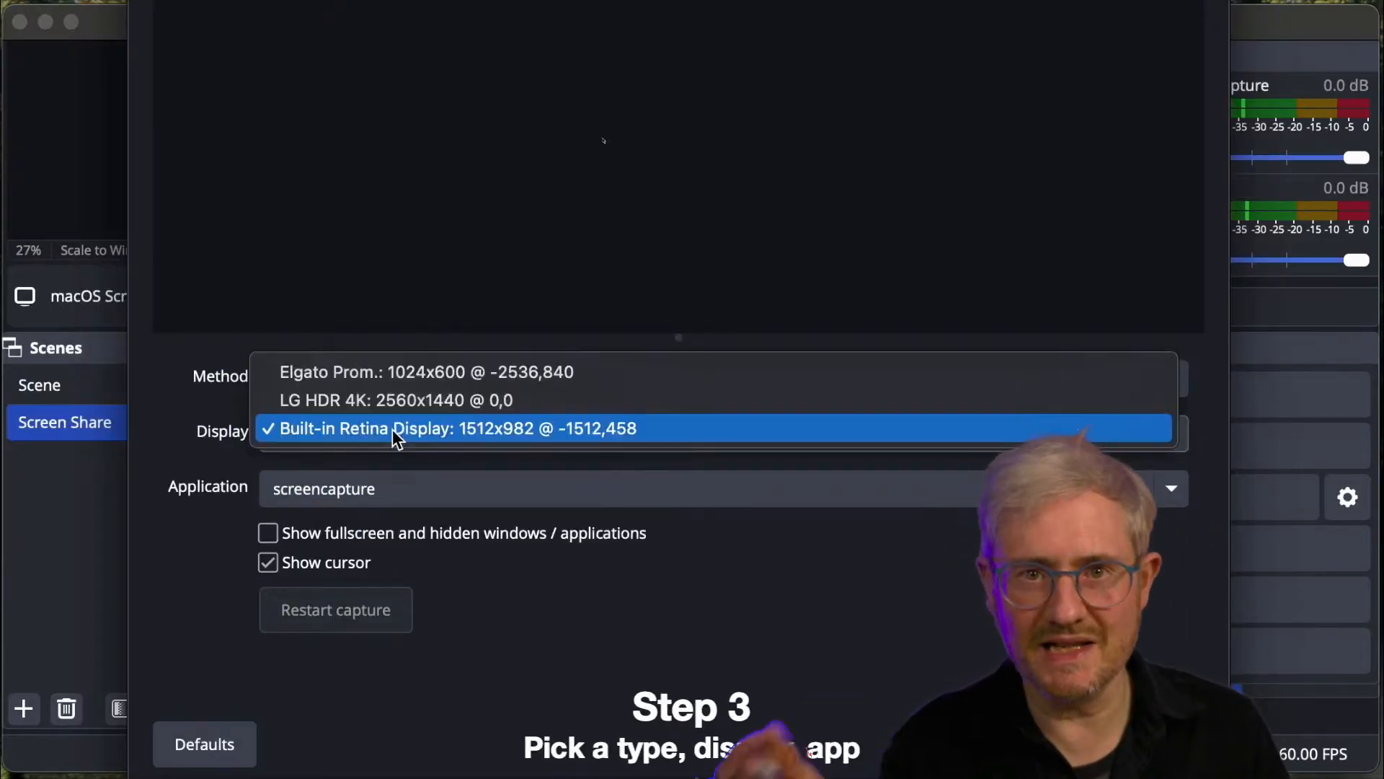
{"action": "left_click", "coordinate": [390, 401]}
{"action": "left_click", "coordinate": [386, 490]}
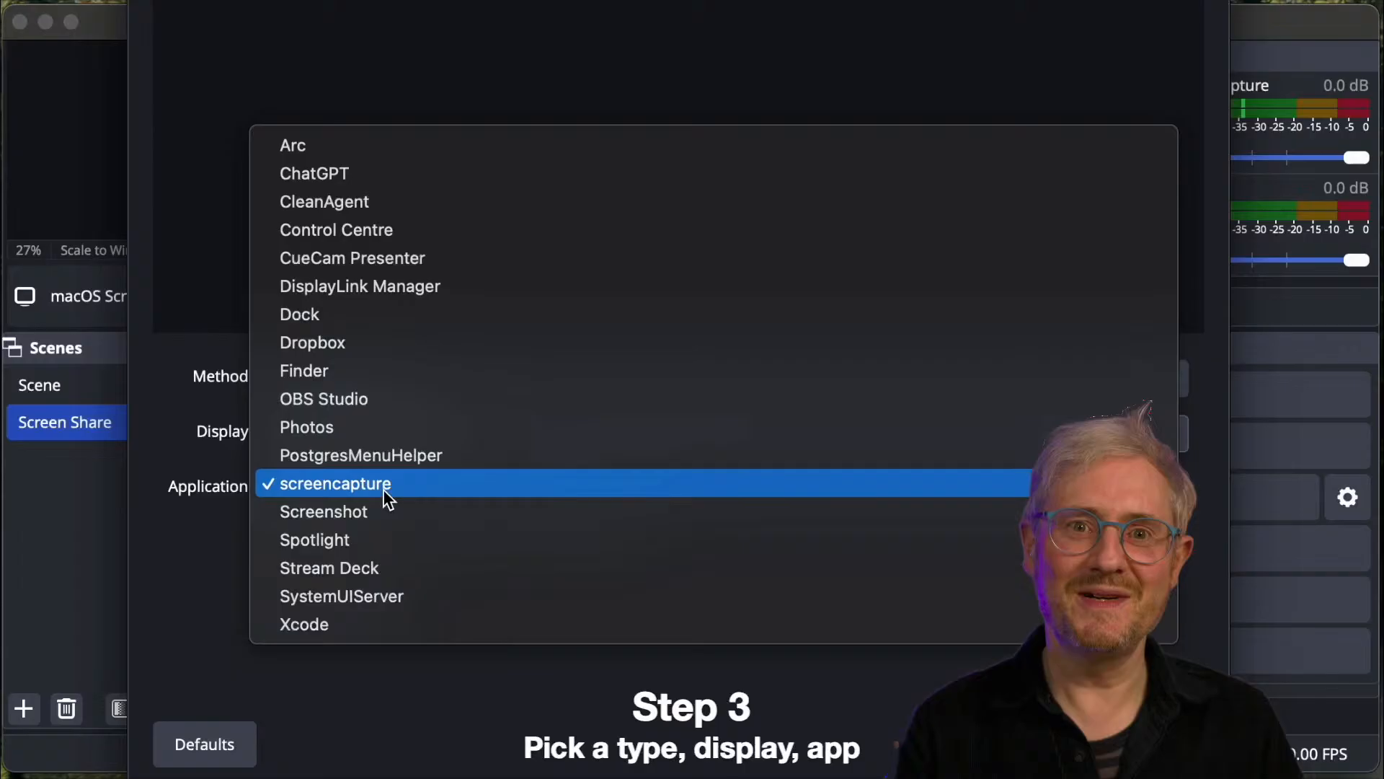
{"action": "left_click", "coordinate": [386, 427]}
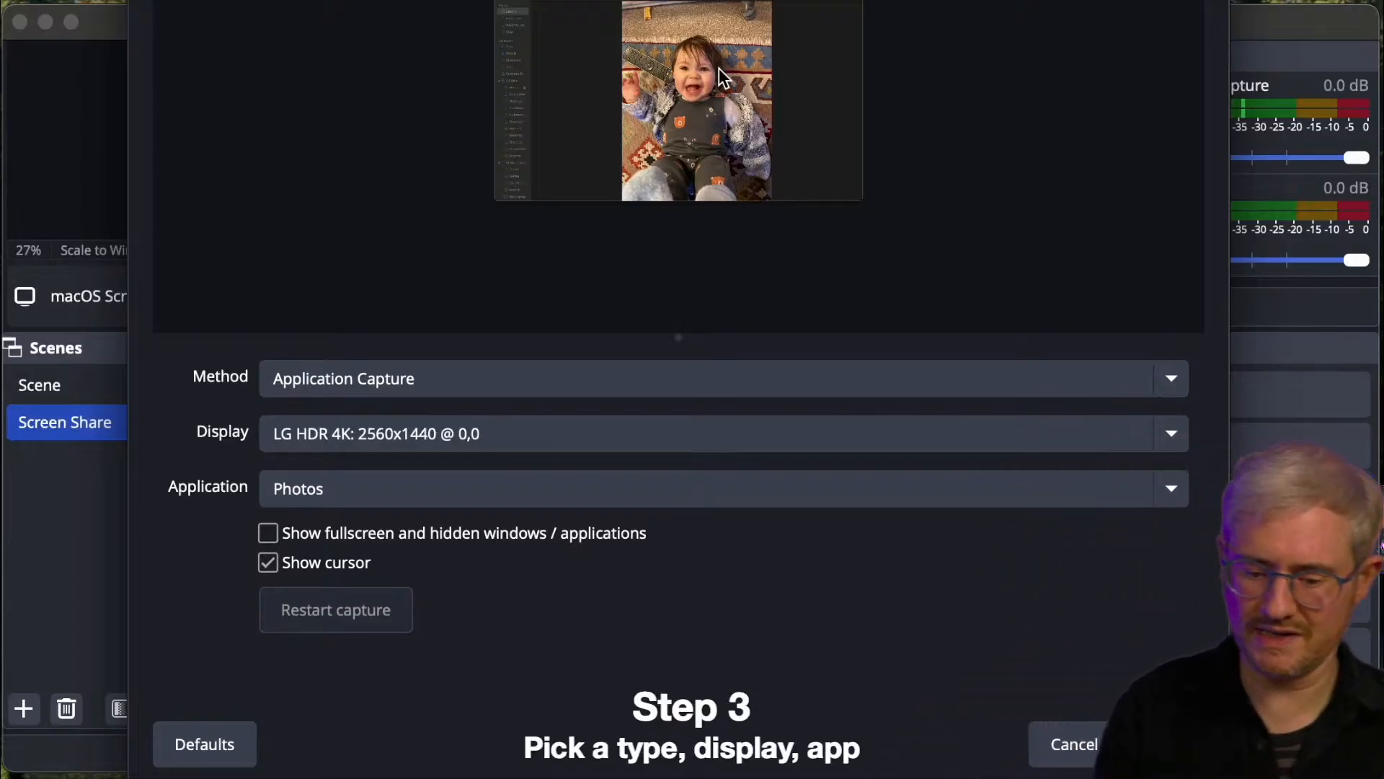
{"action": "left_click", "coordinate": [1187, 743]}
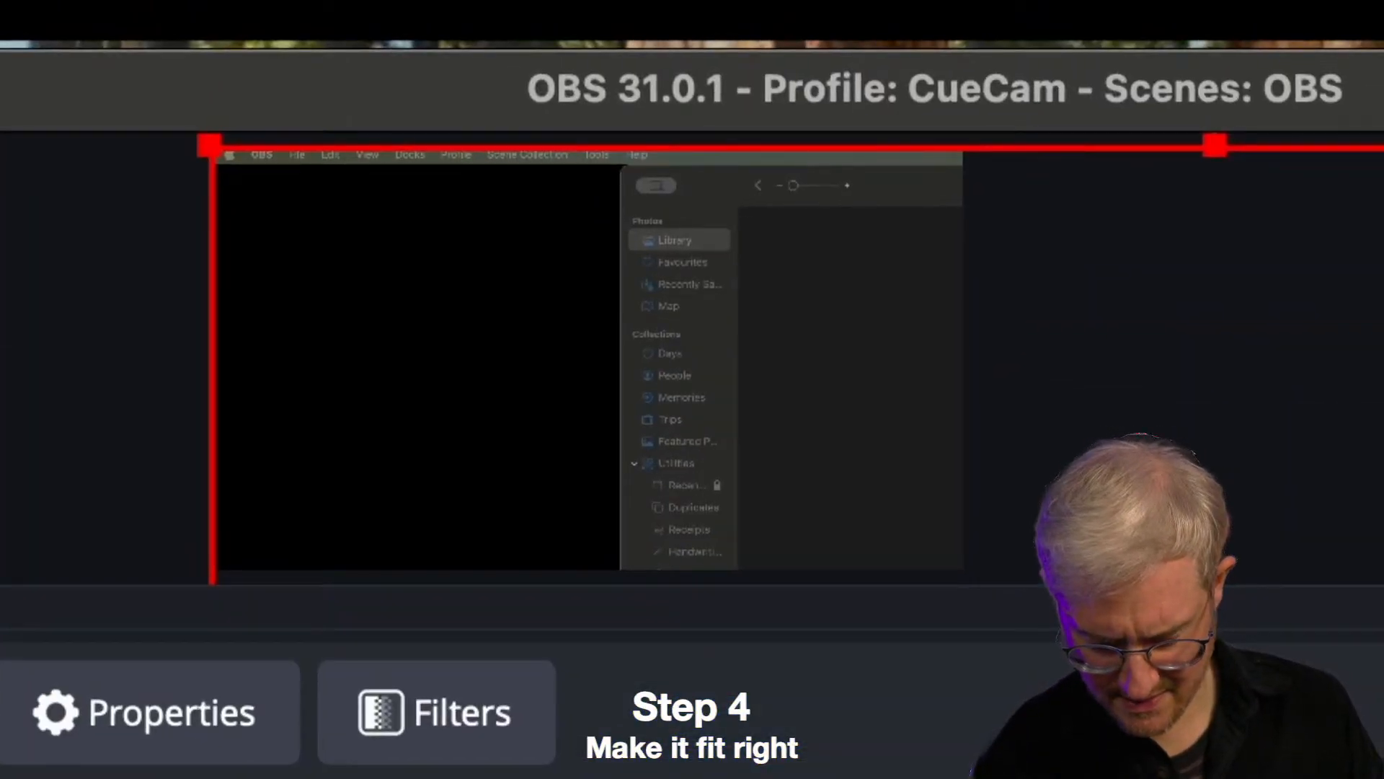
{"action": "mouse_move", "coordinate": [972, 165]}
{"action": "left_mouse_down"}
{"action": "mouse_move", "coordinate": [729, 170]}
{"action": "mouse_move", "coordinate": [607, 193]}
{"action": "mouse_move", "coordinate": [600, 540]}
{"action": "left_mouse_up"}
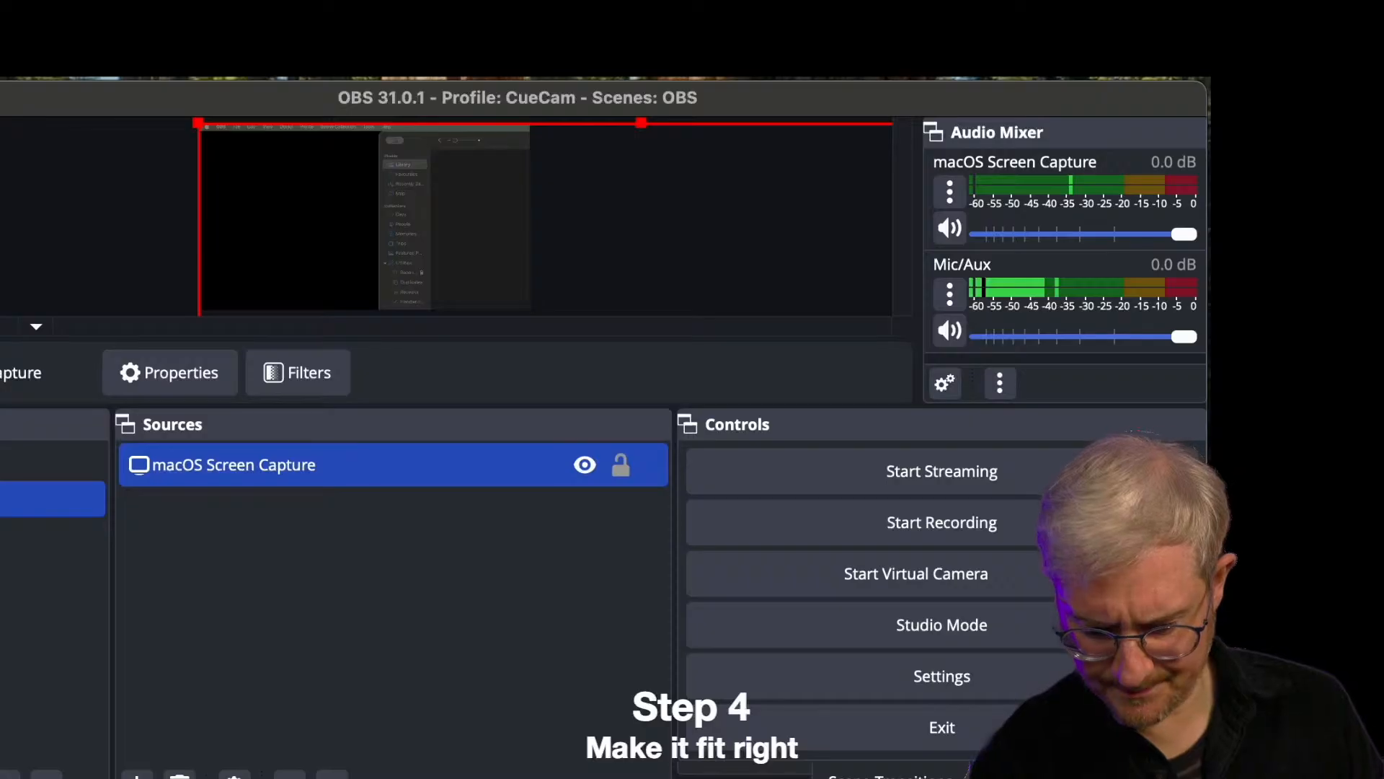
{"action": "left_click_drag", "start_coordinate": [894, 121], "coordinate": [1130, 131]}
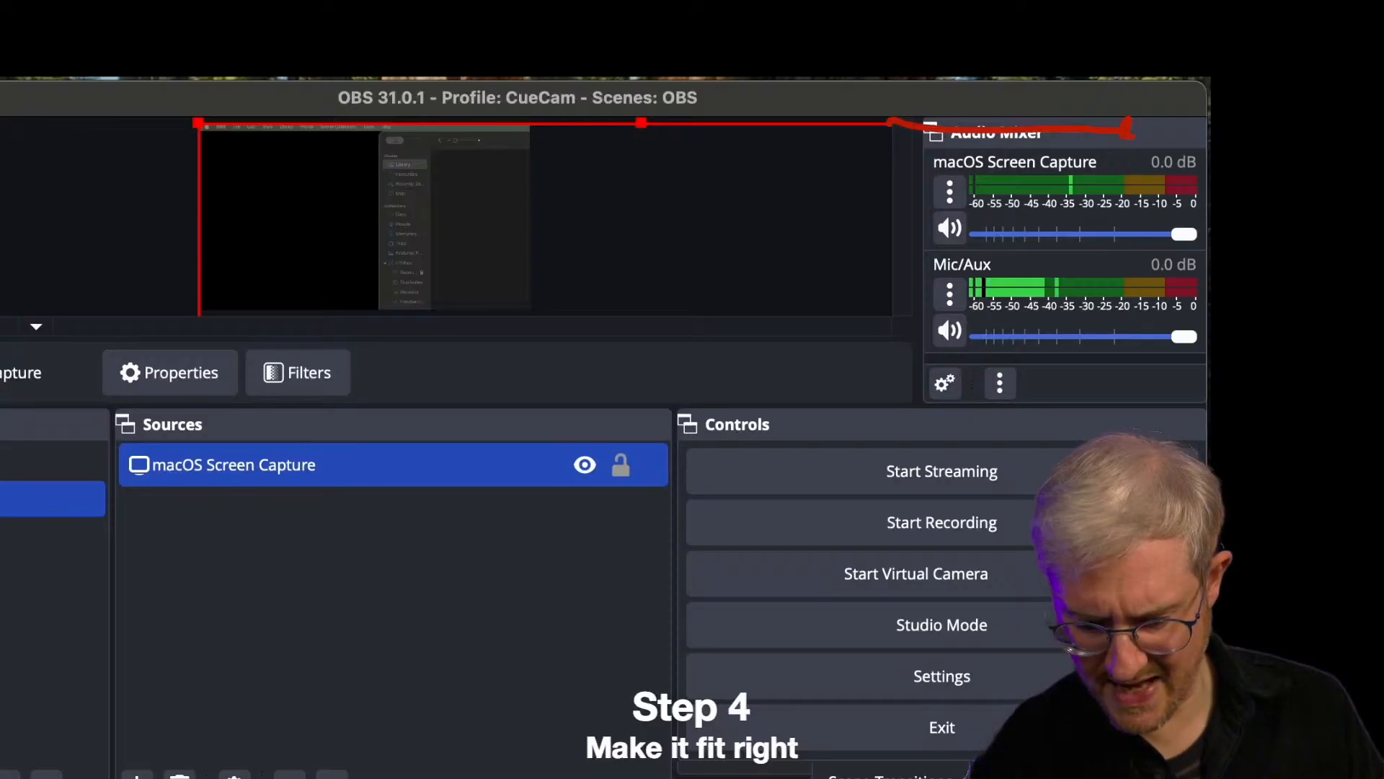
{"action": "left_click_drag", "start_coordinate": [1132, 201], "coordinate": [1133, 307]}
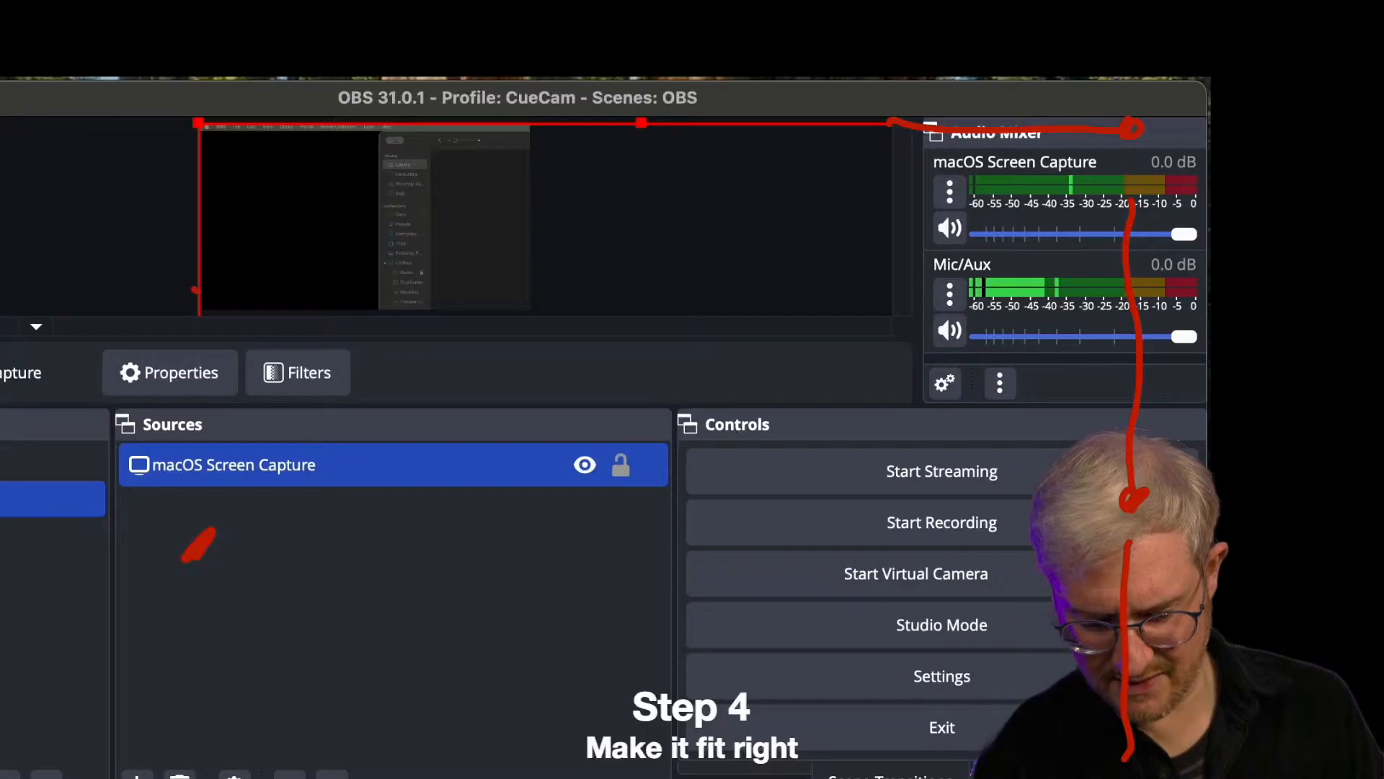
{"action": "mouse_move", "coordinate": [194, 290]}
{"action": "left_mouse_down"}
{"action": "mouse_move", "coordinate": [222, 530]}
{"action": "mouse_move", "coordinate": [220, 767]}
{"action": "mouse_move", "coordinate": [625, 729]}
{"action": "mouse_move", "coordinate": [1110, 739]}
{"action": "left_mouse_up"}
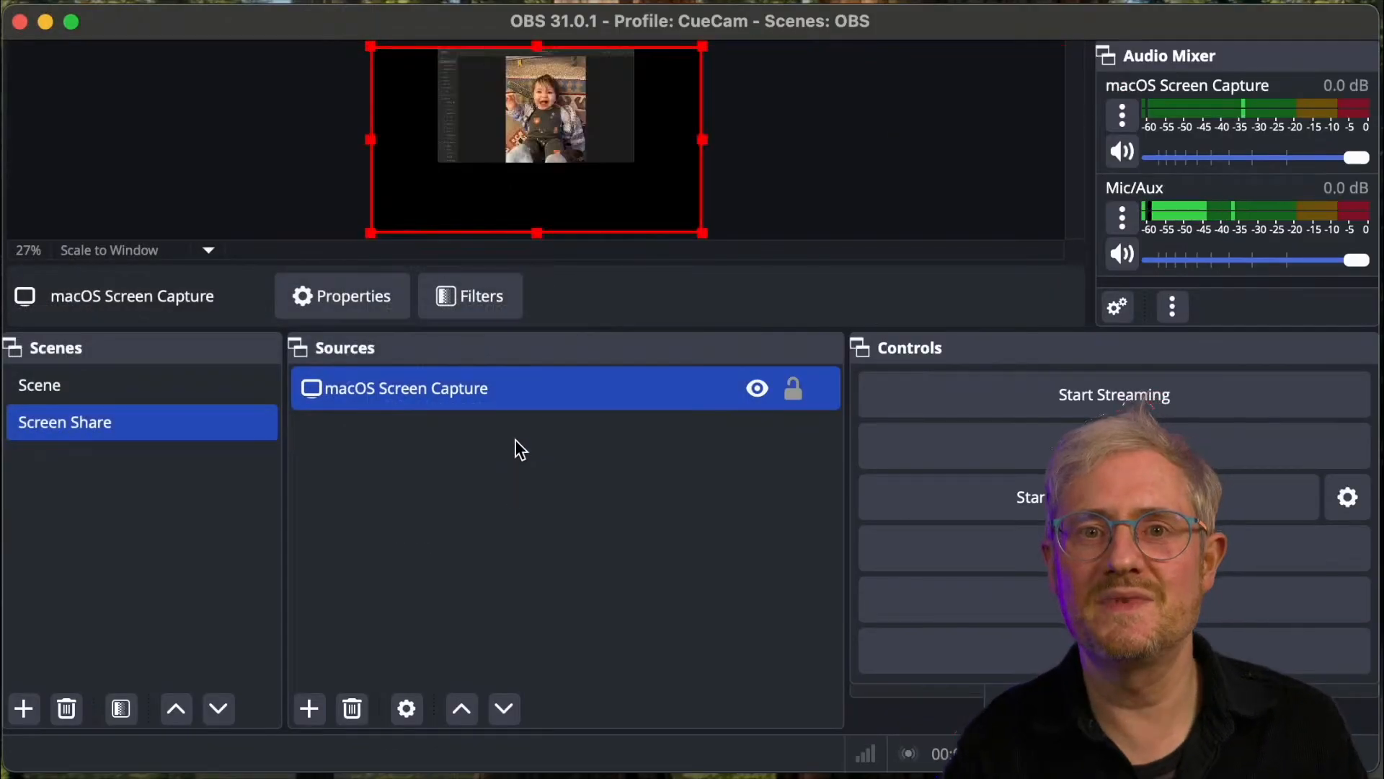
{"action": "left_click_drag", "start_coordinate": [703, 233], "coordinate": [1255, 544]}
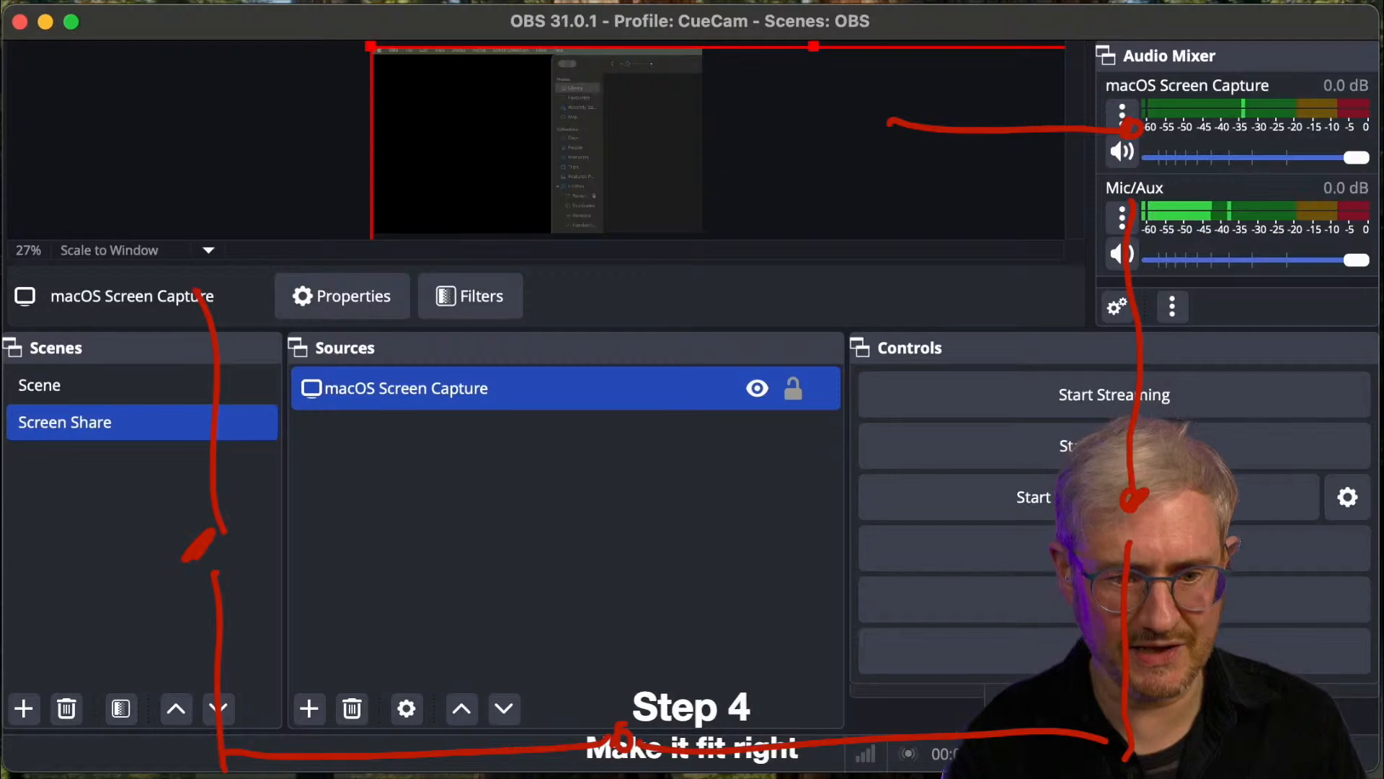
- Transform the macOS Screen Capture source so that it fits to the screen
{"action": "left_click", "coordinate": [3, 1]}
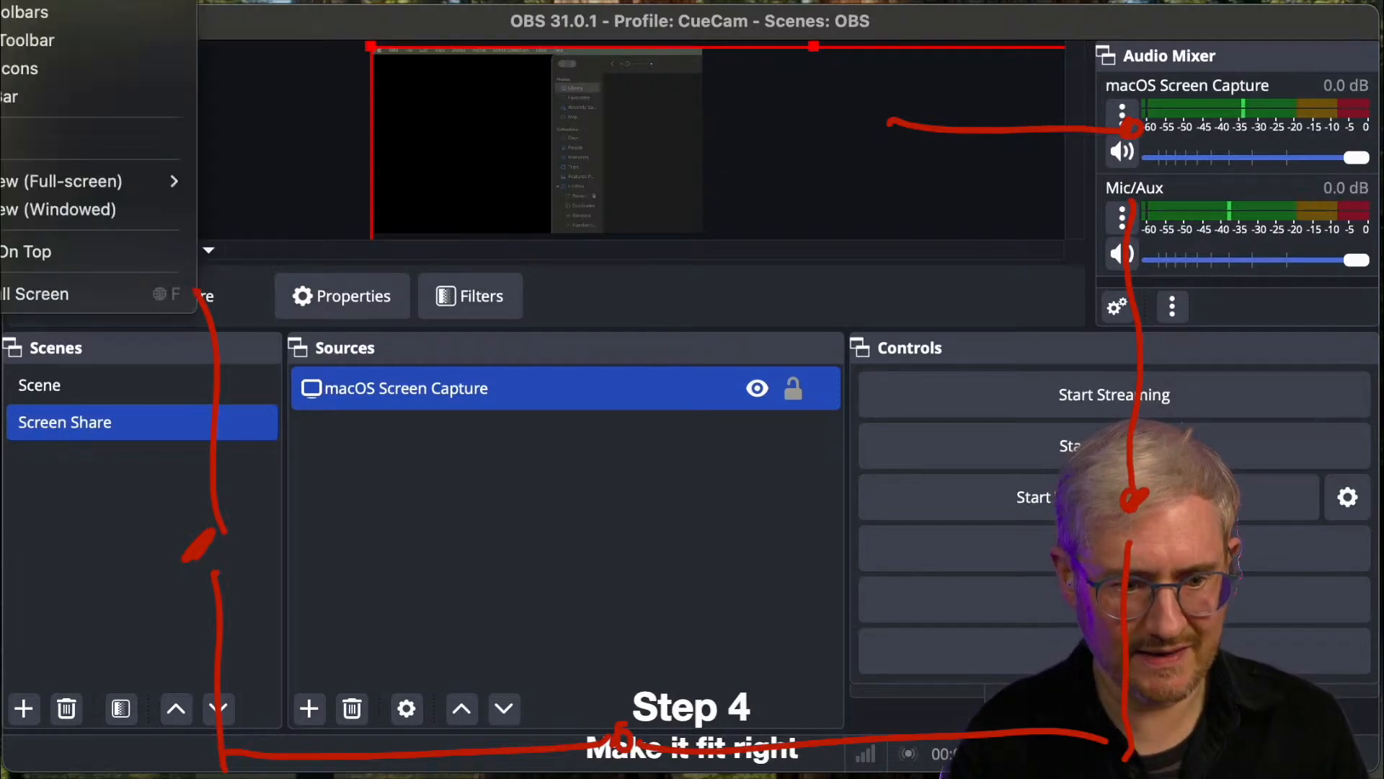
{"action": "mouse_move", "coordinate": [1, 2]}
{"action": "mouse_move", "coordinate": [214, 169]}
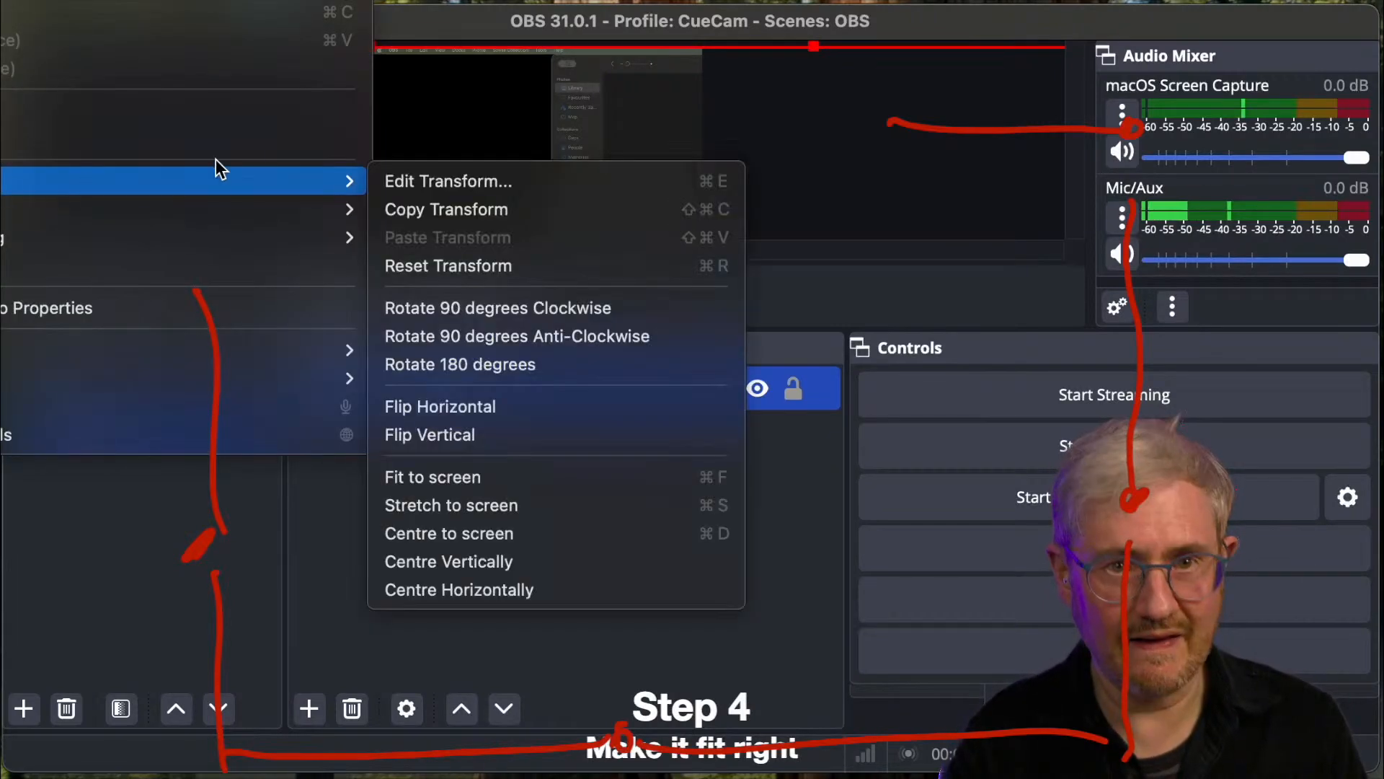
{"action": "left_click", "coordinate": [509, 477]}
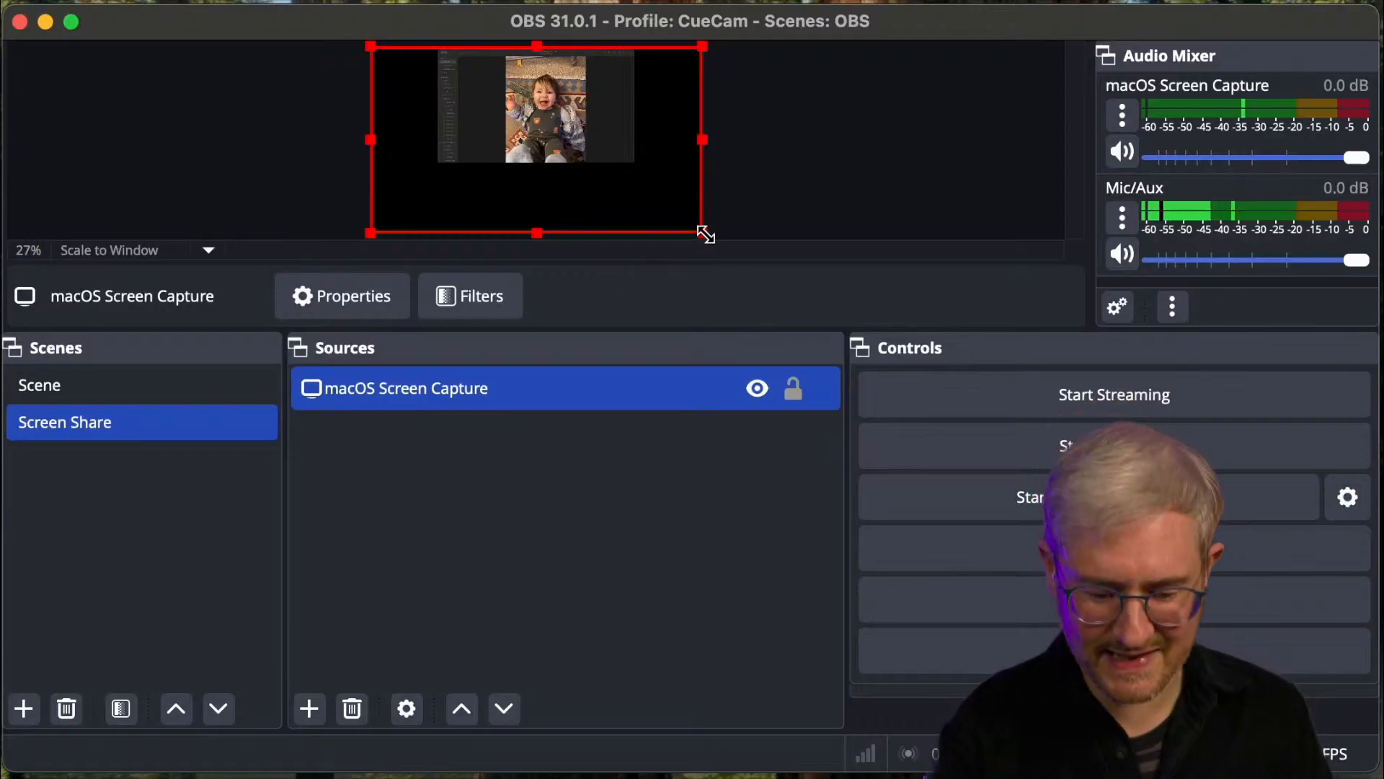
- Enlarge the screen capture beyond the canvas and shift it so the Photos window fills the frame, then deselect it
{"action": "mouse_move", "coordinate": [704, 232]}
{"action": "left_mouse_down"}
{"action": "mouse_move", "coordinate": [896, 359]}
{"action": "mouse_move", "coordinate": [837, 318]}
{"action": "left_mouse_up"}
{"action": "left_click_drag", "start_coordinate": [619, 149], "coordinate": [573, 149]}
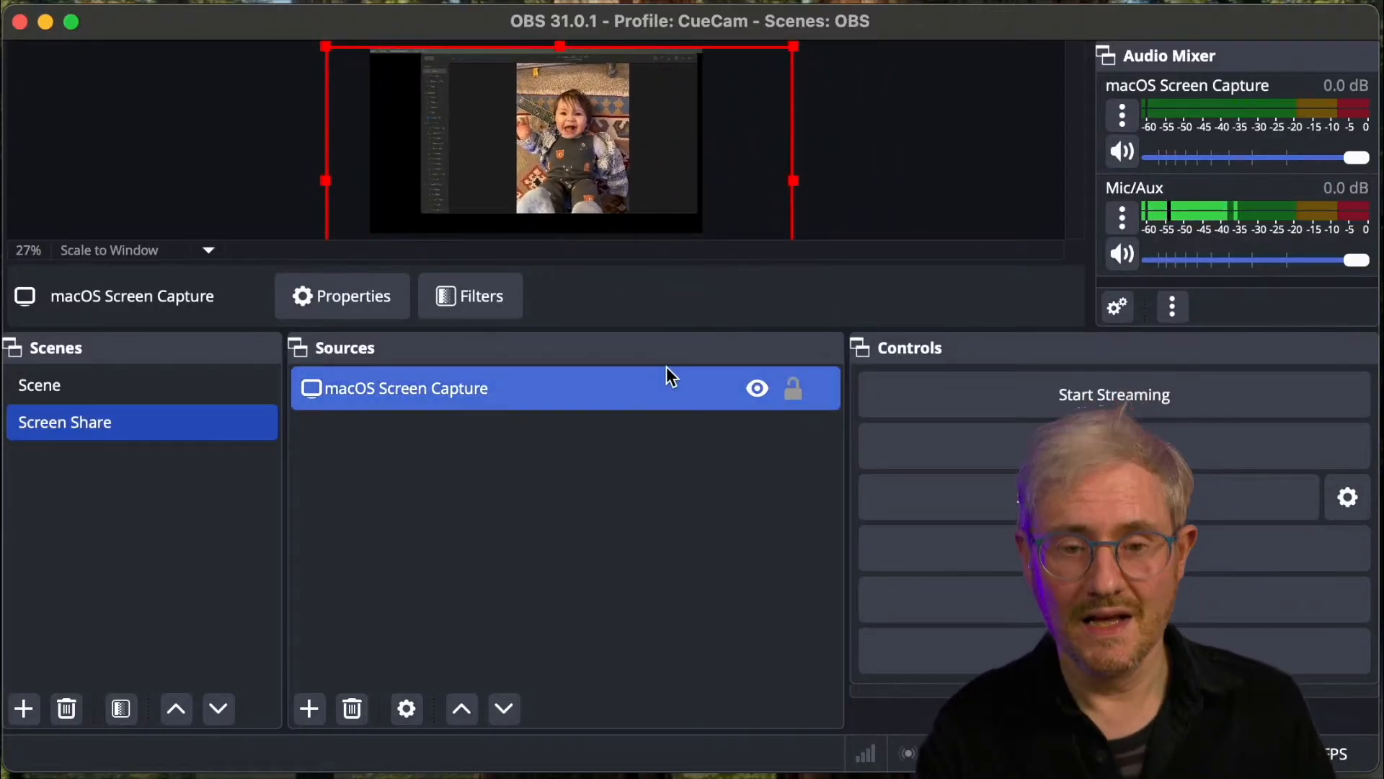
{"action": "left_click", "coordinate": [435, 557]}
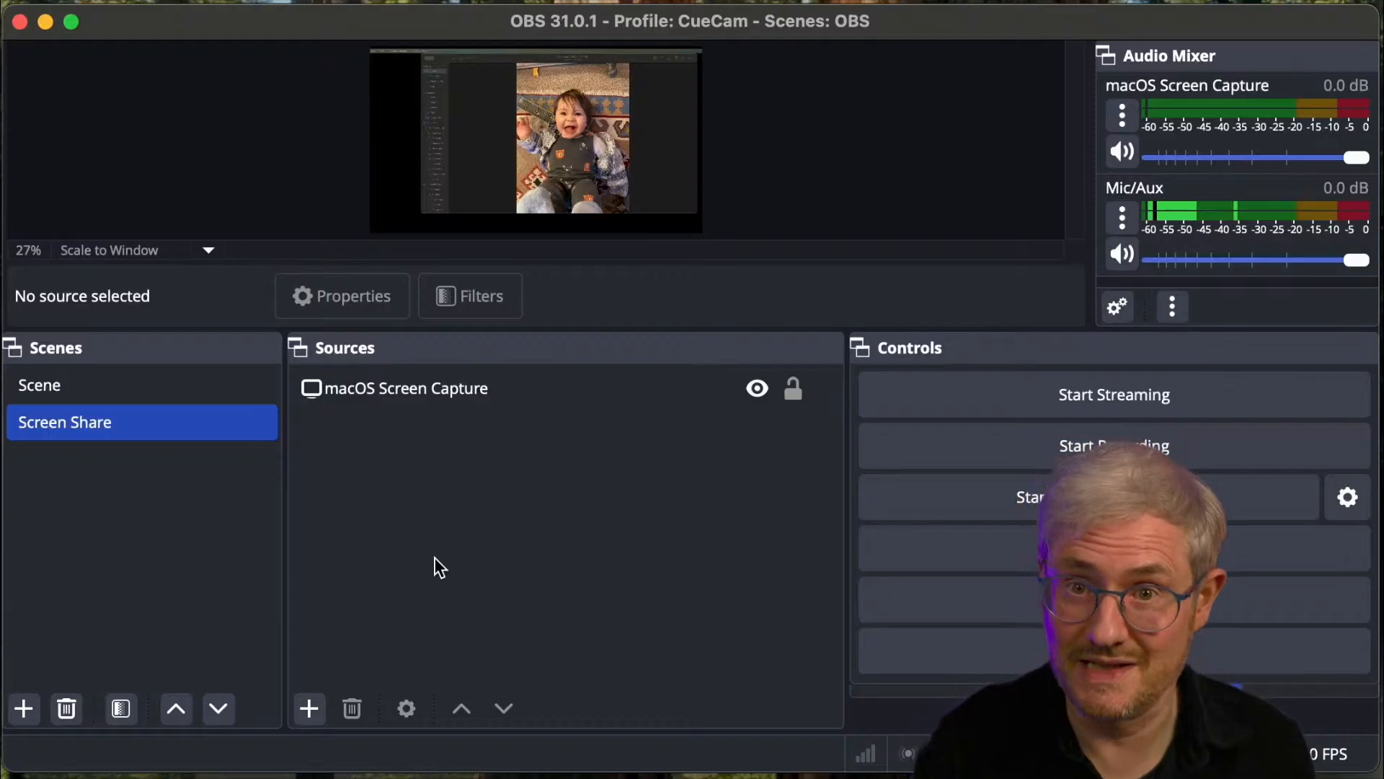
- Add the existing USB Video source to the Screen Share scene as a video capture device
{"action": "left_click", "coordinate": [309, 708]}
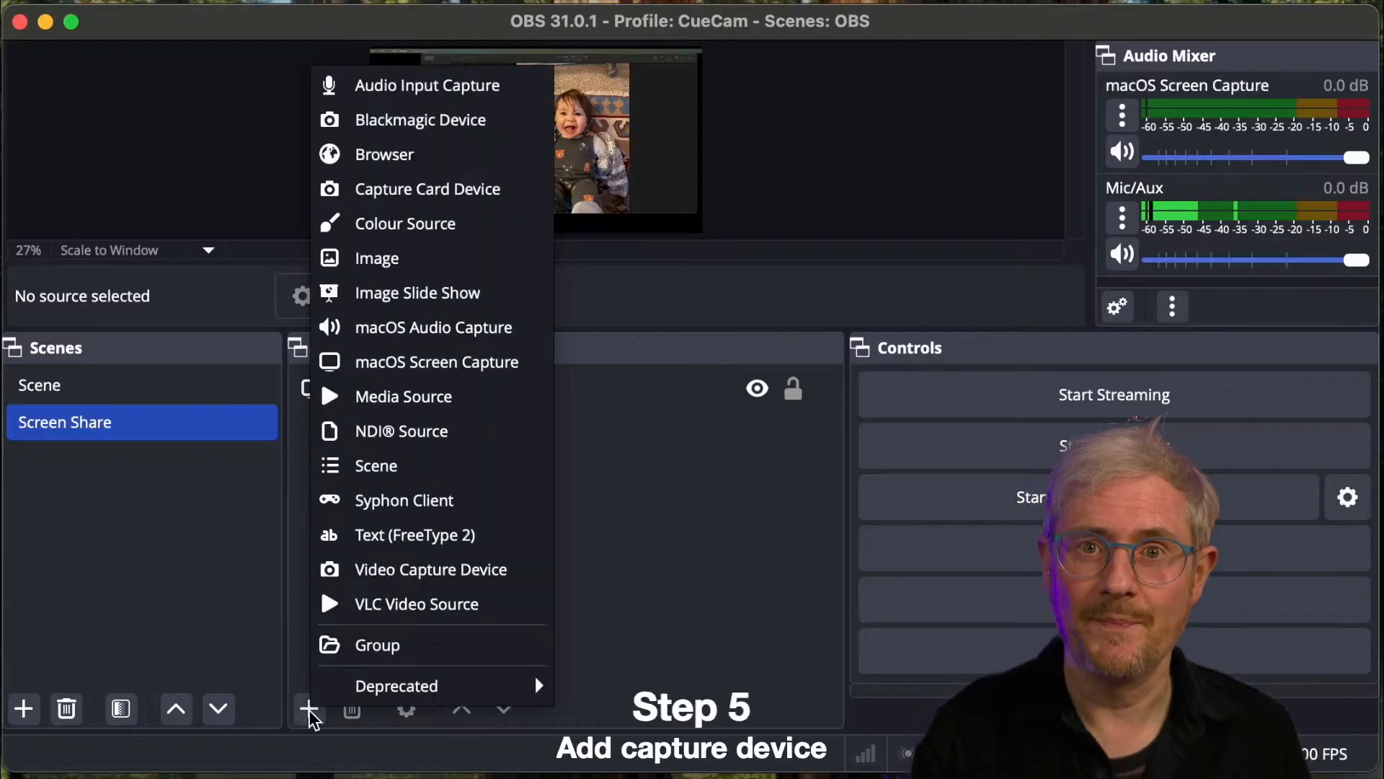
{"action": "left_click", "coordinate": [420, 574]}
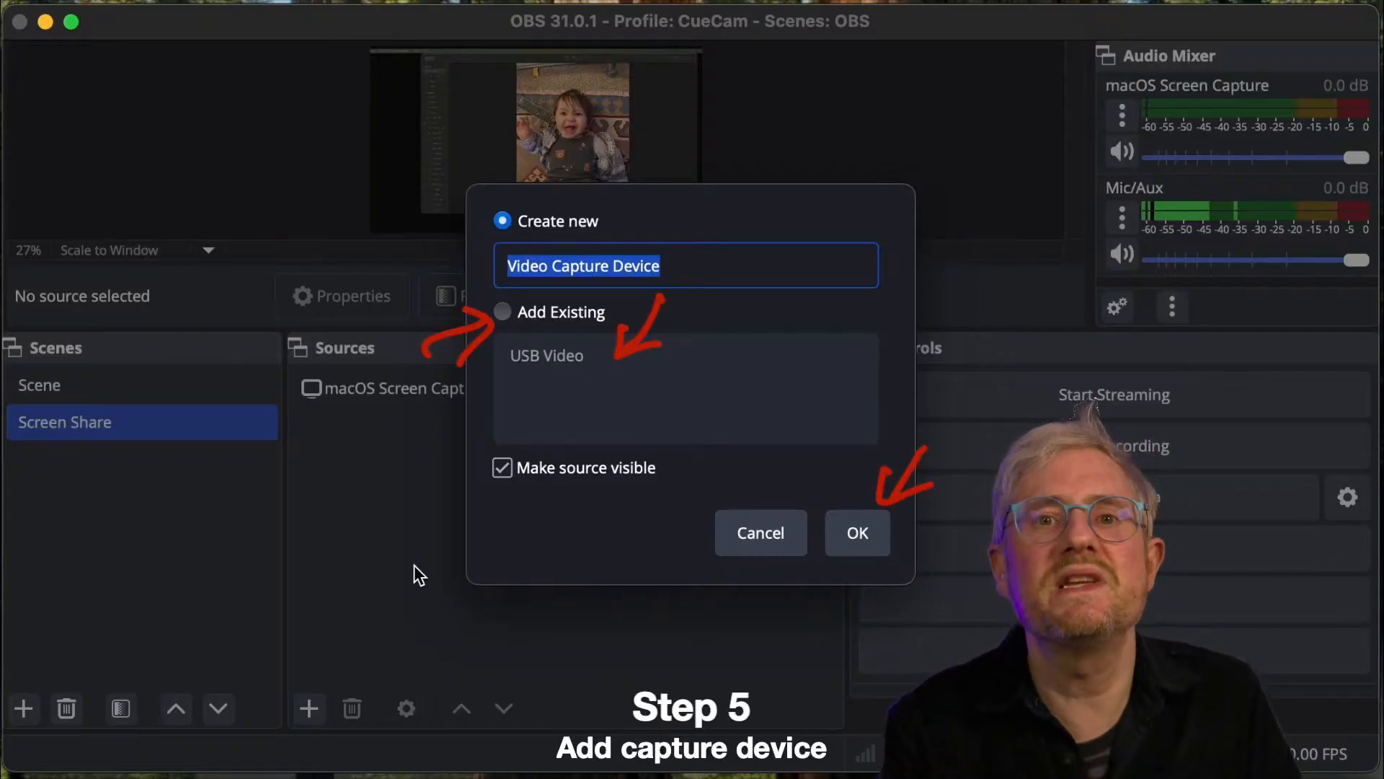
{"action": "left_click", "coordinate": [529, 322]}
{"action": "left_click", "coordinate": [539, 359]}
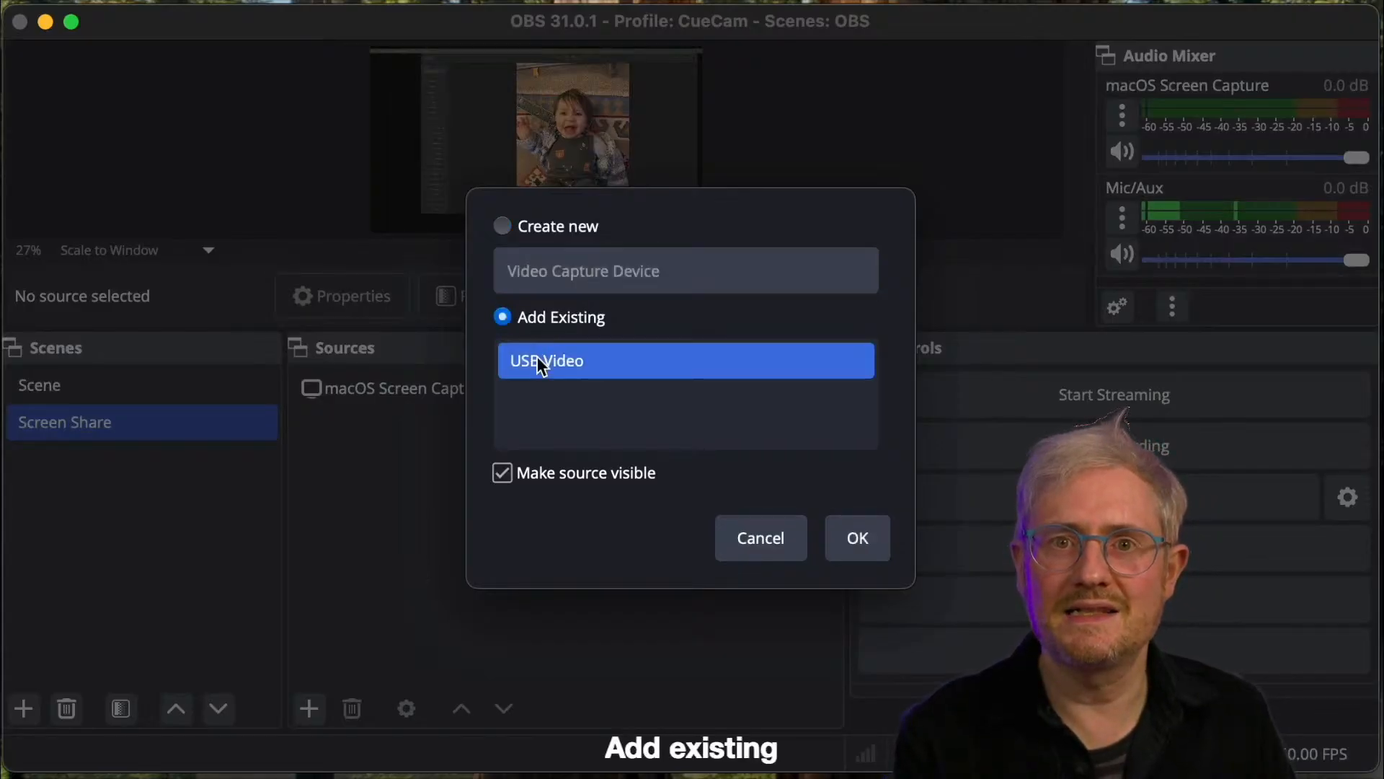
{"action": "left_click", "coordinate": [859, 537]}
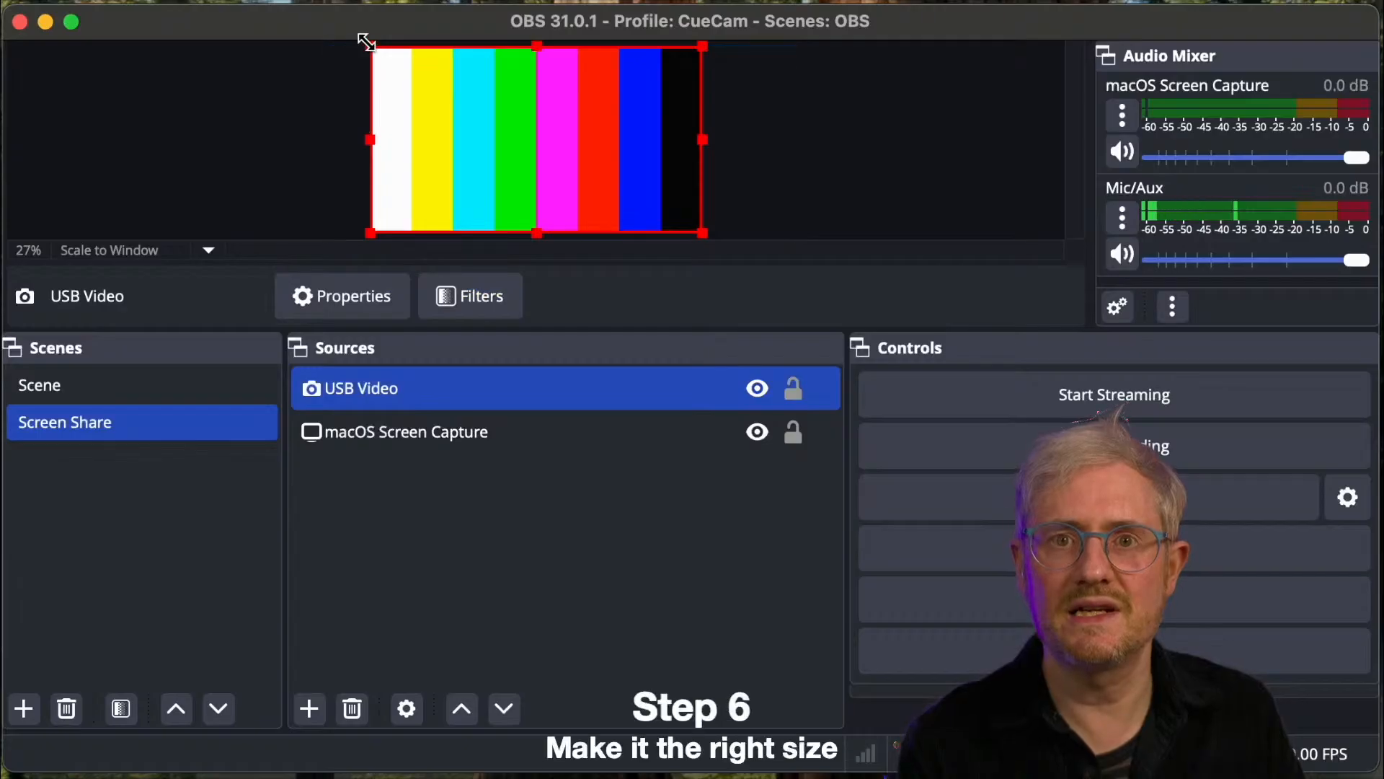
- Shrink the USB Video source into the canvas's lower-right corner, about 1276 px from the left edge and 717 px from the top
{"action": "left_click_drag", "start_coordinate": [389, 50], "coordinate": [678, 171]}
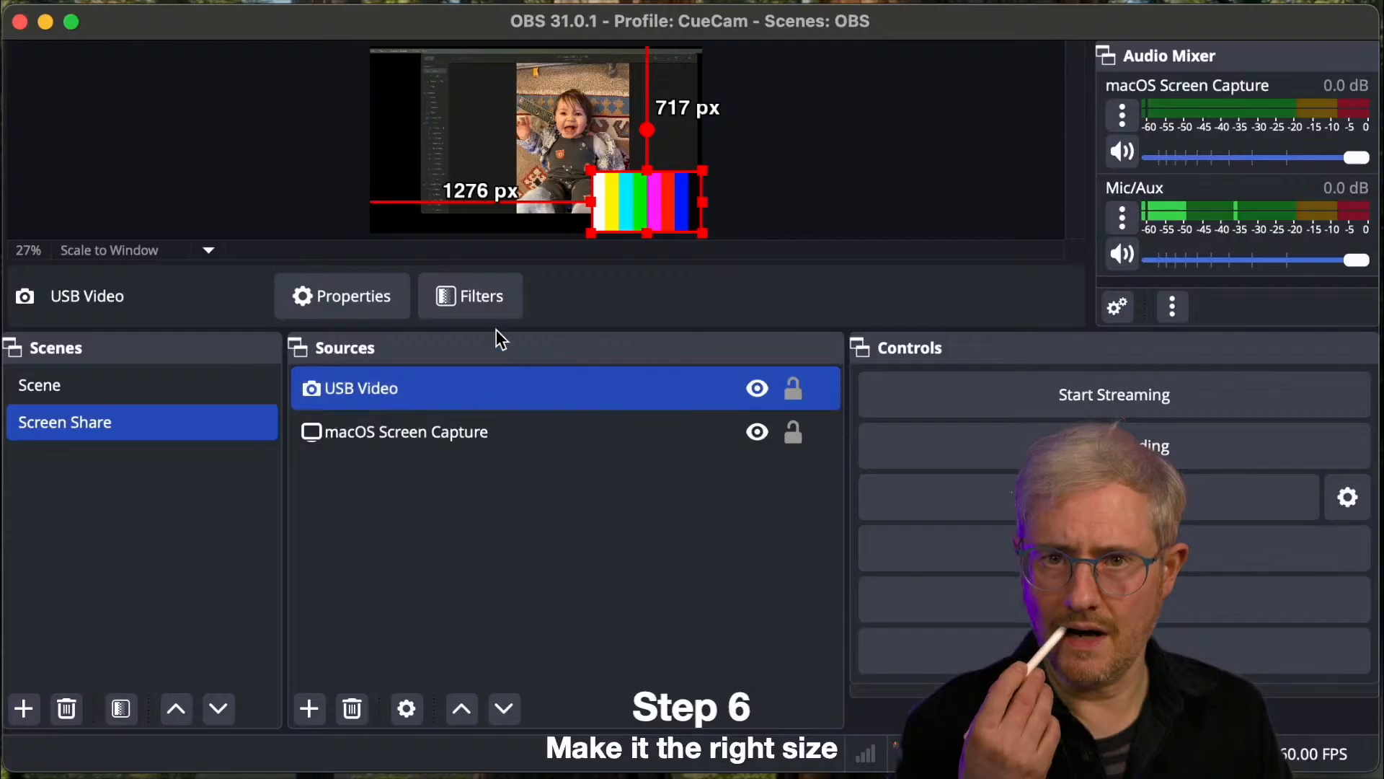
{"action": "left_click", "coordinate": [487, 296]}
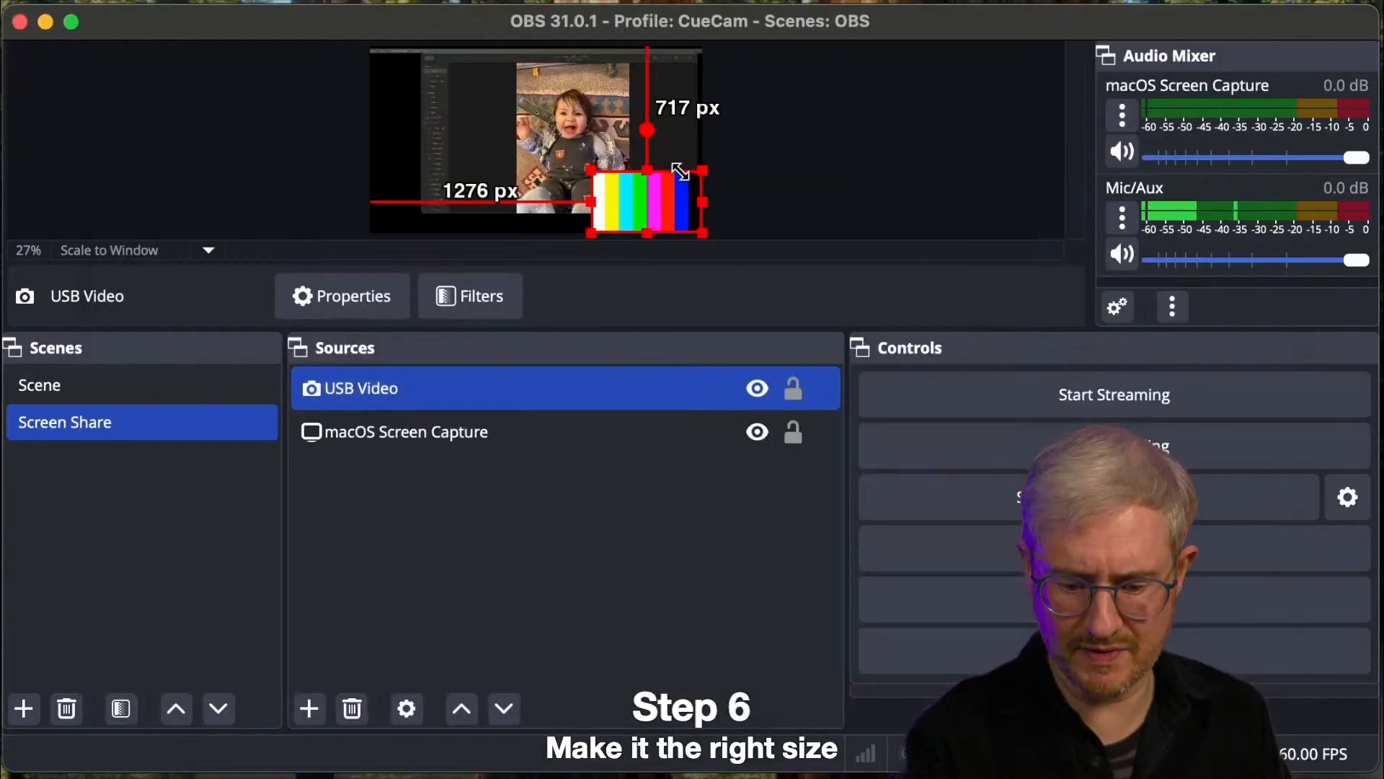
{"action": "left_click_drag", "start_coordinate": [681, 173], "coordinate": [682, 175]}
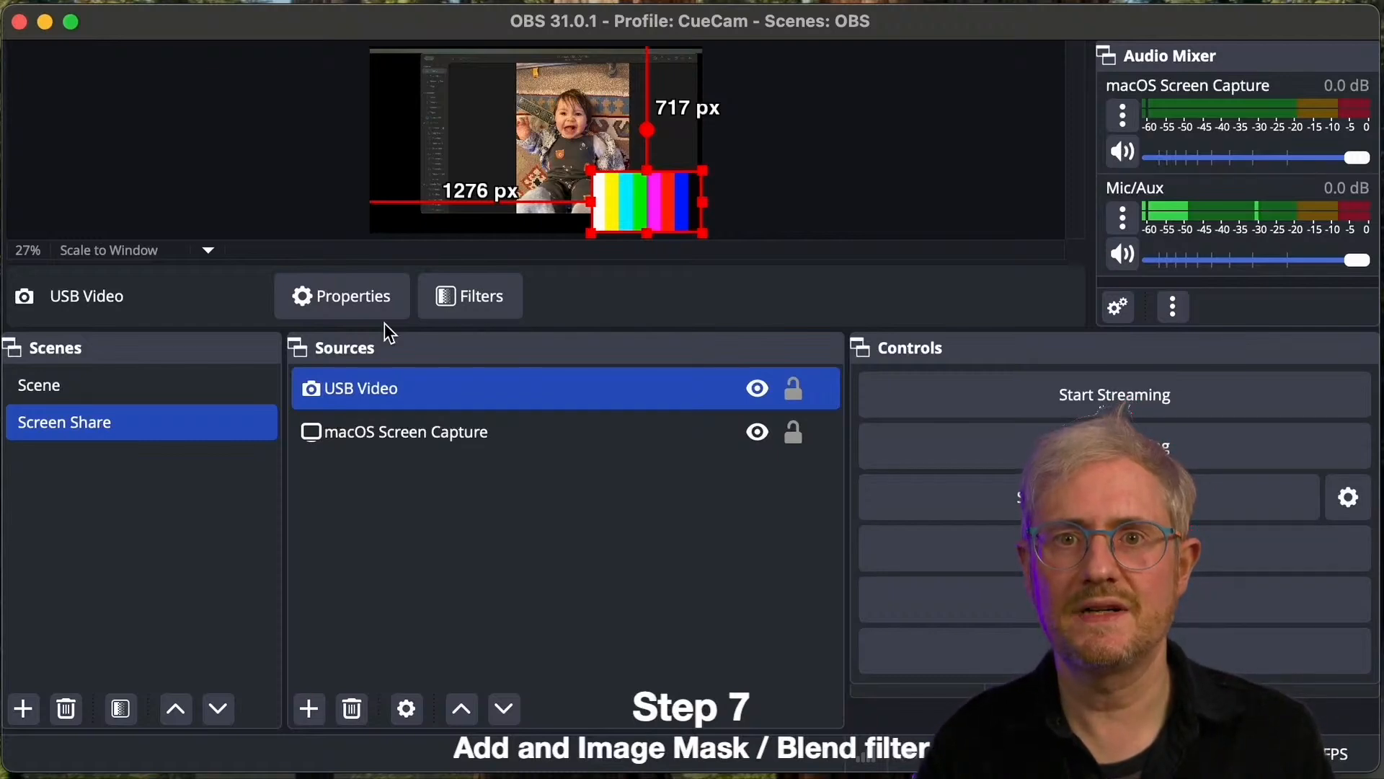
- Add an Image Mask/Blend effect filter to the USB Video source, keeping its default name
{"action": "left_click", "coordinate": [448, 291]}
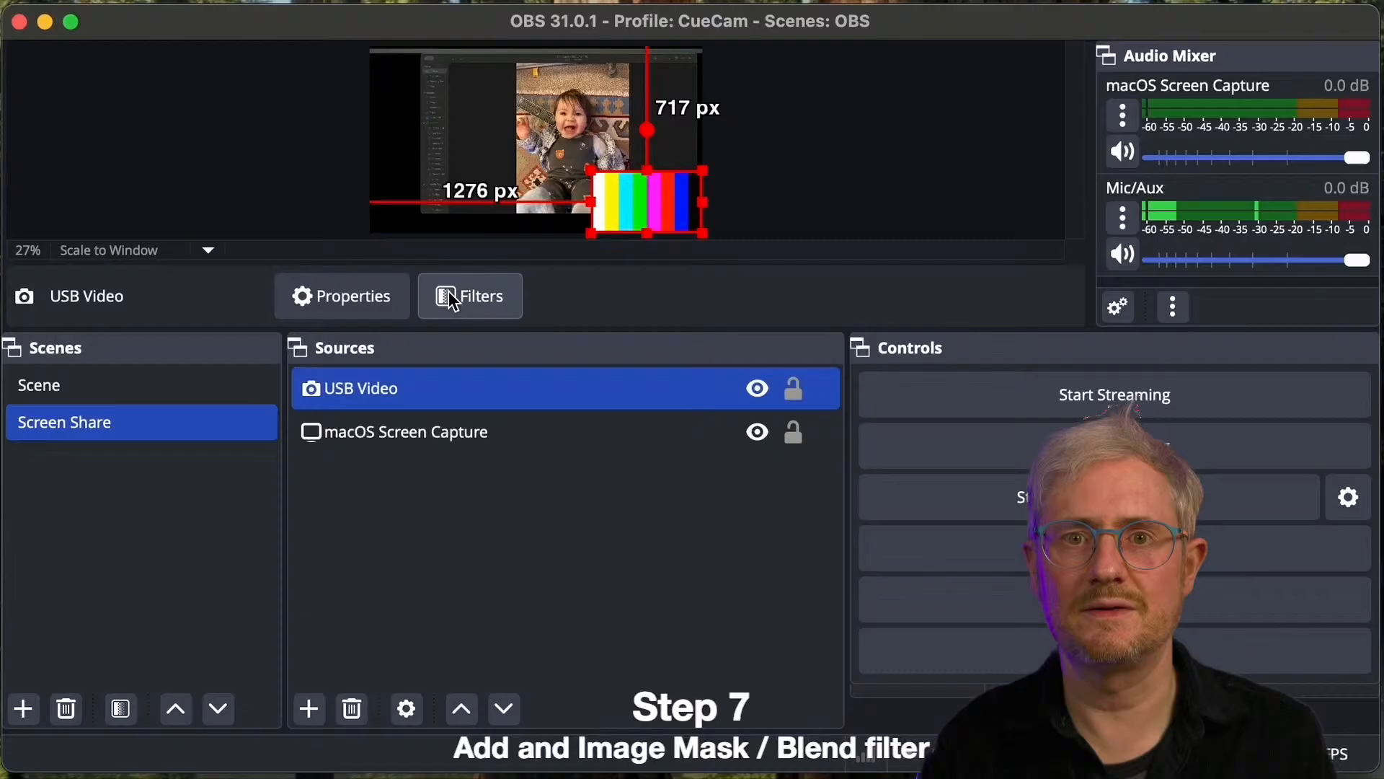
{"action": "left_click", "coordinate": [449, 291]}
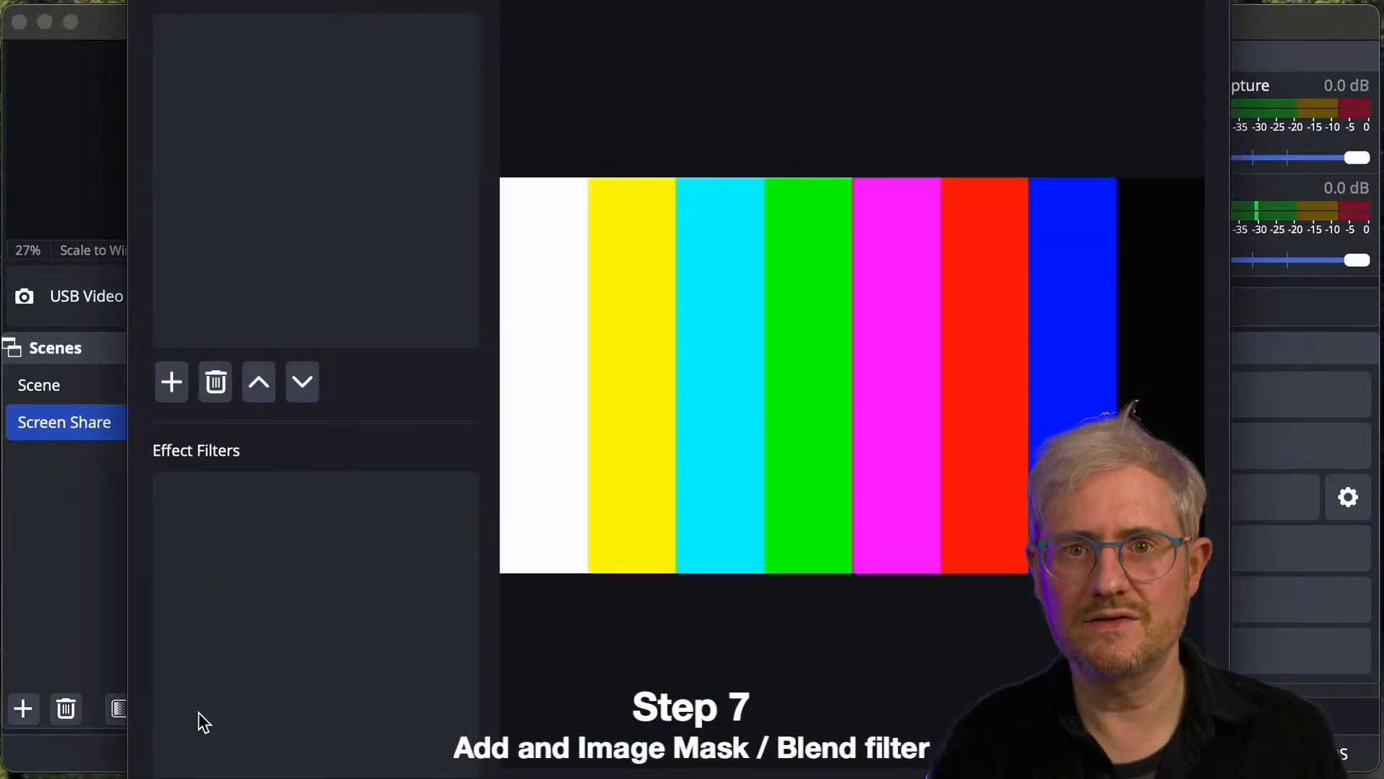
{"action": "left_click", "coordinate": [171, 382]}
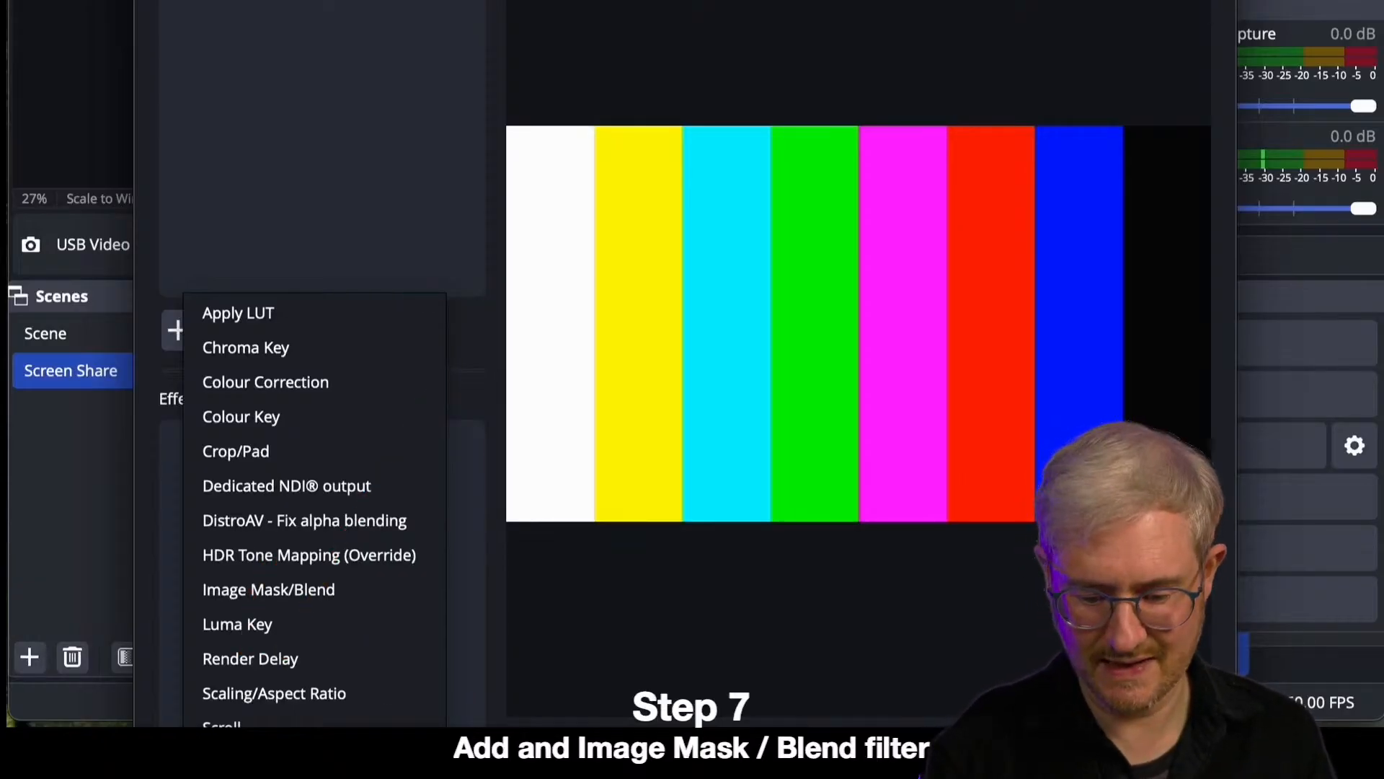
{"action": "left_click", "coordinate": [292, 589]}
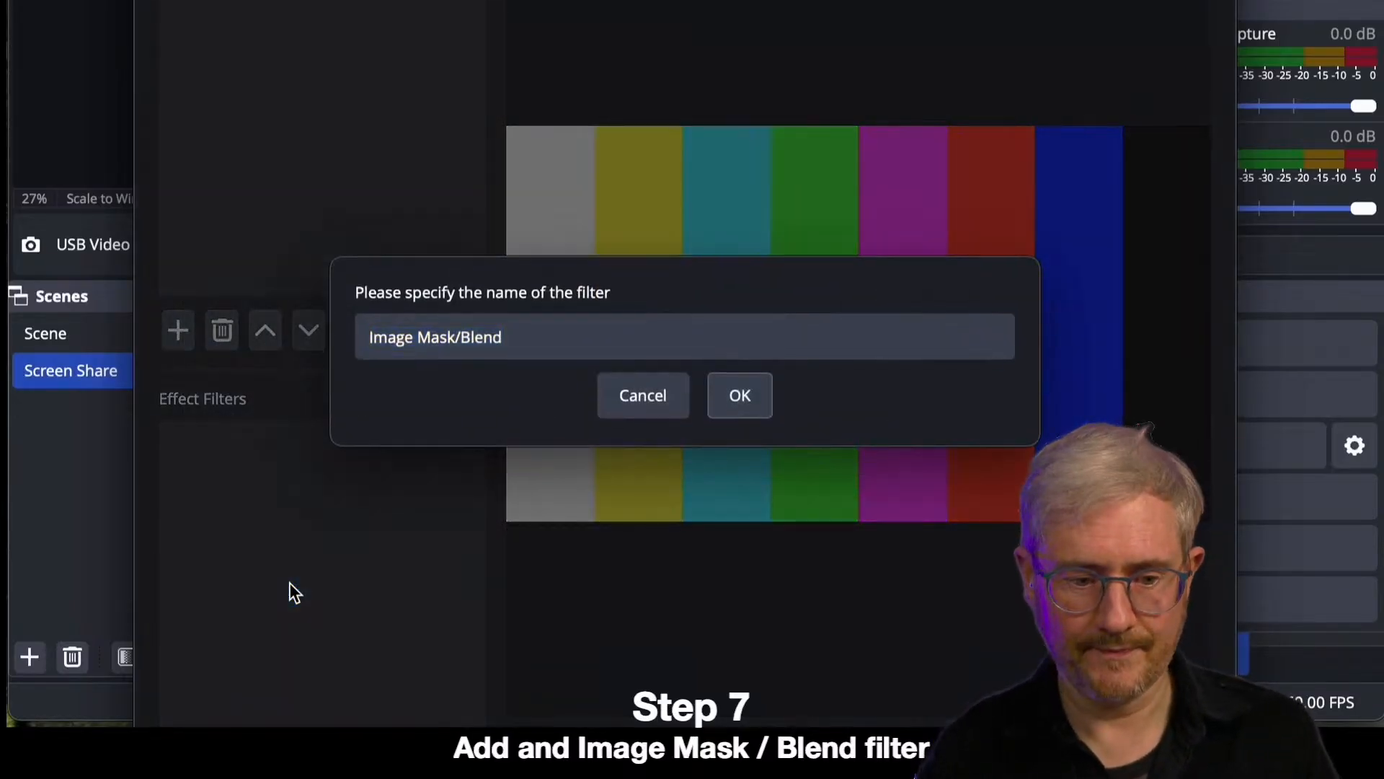
{"action": "left_click", "coordinate": [734, 396]}
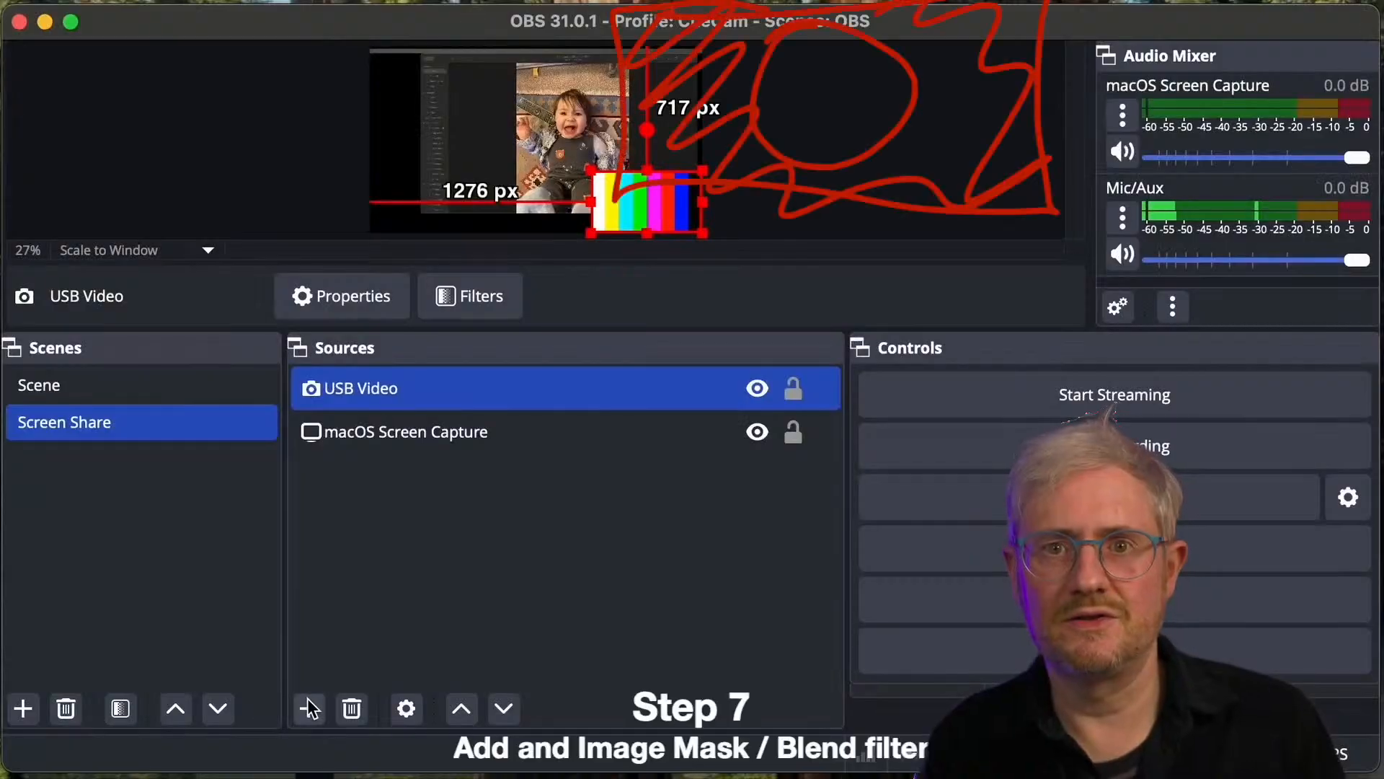
{"action": "left_click", "coordinate": [326, 436]}
{"action": "left_click", "coordinate": [364, 388]}
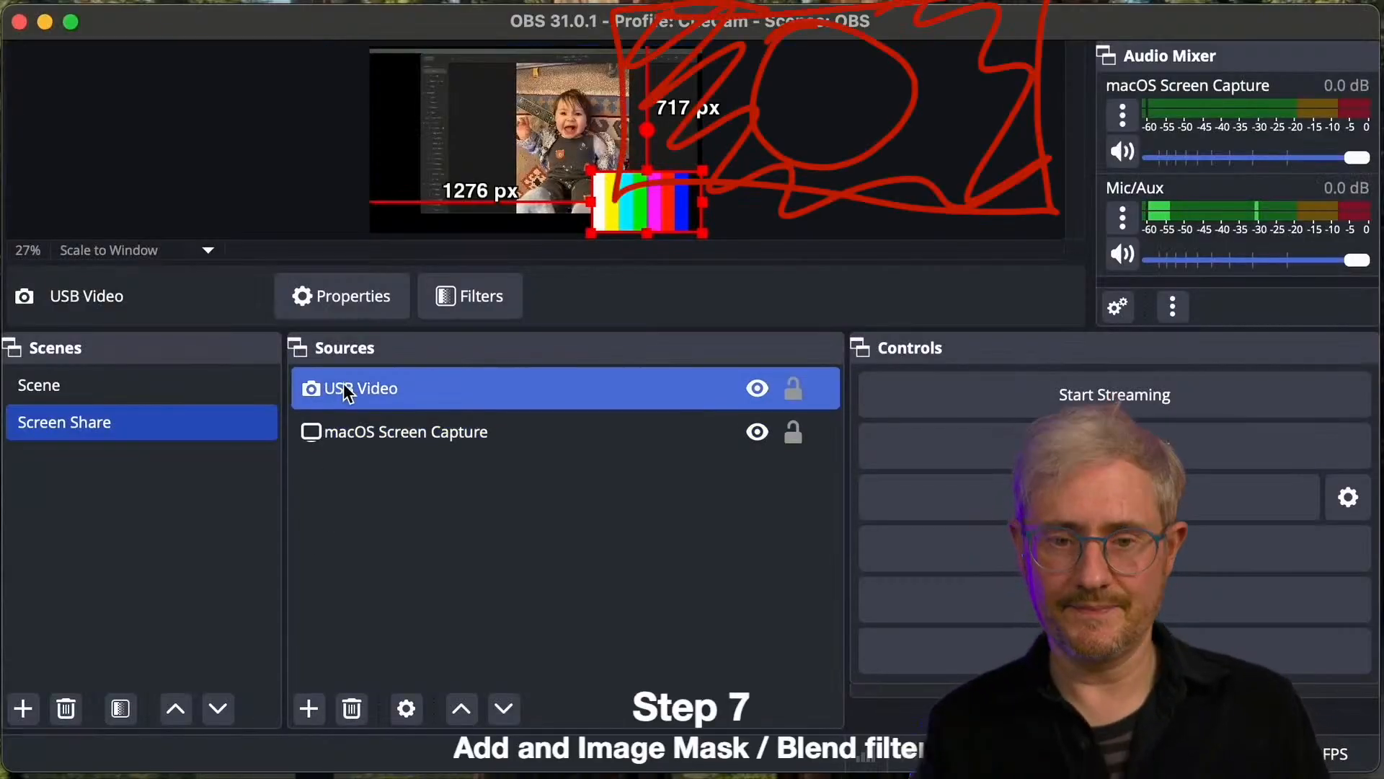
{"action": "left_click", "coordinate": [449, 291]}
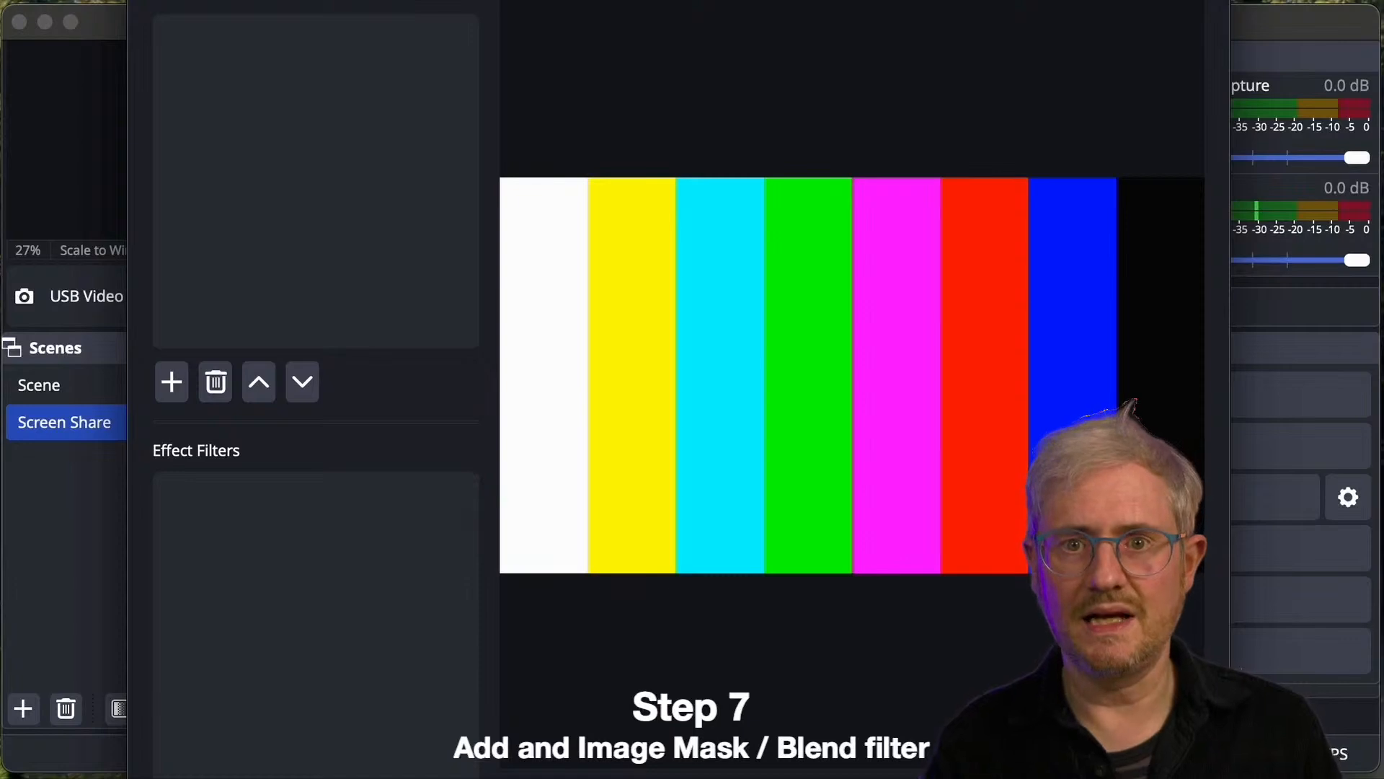
{"action": "left_click", "coordinate": [172, 381]}
{"action": "left_click", "coordinate": [278, 636]}
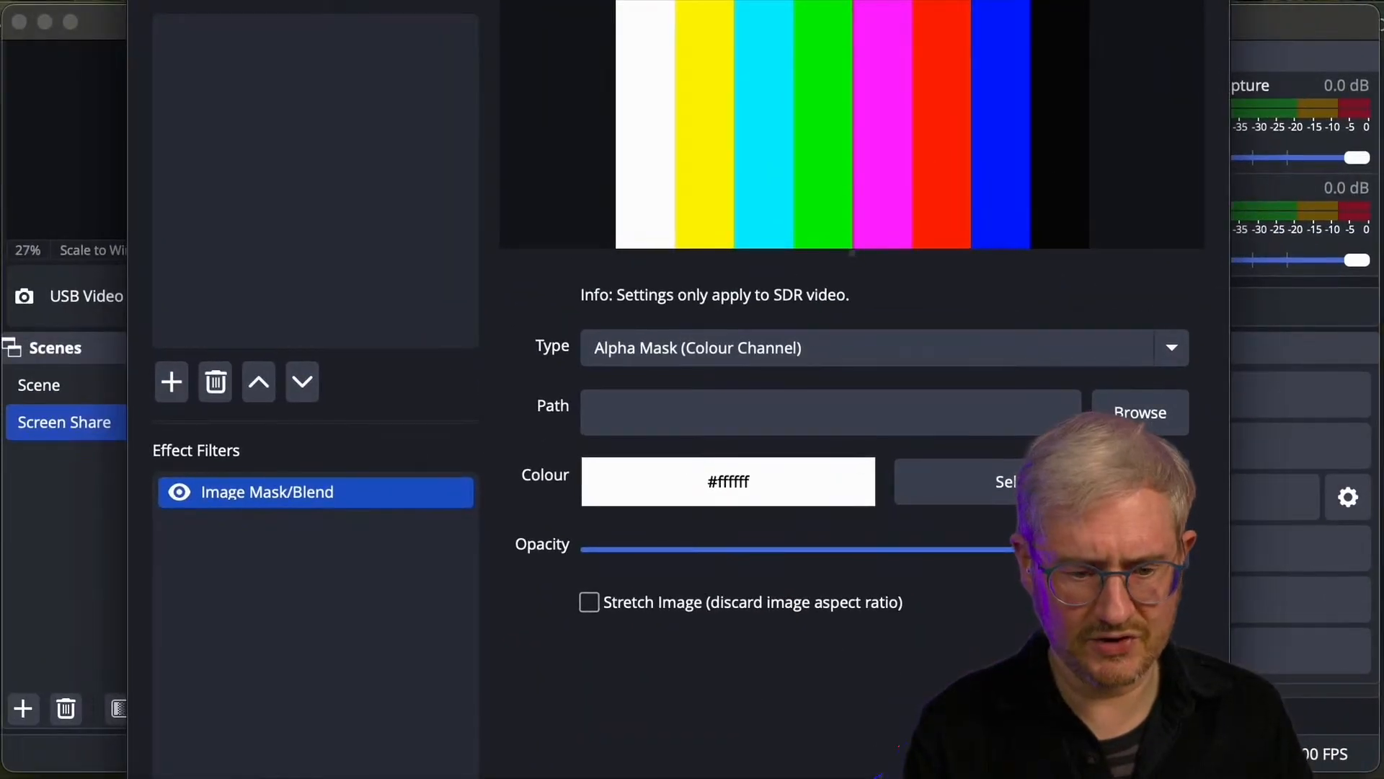
- Use circle-crop.png from the Desktop as the image for the Alpha Mask (Colour Channel), then leave the filter settings
{"action": "left_click_drag", "start_coordinate": [1166, 562], "coordinate": [779, 426]}
{"action": "left_click", "coordinate": [1151, 421]}
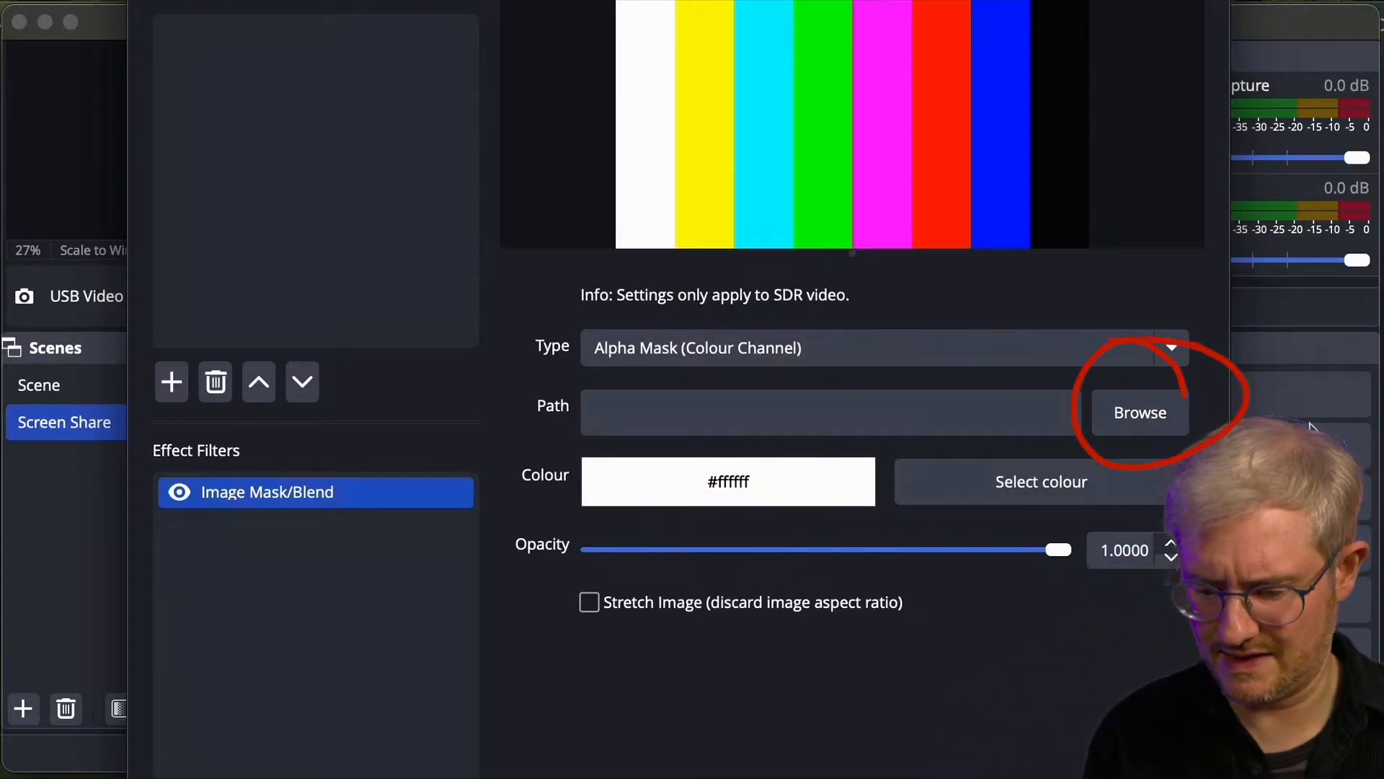
{"action": "left_click_drag", "start_coordinate": [1262, 563], "coordinate": [1162, 274]}
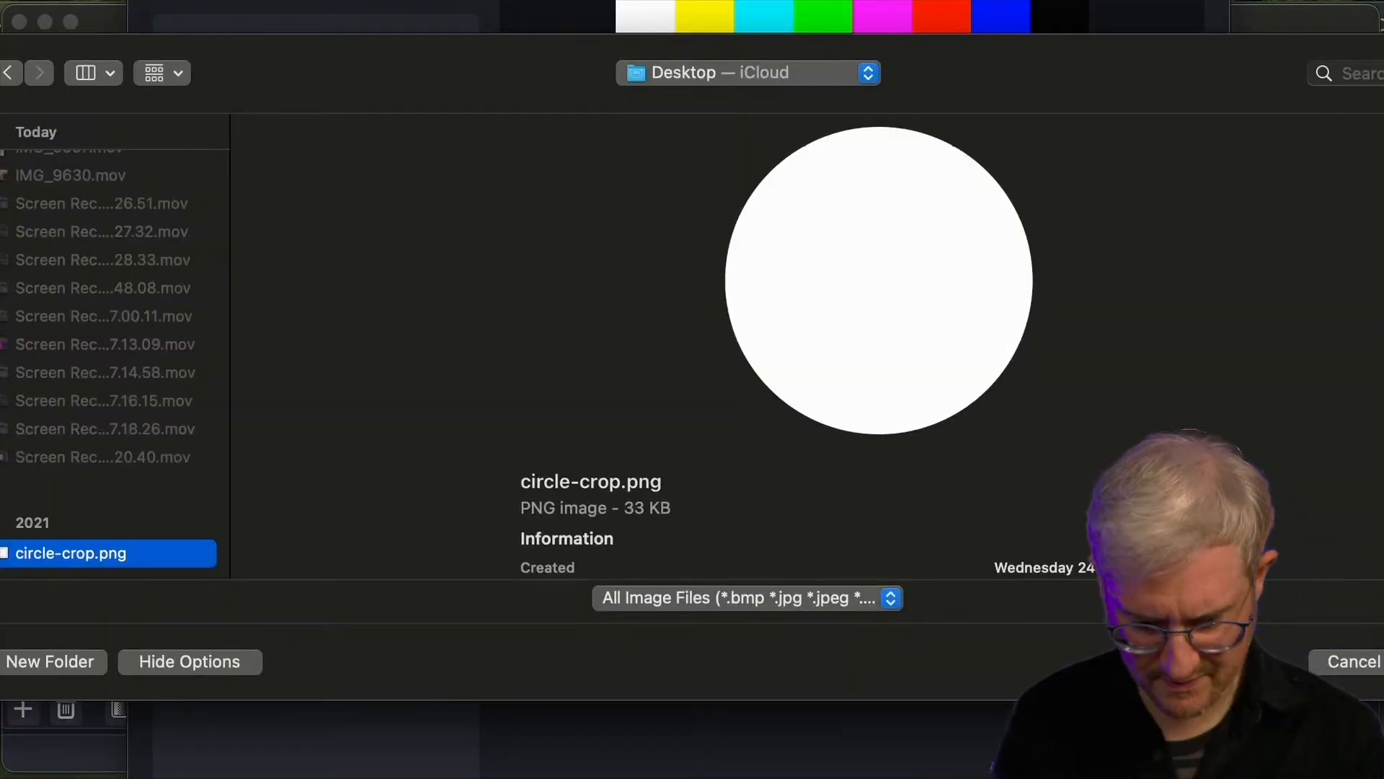
{"action": "key", "text": "Return"}
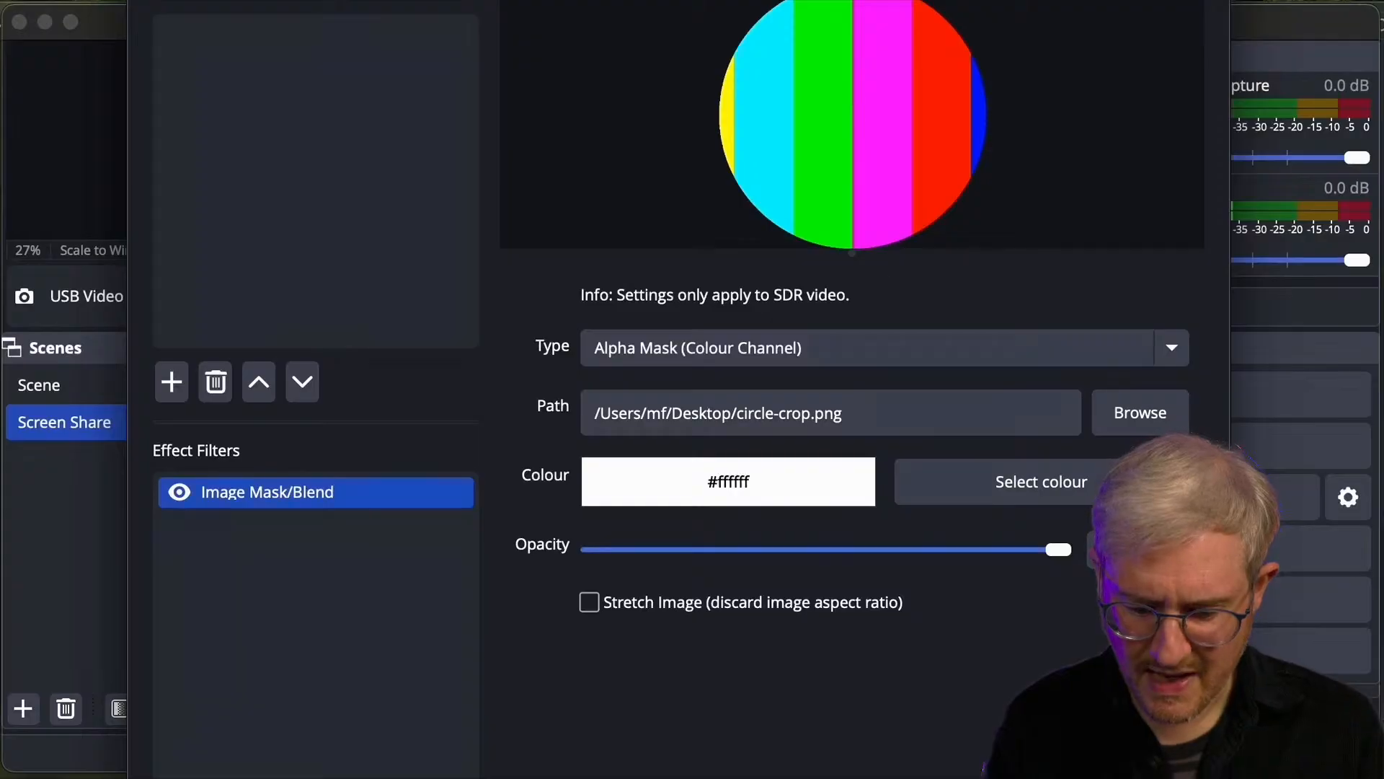
{"action": "key", "text": "Escape"}
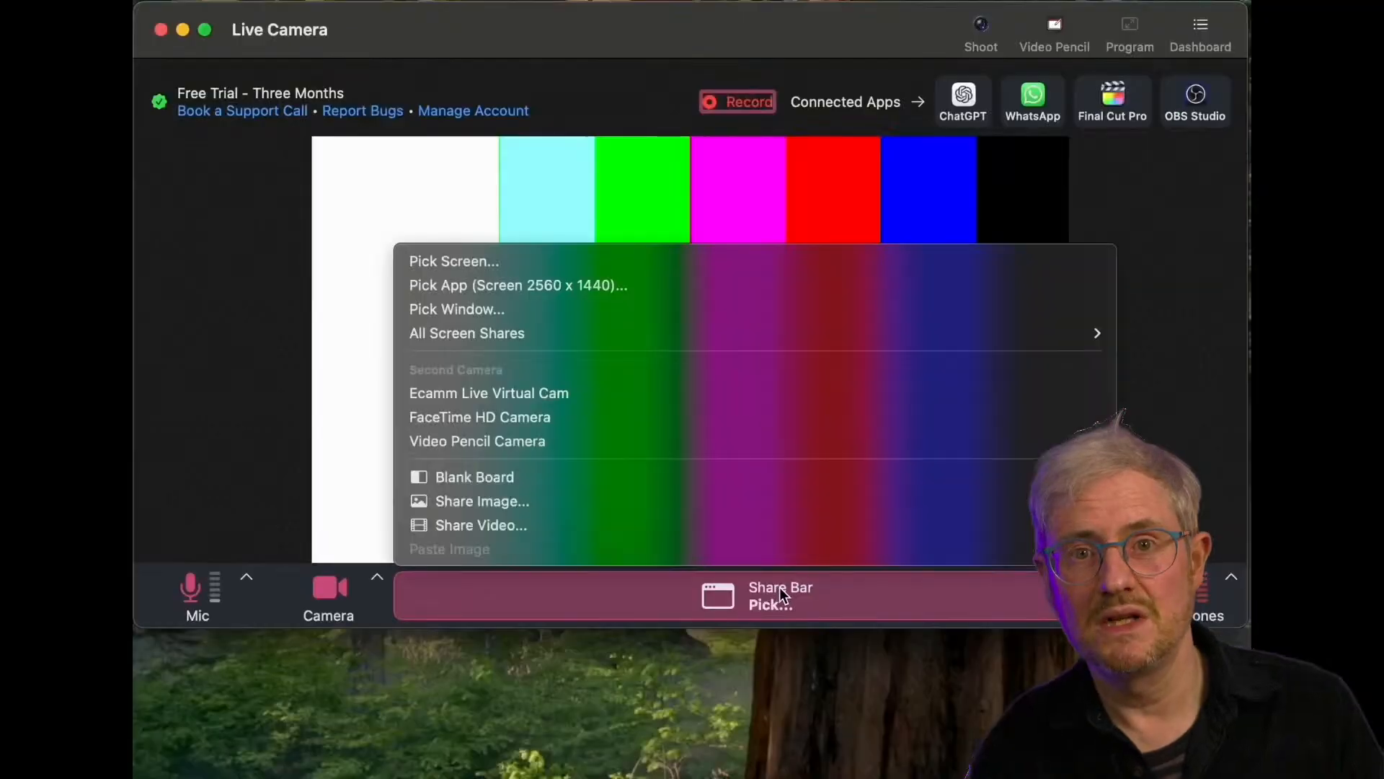
- Switch to CueCam Presenter and share the Photos app using Pick App
{"action": "left_click", "coordinate": [561, 284]}
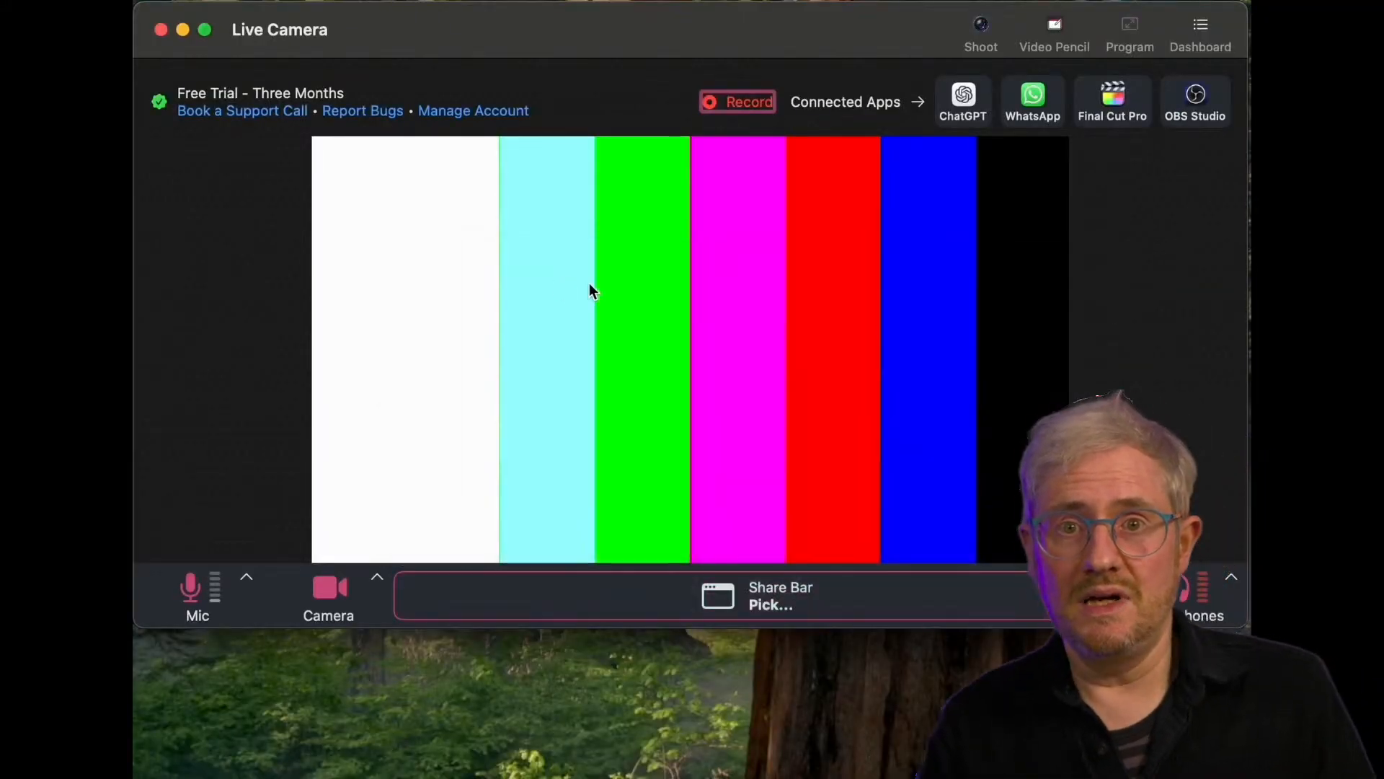
{"action": "key", "text": "Escape"}
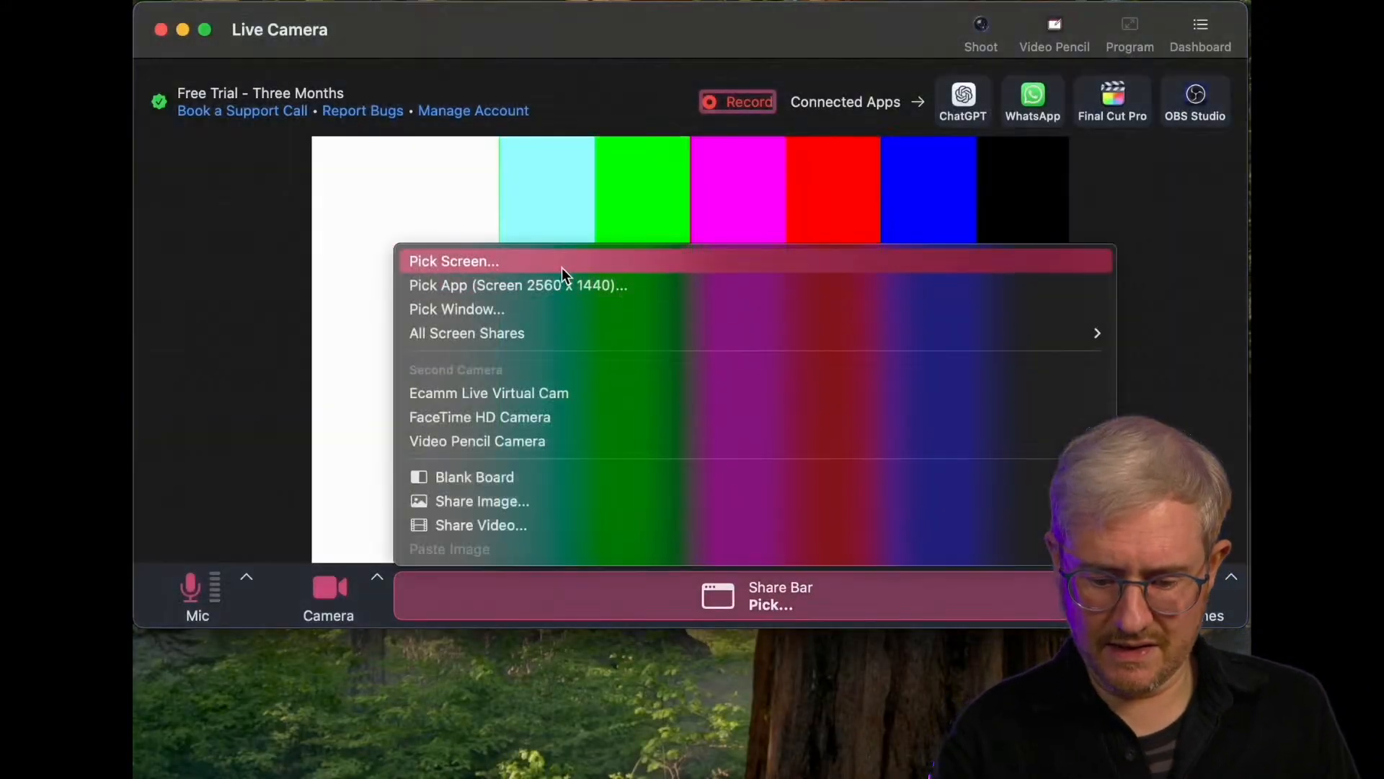
{"action": "left_click", "coordinate": [781, 591]}
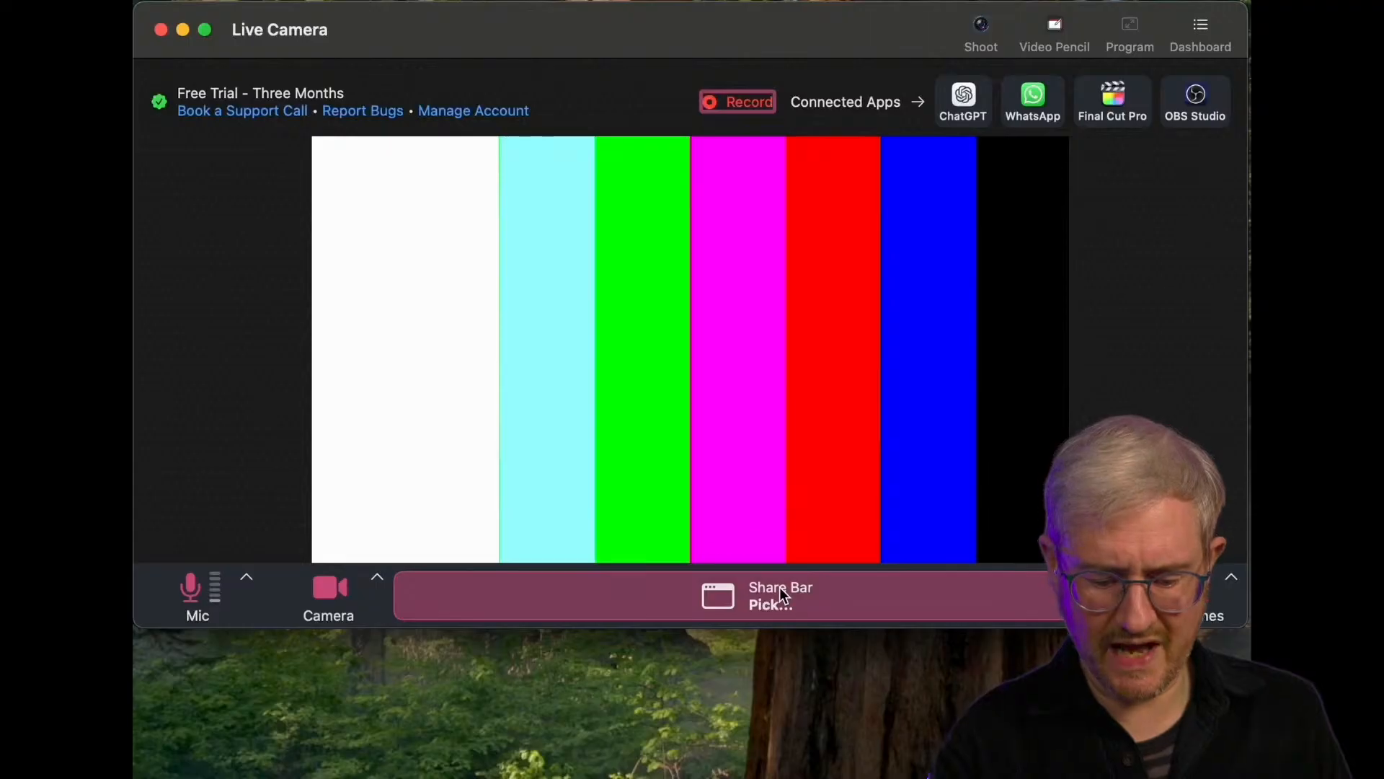
{"action": "left_click", "coordinate": [780, 591]}
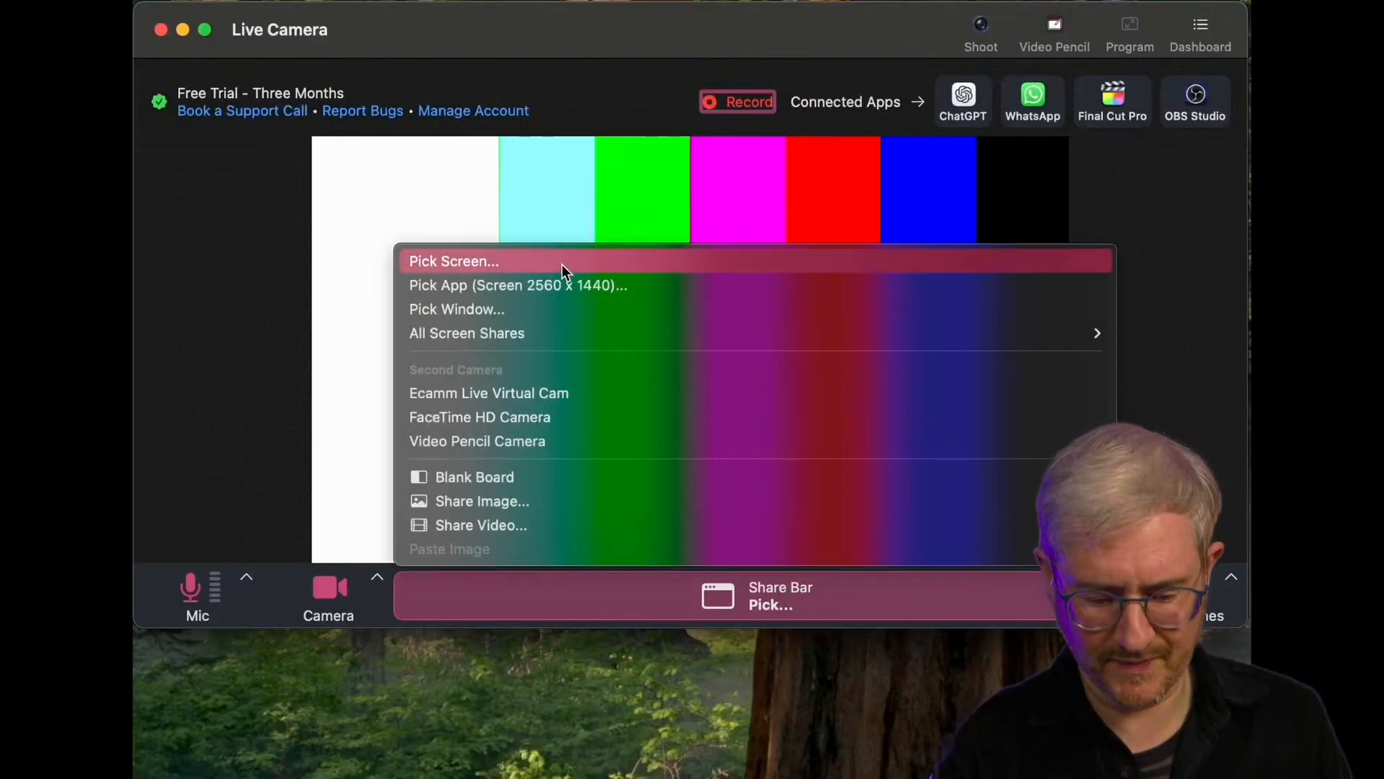
{"action": "left_click", "coordinate": [561, 285]}
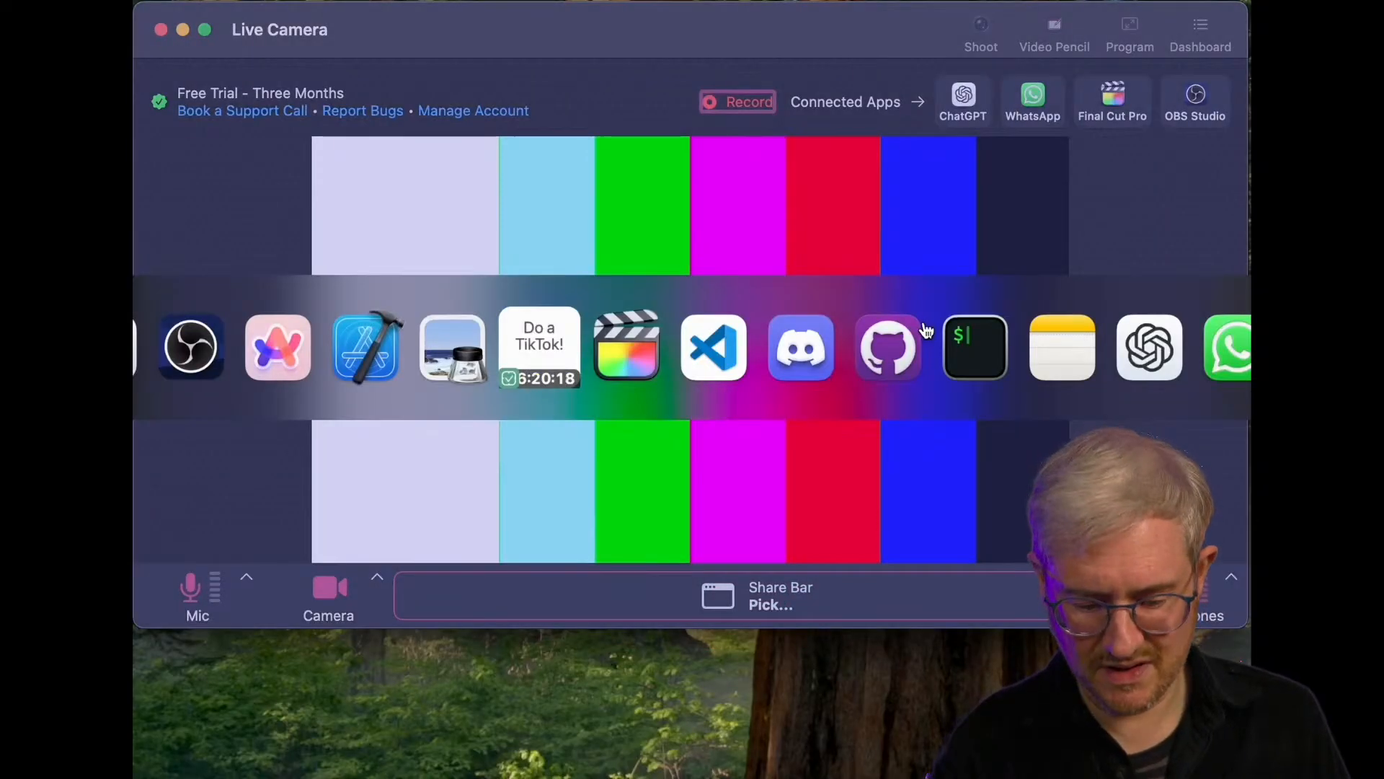
{"action": "key", "text": "super+Tab"}
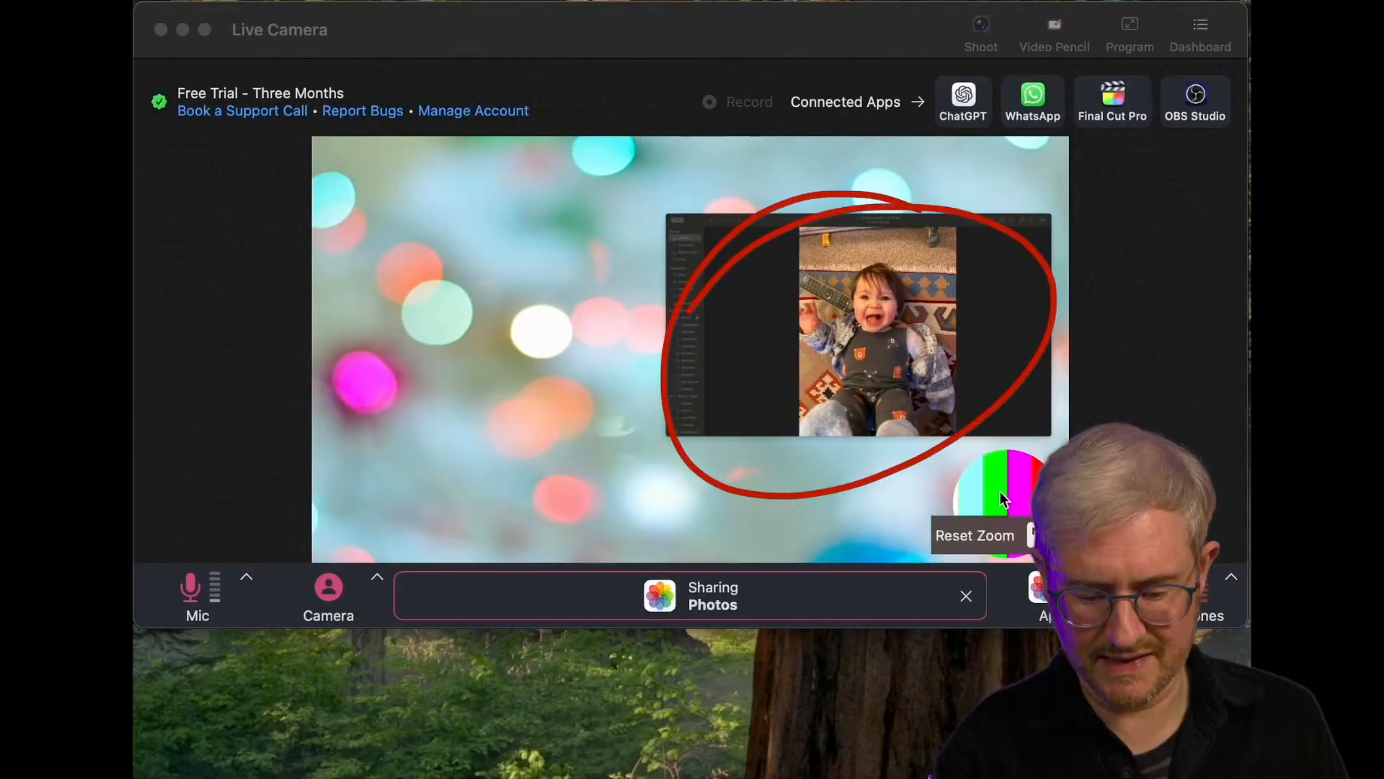
- Enlarge the shared Photos window and reposition it so it fills most of the frame
{"action": "left_click", "coordinate": [924, 391]}
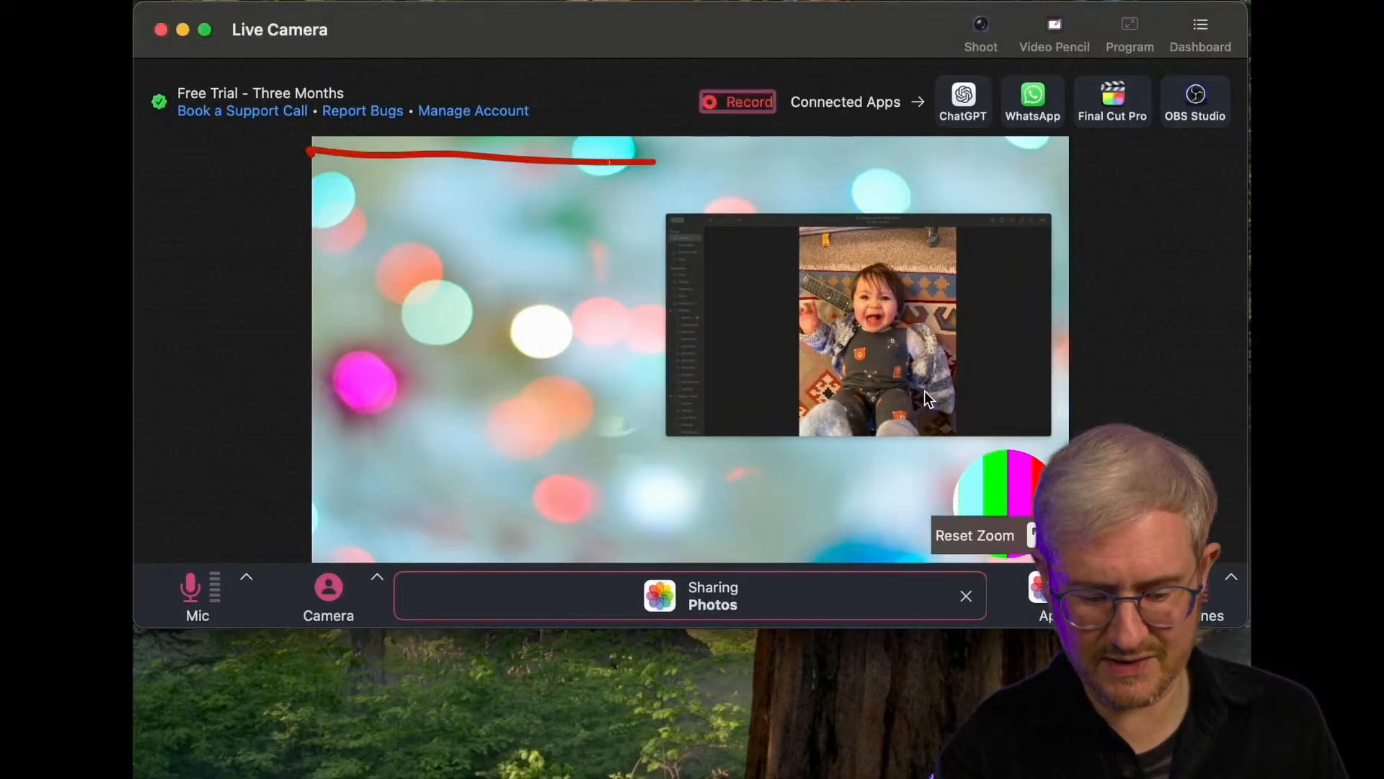
{"action": "scroll", "coordinate": [924, 391], "scroll_direction": "up", "scroll_amount": 5}
{"action": "left_click_drag", "start_coordinate": [925, 391], "coordinate": [806, 482]}
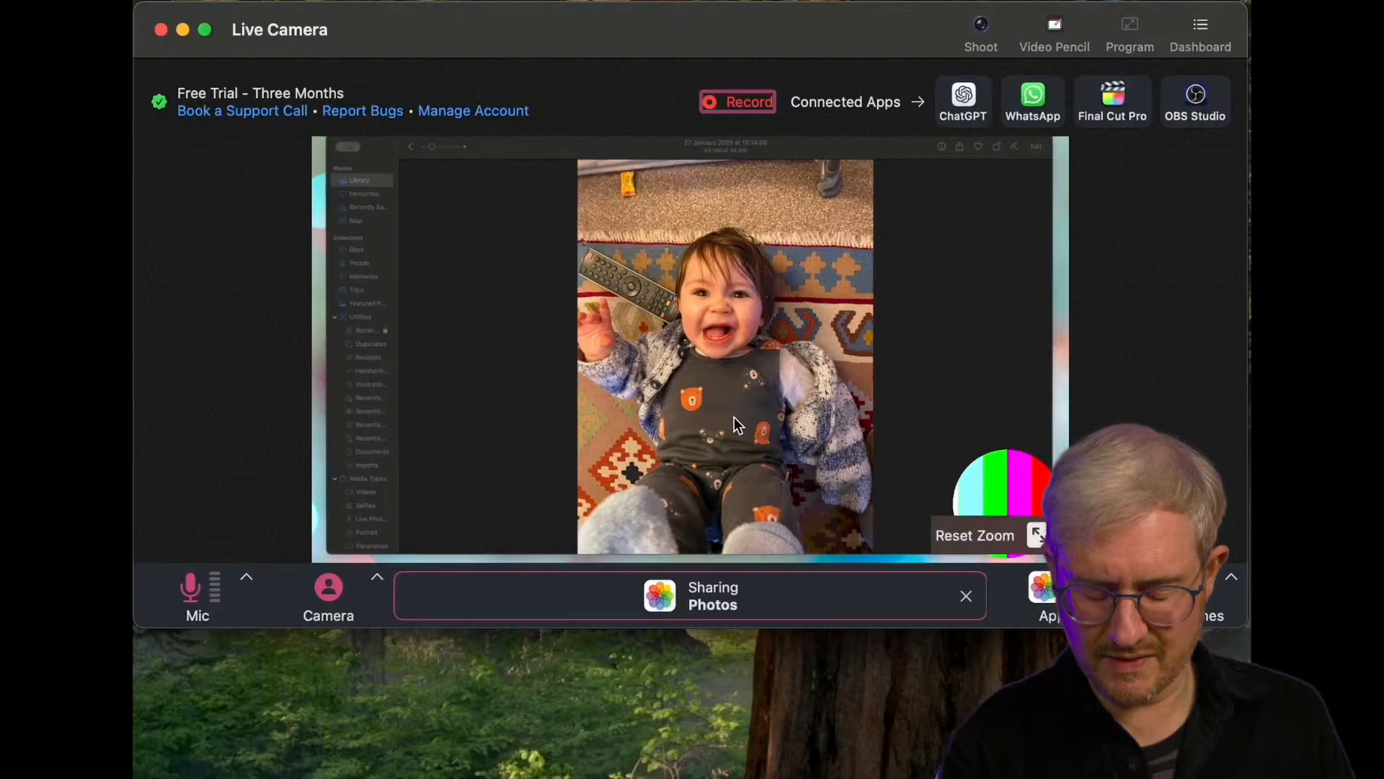
{"action": "scroll", "coordinate": [734, 416], "scroll_direction": "up", "scroll_amount": 3}
- Stop sharing Photos in CueCam Presenter and start the same share again
{"action": "left_click", "coordinate": [796, 590]}
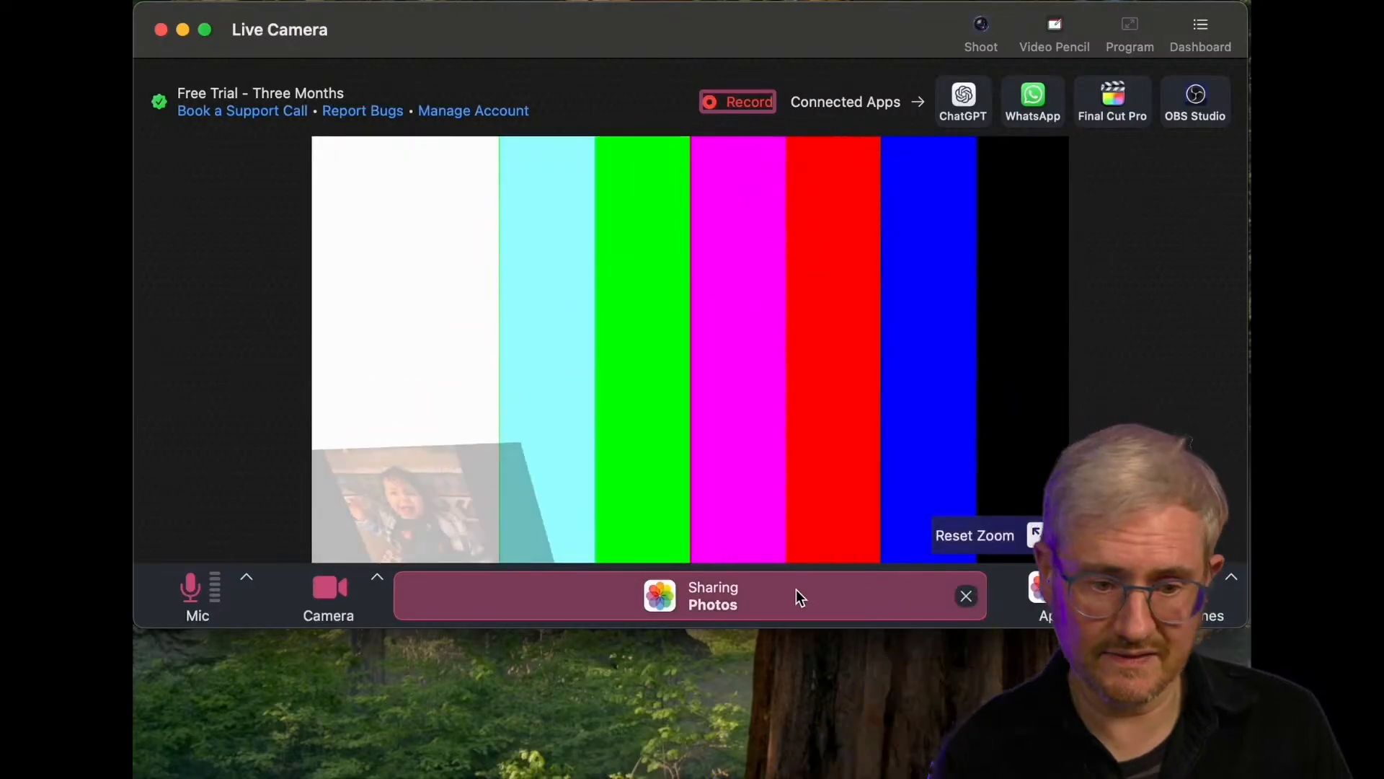
{"action": "left_click", "coordinate": [796, 589]}
{"action": "left_click", "coordinate": [966, 596]}
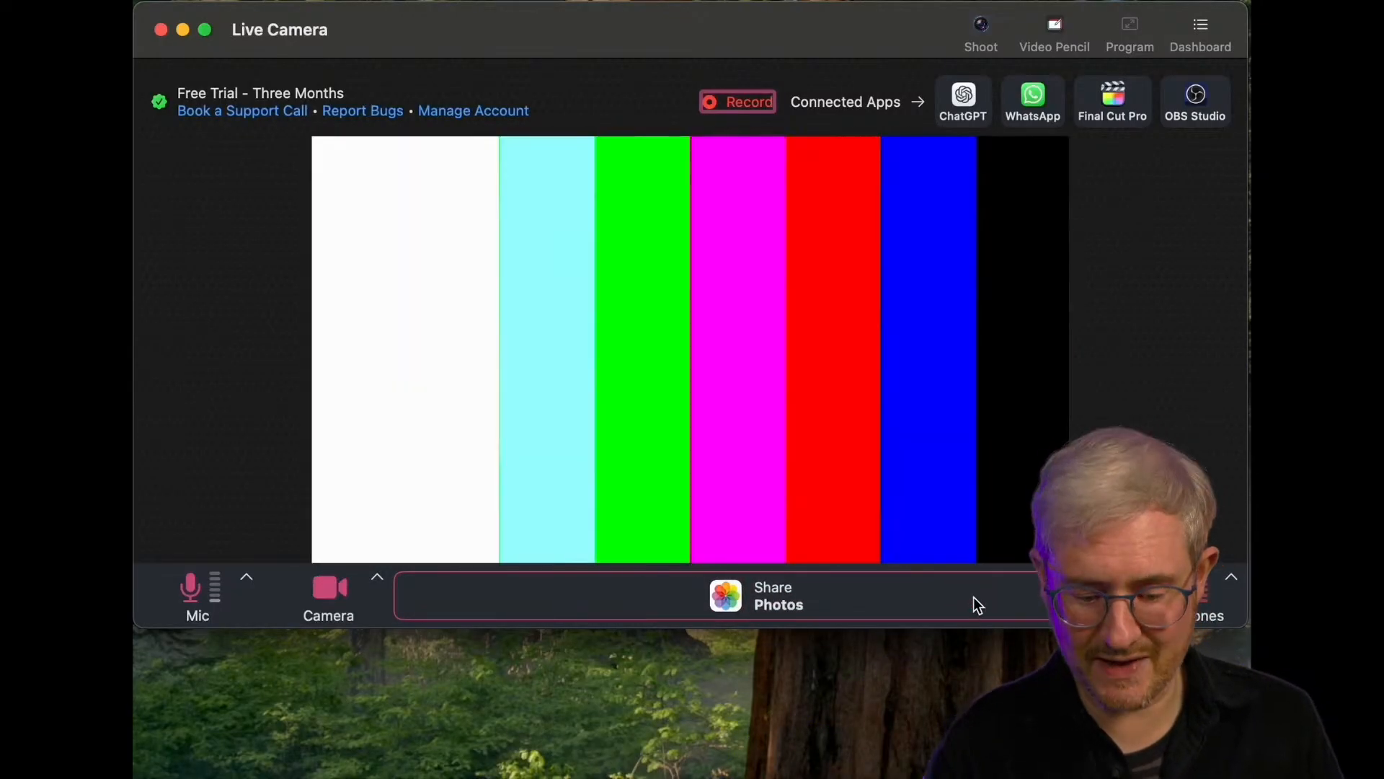
{"action": "left_click", "coordinate": [817, 608]}
{"action": "left_click", "coordinate": [796, 590]}
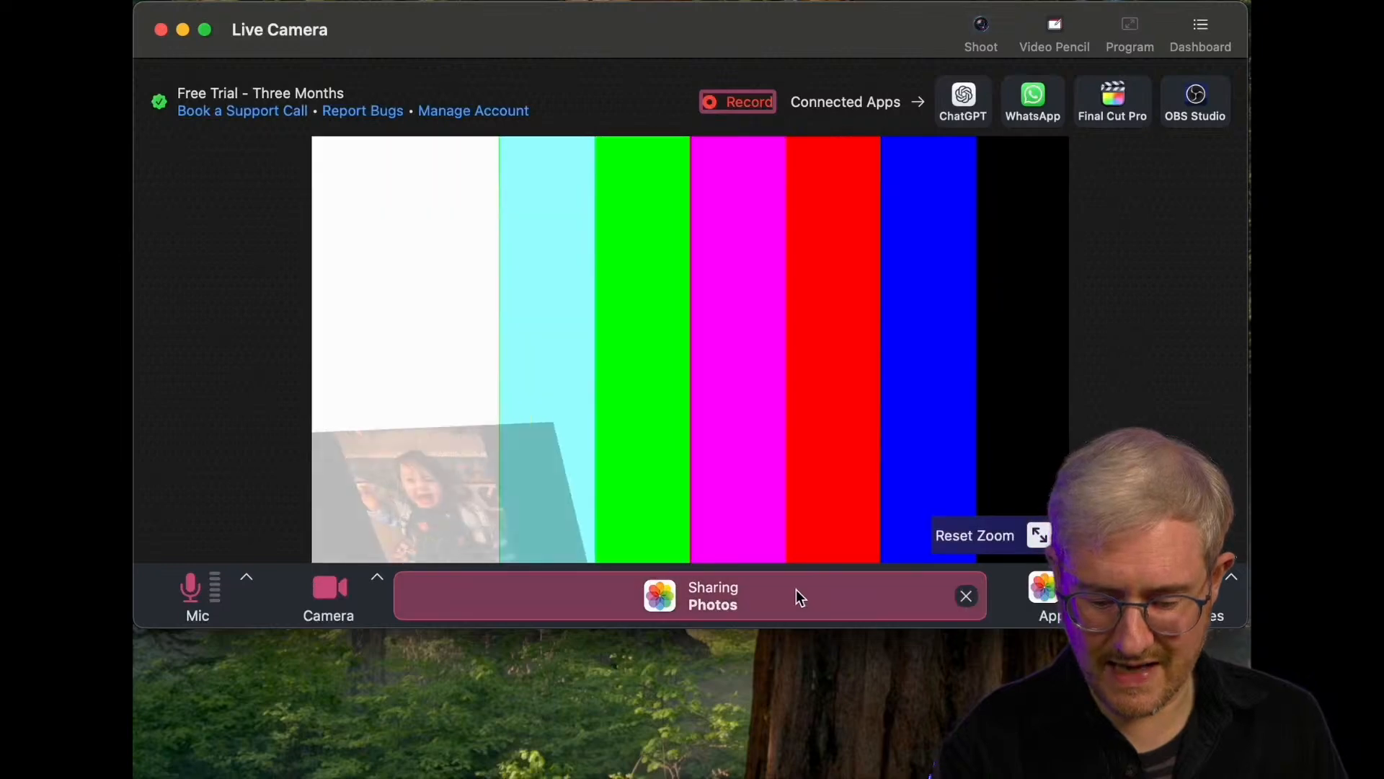
{"action": "left_click", "coordinate": [796, 590]}
{"action": "left_click_drag", "start_coordinate": [924, 391], "coordinate": [862, 444]}
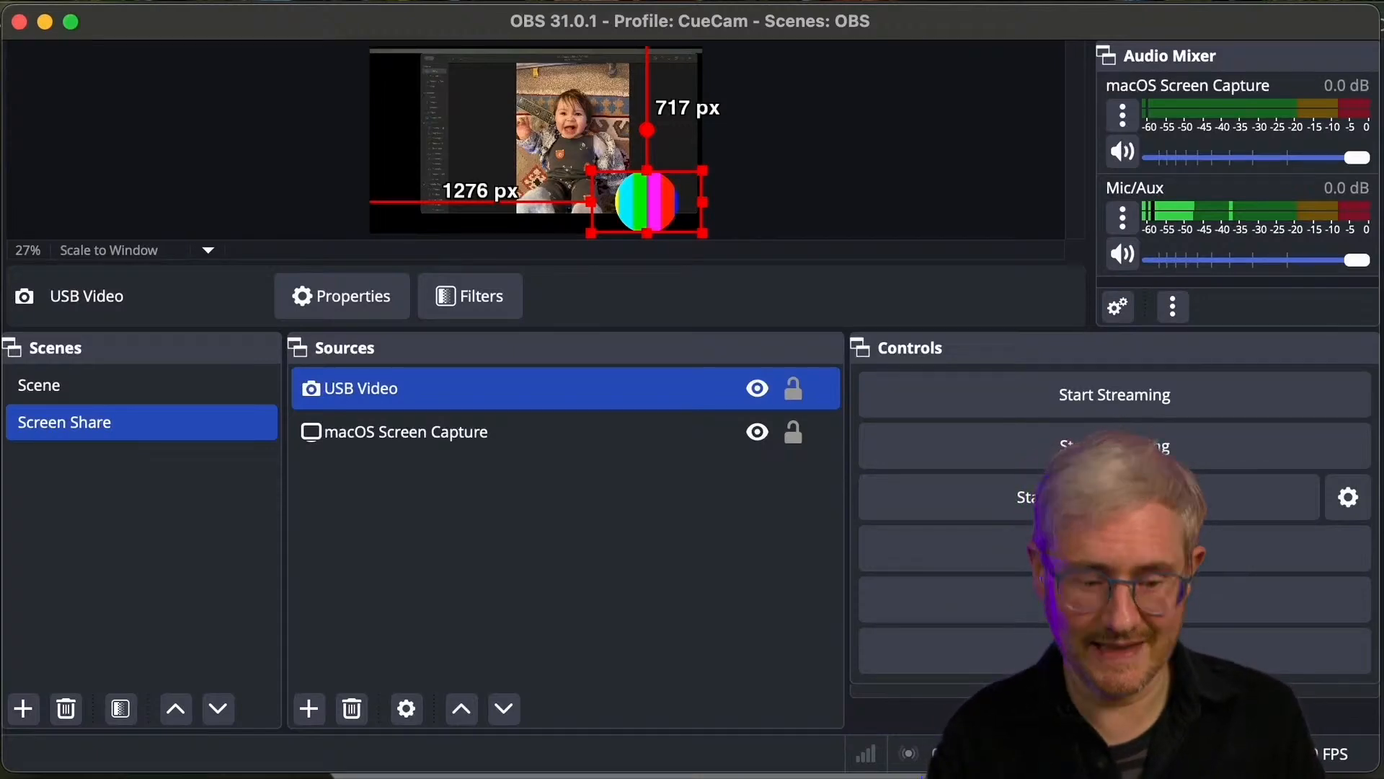
{"action": "mouse_move", "coordinate": [16, 471]}
{"action": "left_mouse_down"}
{"action": "mouse_move", "coordinate": [267, 472]}
{"action": "mouse_move", "coordinate": [254, 446]}
{"action": "mouse_move", "coordinate": [90, 444]}
{"action": "mouse_move", "coordinate": [20, 470]}
{"action": "mouse_move", "coordinate": [77, 485]}
{"action": "mouse_move", "coordinate": [164, 472]}
{"action": "left_mouse_up"}
{"action": "mouse_move", "coordinate": [25, 512]}
{"action": "left_mouse_down"}
{"action": "mouse_move", "coordinate": [66, 530]}
{"action": "mouse_move", "coordinate": [29, 504]}
{"action": "mouse_move", "coordinate": [160, 530]}
{"action": "left_mouse_up"}
{"action": "mouse_move", "coordinate": [169, 497]}
{"action": "left_mouse_down"}
{"action": "mouse_move", "coordinate": [174, 525]}
{"action": "mouse_move", "coordinate": [196, 518]}
{"action": "left_mouse_up"}
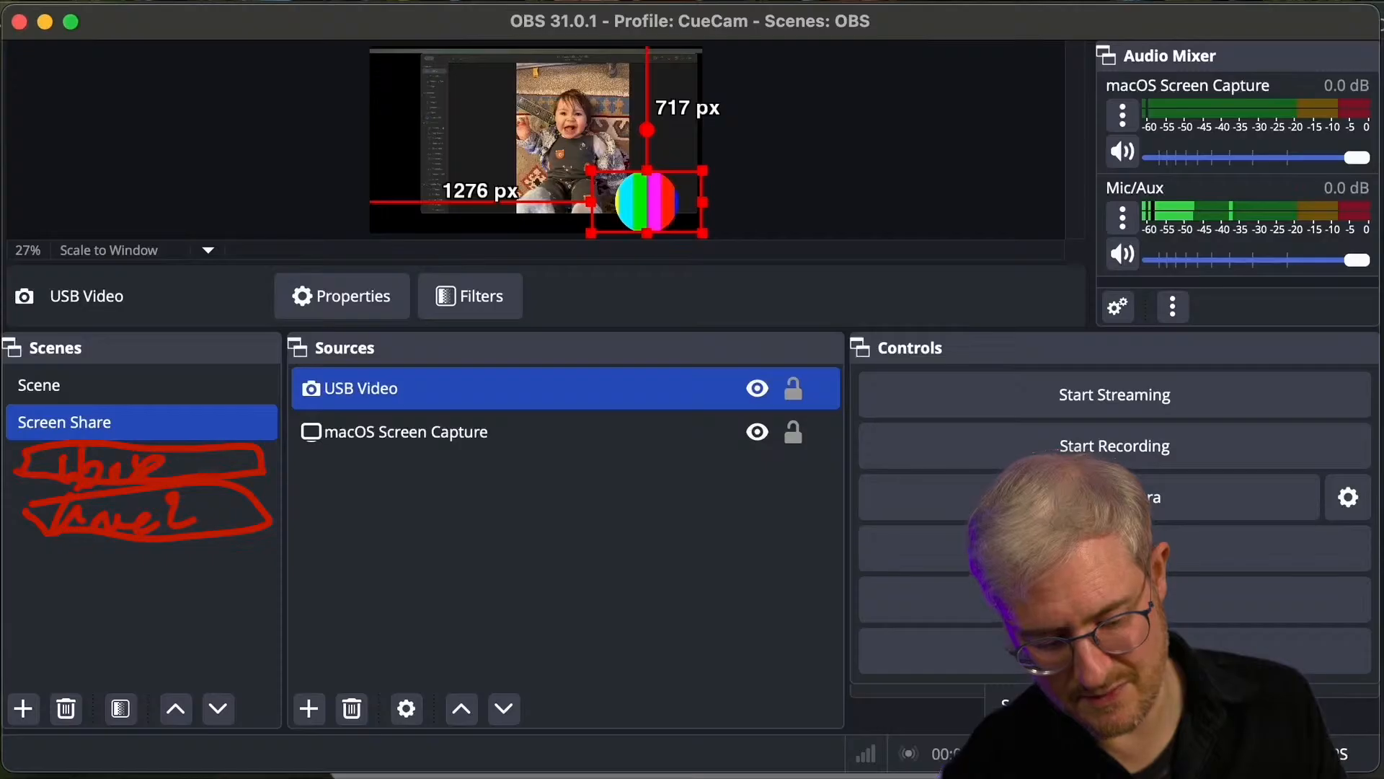
{"action": "mouse_move", "coordinate": [64, 551]}
{"action": "left_mouse_down"}
{"action": "mouse_move", "coordinate": [13, 569]}
{"action": "mouse_move", "coordinate": [288, 571]}
{"action": "mouse_move", "coordinate": [151, 532]}
{"action": "mouse_move", "coordinate": [85, 577]}
{"action": "mouse_move", "coordinate": [160, 577]}
{"action": "left_mouse_up"}
{"action": "mouse_move", "coordinate": [30, 604]}
{"action": "left_mouse_down"}
{"action": "mouse_move", "coordinate": [65, 638]}
{"action": "mouse_move", "coordinate": [151, 587]}
{"action": "mouse_move", "coordinate": [71, 593]}
{"action": "mouse_move", "coordinate": [86, 631]}
{"action": "mouse_move", "coordinate": [253, 609]}
{"action": "left_mouse_up"}
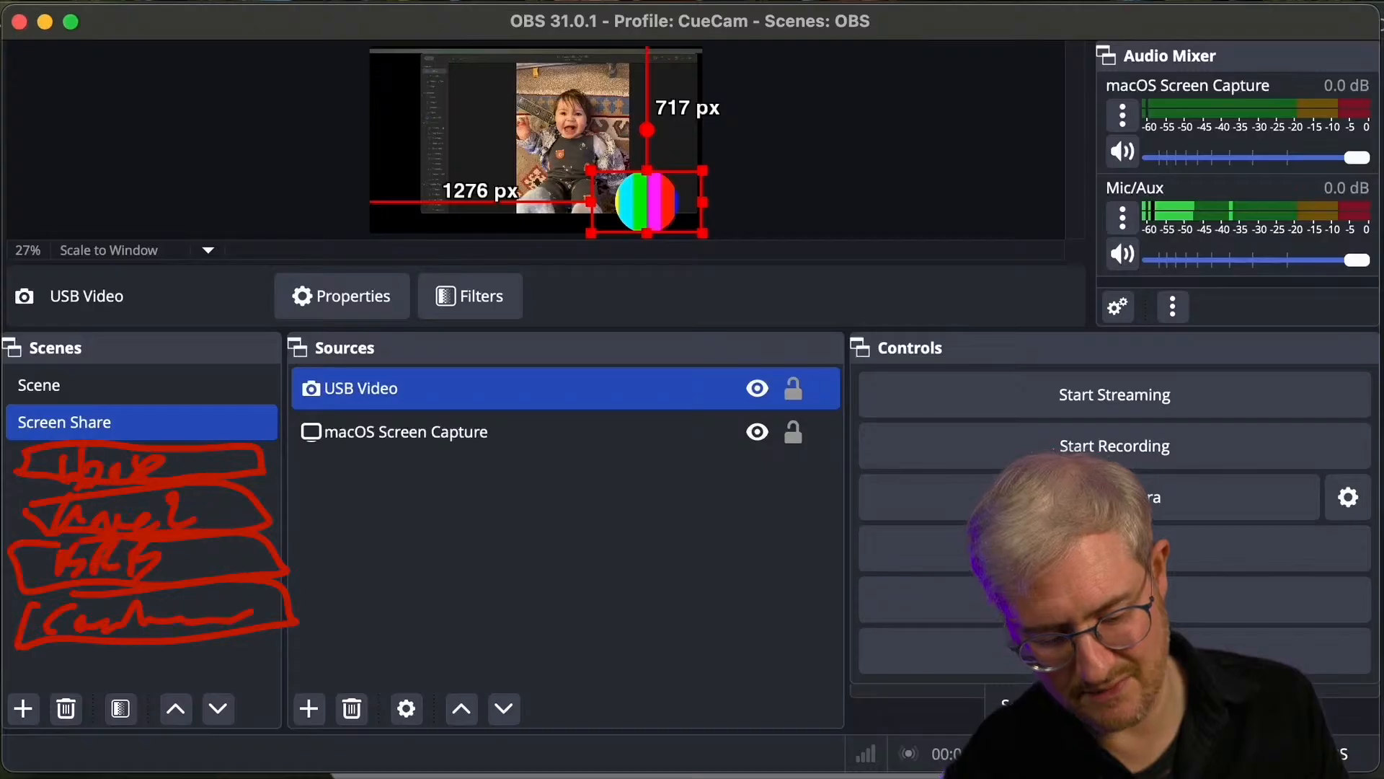
{"action": "mouse_move", "coordinate": [15, 647]}
{"action": "left_mouse_down"}
{"action": "mouse_move", "coordinate": [93, 685]}
{"action": "mouse_move", "coordinate": [288, 629]}
{"action": "left_mouse_up"}
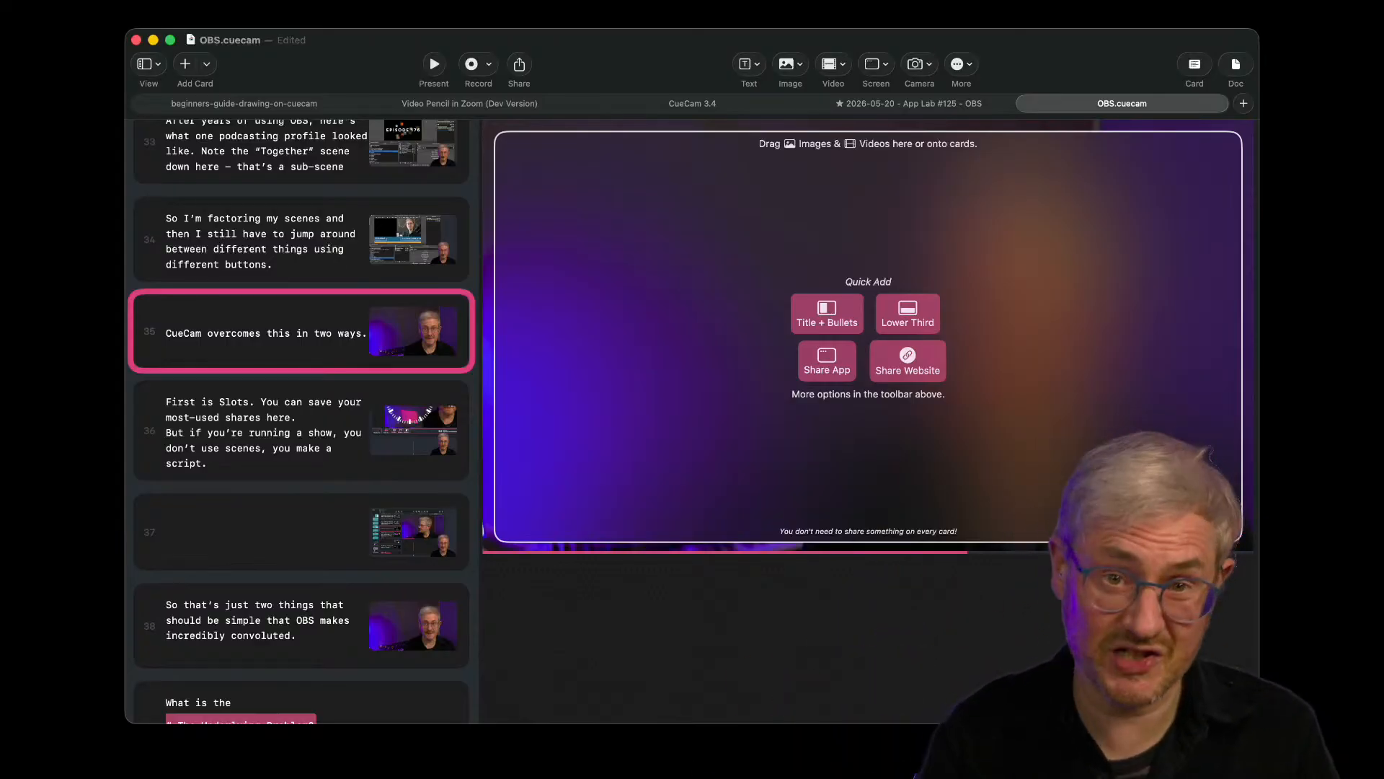
{"action": "mouse_move", "coordinate": [813, 276]}
{"action": "left_mouse_down"}
{"action": "mouse_move", "coordinate": [765, 371]}
{"action": "mouse_move", "coordinate": [764, 312]}
{"action": "left_mouse_up"}
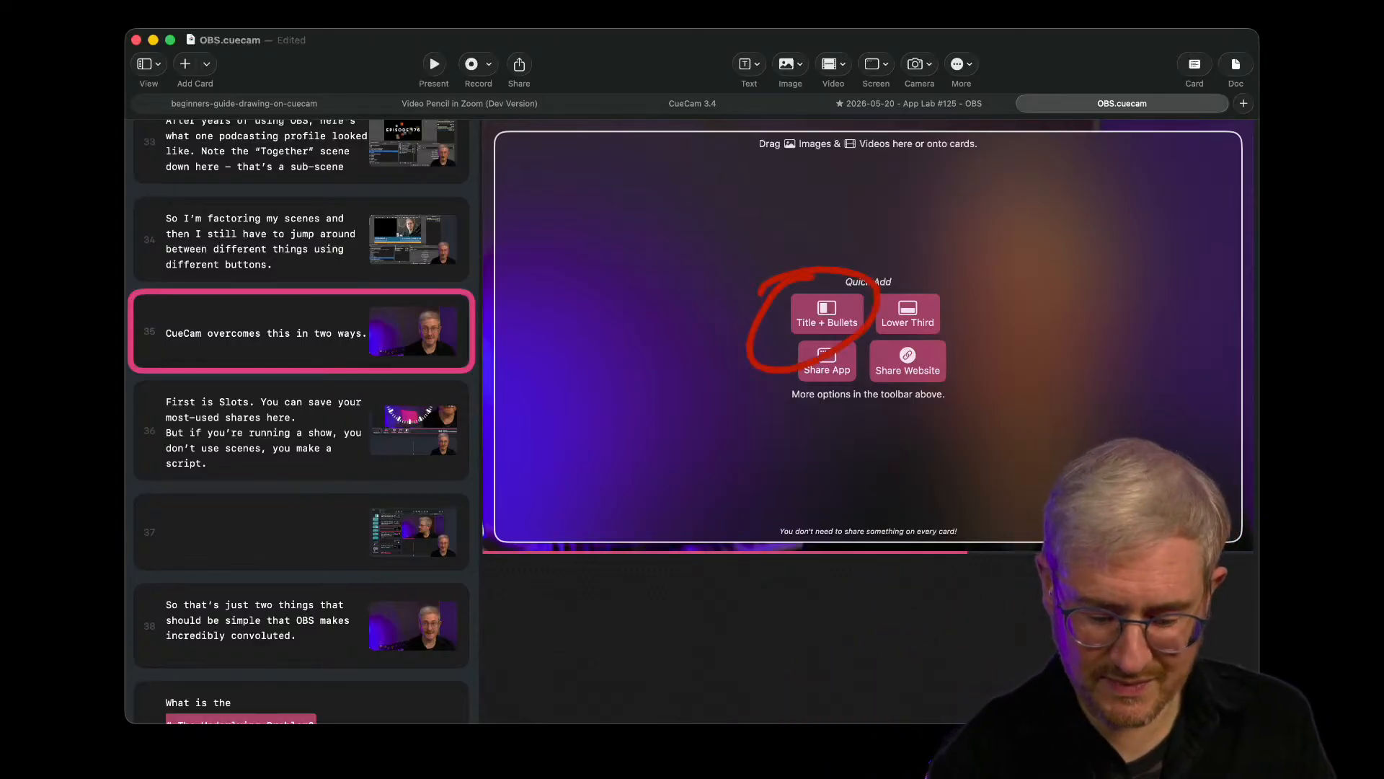
{"action": "mouse_move", "coordinate": [910, 279]}
{"action": "left_mouse_down"}
{"action": "mouse_move", "coordinate": [930, 260]}
{"action": "mouse_move", "coordinate": [775, 357]}
{"action": "left_mouse_up"}
{"action": "mouse_move", "coordinate": [881, 333]}
{"action": "left_mouse_down"}
{"action": "mouse_move", "coordinate": [871, 384]}
{"action": "mouse_move", "coordinate": [859, 347]}
{"action": "left_mouse_up"}
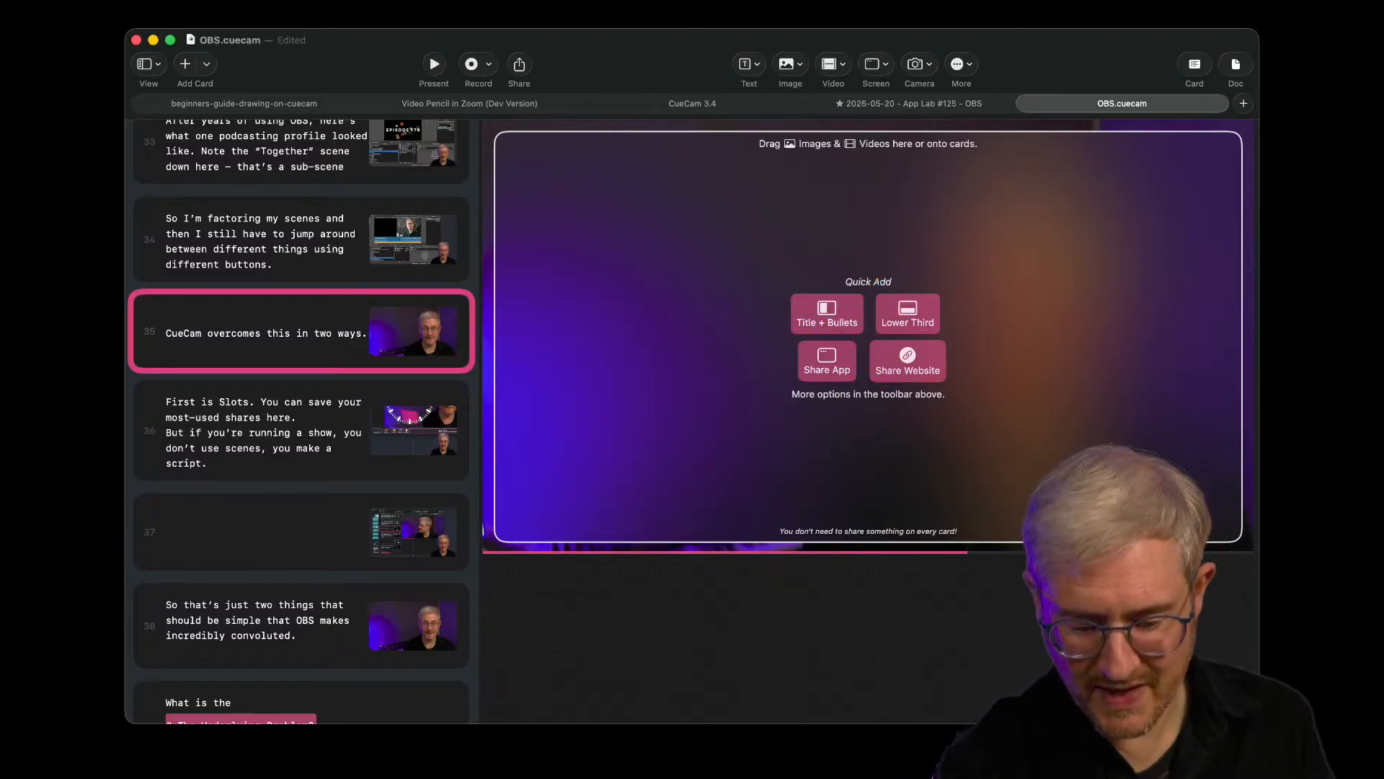
- Mark up the live view of the OBS.cuecam window by circling its preview area, the selected script card and the document title
{"action": "left_click_drag", "start_coordinate": [732, 172], "coordinate": [1034, 152]}
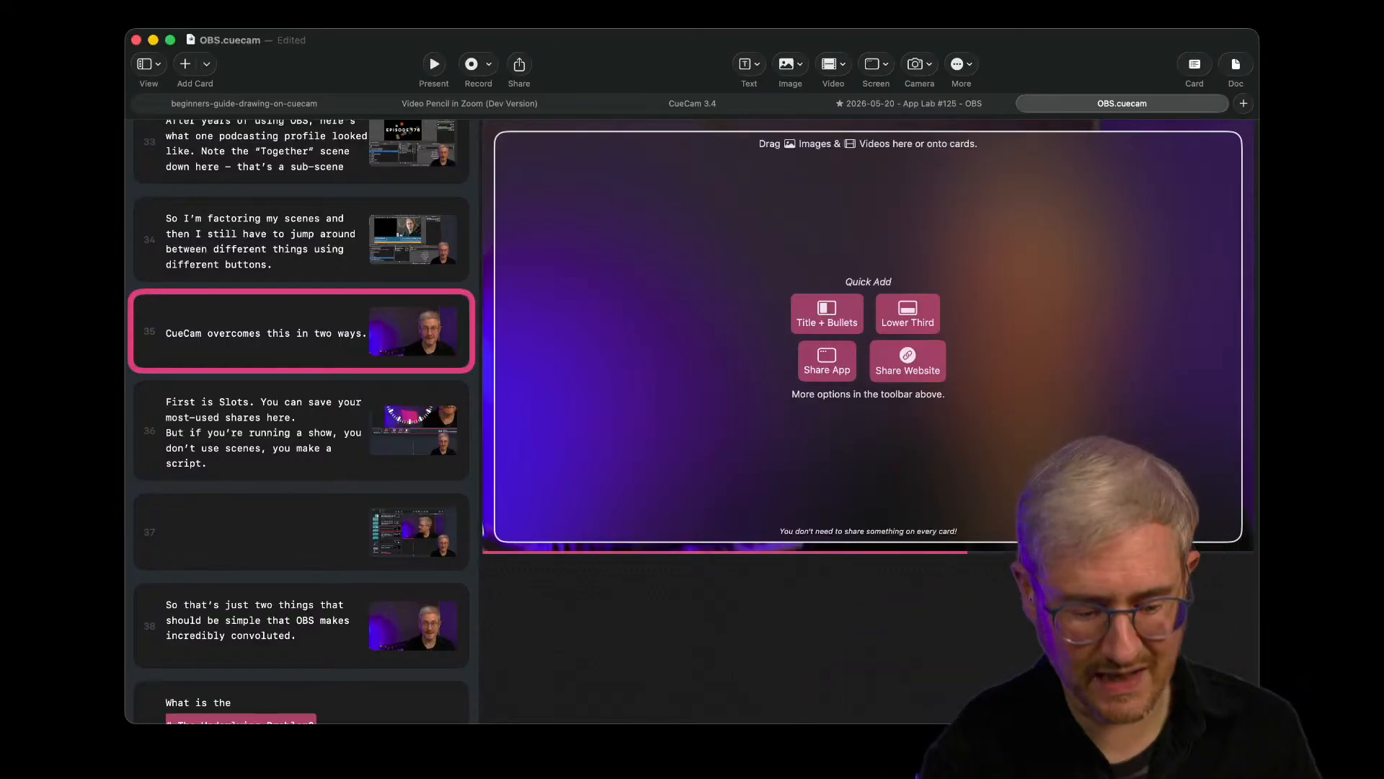
{"action": "mouse_move", "coordinate": [353, 282]}
{"action": "left_mouse_down"}
{"action": "mouse_move", "coordinate": [126, 364]}
{"action": "mouse_move", "coordinate": [237, 317]}
{"action": "left_mouse_up"}
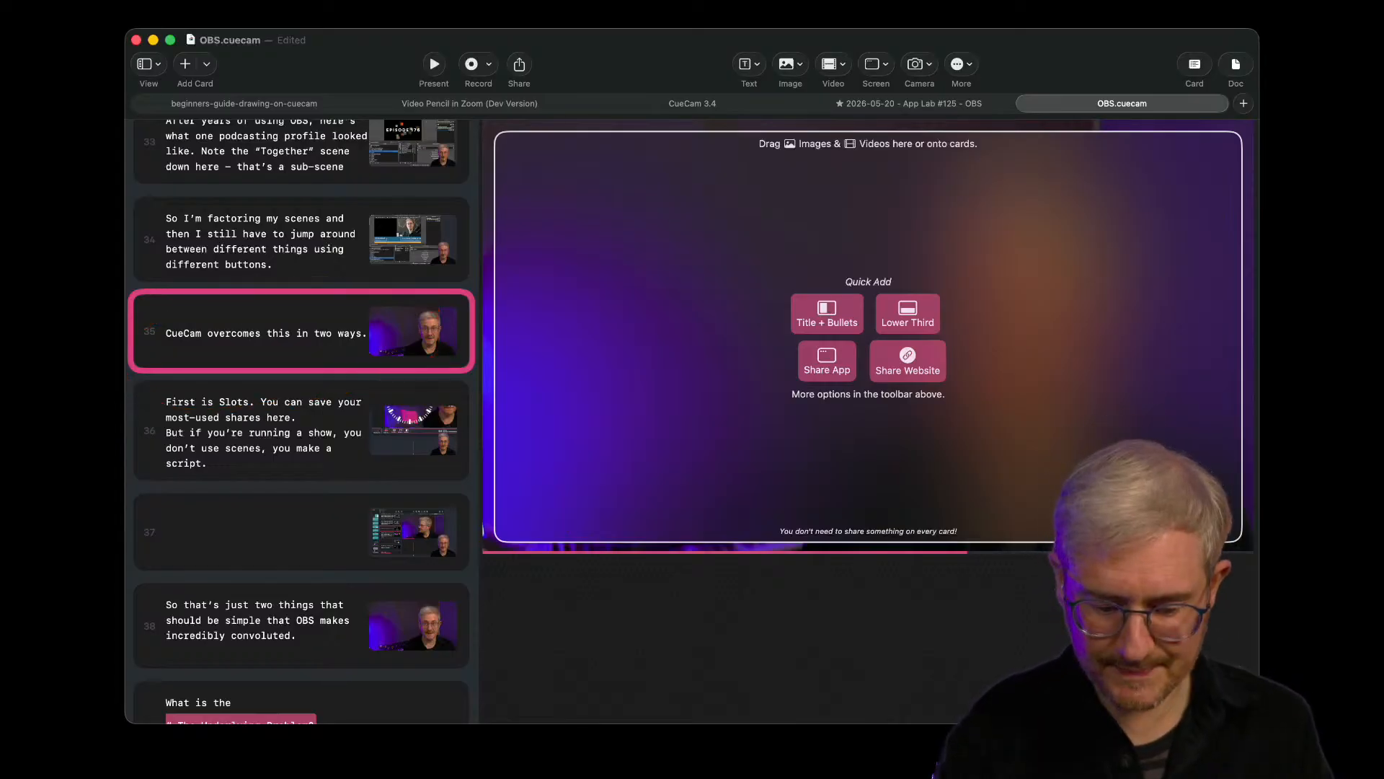
{"action": "left_click_drag", "start_coordinate": [197, 22], "coordinate": [165, 51]}
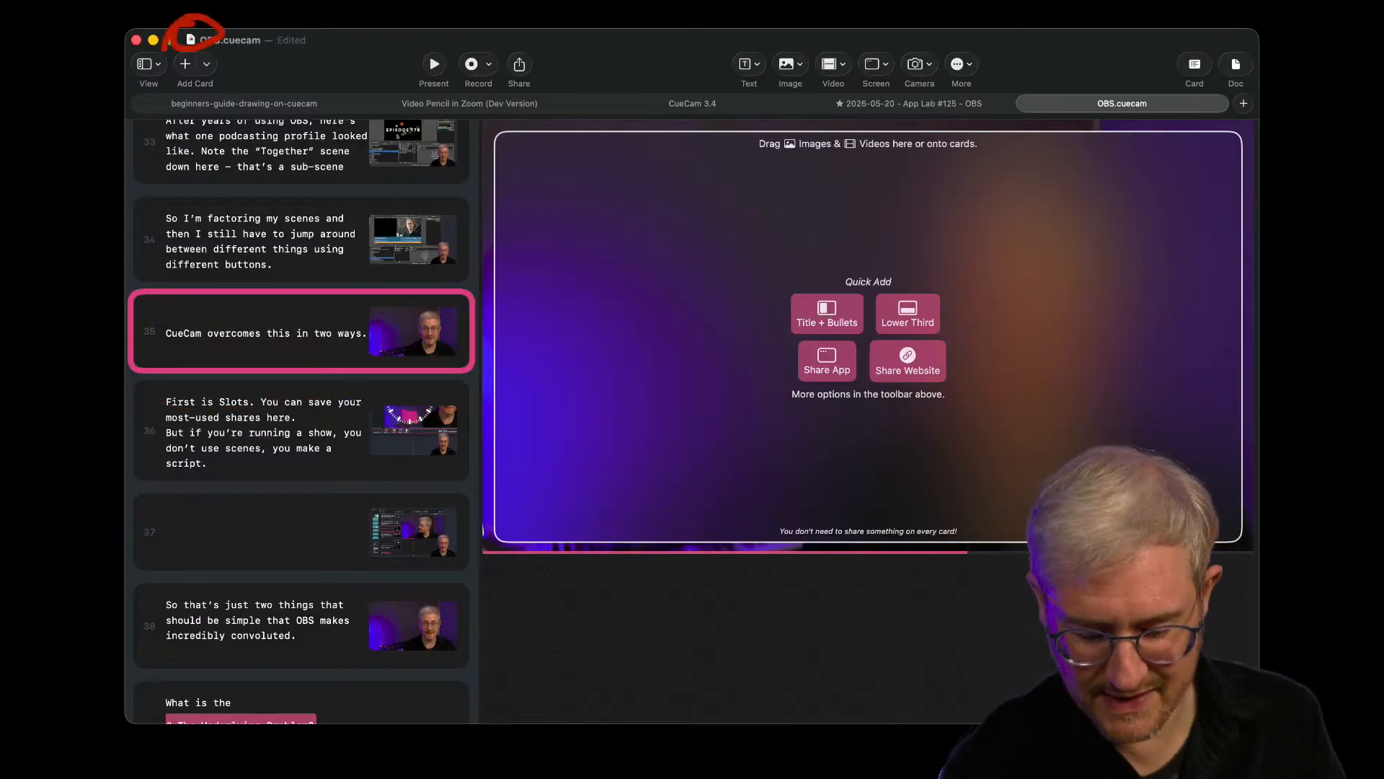
{"action": "mouse_move", "coordinate": [262, 10]}
{"action": "left_mouse_down"}
{"action": "mouse_move", "coordinate": [249, 0]}
{"action": "mouse_move", "coordinate": [307, 18]}
{"action": "left_mouse_up"}
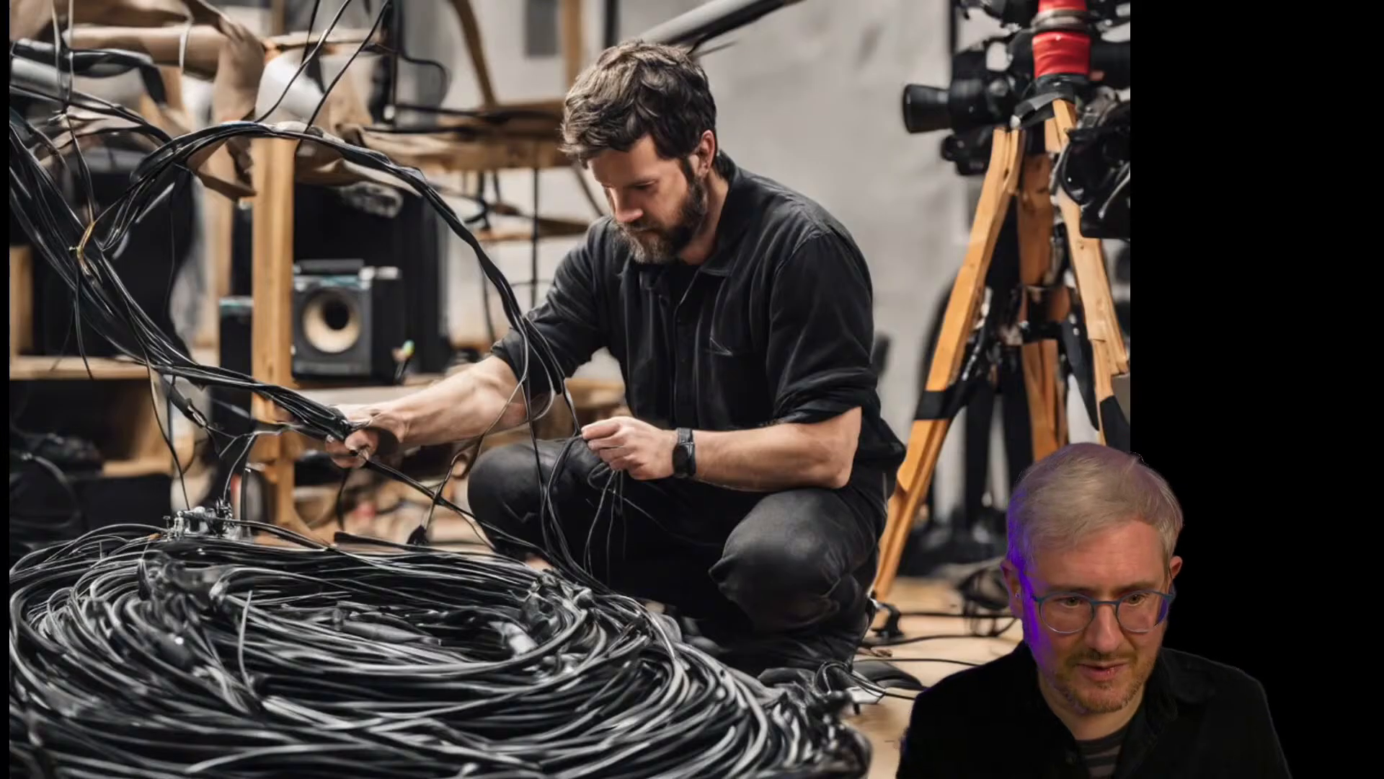
- Circle the tripod cameras and the coiled cables in the cable photo, and advance the presentation to the control room photo
{"action": "mouse_move", "coordinate": [922, 39]}
{"action": "left_mouse_down"}
{"action": "mouse_move", "coordinate": [878, 121]}
{"action": "mouse_move", "coordinate": [897, 94]}
{"action": "left_mouse_up"}
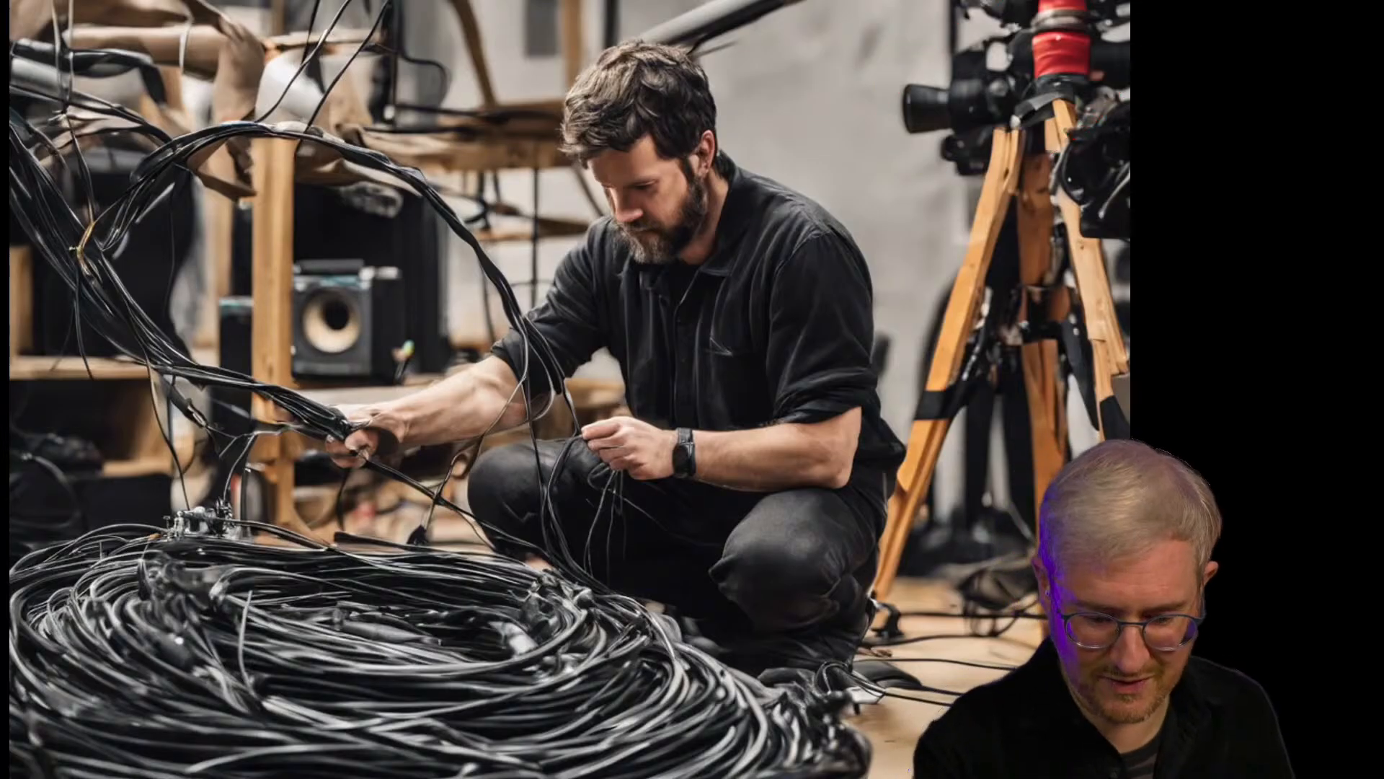
{"action": "mouse_move", "coordinate": [638, 520]}
{"action": "left_mouse_down"}
{"action": "mouse_move", "coordinate": [193, 726]}
{"action": "mouse_move", "coordinate": [227, 566]}
{"action": "left_mouse_up"}
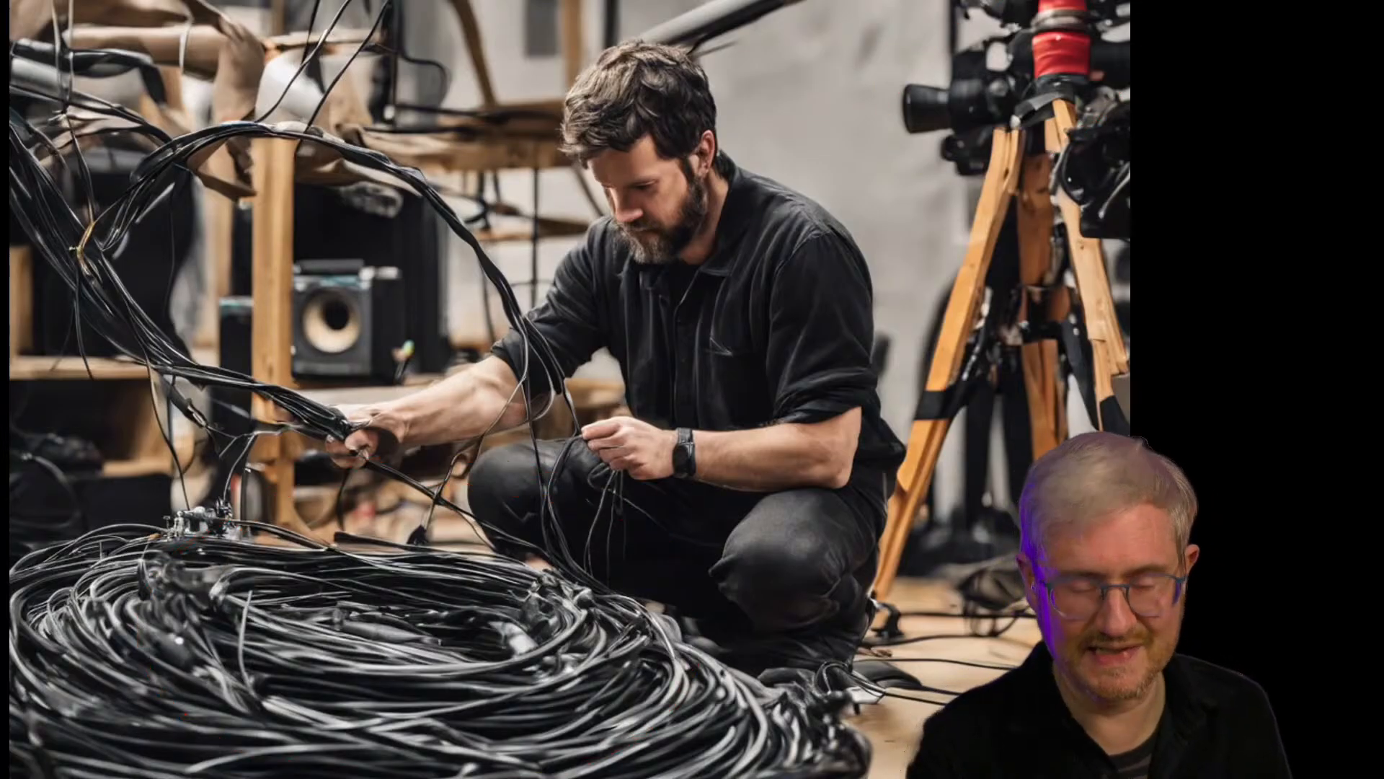
{"action": "key", "text": "Right"}
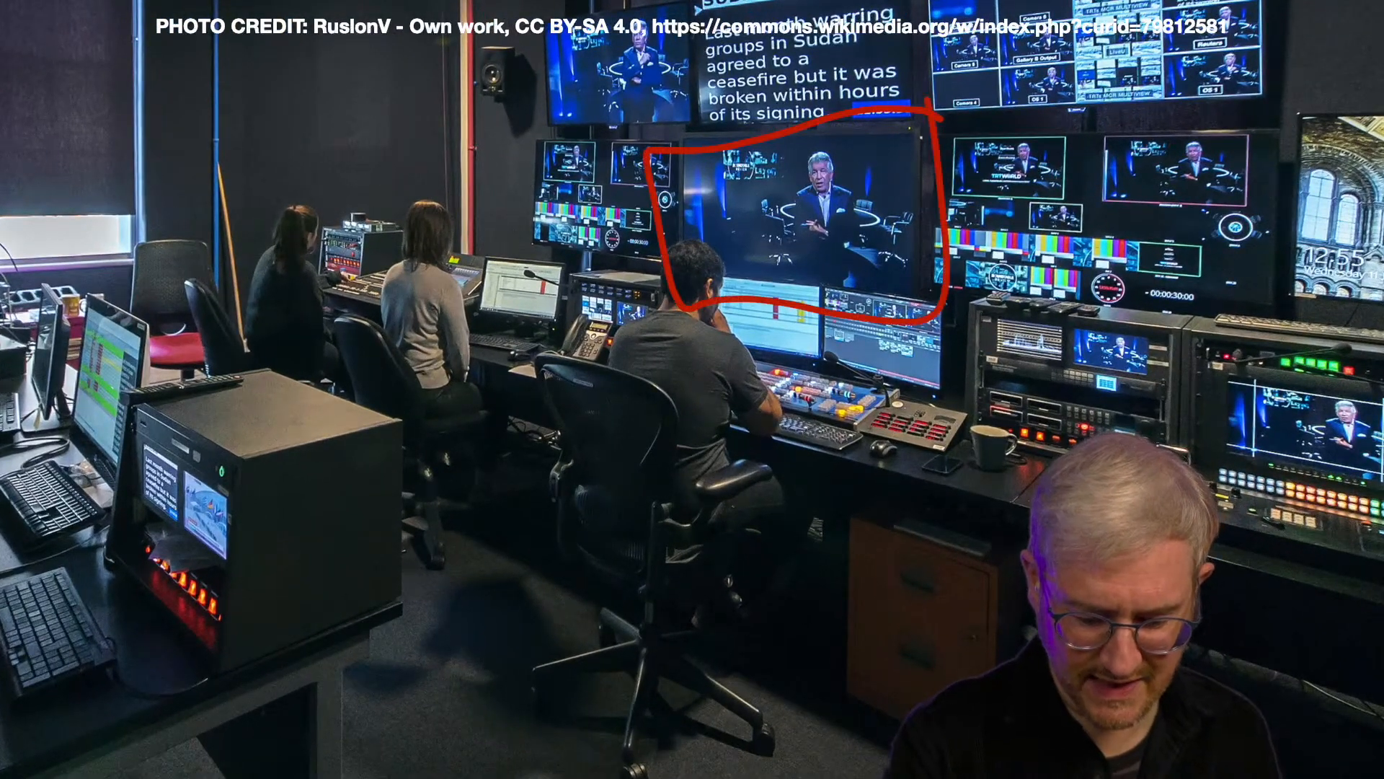
- Circle the two women operators and the nearby desk monitor in the control room photo
{"action": "mouse_move", "coordinate": [452, 178]}
{"action": "left_mouse_down"}
{"action": "mouse_move", "coordinate": [485, 264]}
{"action": "mouse_move", "coordinate": [346, 227]}
{"action": "left_mouse_up"}
{"action": "mouse_move", "coordinate": [527, 258]}
{"action": "left_mouse_down"}
{"action": "mouse_move", "coordinate": [566, 261]}
{"action": "mouse_move", "coordinate": [514, 257]}
{"action": "left_mouse_up"}
{"action": "left_click", "coordinate": [542, 279]}
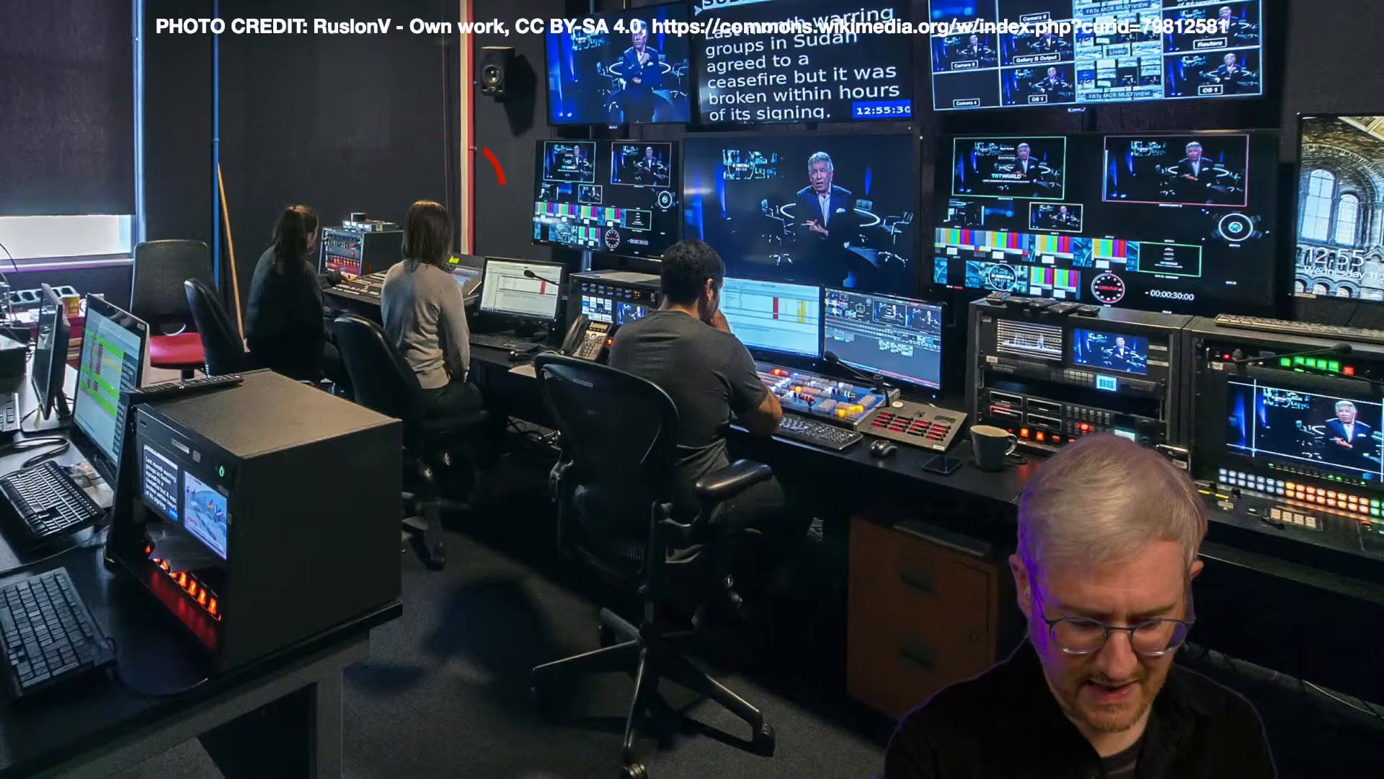
{"action": "mouse_move", "coordinate": [485, 148]}
{"action": "left_mouse_down"}
{"action": "mouse_move", "coordinate": [577, 317]}
{"action": "mouse_move", "coordinate": [446, 270]}
{"action": "left_mouse_up"}
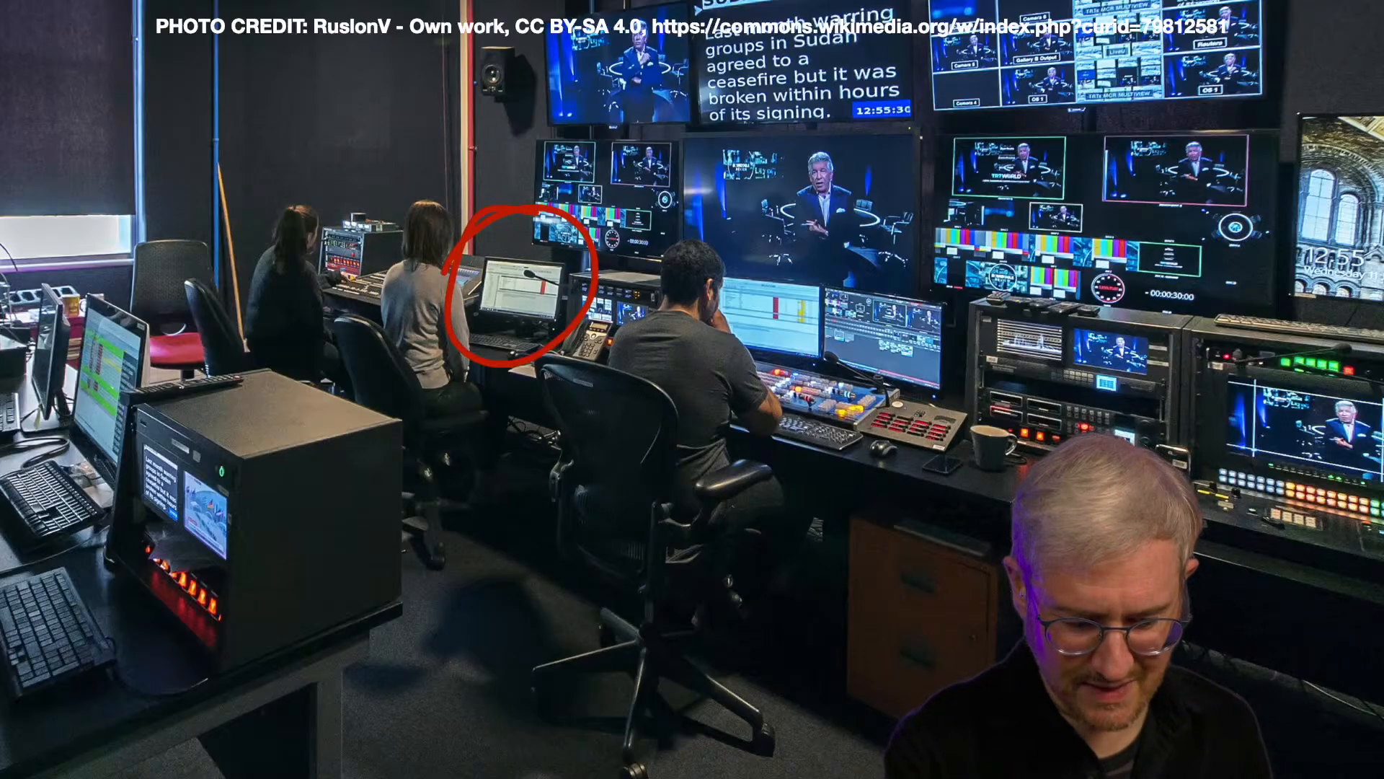
{"action": "mouse_move", "coordinate": [331, 191]}
{"action": "left_mouse_down"}
{"action": "mouse_move", "coordinate": [366, 178]}
{"action": "mouse_move", "coordinate": [251, 261]}
{"action": "left_mouse_up"}
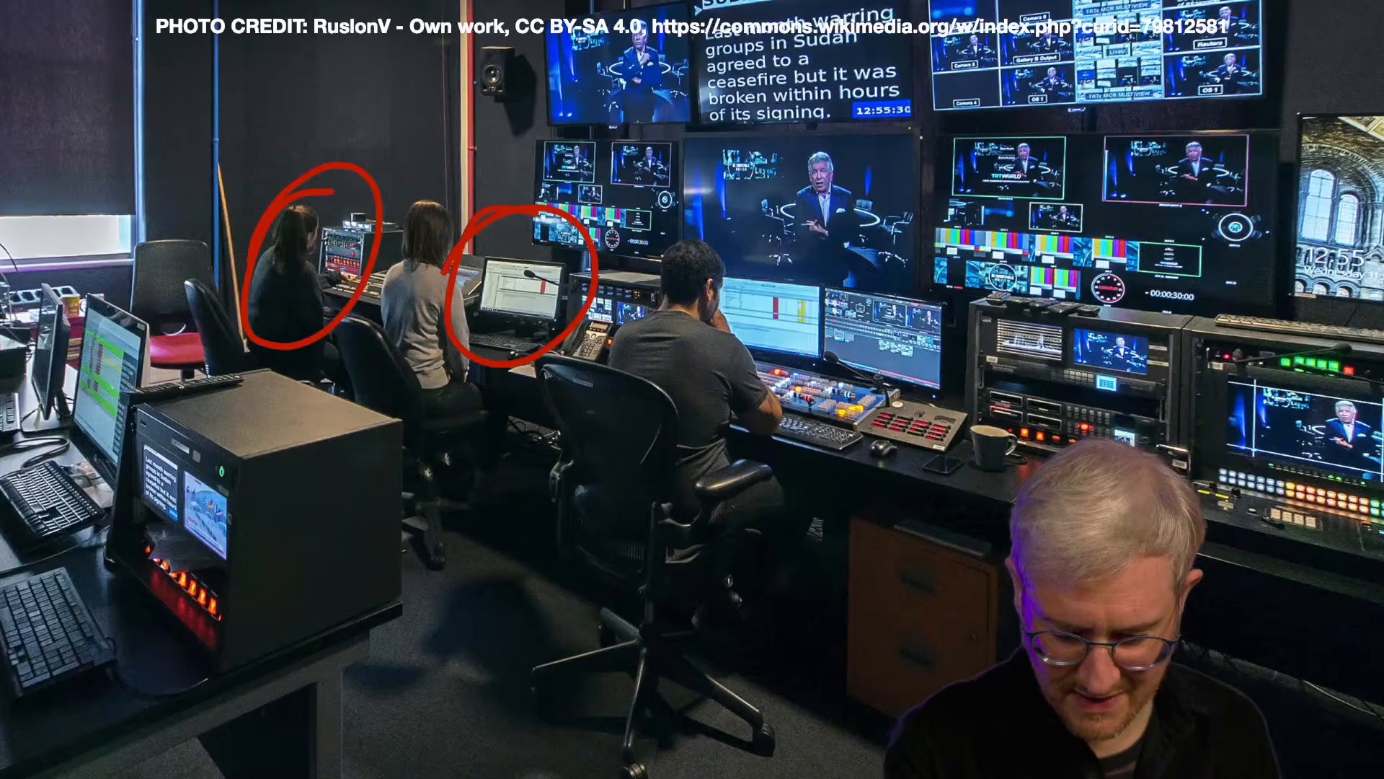
- Outline the equipment racks beside the vision mixer and circle the small red-button panel on the desk
{"action": "mouse_move", "coordinate": [1164, 315]}
{"action": "left_mouse_down"}
{"action": "mouse_move", "coordinate": [937, 454]}
{"action": "mouse_move", "coordinate": [1082, 477]}
{"action": "mouse_move", "coordinate": [1172, 339]}
{"action": "left_mouse_up"}
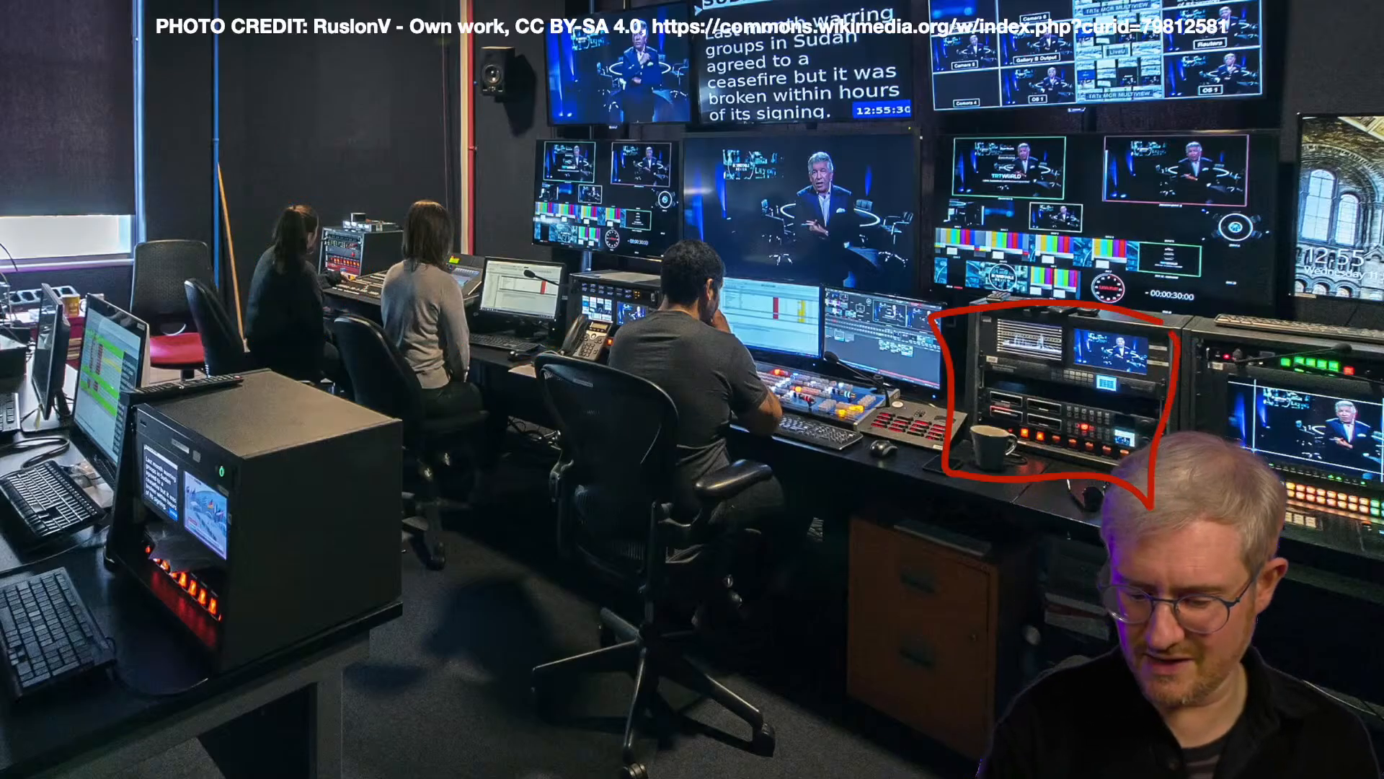
{"action": "mouse_move", "coordinate": [1334, 353]}
{"action": "left_mouse_down"}
{"action": "mouse_move", "coordinate": [1295, 344]}
{"action": "mouse_move", "coordinate": [1380, 559]}
{"action": "mouse_move", "coordinate": [1362, 342]}
{"action": "left_mouse_up"}
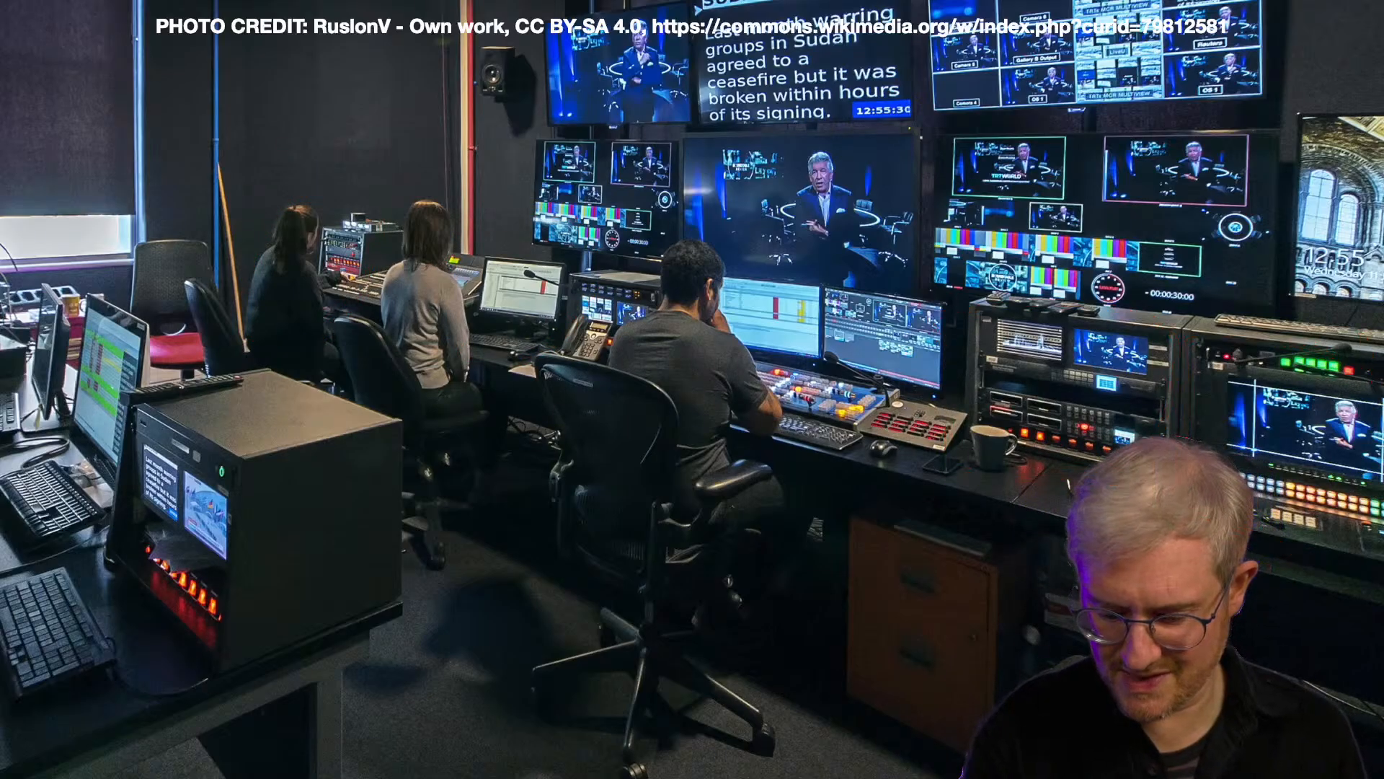
{"action": "left_click_drag", "start_coordinate": [1250, 449], "coordinate": [1182, 472]}
{"action": "mouse_move", "coordinate": [1103, 371]}
{"action": "left_mouse_down"}
{"action": "mouse_move", "coordinate": [1140, 439]}
{"action": "mouse_move", "coordinate": [1031, 362]}
{"action": "left_mouse_up"}
{"action": "left_click_drag", "start_coordinate": [941, 379], "coordinate": [960, 365]}
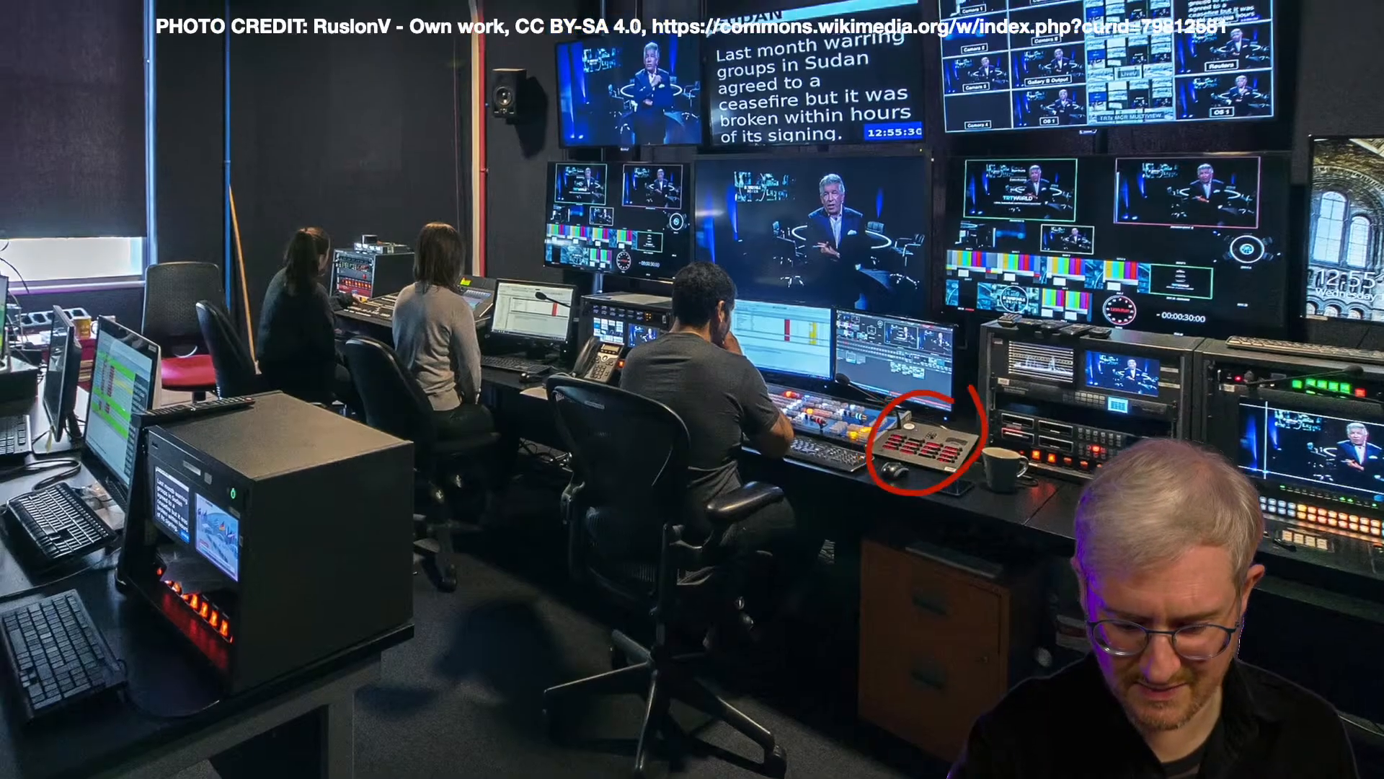
- Zoom in on the vision mixer operator, circle the mixing desk, outline the two monitors above it, and clear the markings
{"action": "scroll", "coordinate": [922, 444], "scroll_direction": "up", "scroll_amount": 5}
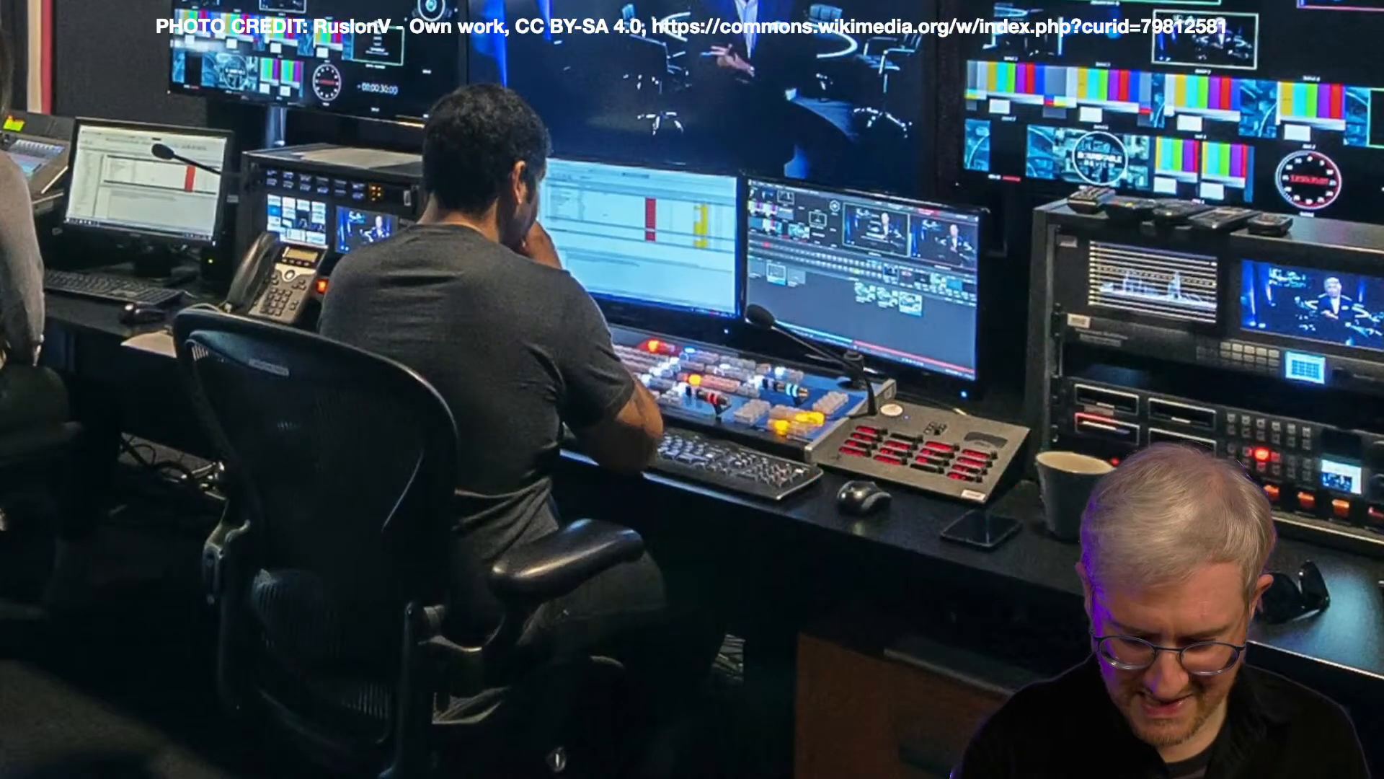
{"action": "mouse_move", "coordinate": [744, 355]}
{"action": "left_mouse_down"}
{"action": "mouse_move", "coordinate": [679, 481]}
{"action": "mouse_move", "coordinate": [651, 344]}
{"action": "left_mouse_up"}
{"action": "mouse_move", "coordinate": [714, 401]}
{"action": "left_mouse_down"}
{"action": "mouse_move", "coordinate": [776, 349]}
{"action": "mouse_move", "coordinate": [751, 401]}
{"action": "left_mouse_up"}
{"action": "mouse_move", "coordinate": [732, 180]}
{"action": "left_mouse_down"}
{"action": "mouse_move", "coordinate": [521, 244]}
{"action": "mouse_move", "coordinate": [707, 323]}
{"action": "mouse_move", "coordinate": [726, 166]}
{"action": "mouse_move", "coordinate": [1009, 210]}
{"action": "left_mouse_up"}
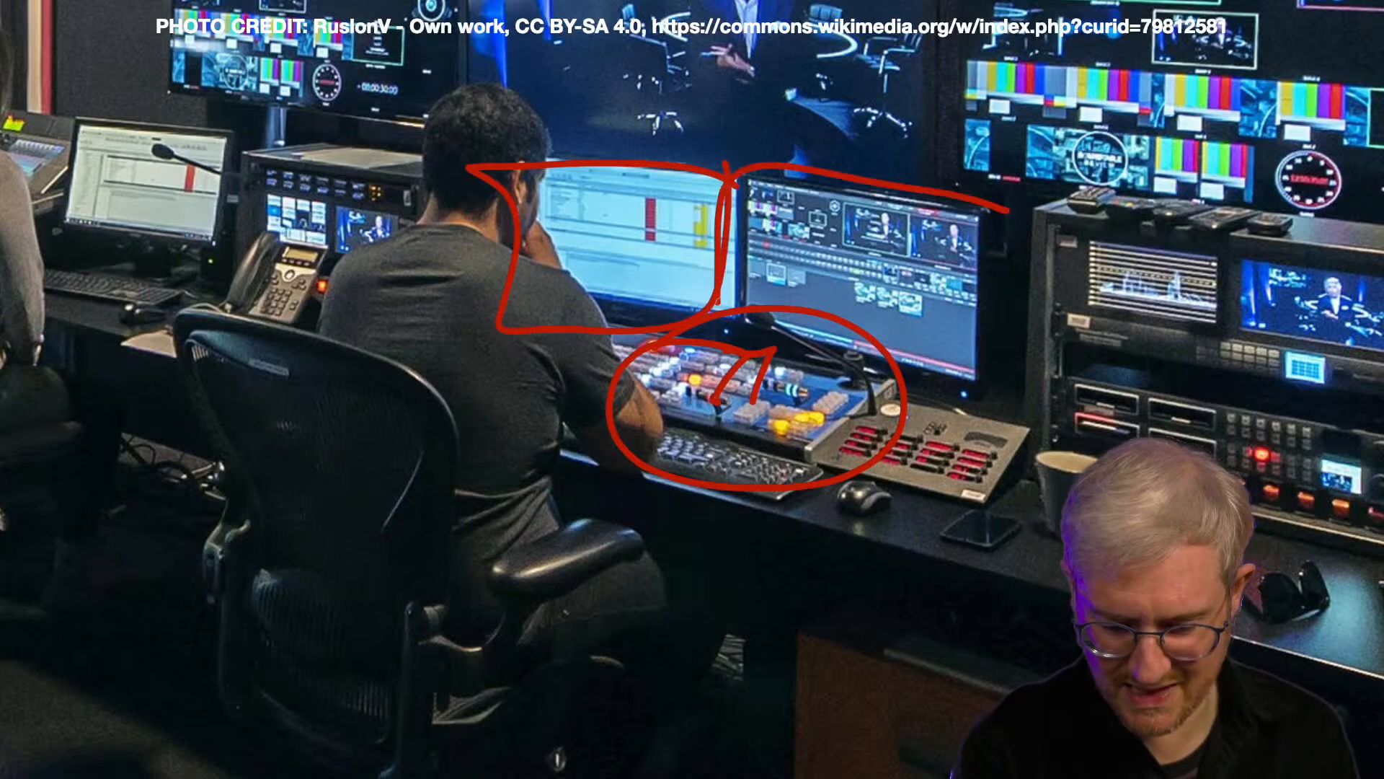
{"action": "mouse_move", "coordinate": [721, 310]}
{"action": "left_mouse_down"}
{"action": "mouse_move", "coordinate": [901, 369]}
{"action": "mouse_move", "coordinate": [995, 182]}
{"action": "left_mouse_up"}
{"action": "key", "text": "Escape"}
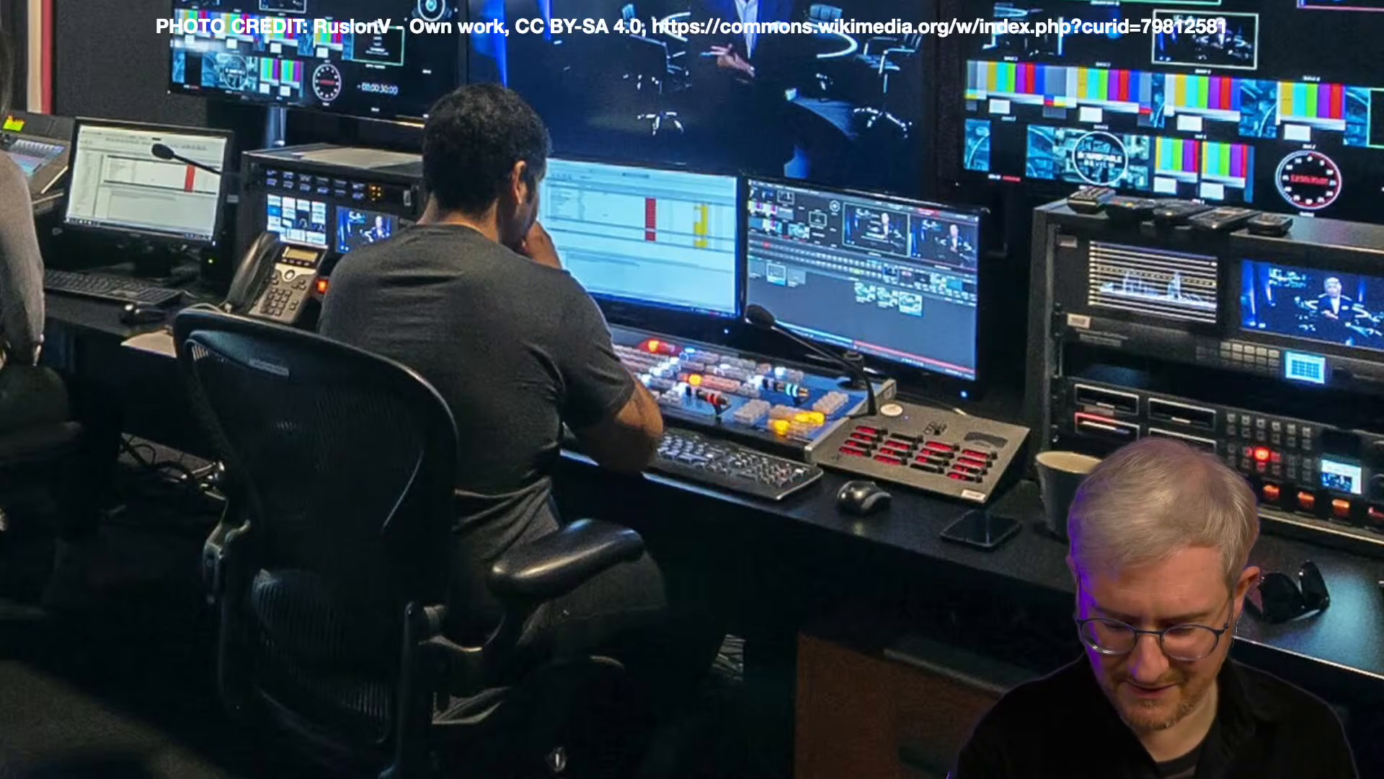
- Return to the full control room photo, outline the multiview monitor on the wall, and clear the outline
{"action": "scroll", "coordinate": [692, 389], "scroll_direction": "down", "scroll_amount": 5}
{"action": "mouse_move", "coordinate": [1109, 90]}
{"action": "left_mouse_down"}
{"action": "mouse_move", "coordinate": [891, 135]}
{"action": "mouse_move", "coordinate": [1097, 71]}
{"action": "left_mouse_up"}
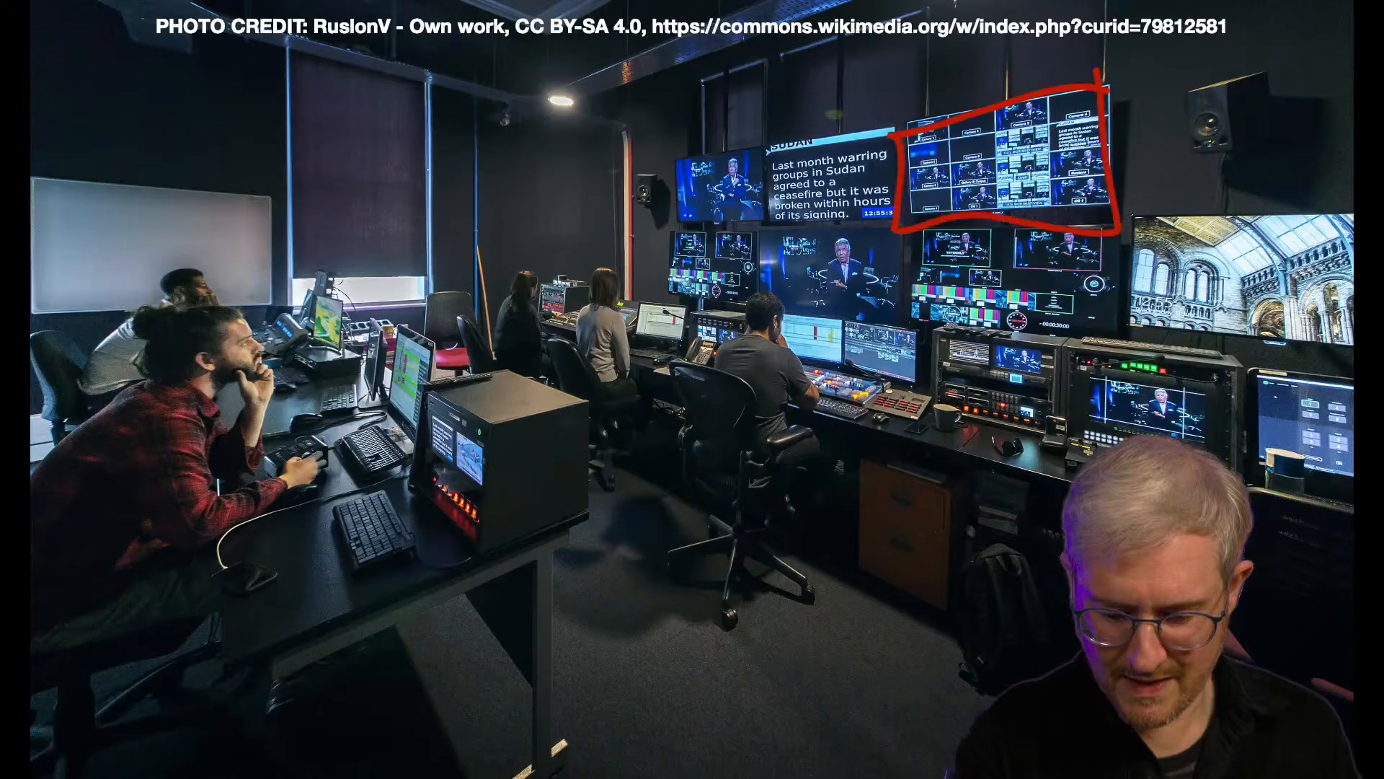
{"action": "mouse_move", "coordinate": [887, 129]}
{"action": "left_mouse_down"}
{"action": "mouse_move", "coordinate": [721, 155]}
{"action": "mouse_move", "coordinate": [924, 155]}
{"action": "left_mouse_up"}
{"action": "key", "text": "Escape"}
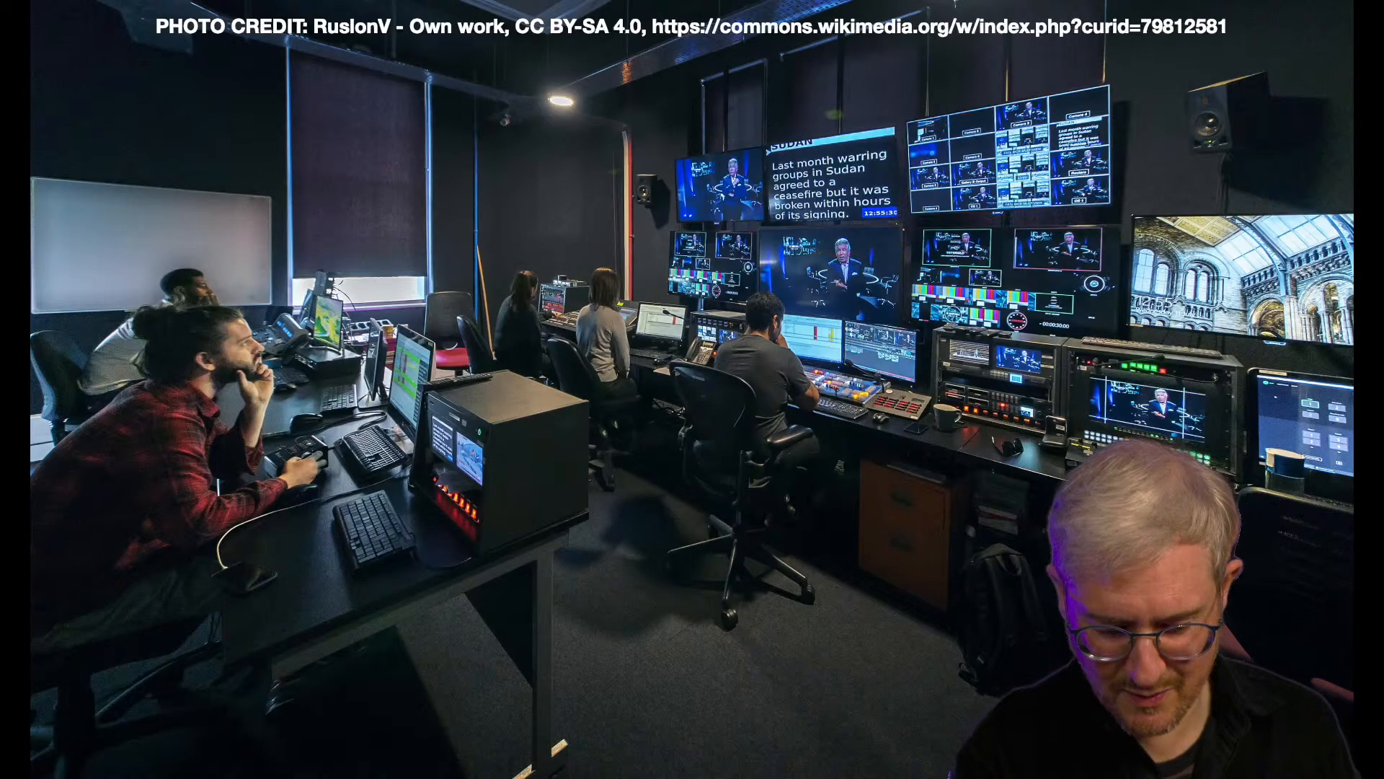
- Circle the men at the near desk, clear it, circle and clear the computer workstation, and advance to the video switcher slide
{"action": "left_click_drag", "start_coordinate": [258, 296], "coordinate": [163, 284]}
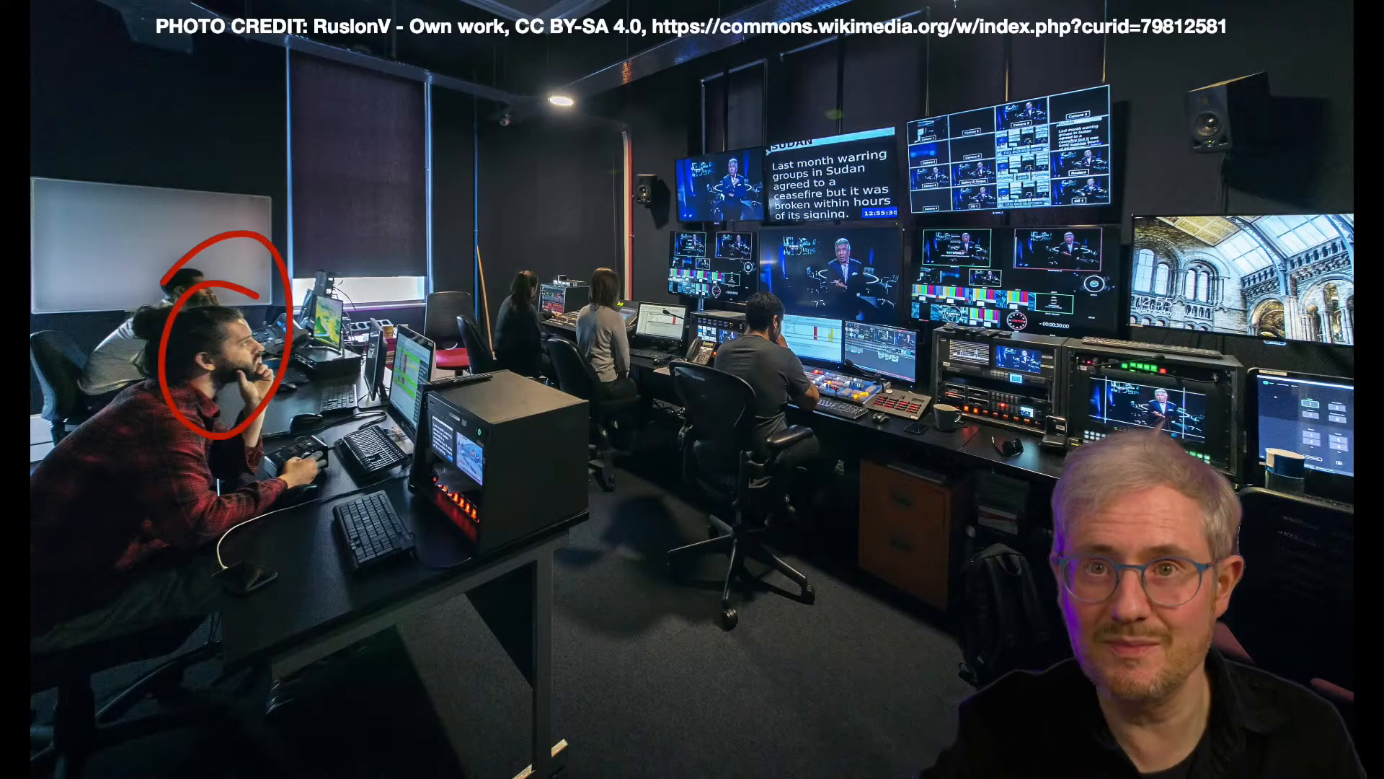
{"action": "key", "text": "Escape"}
{"action": "mouse_move", "coordinate": [460, 355]}
{"action": "left_mouse_down"}
{"action": "mouse_move", "coordinate": [340, 556]}
{"action": "mouse_move", "coordinate": [492, 366]}
{"action": "left_mouse_up"}
{"action": "mouse_move", "coordinate": [519, 287]}
{"action": "left_mouse_down"}
{"action": "mouse_move", "coordinate": [494, 366]}
{"action": "mouse_move", "coordinate": [545, 317]}
{"action": "left_mouse_up"}
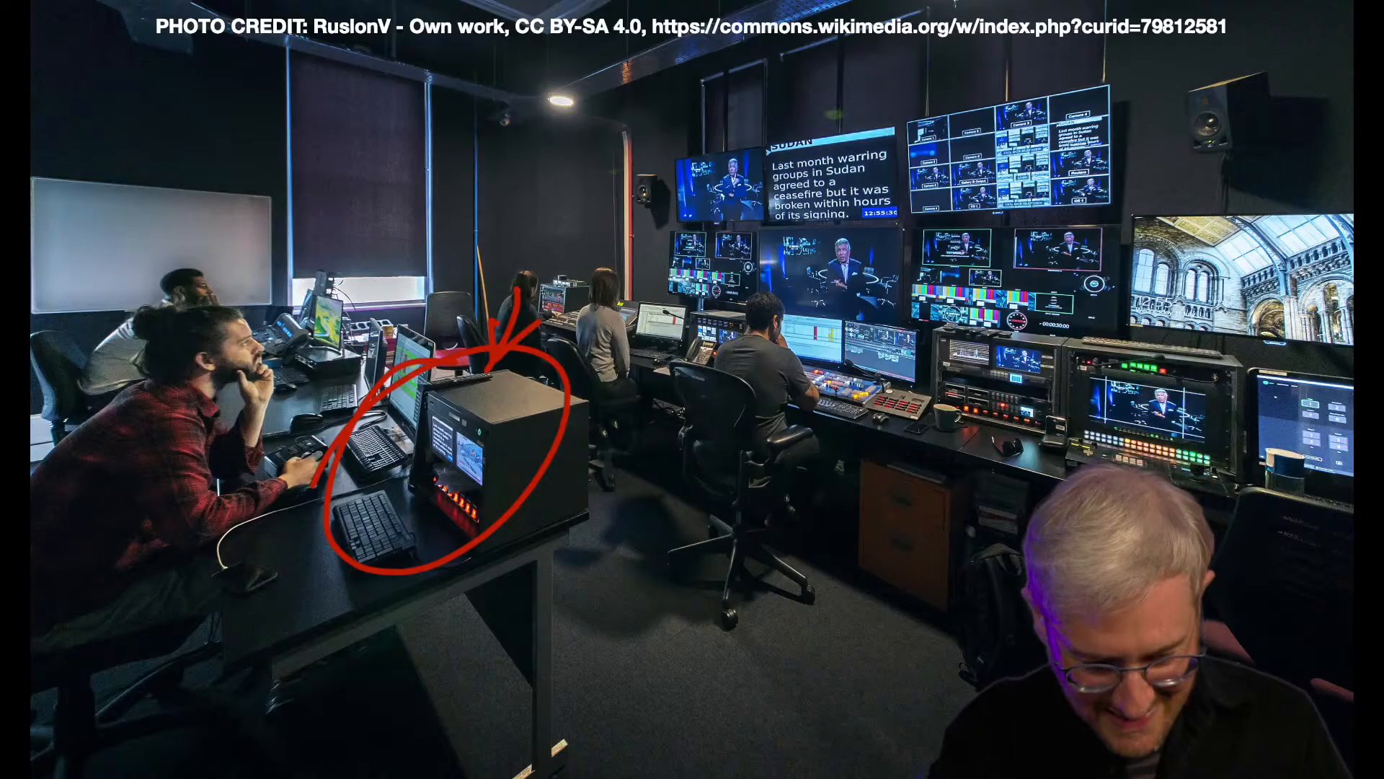
{"action": "key", "text": "Escape"}
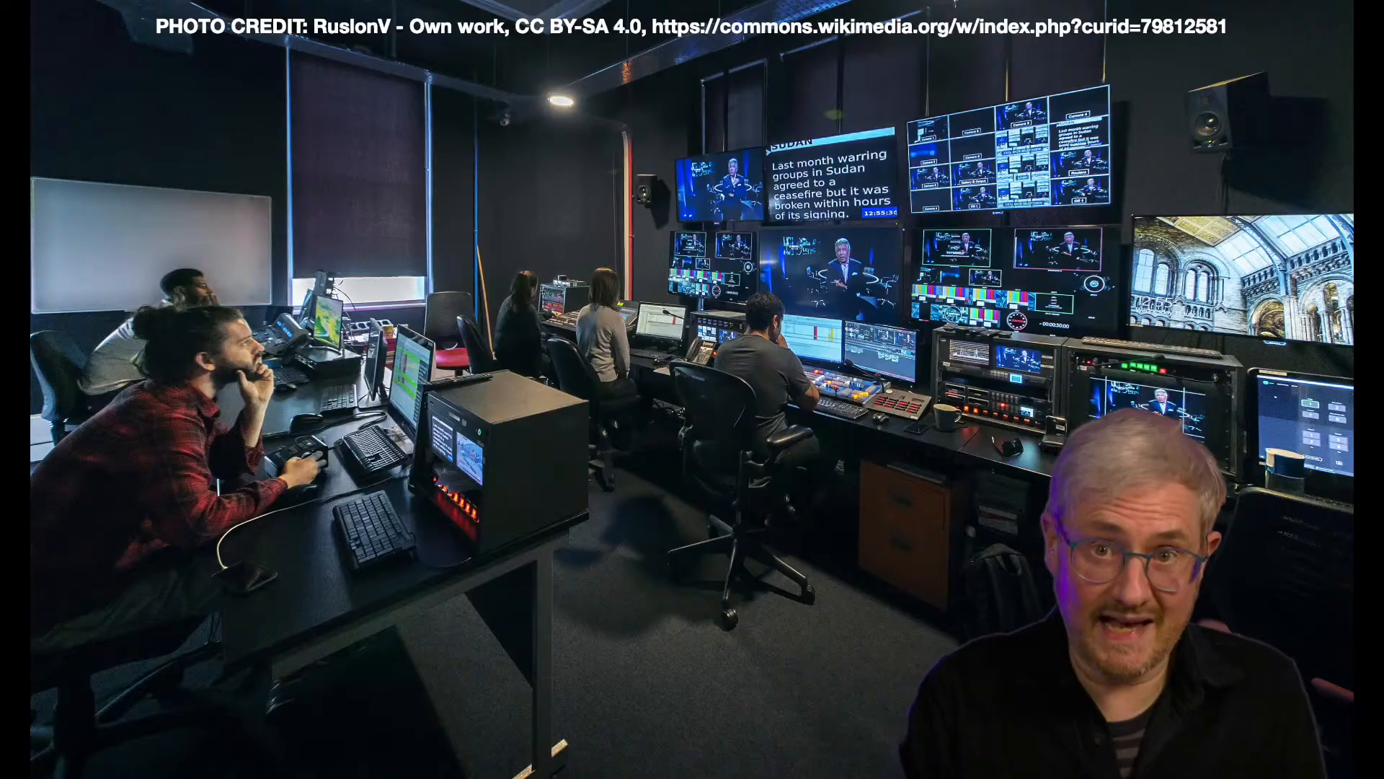
{"action": "key", "text": "Right"}
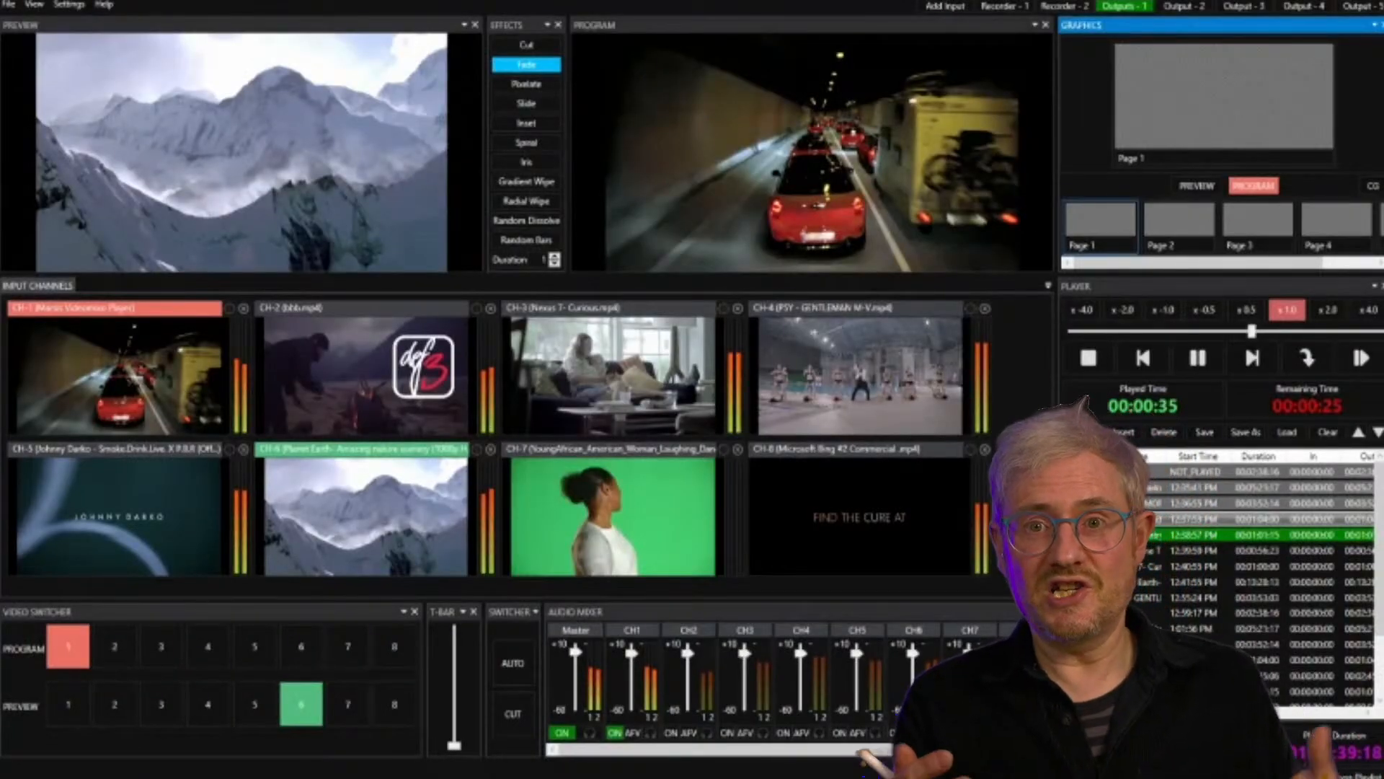